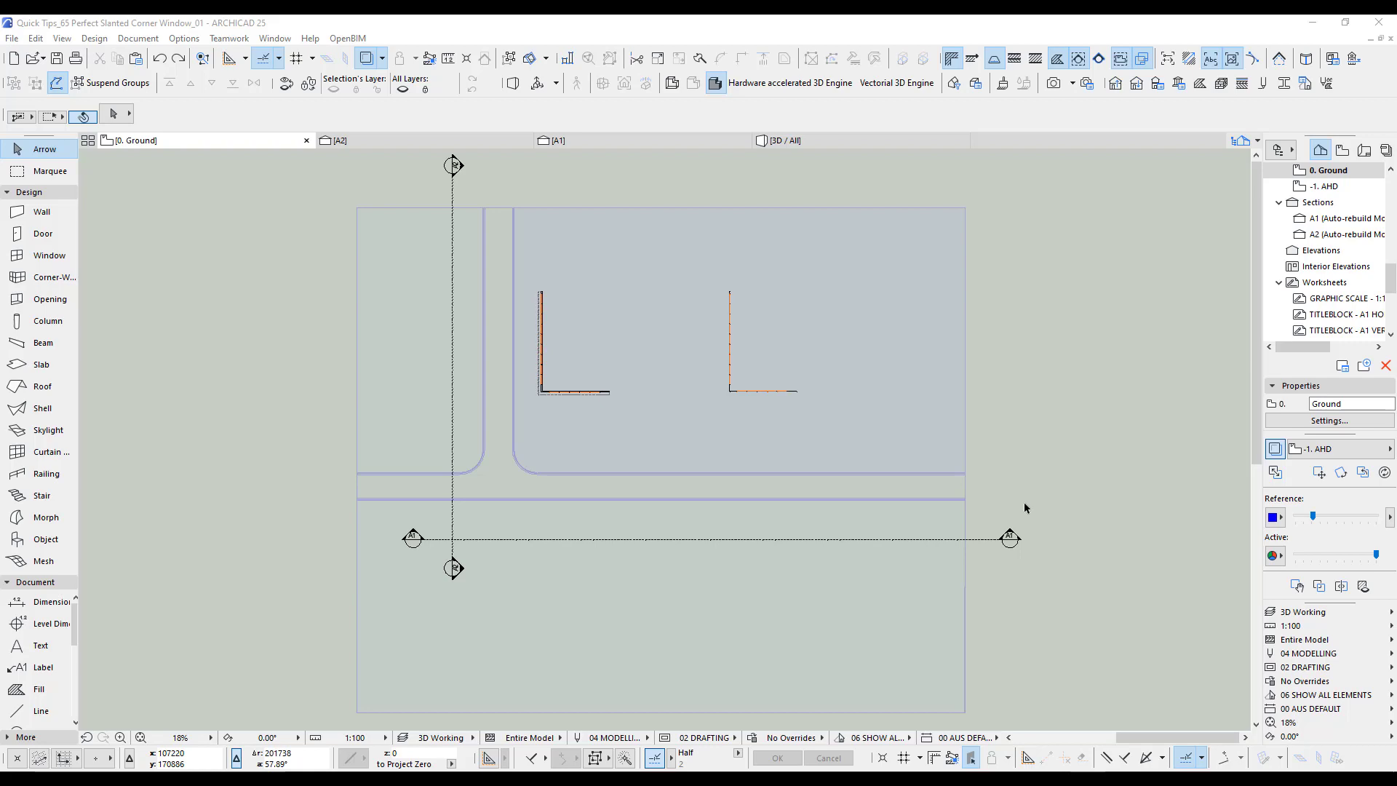
Step: In the 3D view, place a corner window at the solid corner of the vertical-walled model
{"action": "key", "text": "F3"}
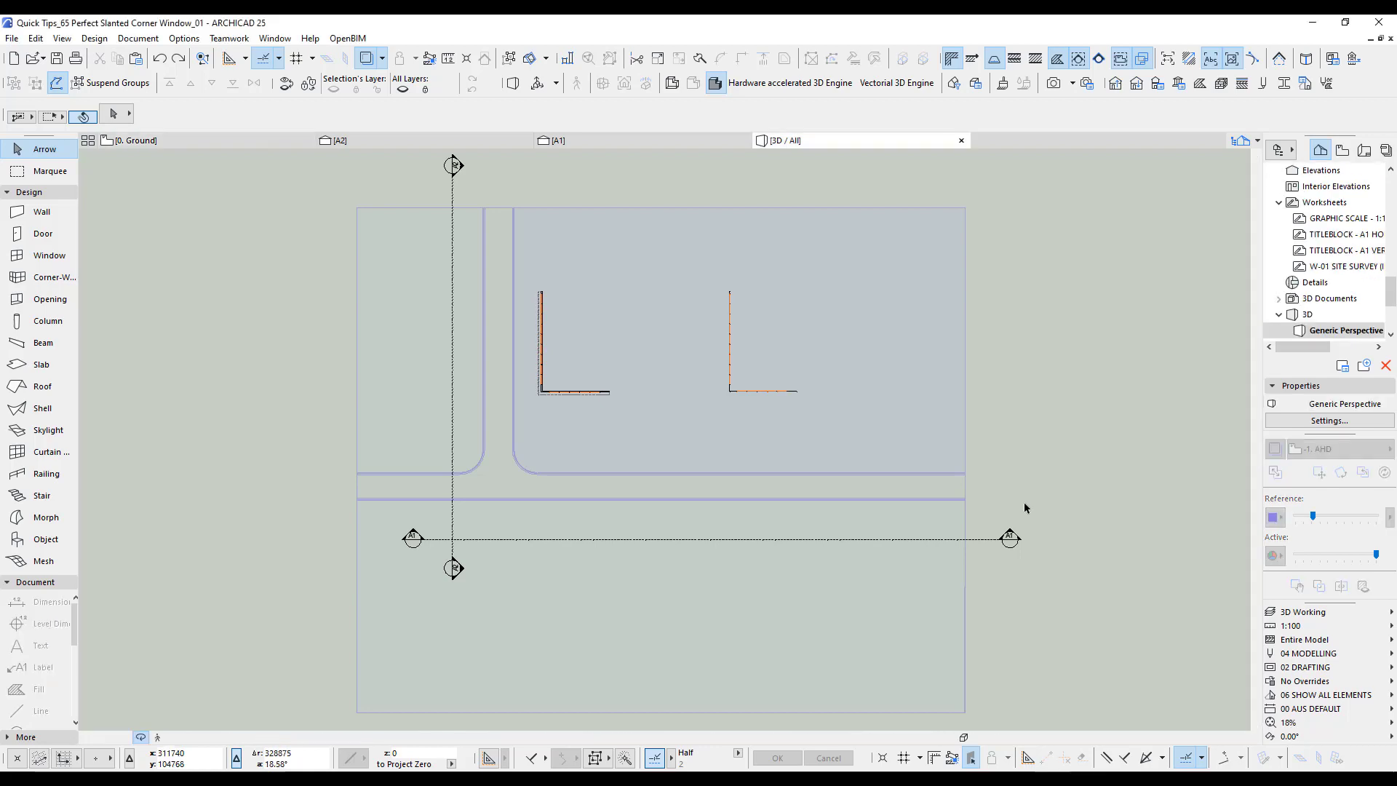
{"action": "scroll", "coordinate": [528, 507], "scroll_direction": "up", "scroll_amount": 5}
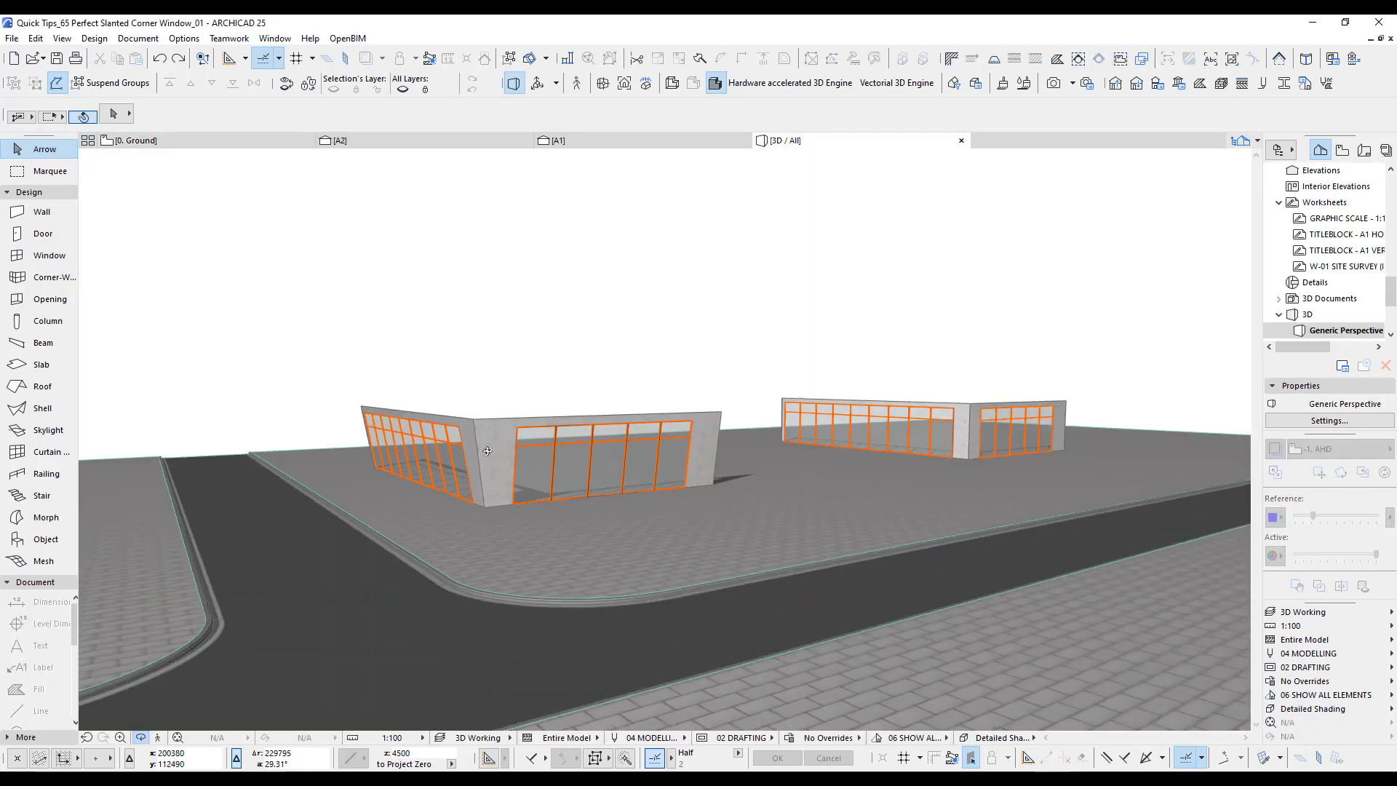
{"action": "middle_click_drag", "start_coordinate": [527, 507], "coordinate": [774, 469], "text": "shift"}
{"action": "scroll", "coordinate": [486, 481], "scroll_direction": "up", "scroll_amount": 3}
{"action": "middle_click_drag", "start_coordinate": [1135, 446], "coordinate": [284, 568]}
{"action": "scroll", "coordinate": [759, 433], "scroll_direction": "up", "scroll_amount": 1}
{"action": "scroll", "coordinate": [758, 433], "scroll_direction": "up", "scroll_amount": 2}
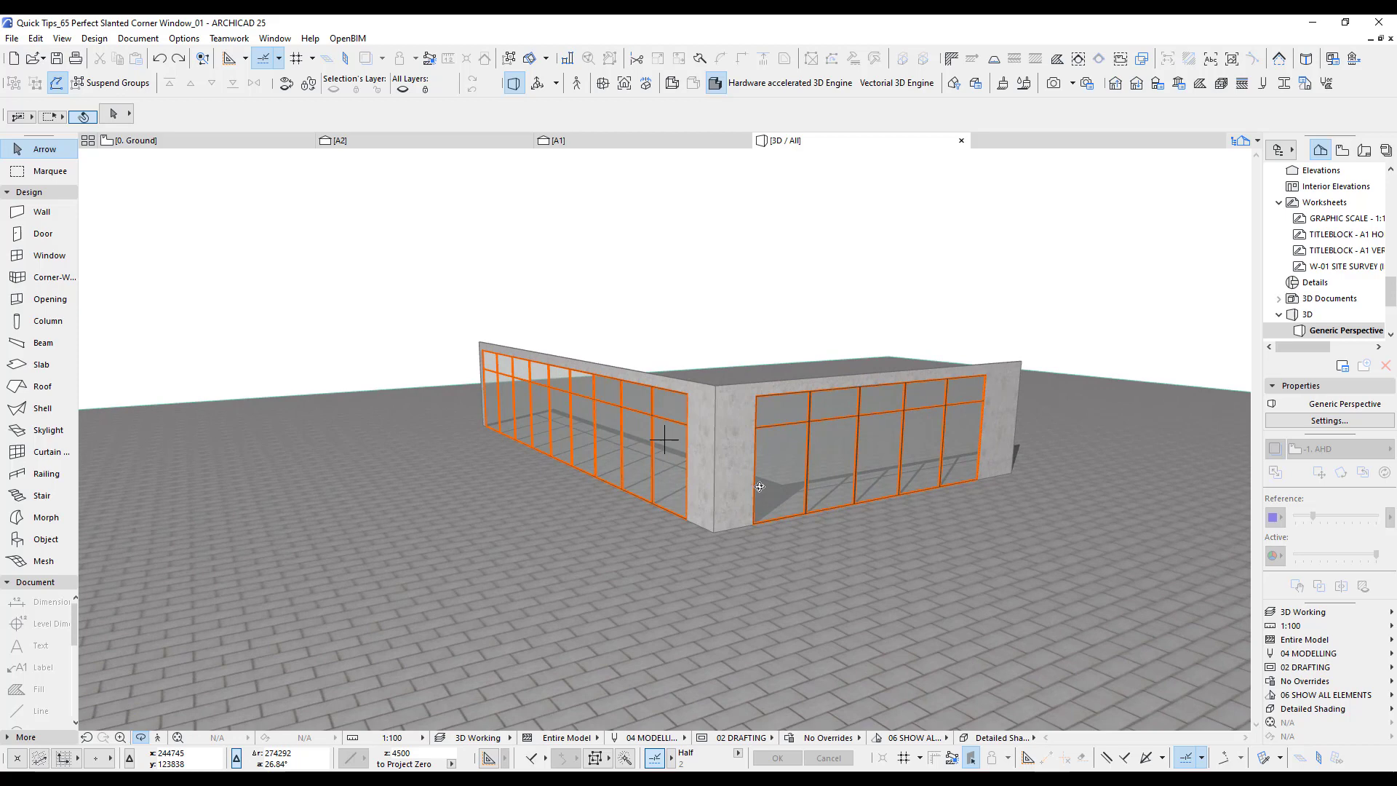
{"action": "mouse_move", "coordinate": [732, 474]}
{"action": "middle_mouse_down", "text": "shift"}
{"action": "mouse_move", "coordinate": [702, 486]}
{"action": "mouse_move", "coordinate": [746, 486]}
{"action": "middle_mouse_up", "text": "shift"}
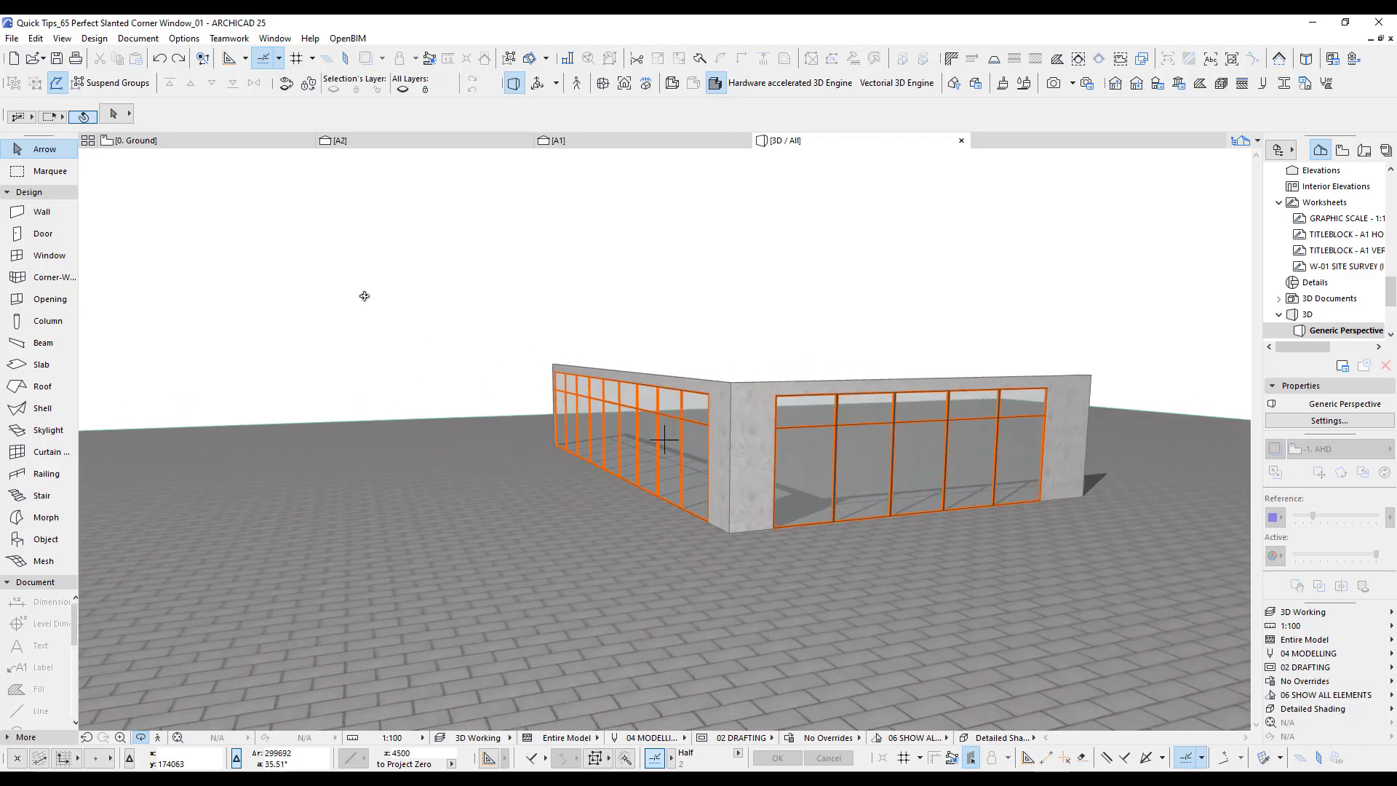
{"action": "left_click", "coordinate": [55, 279]}
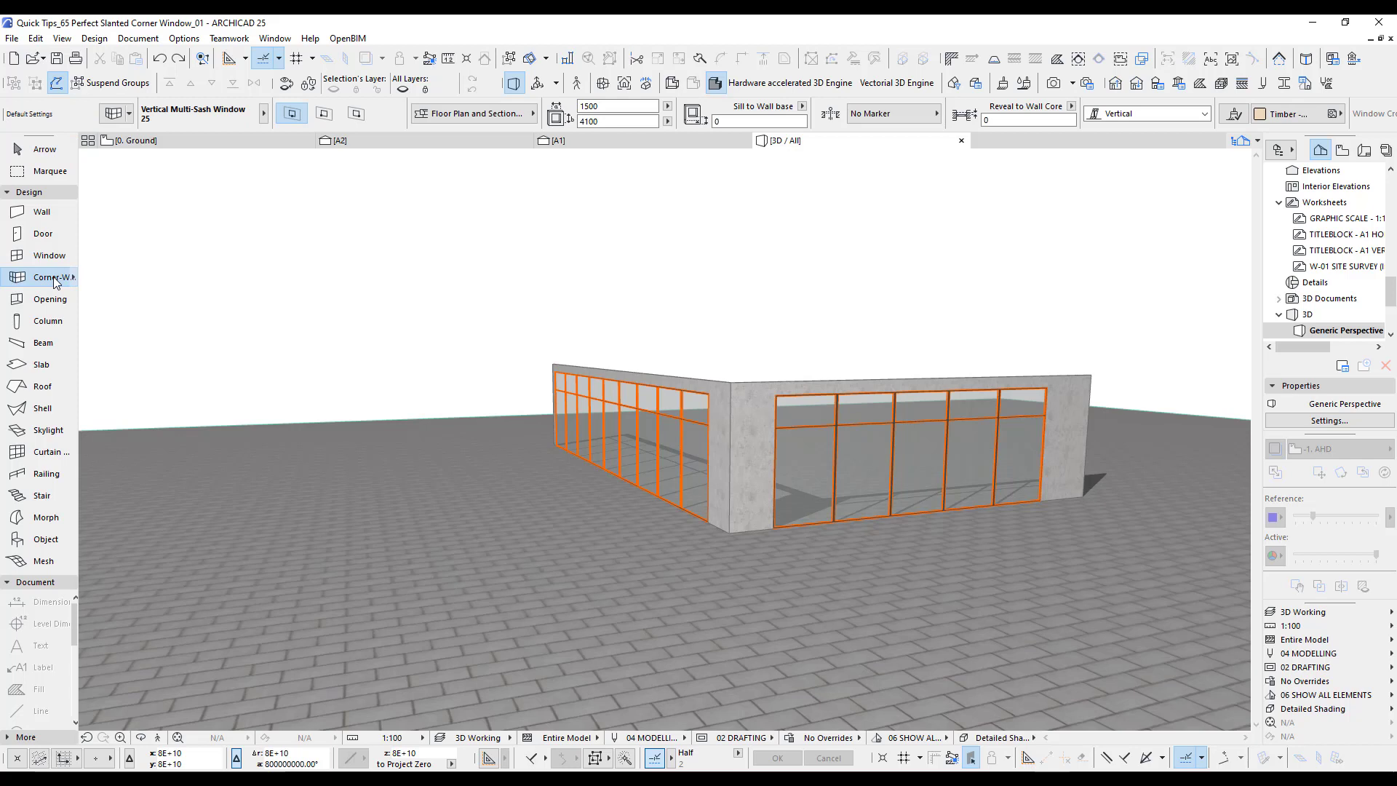
{"action": "left_click", "coordinate": [727, 420]}
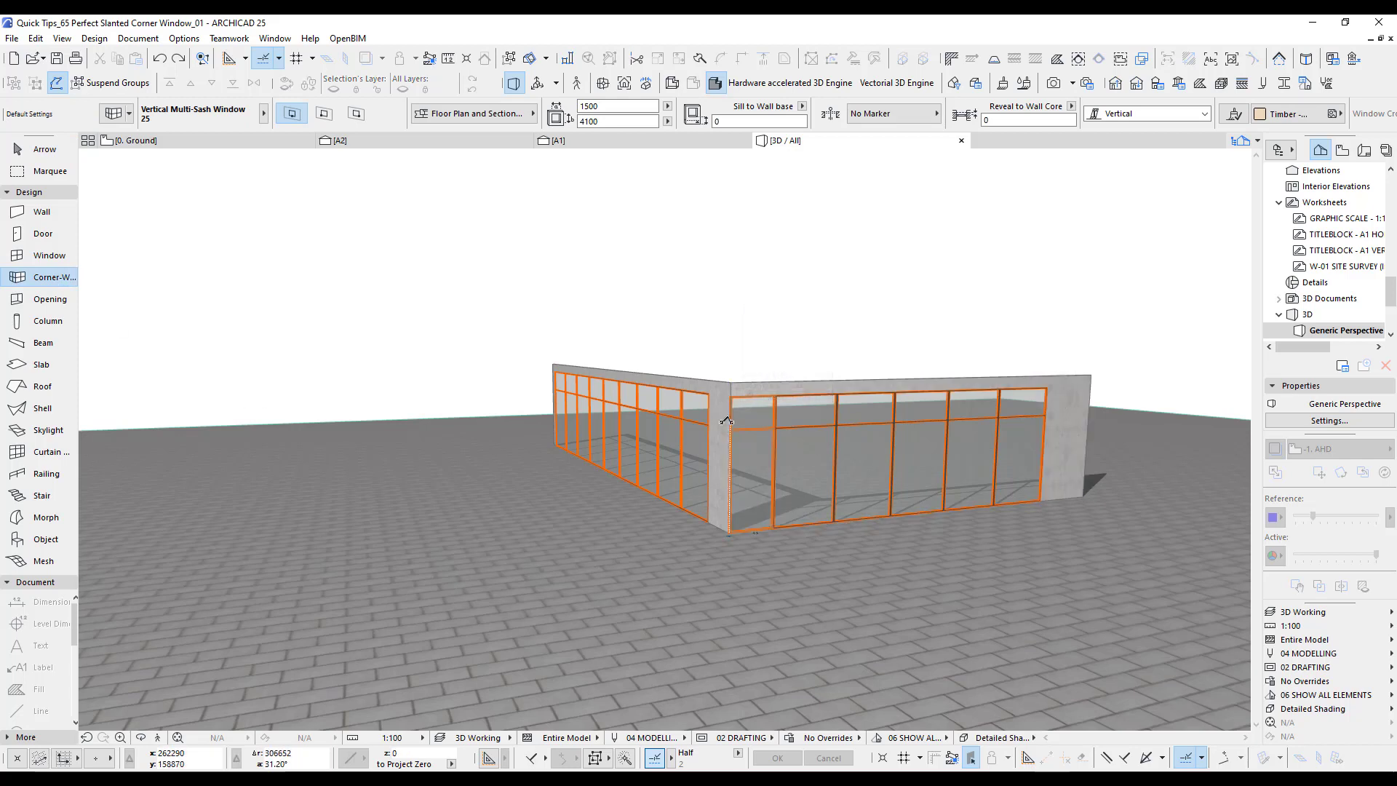
{"action": "left_click", "coordinate": [646, 533]}
{"action": "scroll", "coordinate": [740, 499], "scroll_direction": "up", "scroll_amount": 1}
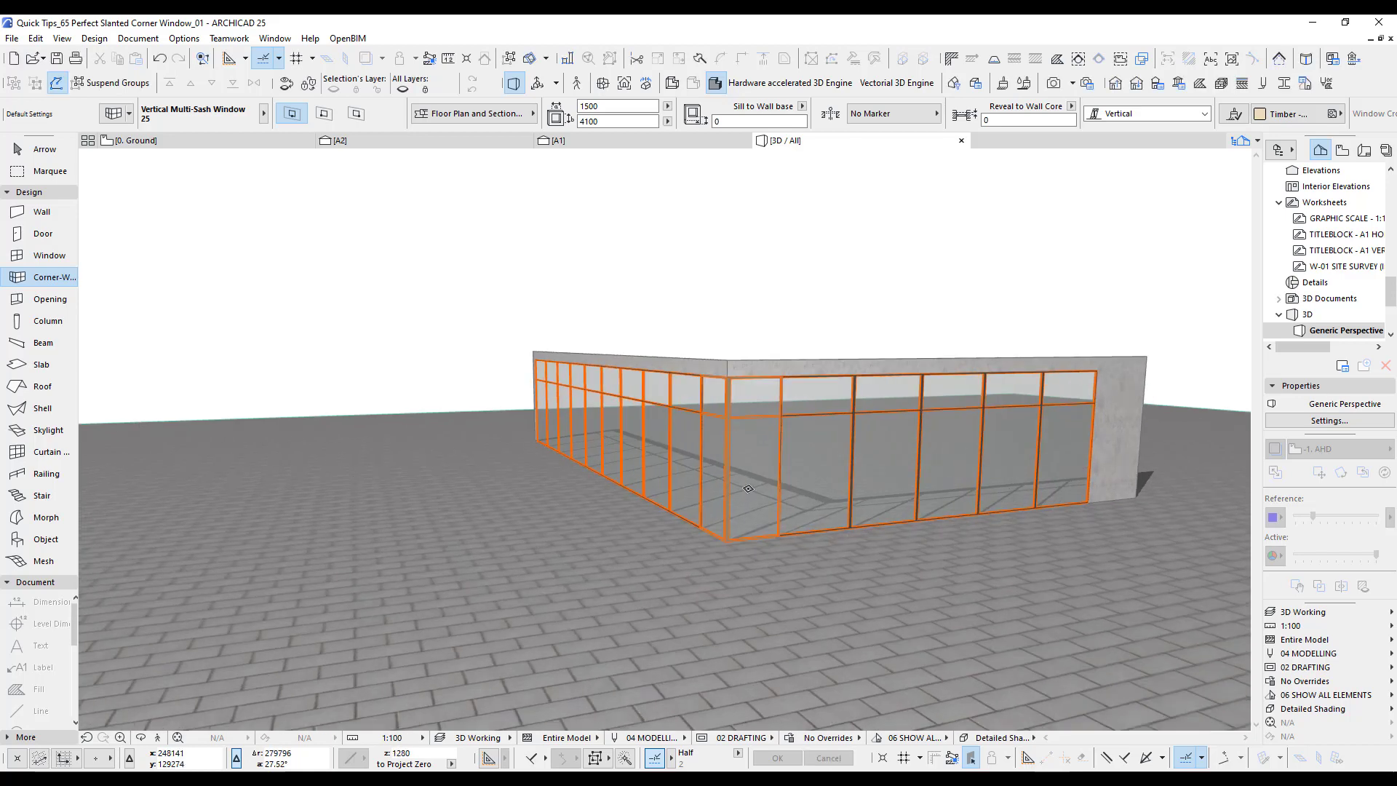
Step: Try slanting the two vertical walls that meet at the corner window to 80°, and delete both walls
{"action": "left_click", "coordinate": [821, 376], "text": "shift"}
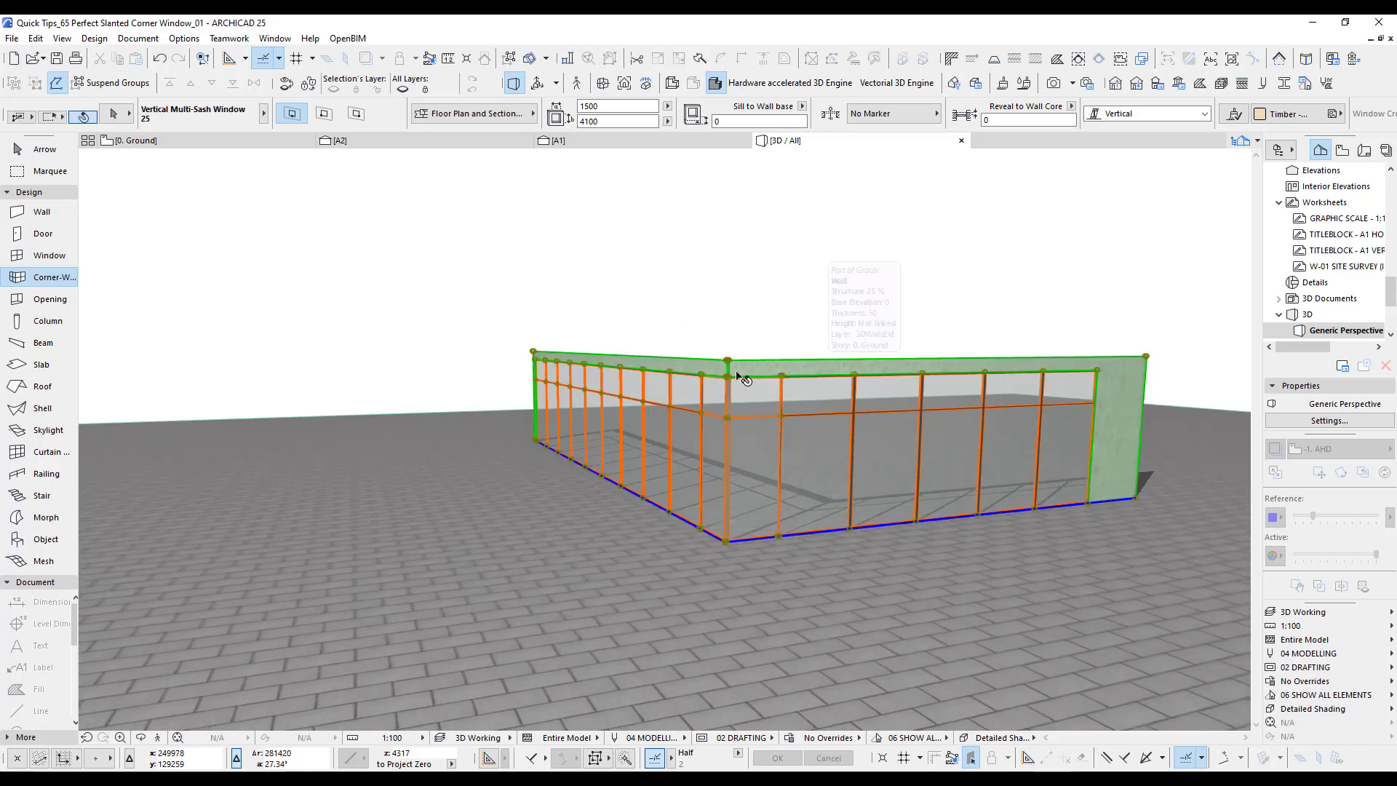
{"action": "left_click", "coordinate": [1100, 113]}
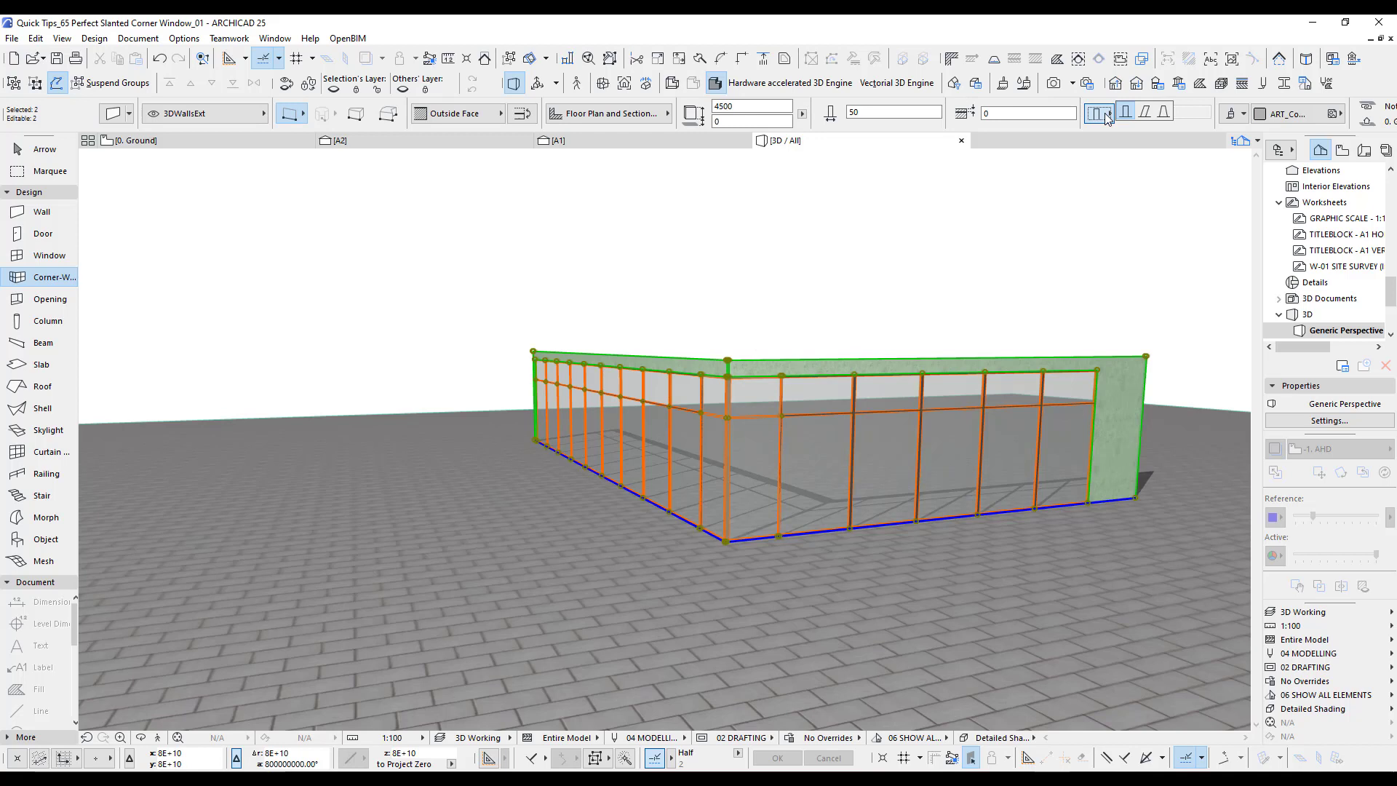
{"action": "left_click", "coordinate": [1143, 115]}
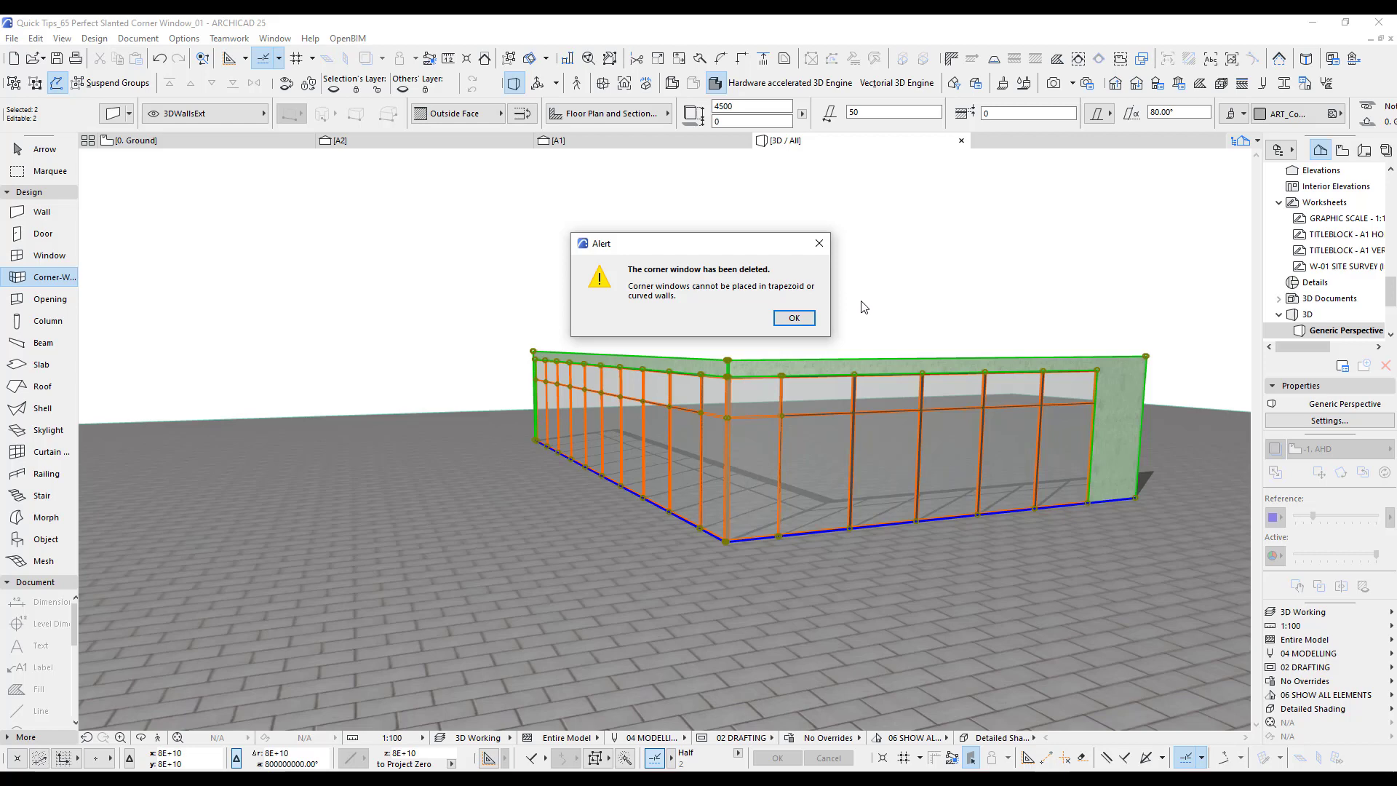
{"action": "left_click", "coordinate": [794, 318]}
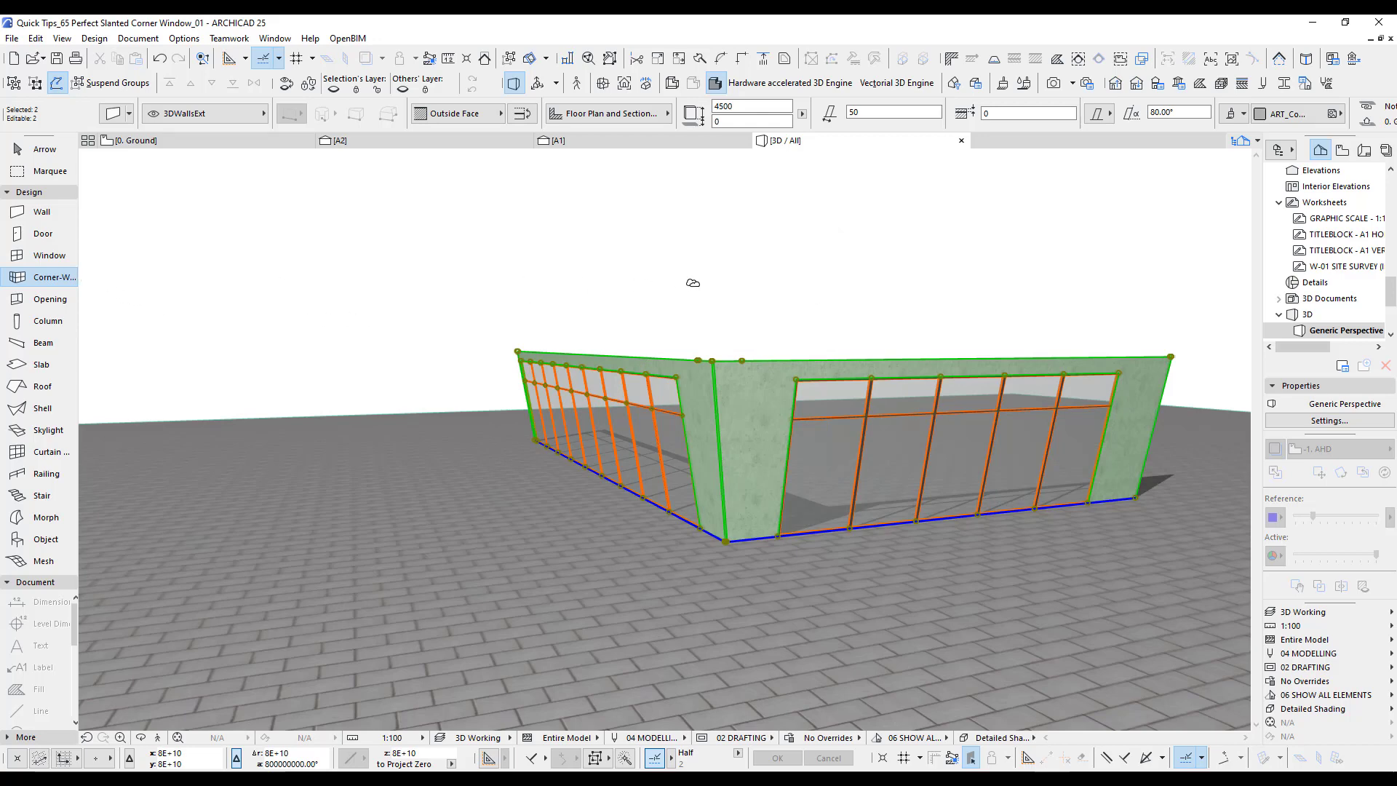
{"action": "key", "text": "Delete"}
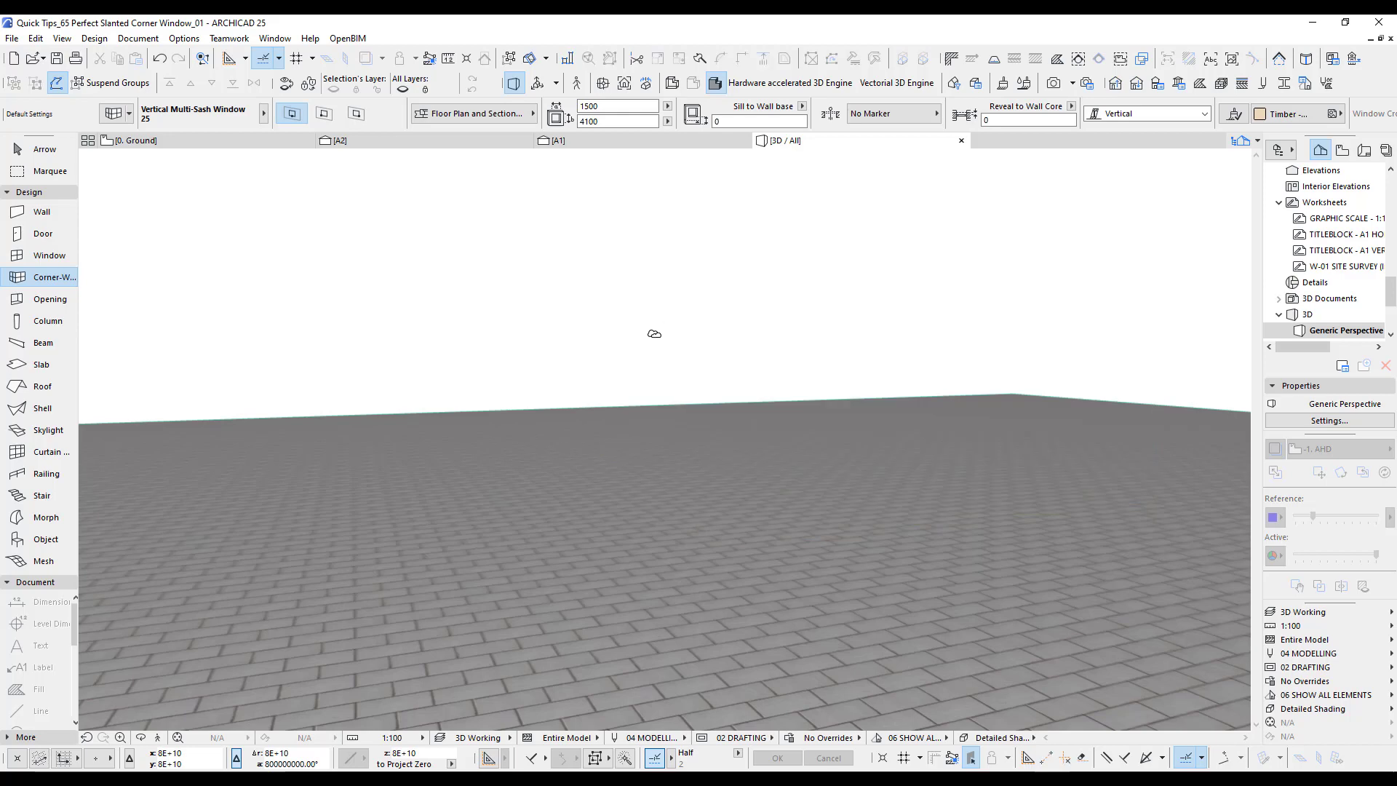
Step: On the ground floor plan, enclose the remaining slanted walls' corner with a marquee and show only that area in 3D
{"action": "key", "text": "F2"}
{"action": "left_click", "coordinate": [537, 385]}
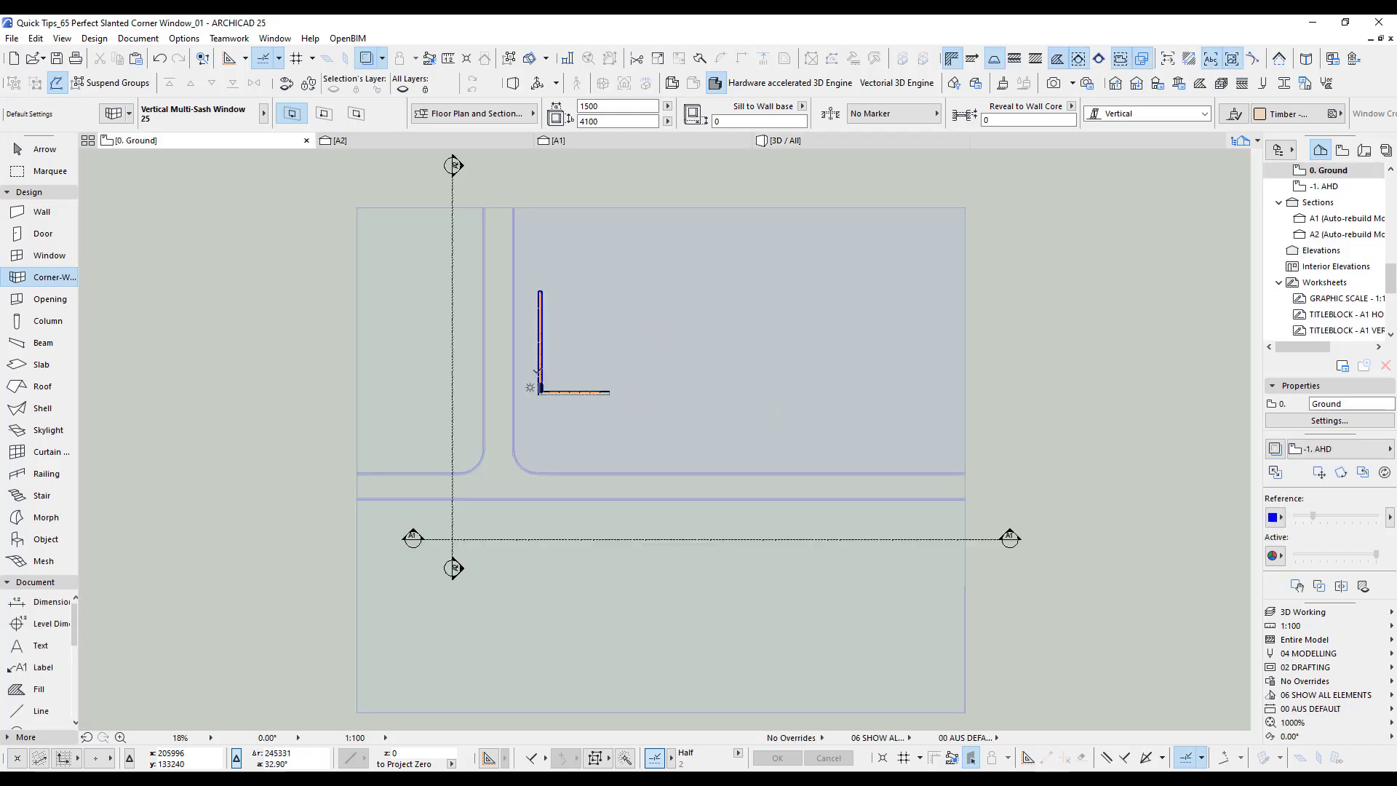
{"action": "scroll", "coordinate": [553, 408], "scroll_direction": "up", "scroll_amount": 3}
{"action": "scroll", "coordinate": [566, 421], "scroll_direction": "up", "scroll_amount": 2}
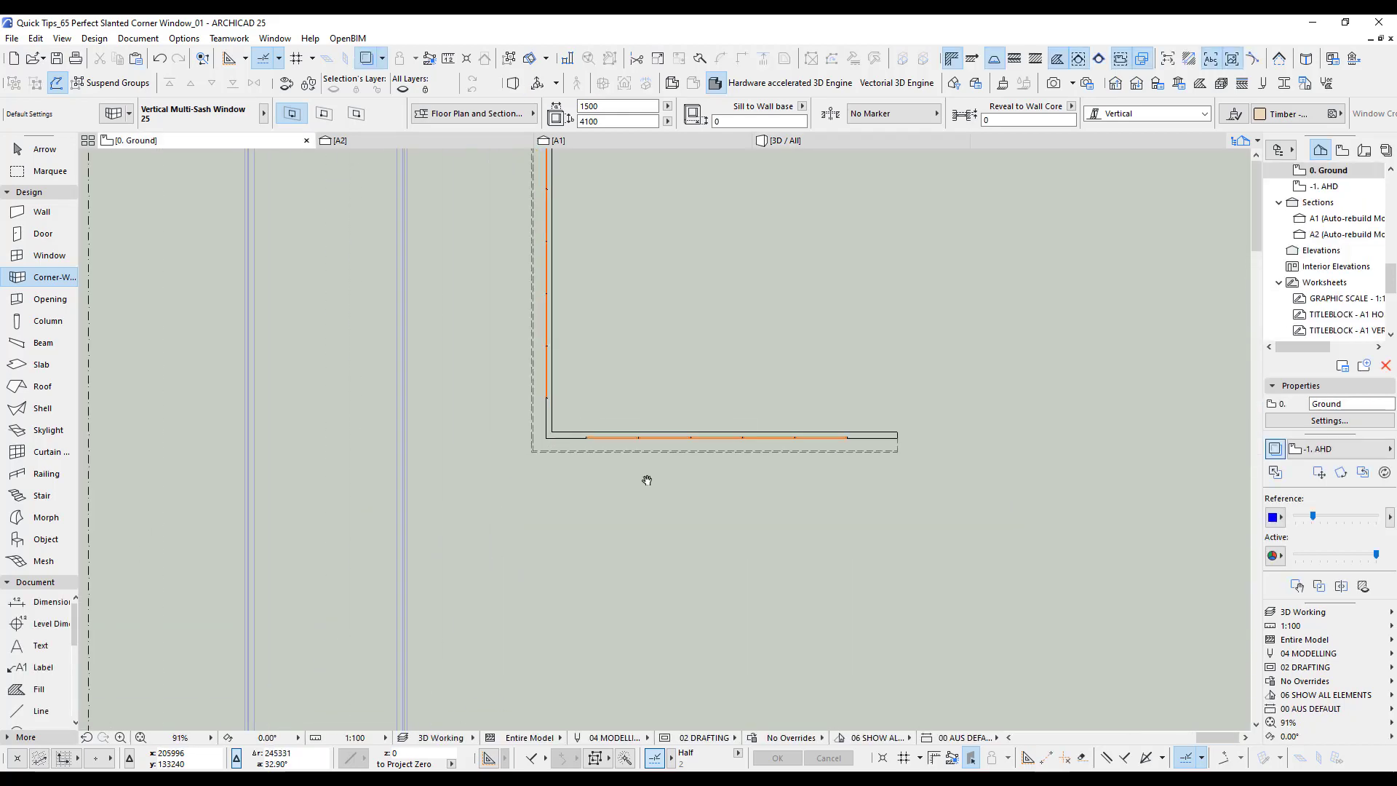
{"action": "left_click", "coordinate": [45, 171]}
{"action": "left_click", "coordinate": [534, 362]}
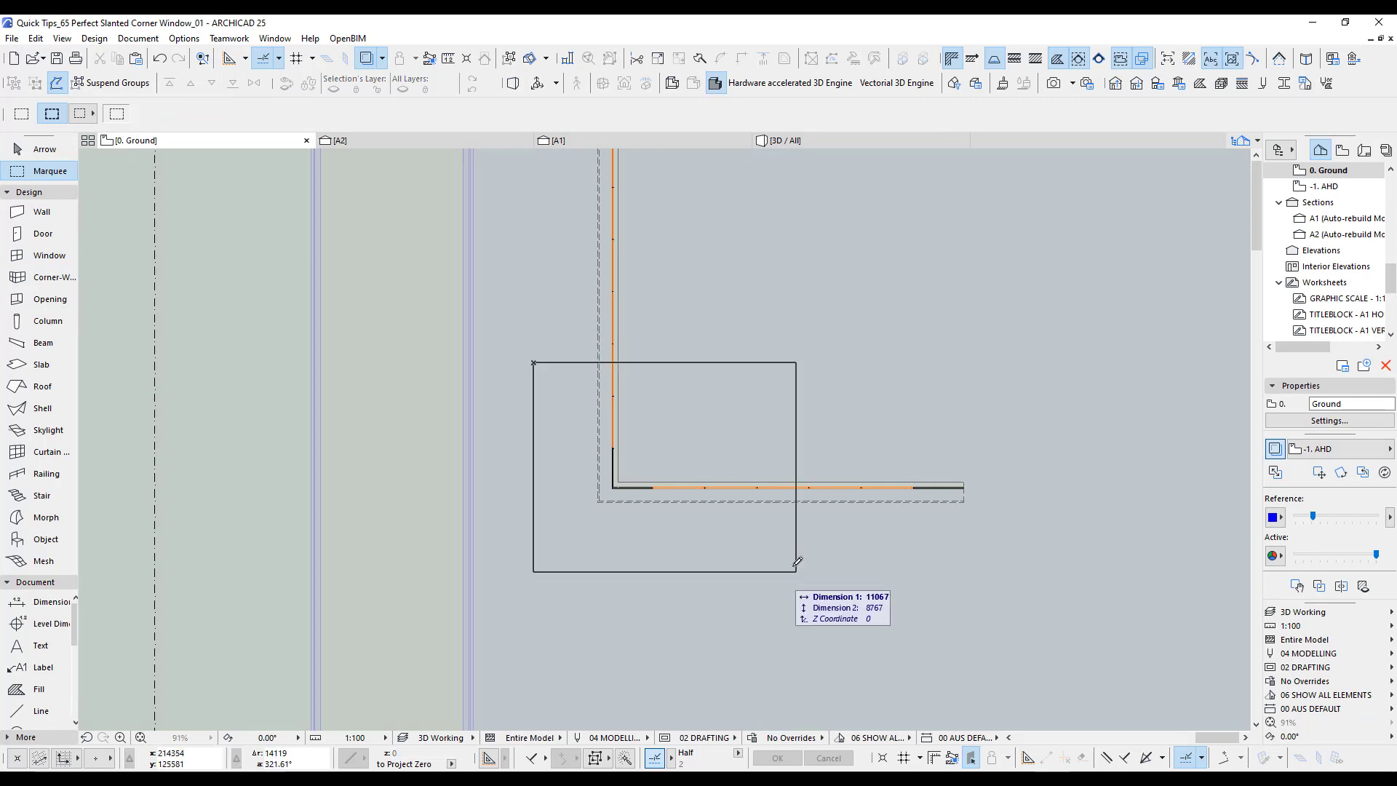
{"action": "left_click", "coordinate": [788, 562]}
{"action": "key", "text": "F5"}
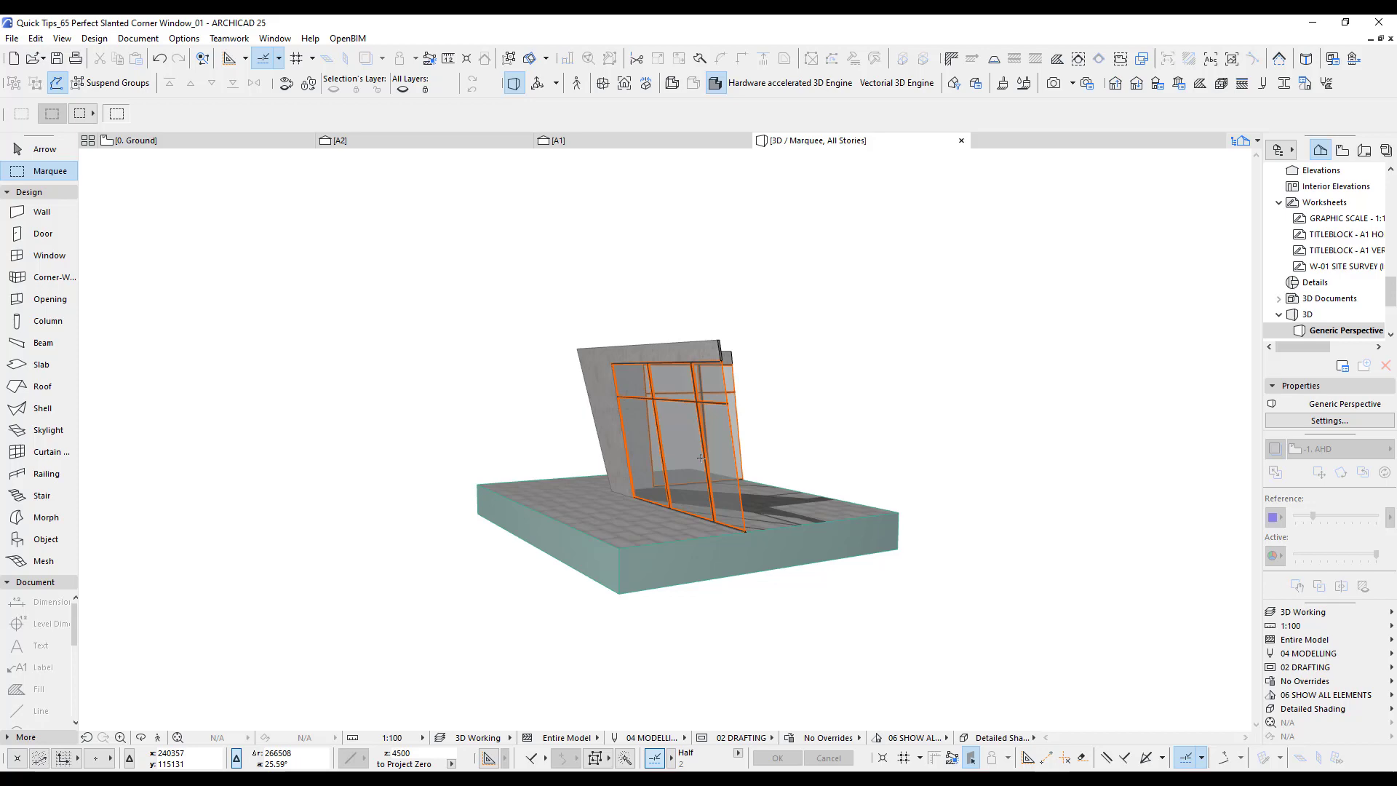
Step: Orbit the cropped 3D model to examine the solid slanted corner between the two windows from outside
{"action": "key", "text": "o"}
{"action": "left_click_drag", "start_coordinate": [666, 404], "coordinate": [970, 451]}
{"action": "scroll", "coordinate": [651, 441], "scroll_direction": "up", "scroll_amount": 2}
{"action": "left_click_drag", "start_coordinate": [641, 442], "coordinate": [706, 495]}
{"action": "scroll", "coordinate": [787, 508], "scroll_direction": "up", "scroll_amount": 2}
{"action": "middle_click_drag", "start_coordinate": [706, 494], "coordinate": [681, 486]}
{"action": "scroll", "coordinate": [664, 440], "scroll_direction": "up", "scroll_amount": 1}
{"action": "left_click_drag", "start_coordinate": [679, 471], "coordinate": [701, 461]}
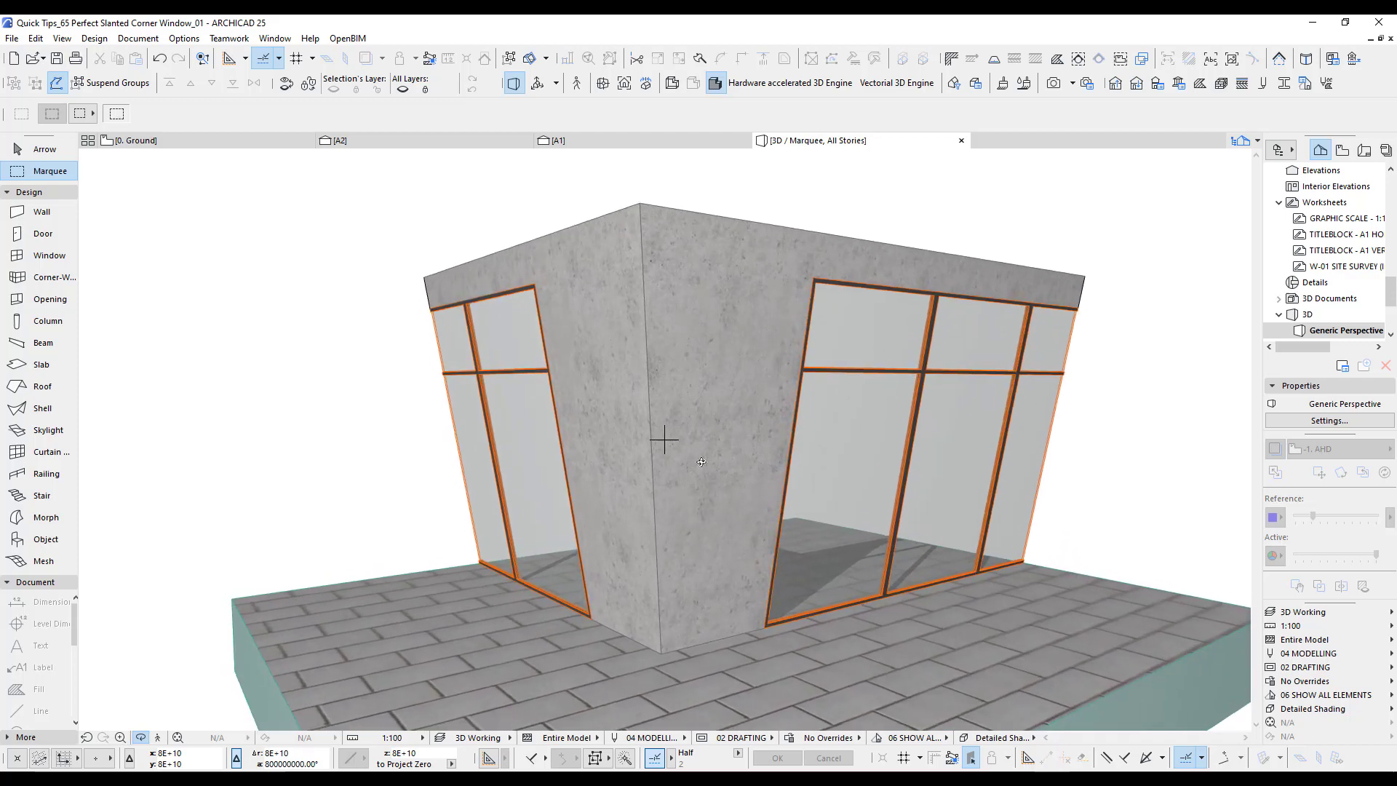
Step: Check the Window tool's type choices for the empty opening option
{"action": "left_click", "coordinate": [34, 255]}
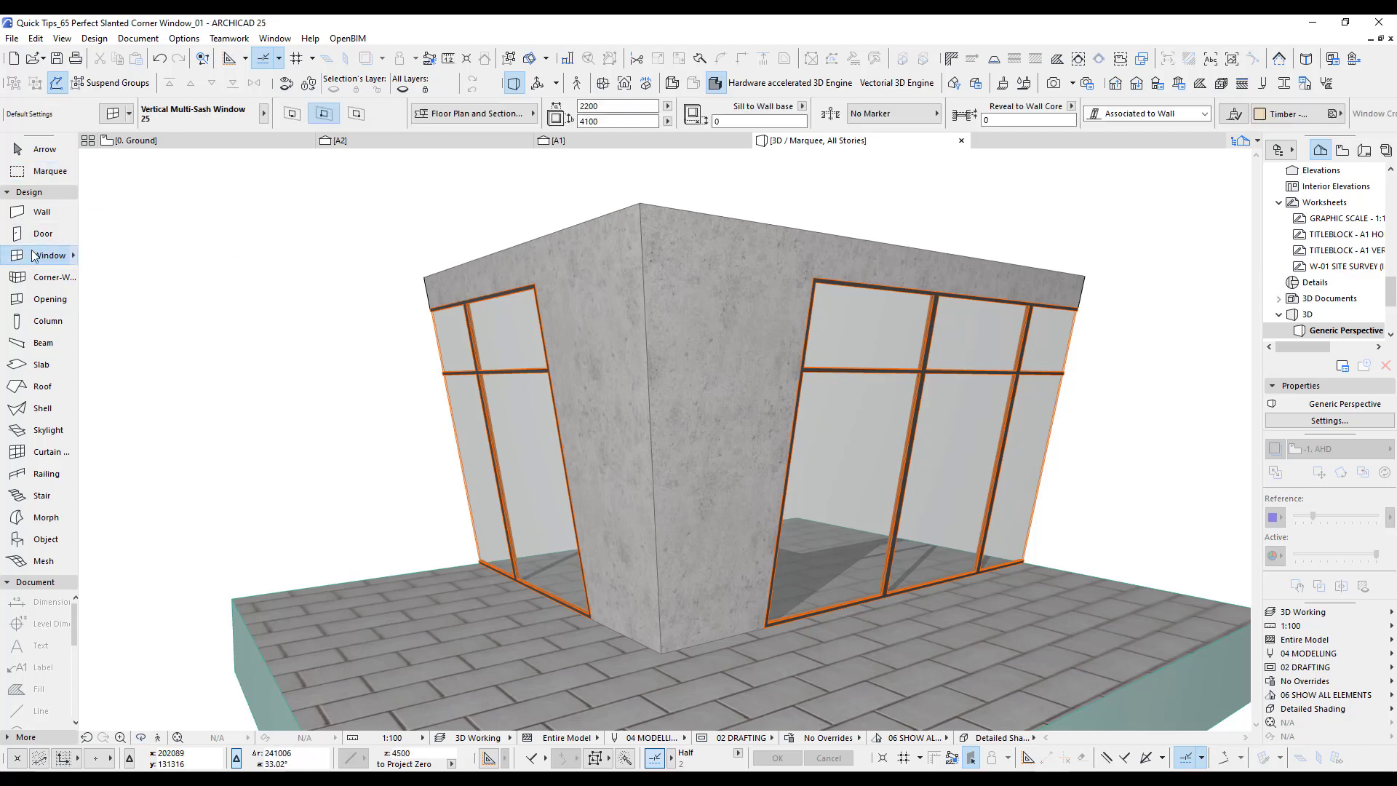
{"action": "left_click", "coordinate": [264, 115]}
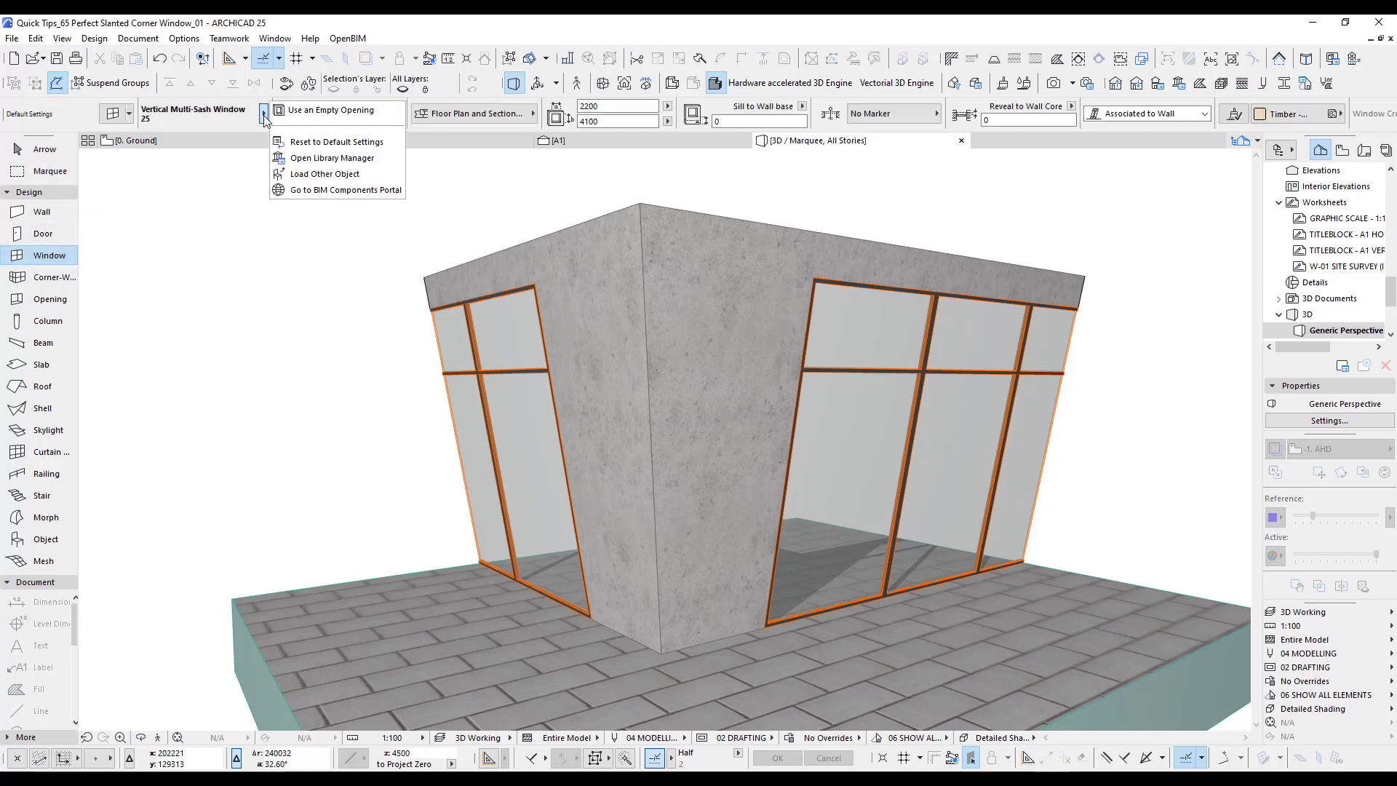
{"action": "left_click", "coordinate": [298, 24]}
Step: Review the Opening defaults and place a 2200 × 4100 rectangular opening in the slanted wall beside the corner
{"action": "left_click", "coordinate": [40, 299]}
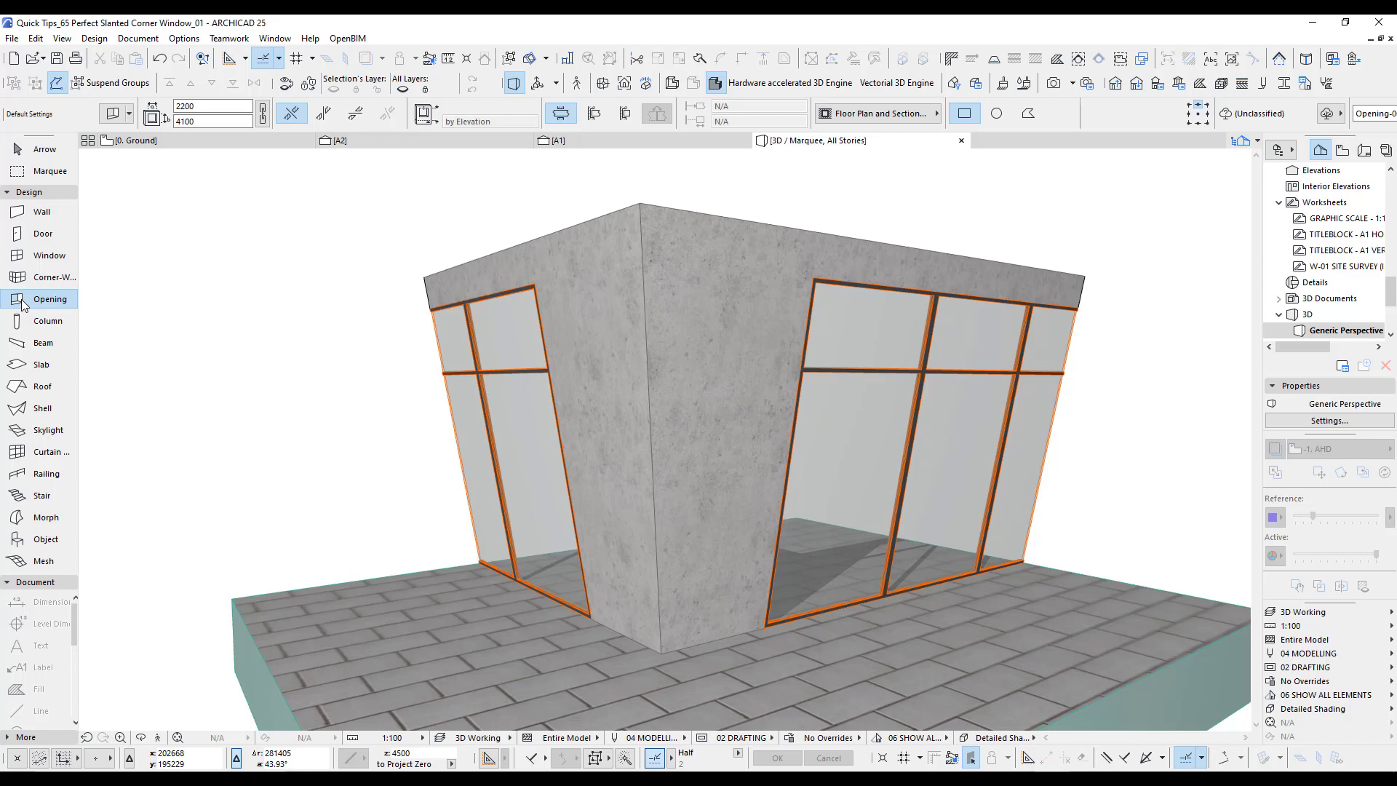
{"action": "double_click", "coordinate": [22, 302]}
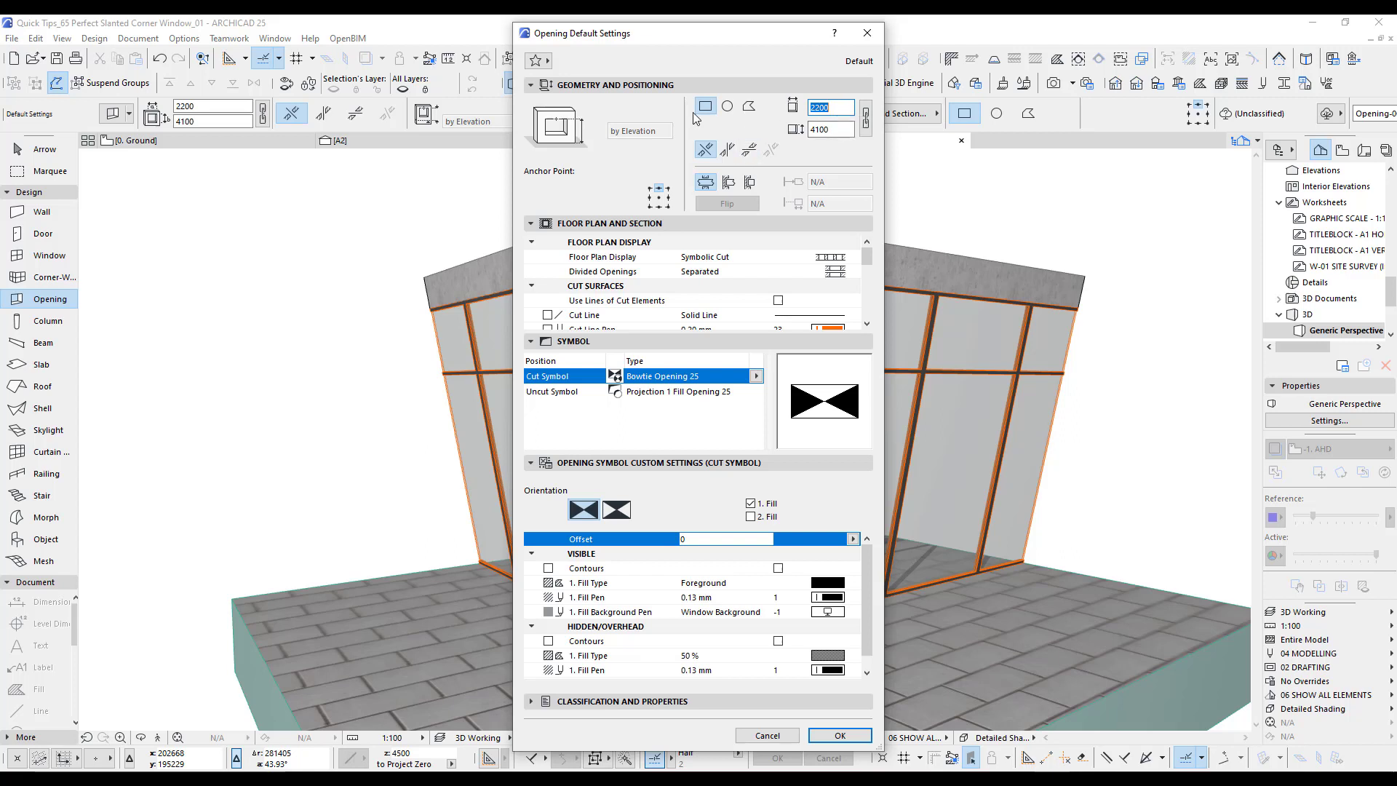
{"action": "left_click", "coordinate": [839, 736]}
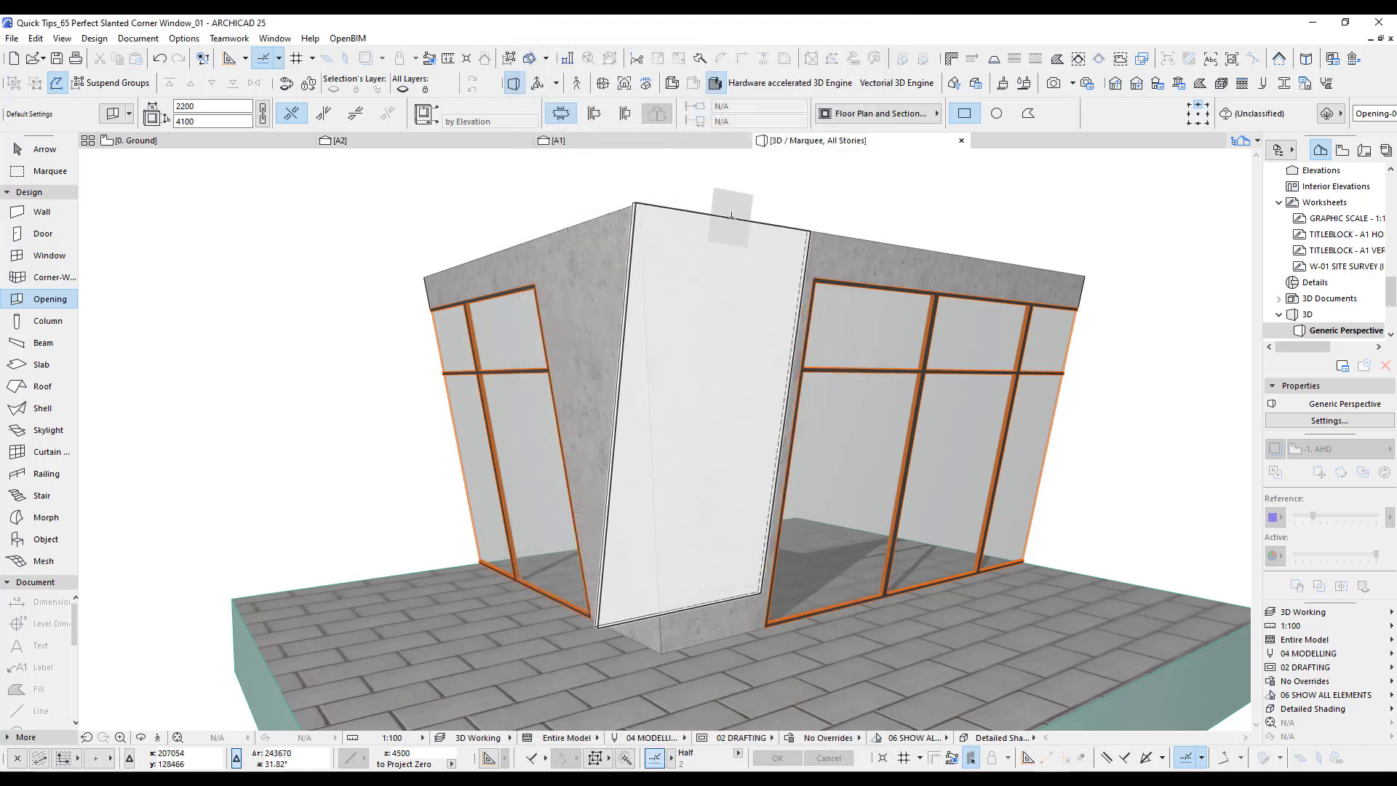
{"action": "left_click", "coordinate": [785, 225]}
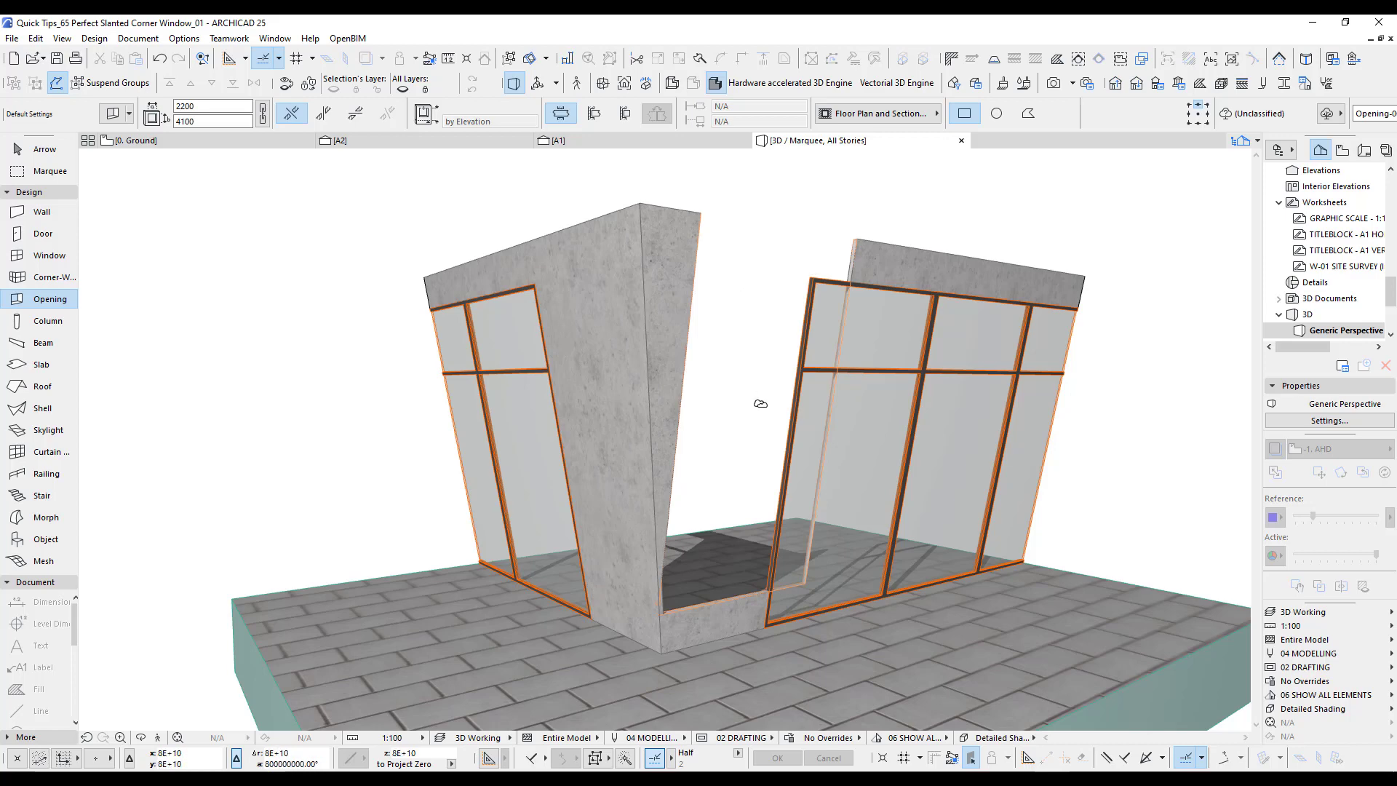
Step: Move the opening along the slanted wall so its side meets the edge of the adjacent window
{"action": "left_click", "coordinate": [44, 149]}
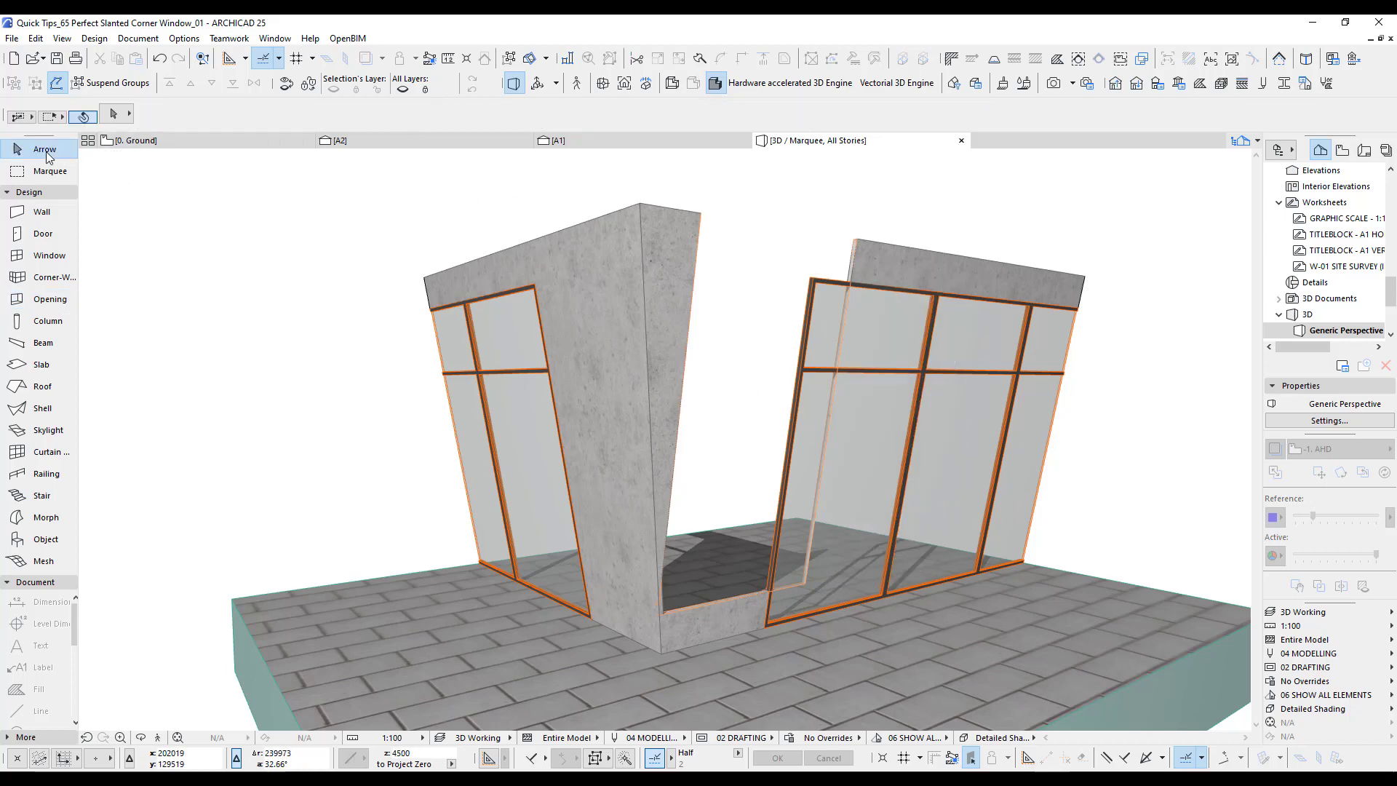
{"action": "left_click", "coordinate": [856, 243]}
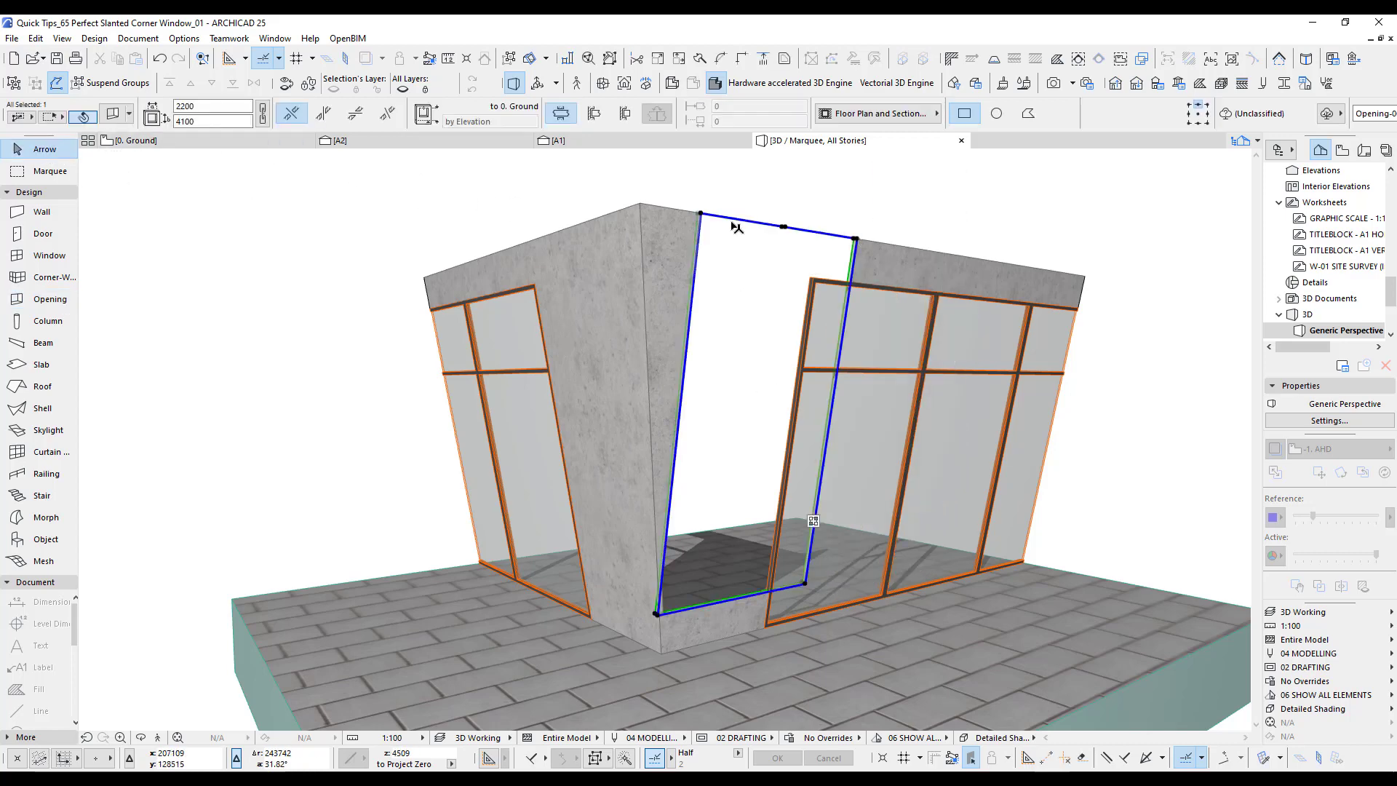
{"action": "left_click", "coordinate": [857, 240]}
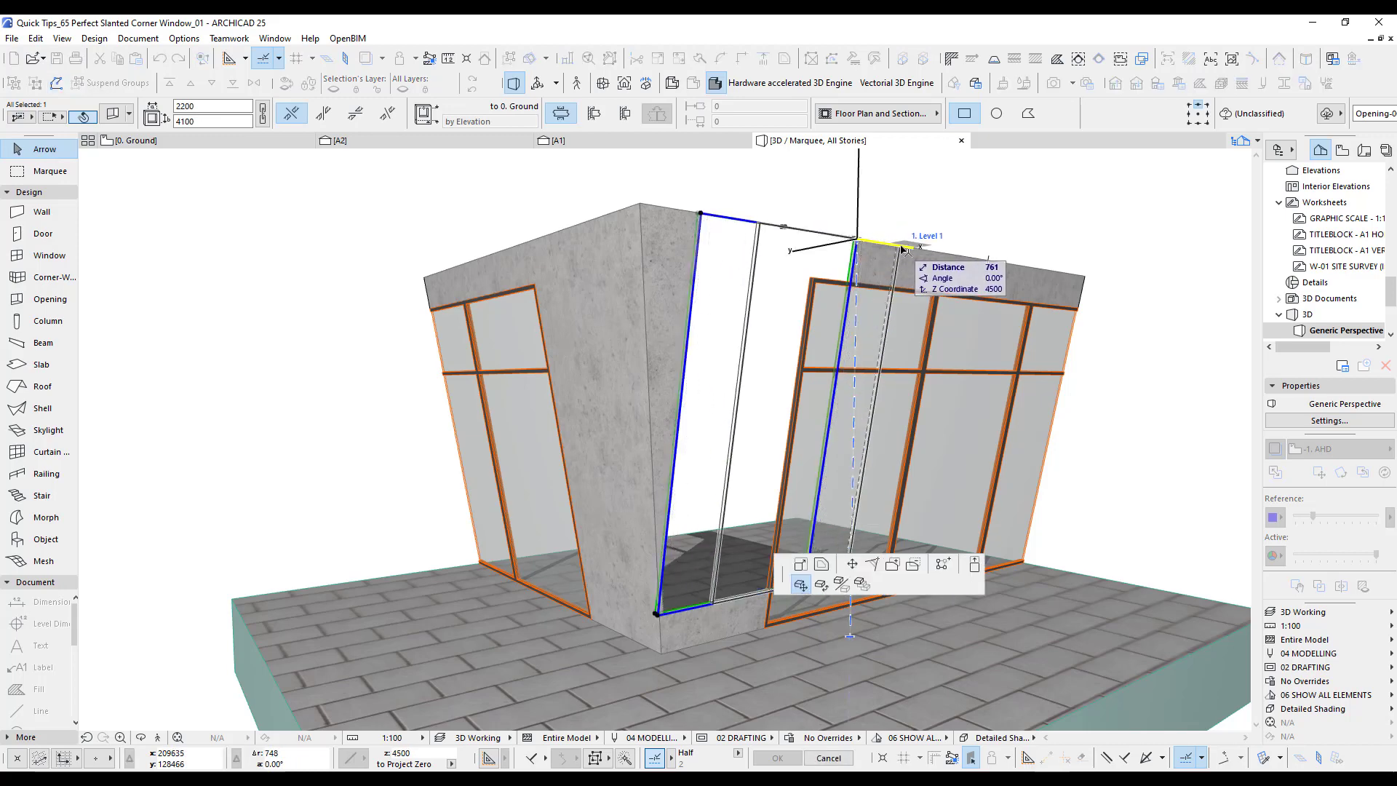
{"action": "left_click", "coordinate": [821, 280]}
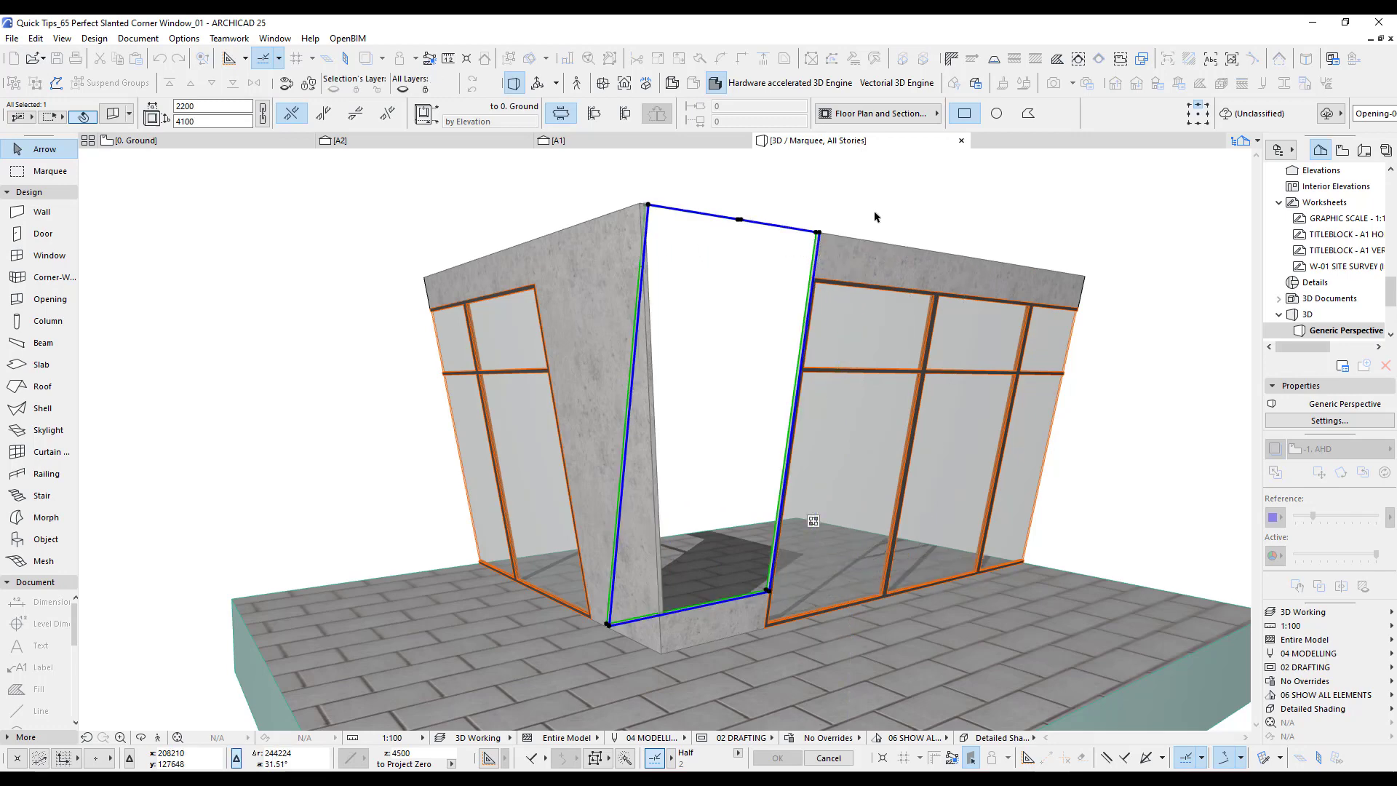
Step: Stretch the opening from its upper corner near the wall junction to lower its top
{"action": "scroll", "coordinate": [639, 212], "scroll_direction": "up", "scroll_amount": 5}
{"action": "middle_click_drag", "start_coordinate": [649, 206], "coordinate": [704, 499], "text": "shift"}
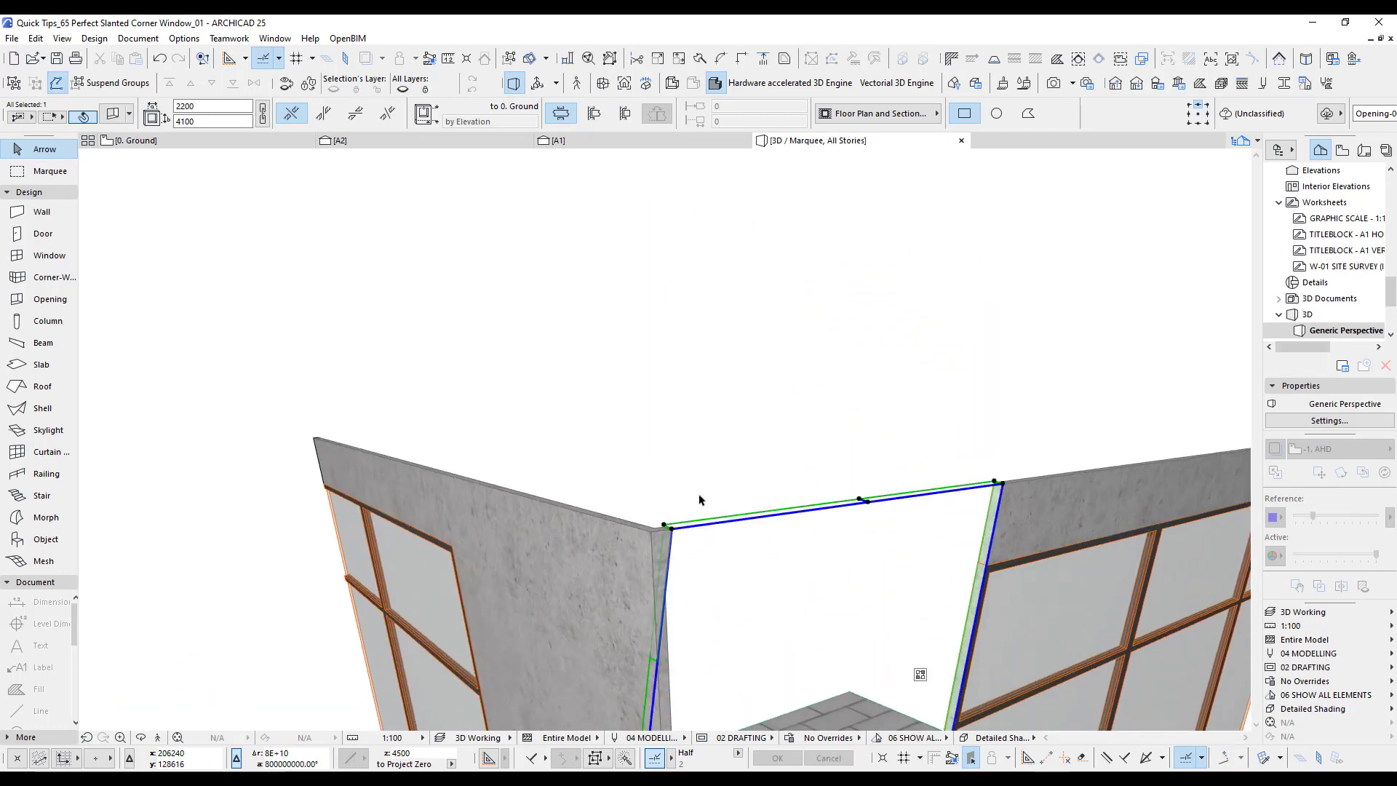
{"action": "left_click", "coordinate": [669, 528]}
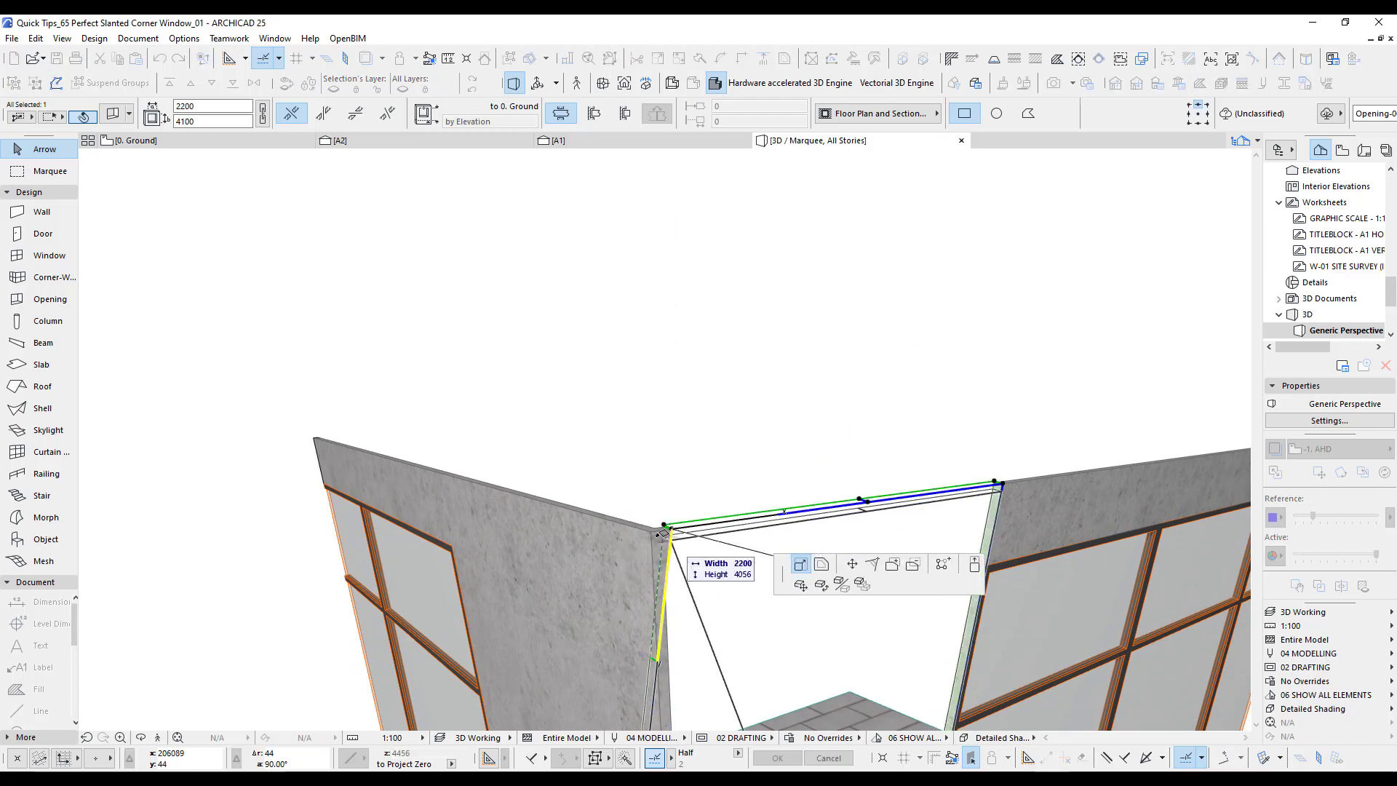
{"action": "left_click", "coordinate": [673, 556]}
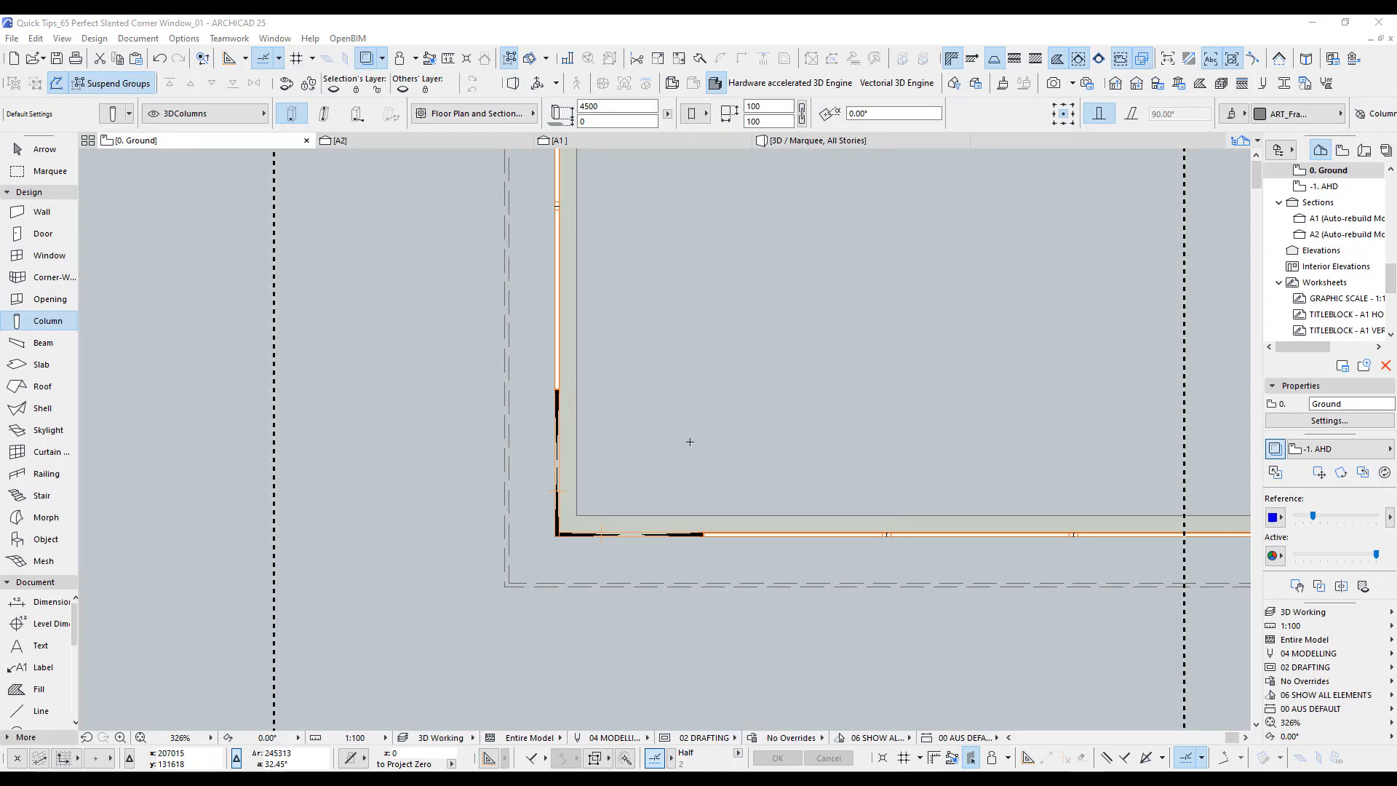
Step: Set the default column's cross-section to 50 × 50 mm and review its positioning settings
{"action": "key", "text": "F3"}
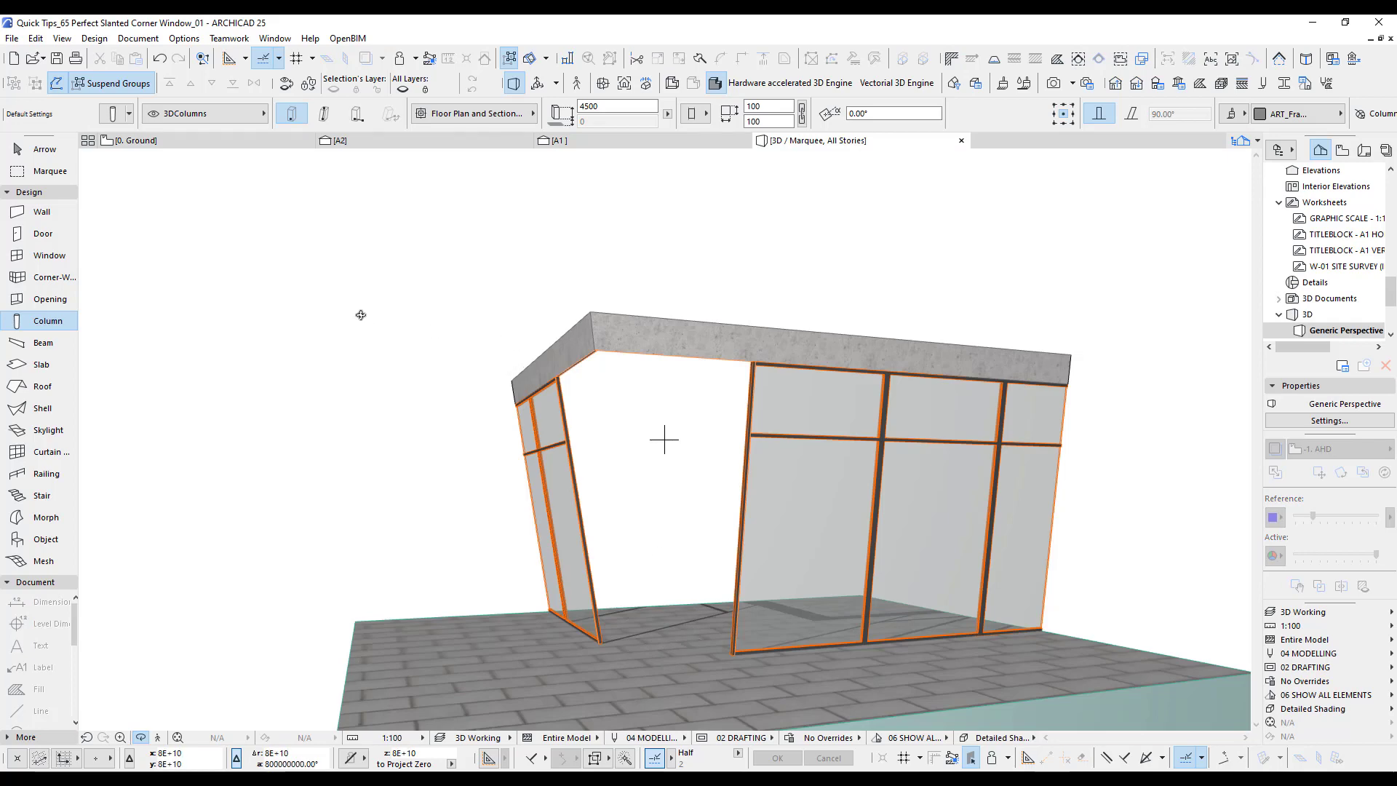
{"action": "double_click", "coordinate": [47, 321]}
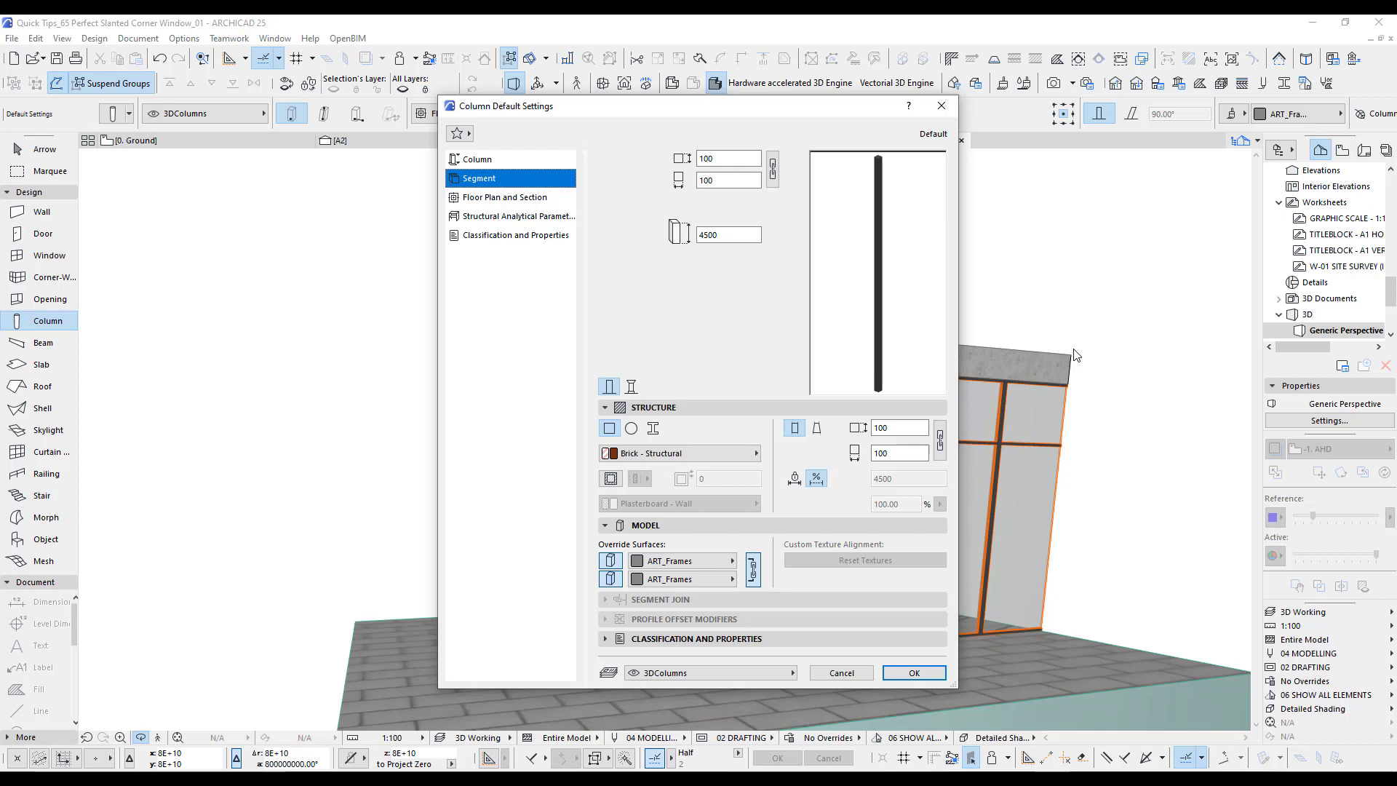
{"action": "double_click", "coordinate": [728, 159]}
{"action": "double_click", "coordinate": [728, 180]}
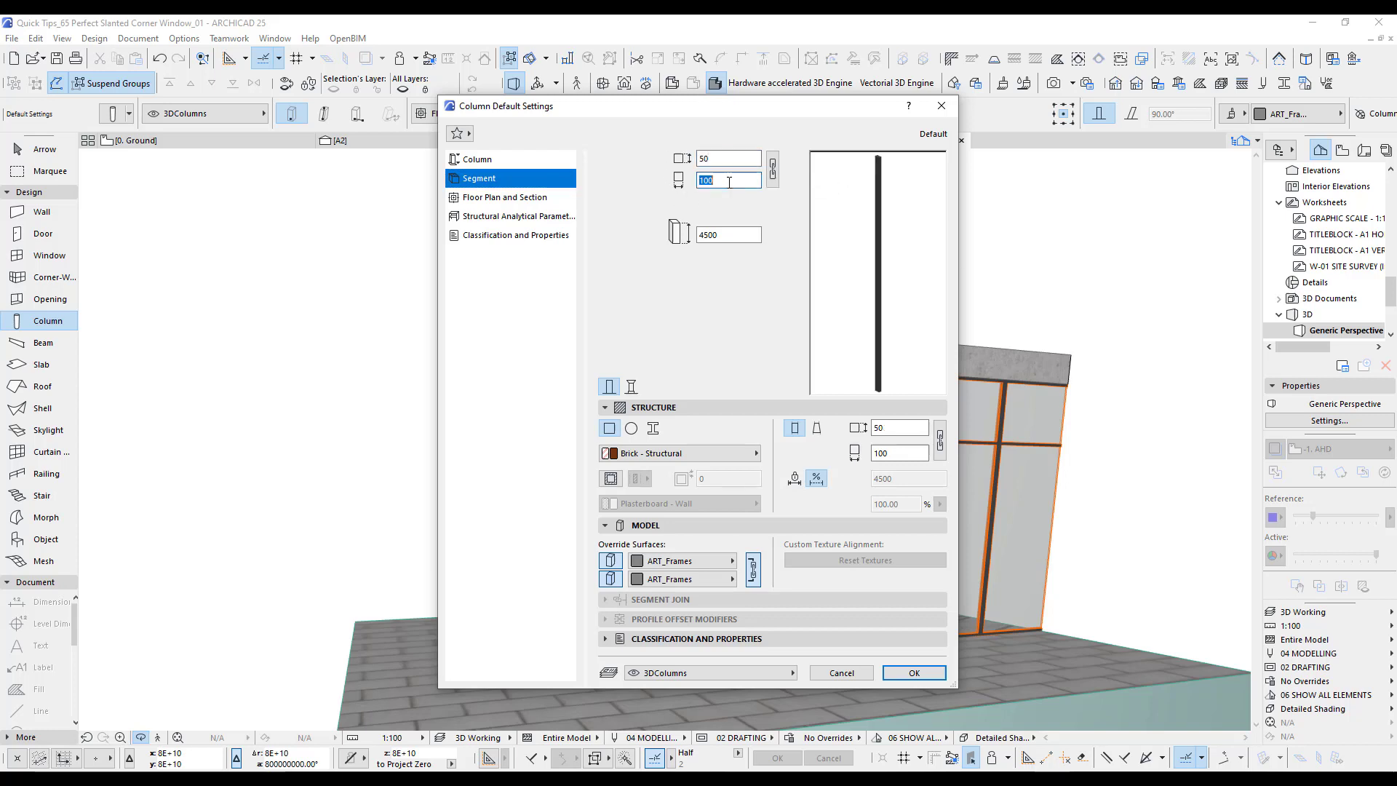
{"action": "left_click", "coordinate": [530, 179]}
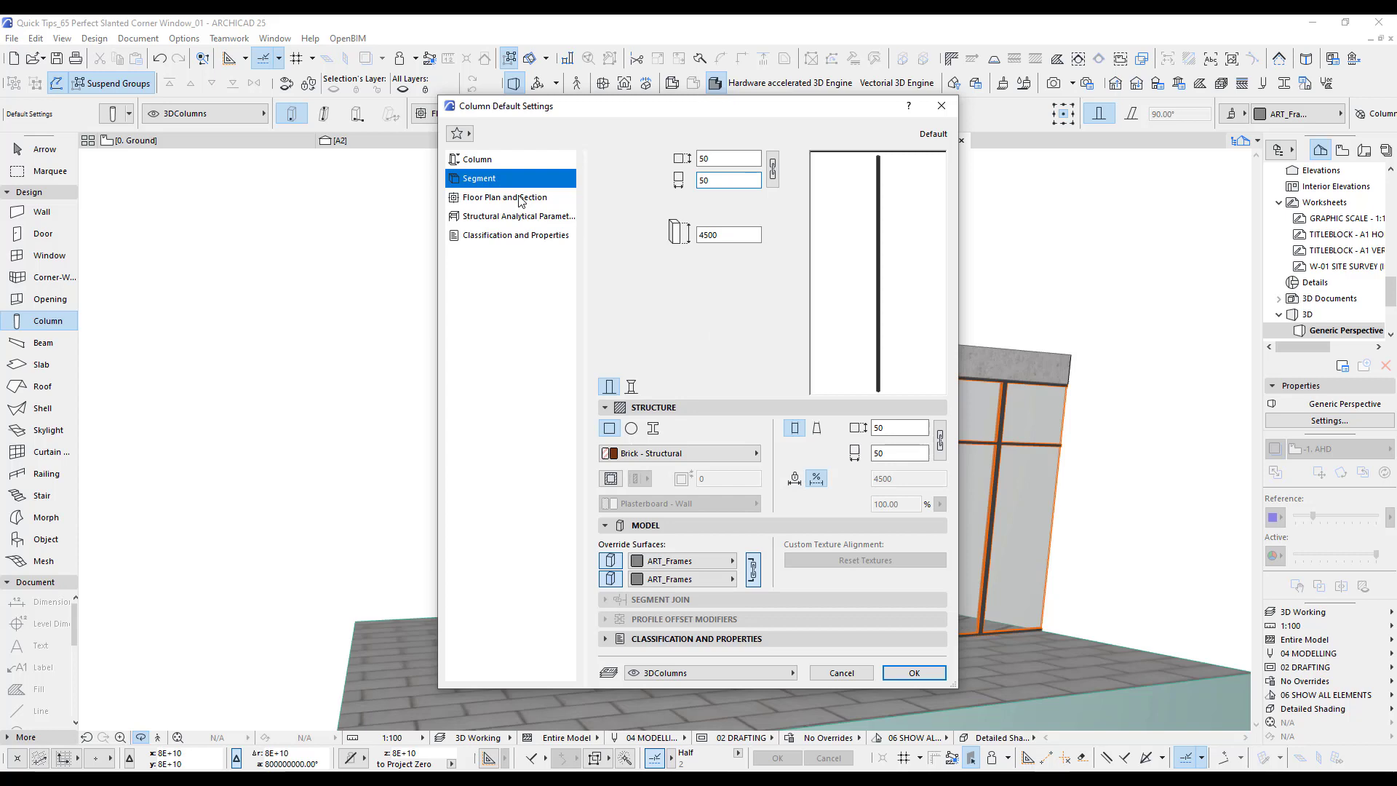
{"action": "left_click", "coordinate": [486, 166]}
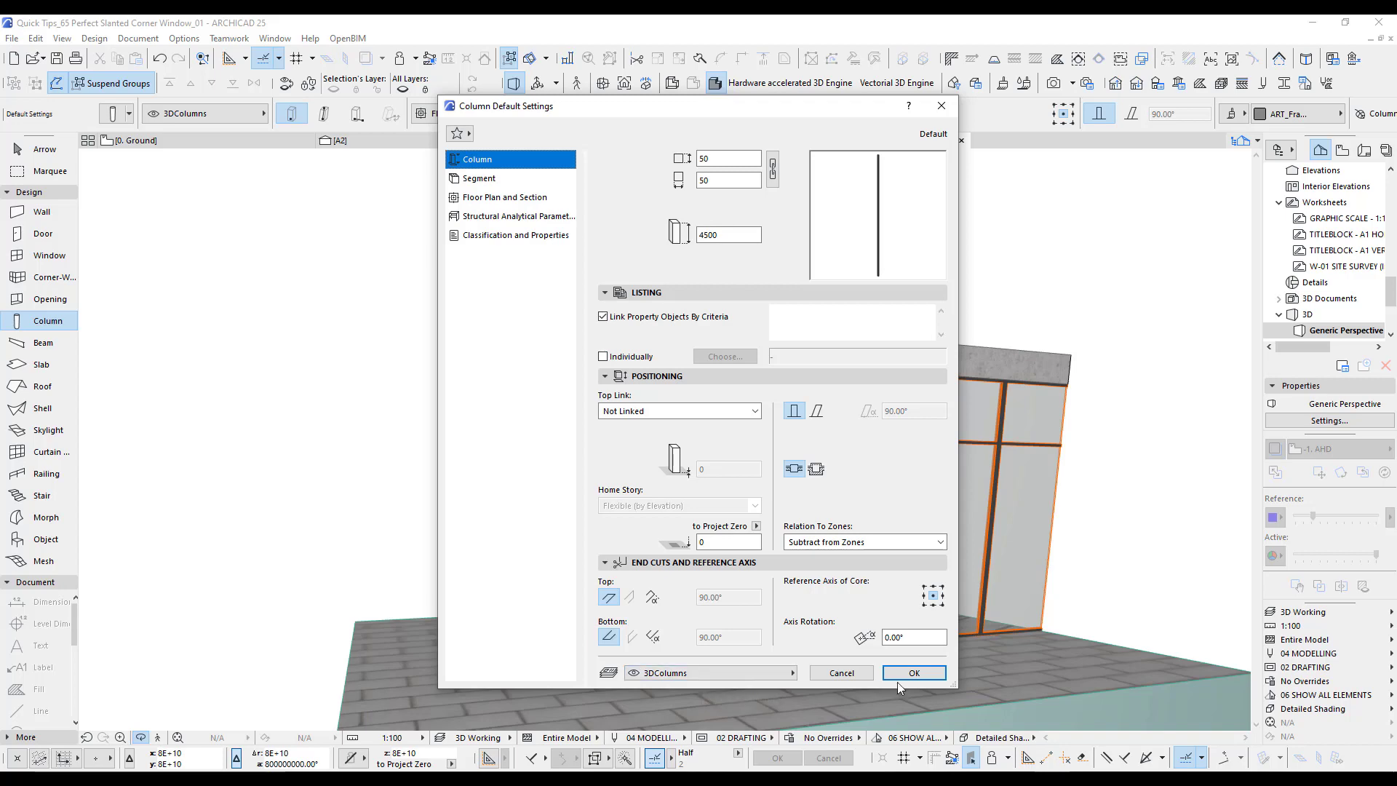
{"action": "left_click", "coordinate": [913, 673]}
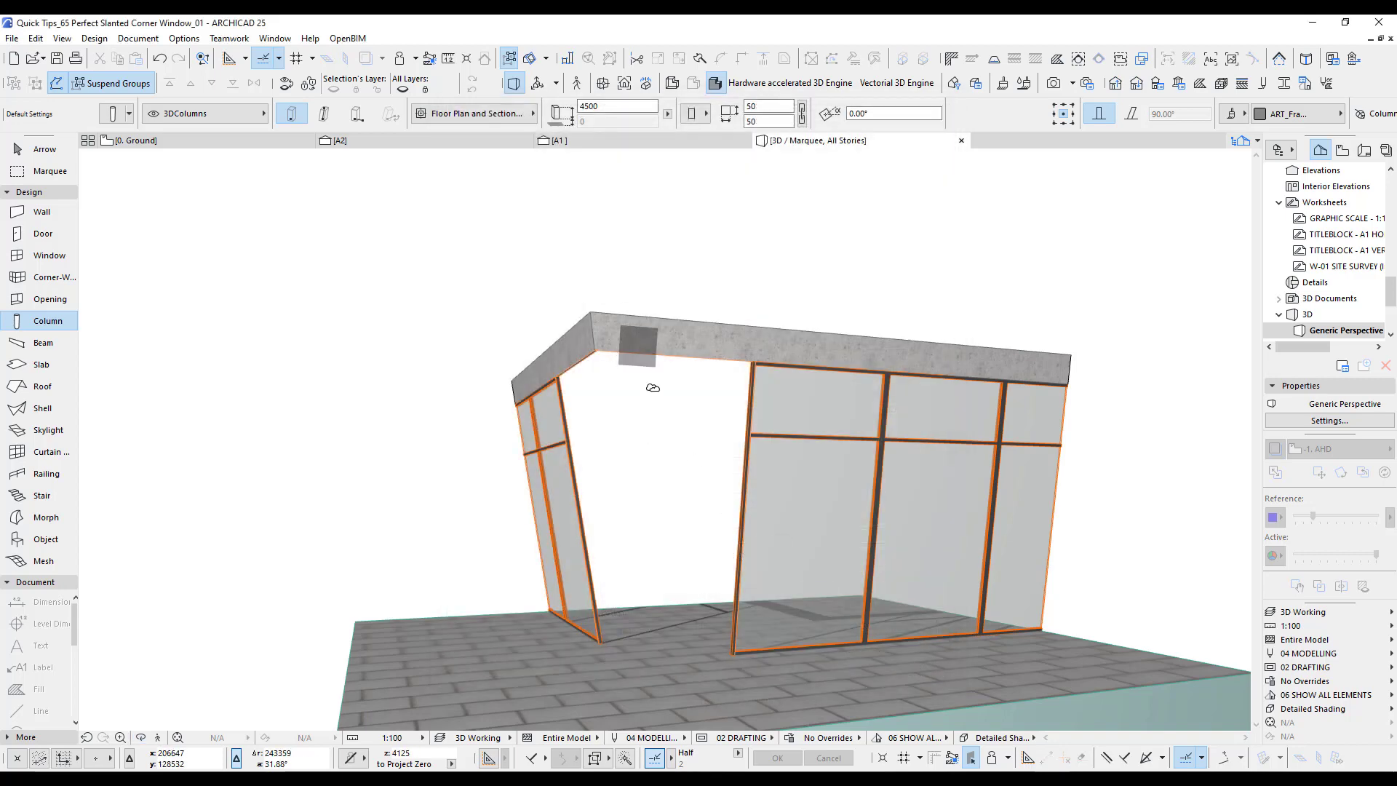
Step: Place the 50 × 50 column at the slab's inner corner on the ground floor plan and check it in 3D
{"action": "key", "text": "F2"}
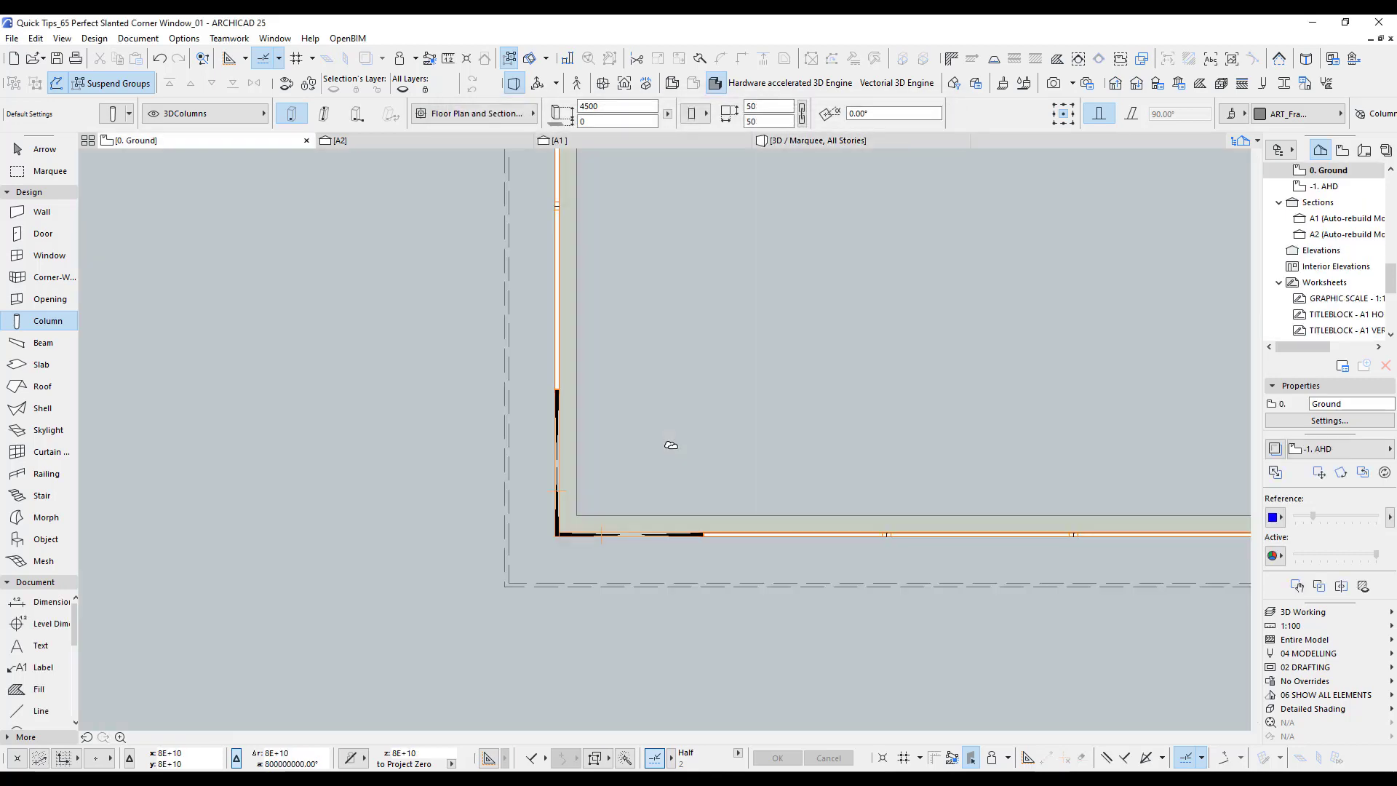
{"action": "scroll", "coordinate": [540, 564], "scroll_direction": "up", "scroll_amount": 3}
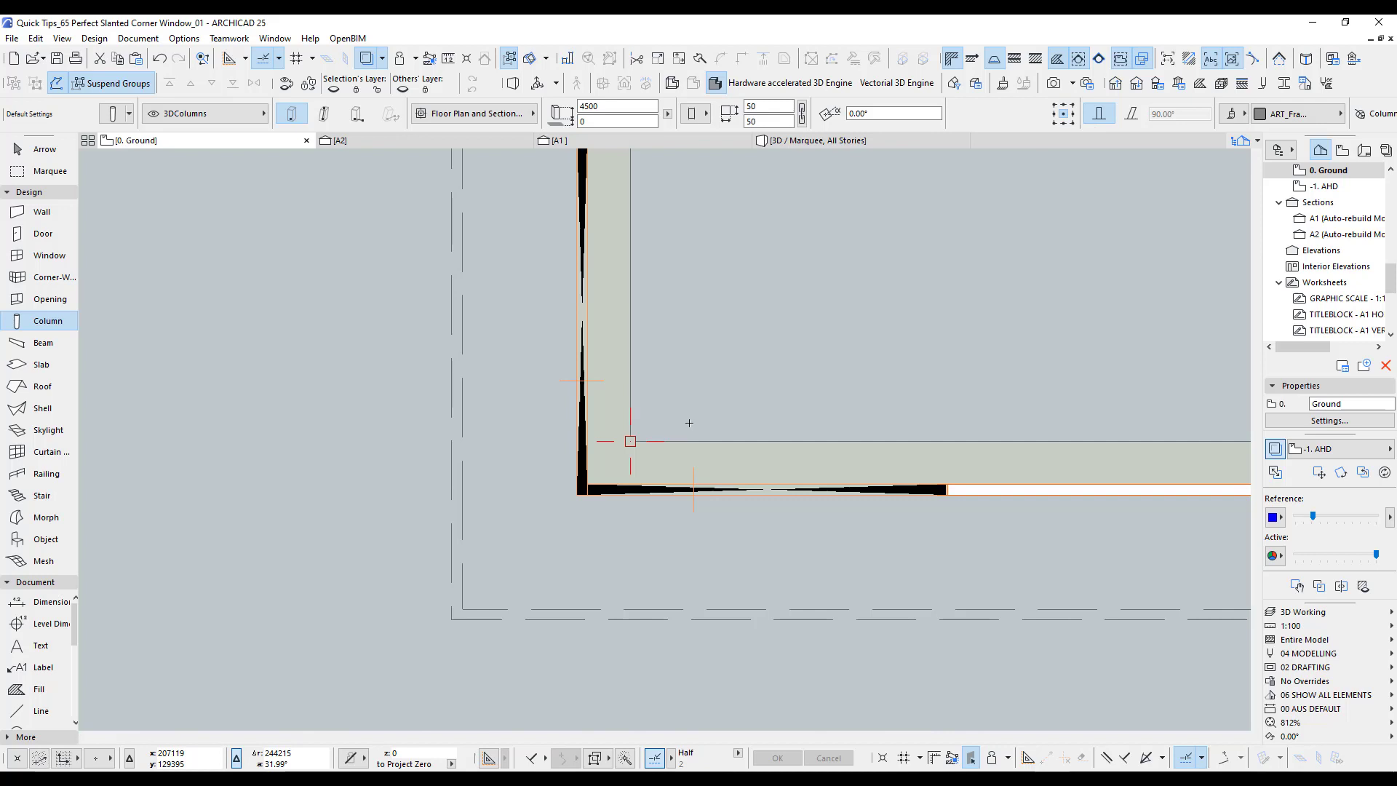
{"action": "key", "text": "F3"}
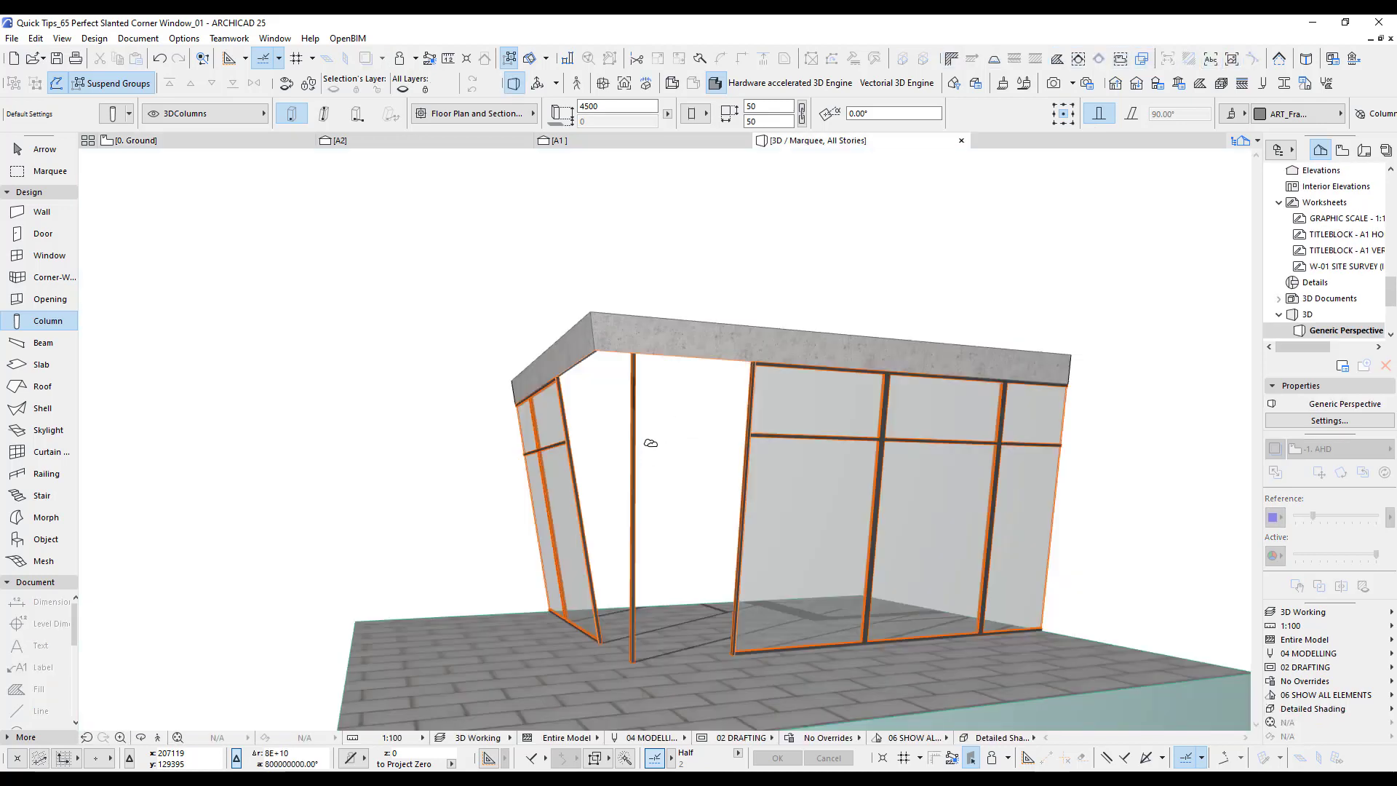
{"action": "middle_click_drag", "start_coordinate": [651, 442], "coordinate": [542, 402], "text": "shift"}
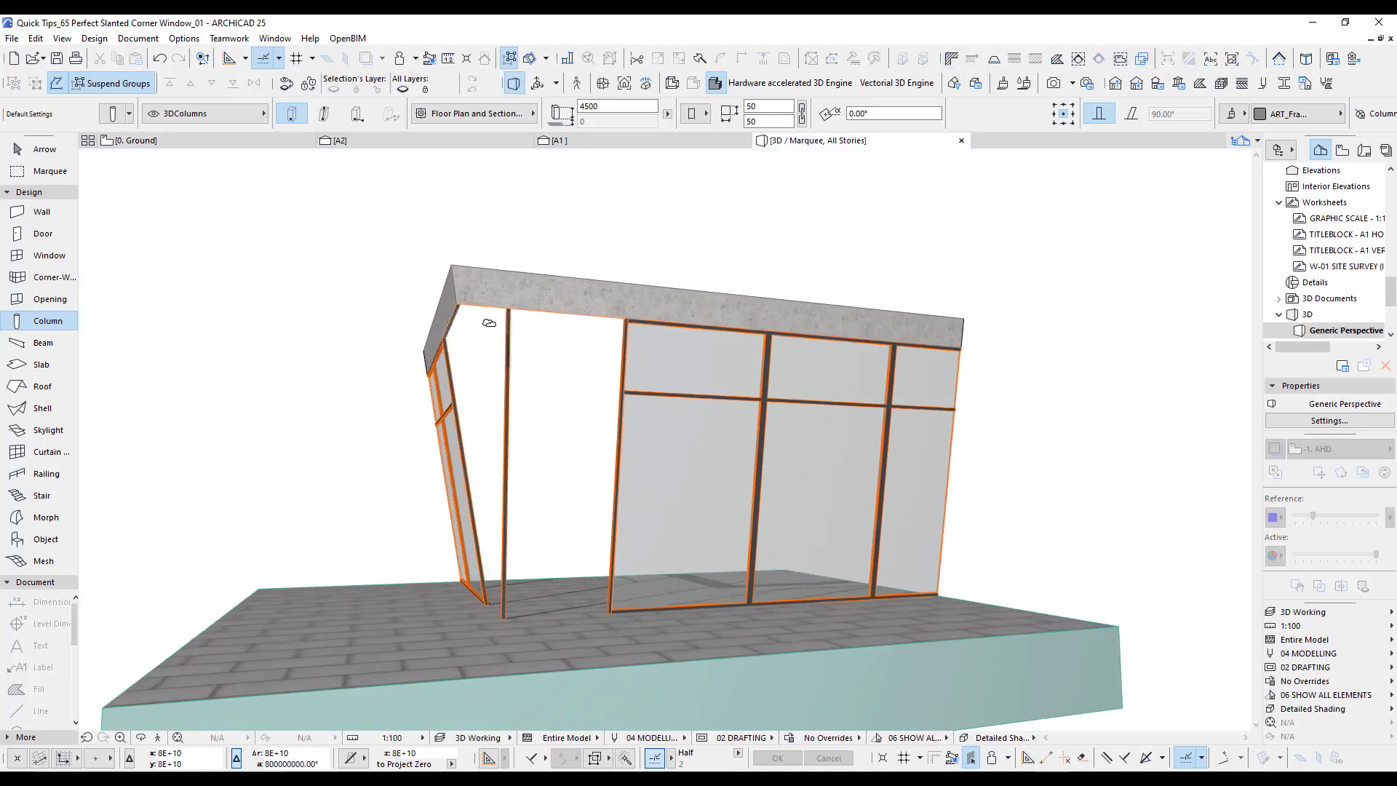
Step: Slant the column by moving its top end to the upper outer corner where the two slanted walls meet
{"action": "left_click", "coordinate": [45, 150]}
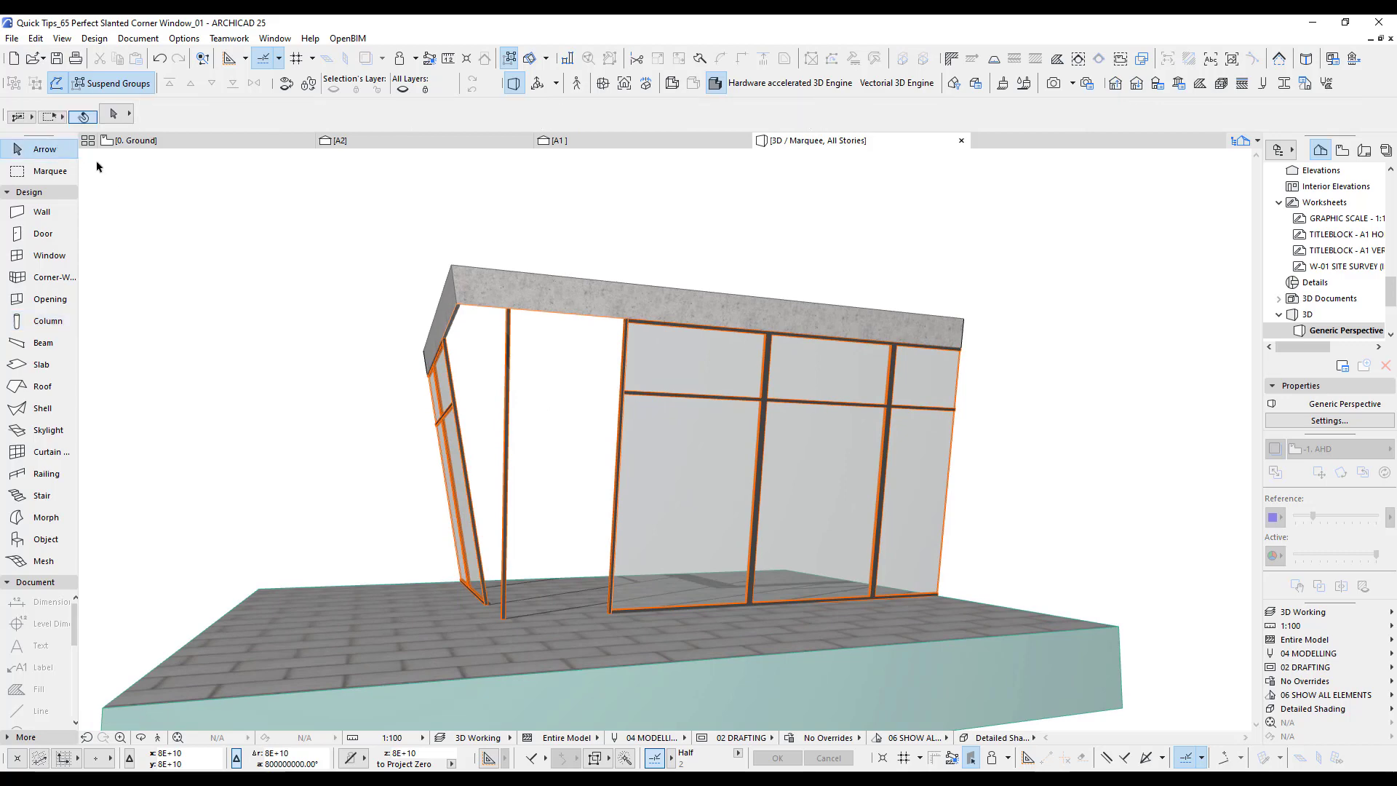
{"action": "left_click", "coordinate": [511, 328]}
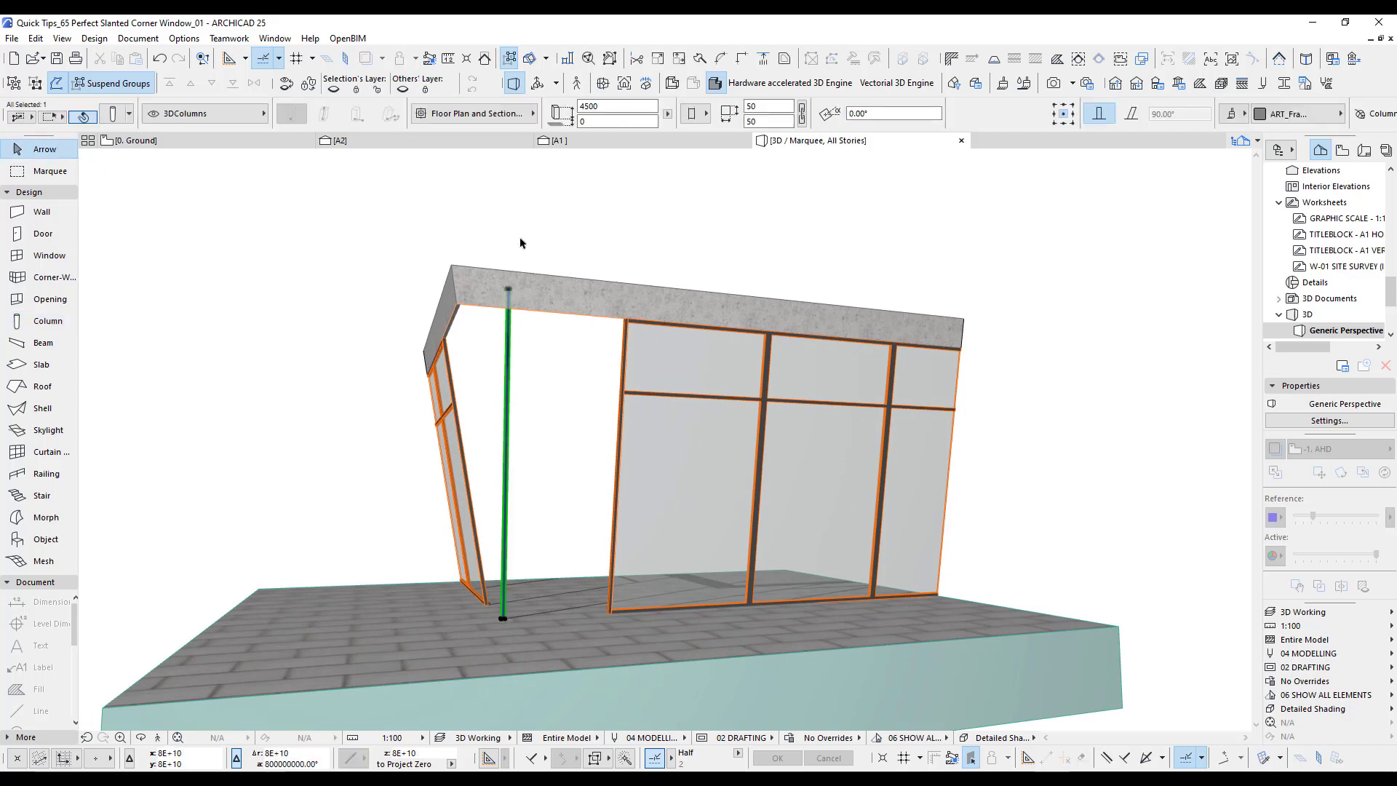
{"action": "scroll", "coordinate": [529, 311], "scroll_direction": "up", "scroll_amount": 8}
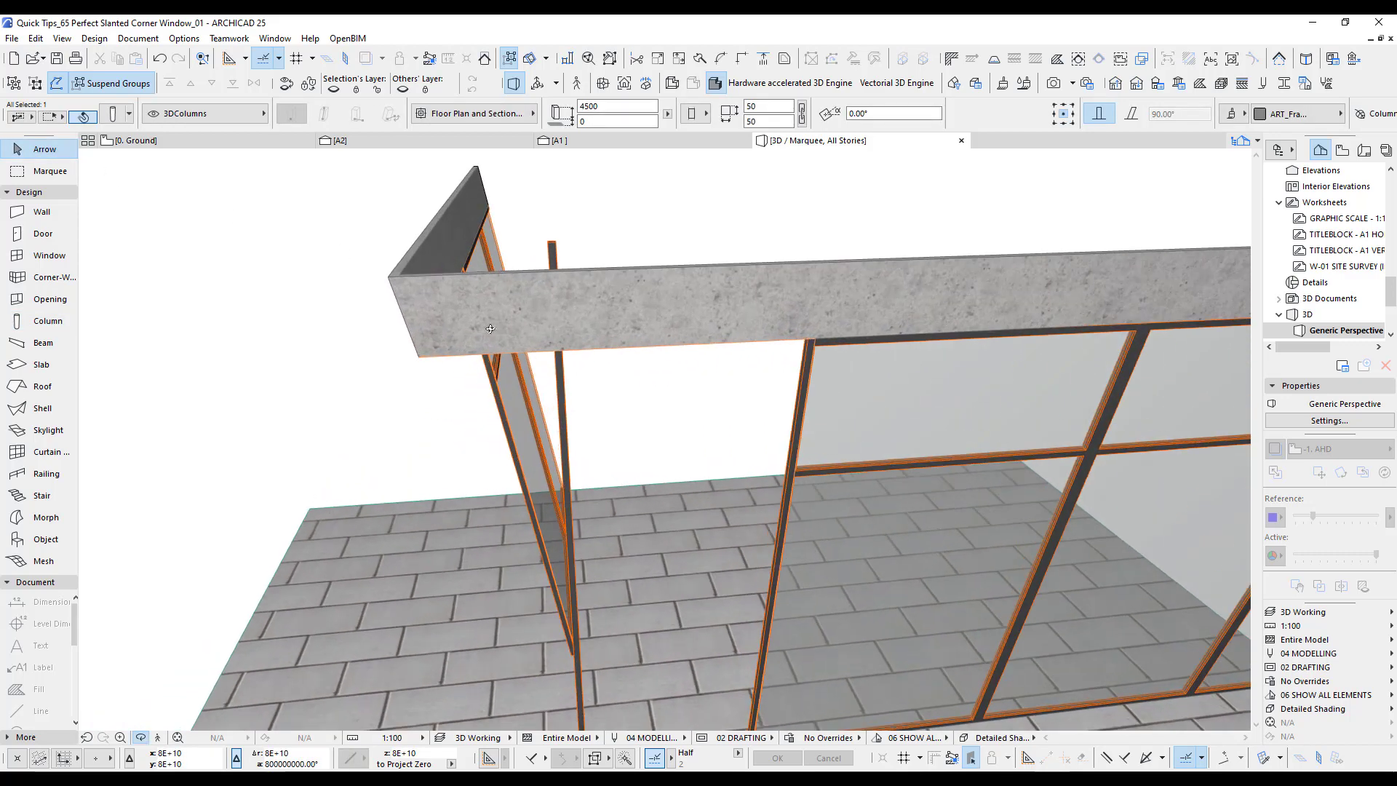
{"action": "scroll", "coordinate": [528, 339], "scroll_direction": "up", "scroll_amount": 5}
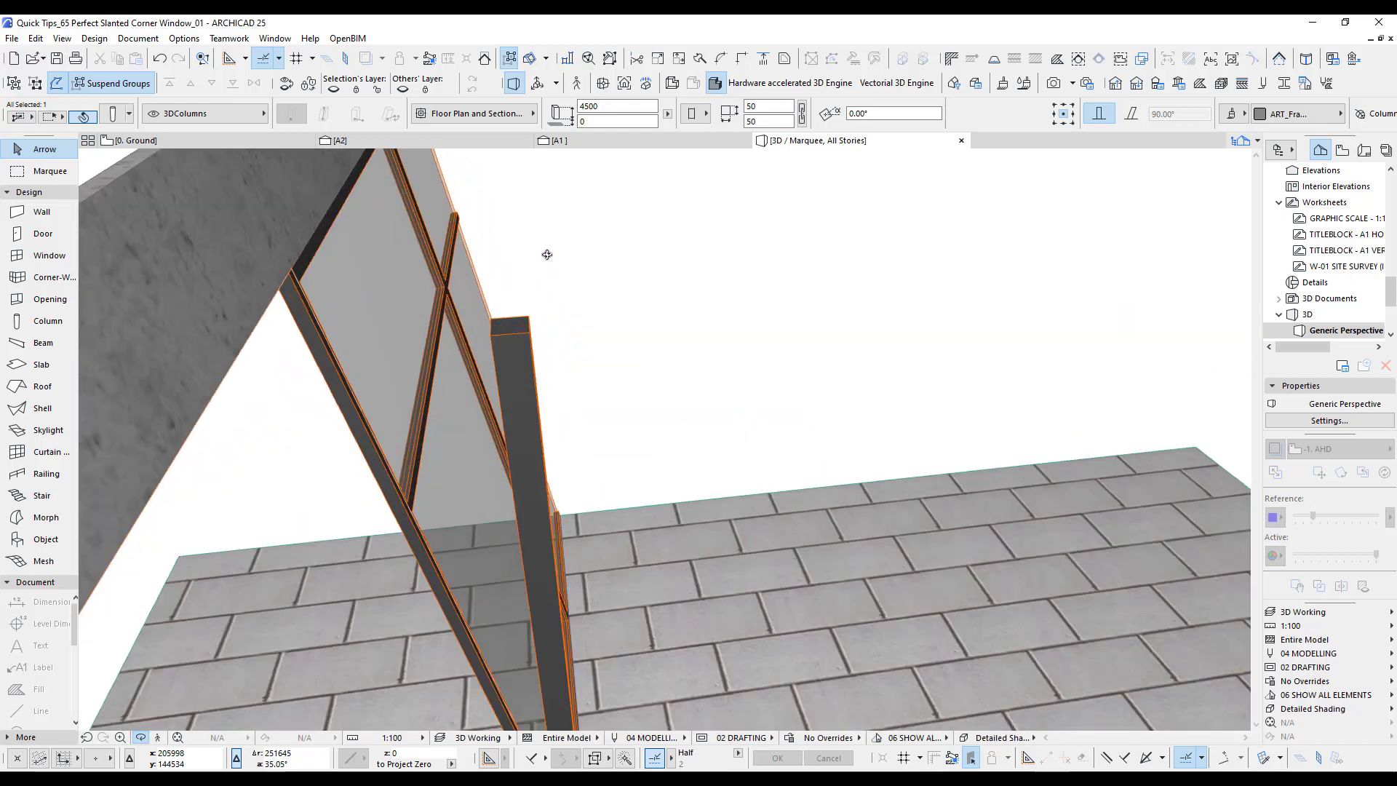
{"action": "left_click", "coordinate": [509, 325]}
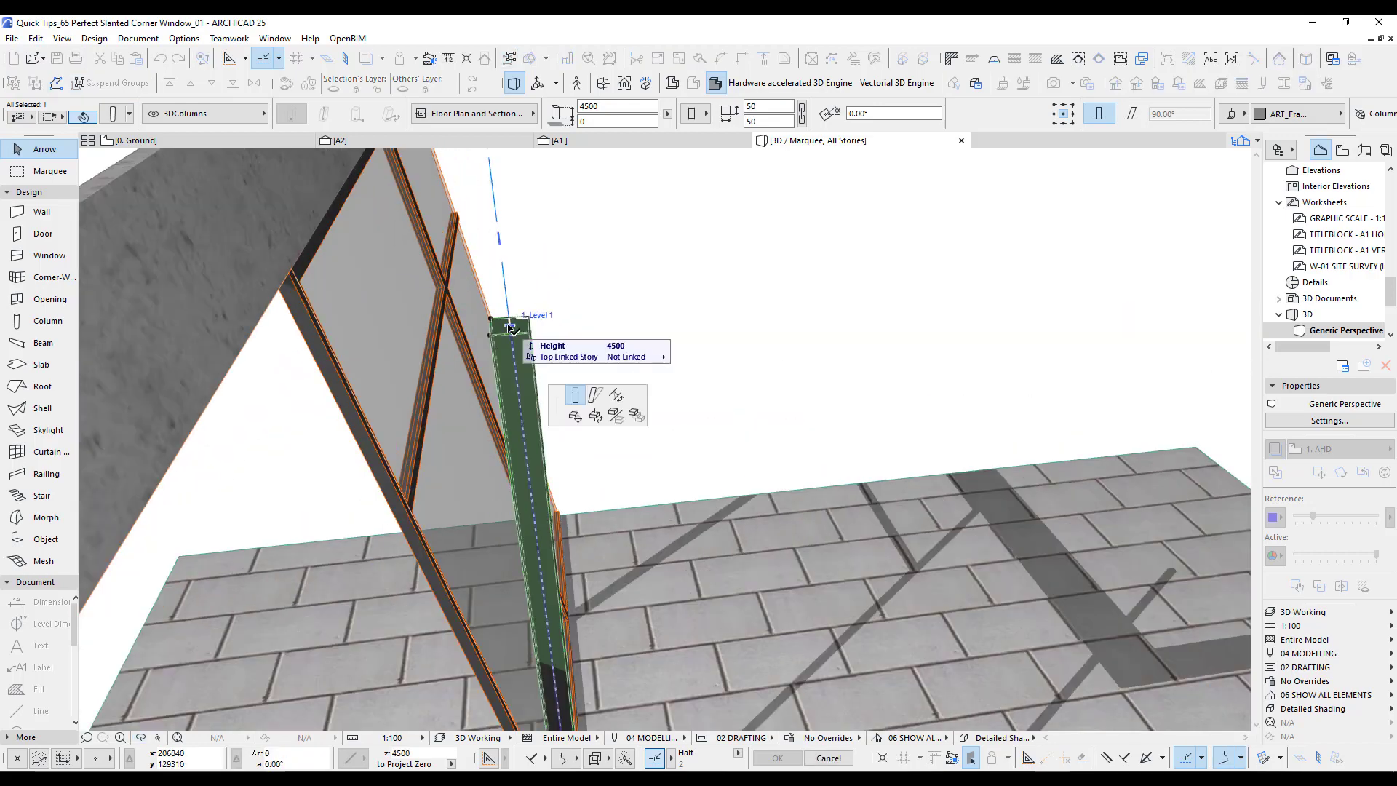
{"action": "left_click", "coordinate": [595, 398]}
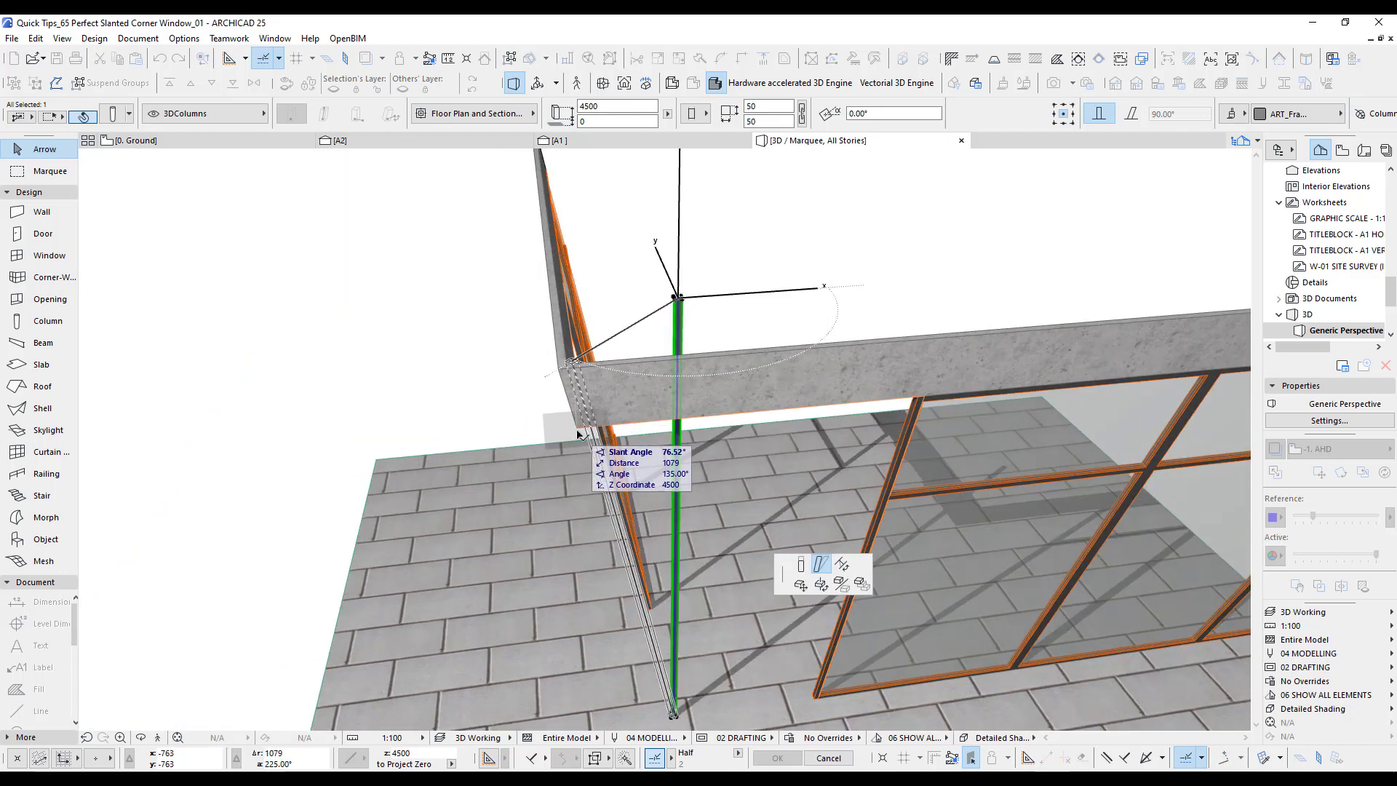
{"action": "scroll", "coordinate": [577, 429], "scroll_direction": "up", "scroll_amount": 3}
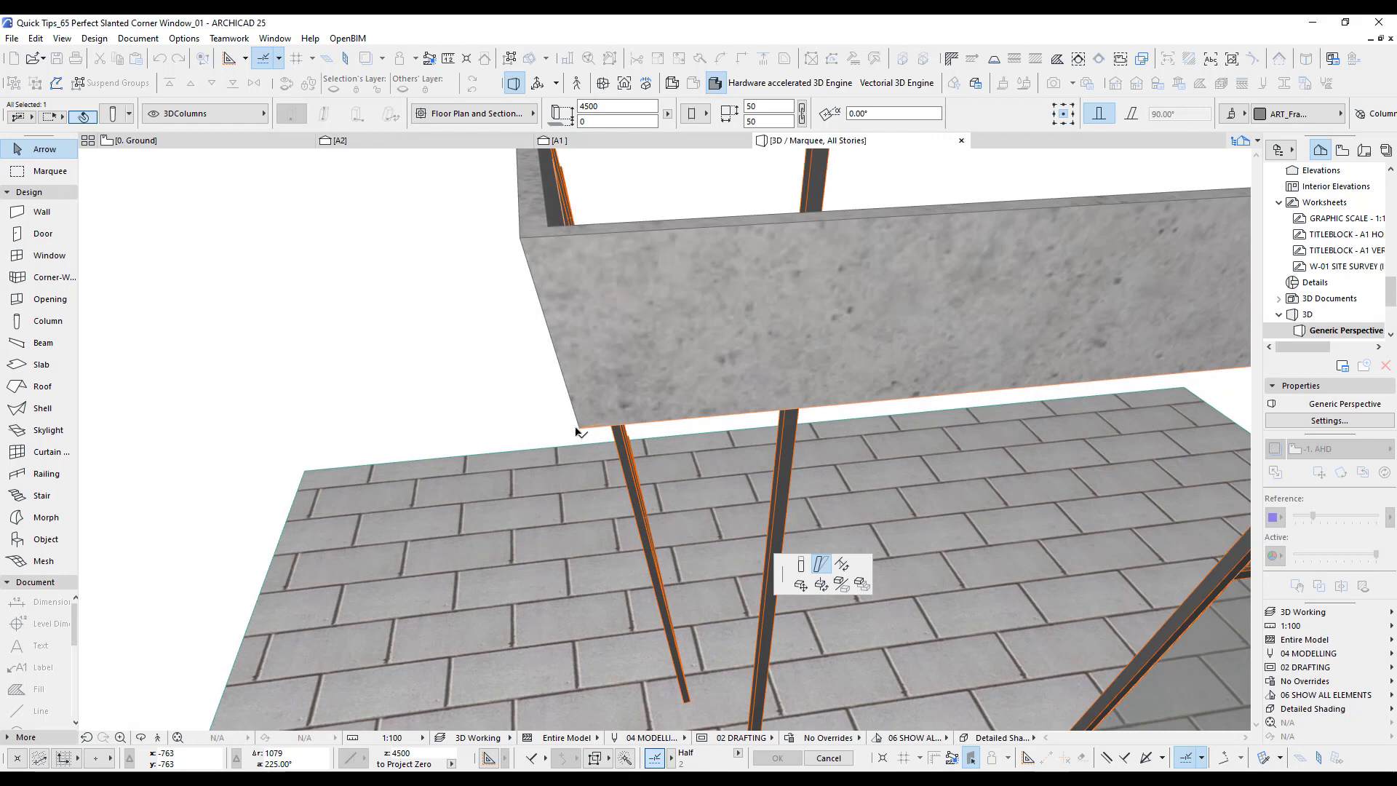
{"action": "left_click", "coordinate": [523, 239]}
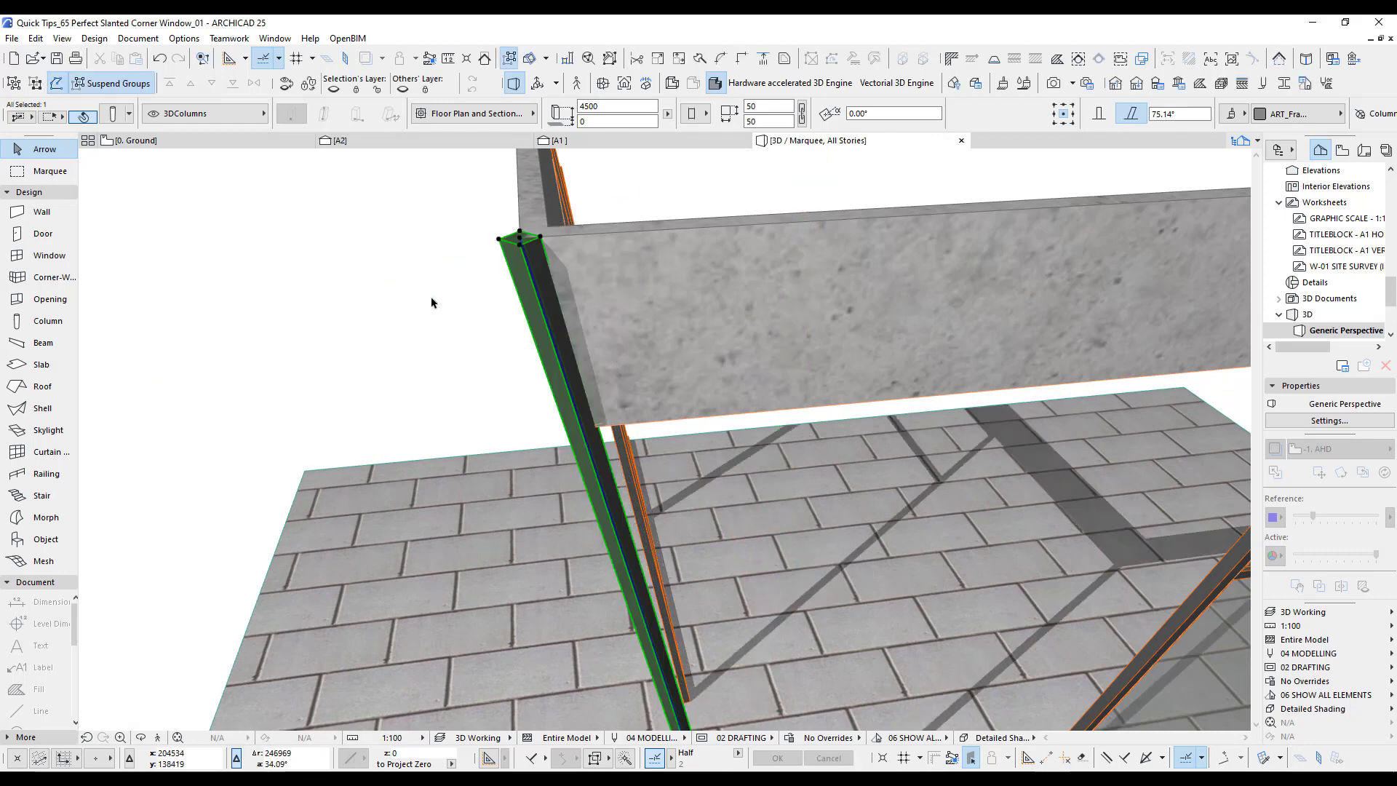
{"action": "middle_click_drag", "start_coordinate": [433, 295], "coordinate": [457, 337], "text": "shift"}
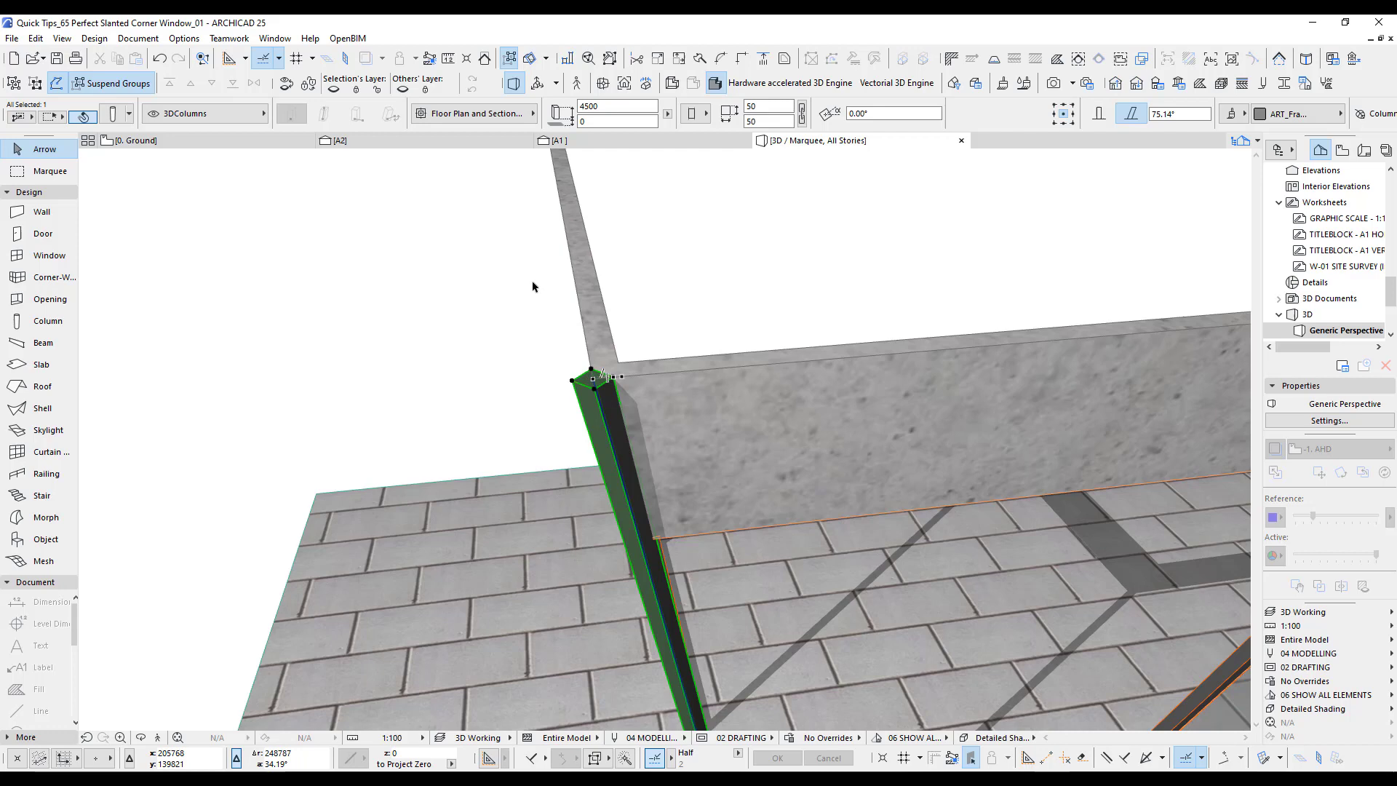
Step: Try to rotate the slanted column in the floor plan, pivoting about its base end and about its top end
{"action": "key", "text": "F2"}
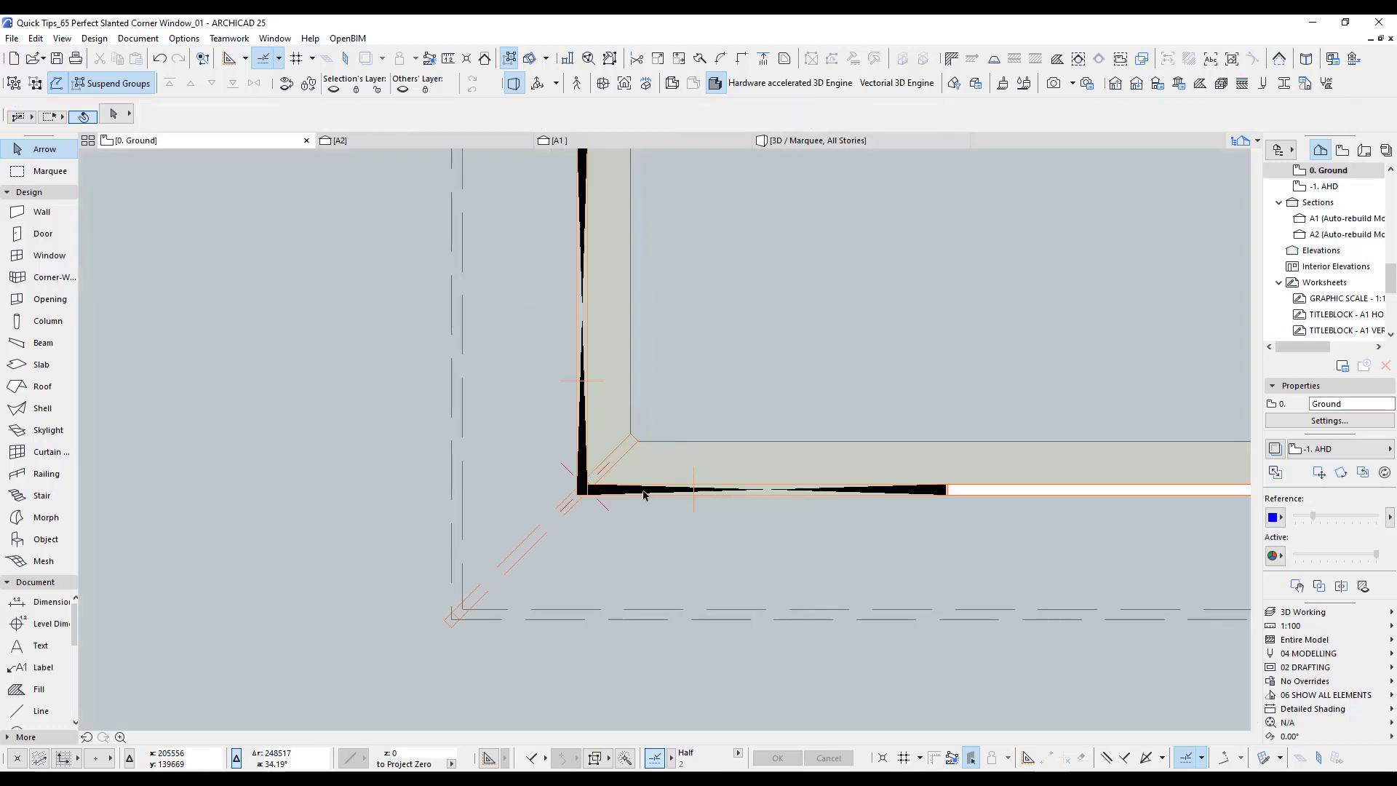
{"action": "left_click", "coordinate": [633, 443]}
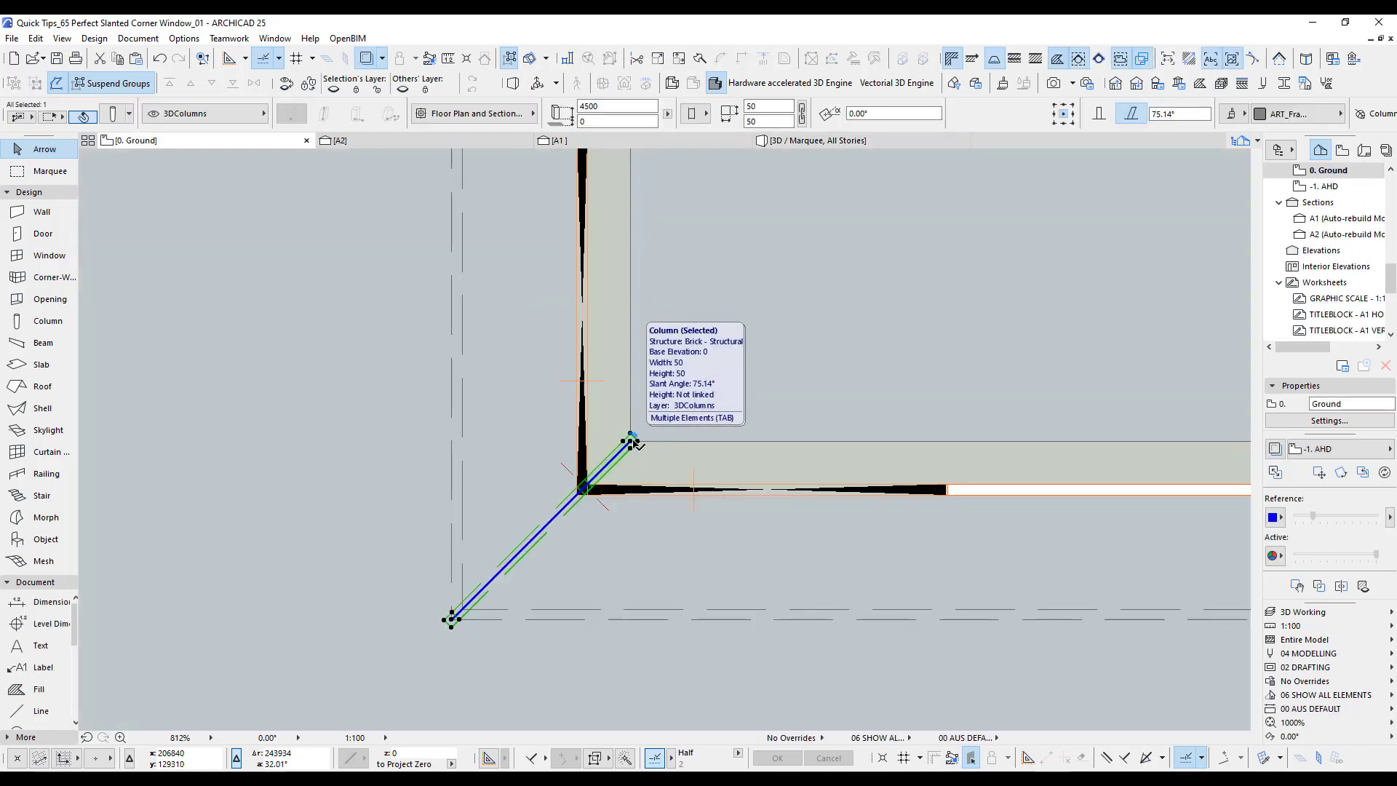
{"action": "key", "text": "ctrl+e"}
{"action": "left_click", "coordinate": [630, 441]}
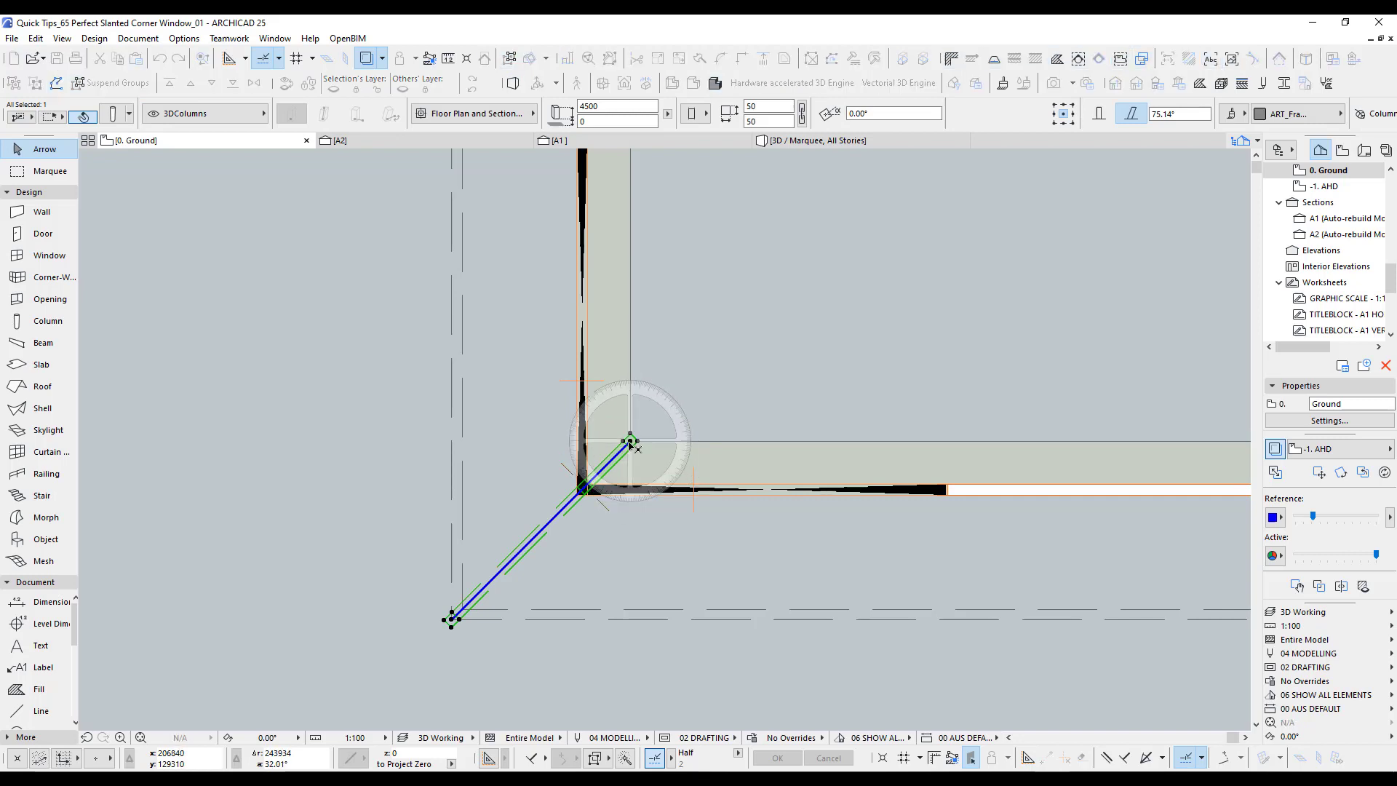
{"action": "left_click", "coordinate": [531, 539]}
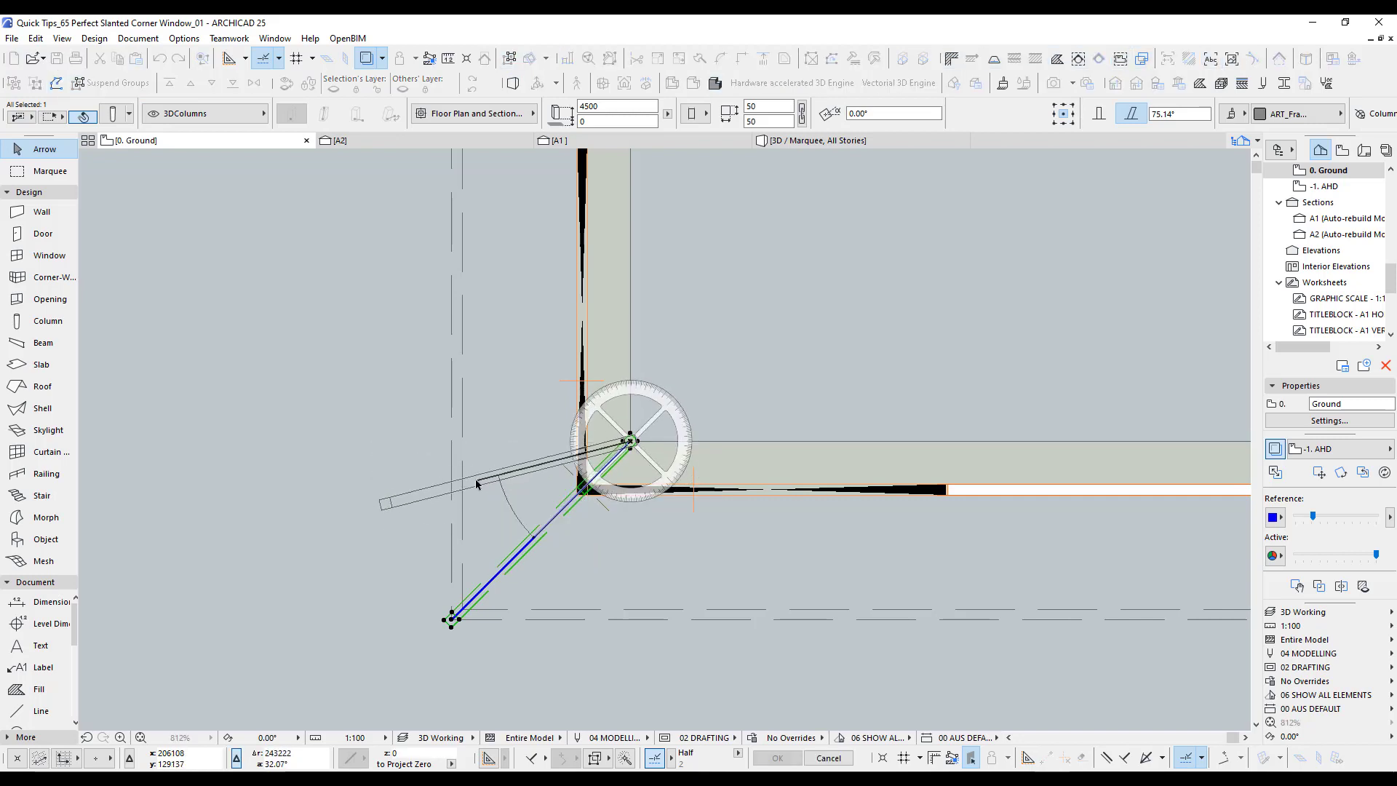
{"action": "key", "text": "Escape"}
{"action": "left_click", "coordinate": [451, 620]}
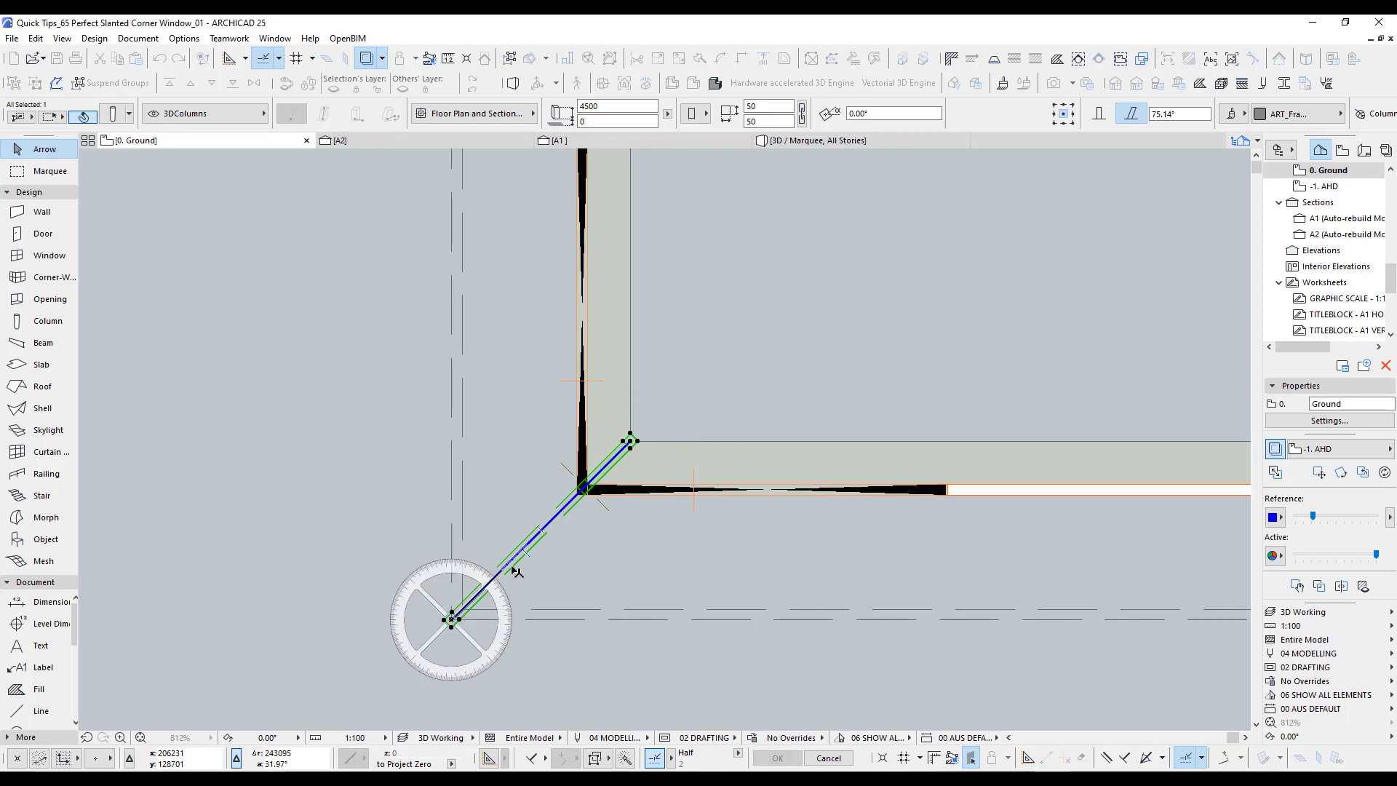
{"action": "left_click", "coordinate": [504, 573]}
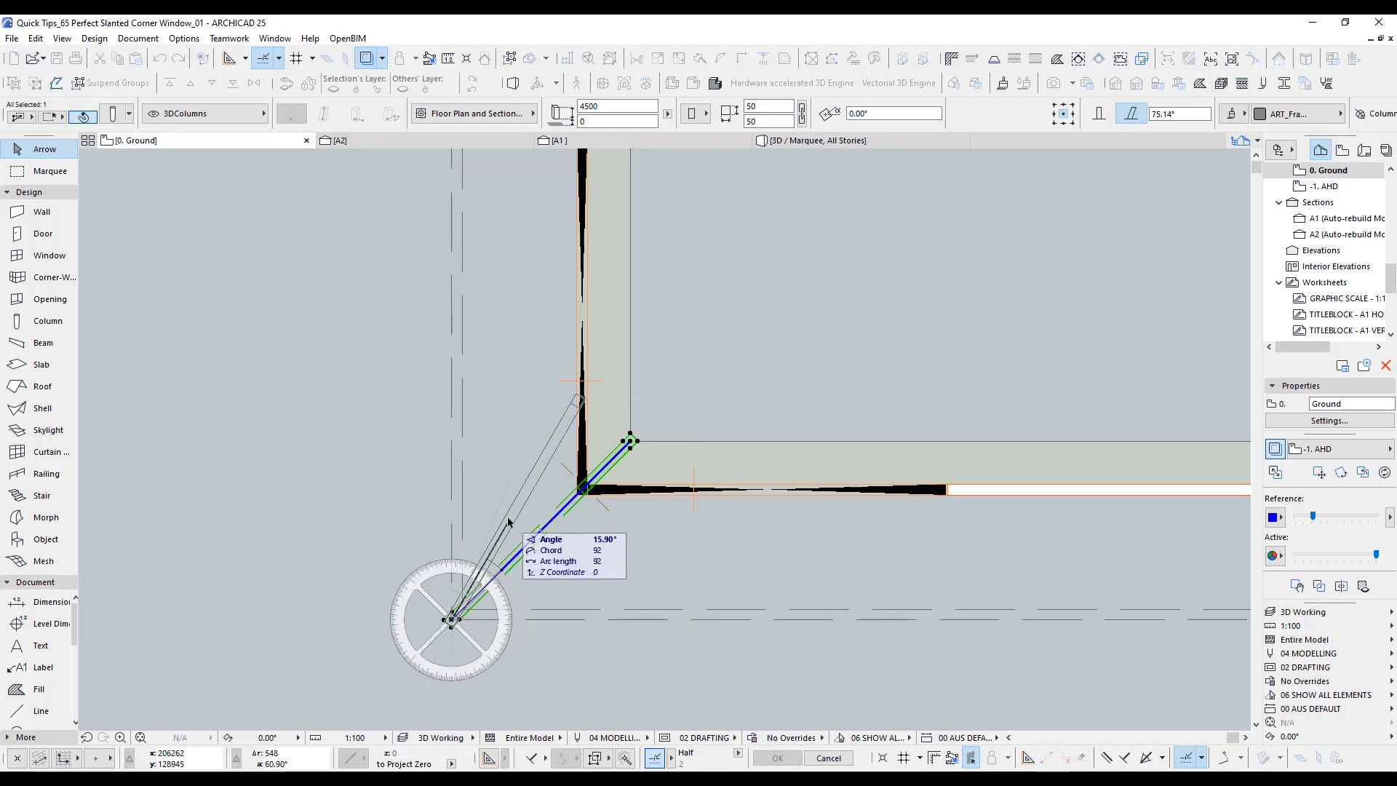
{"action": "key", "text": "Escape"}
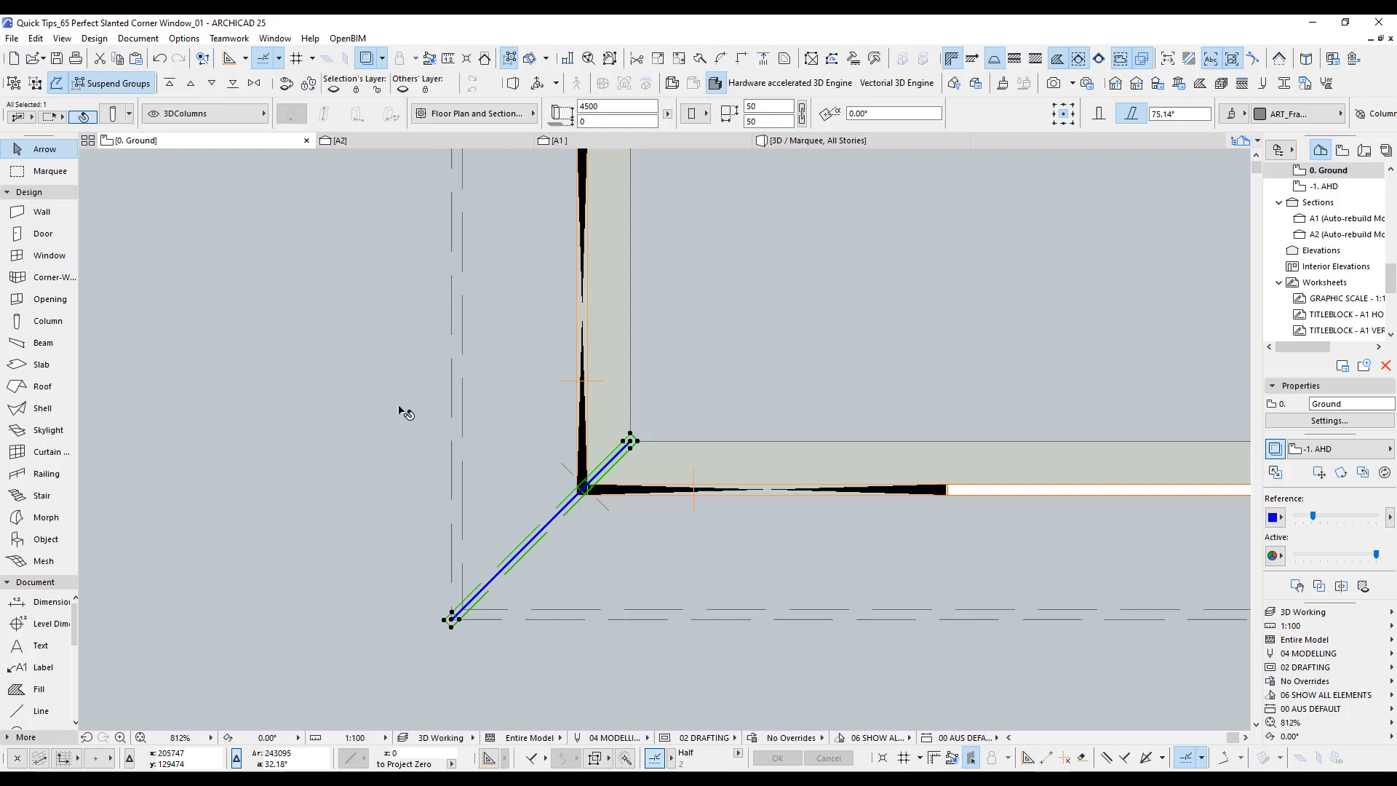
{"action": "key", "text": "Escape"}
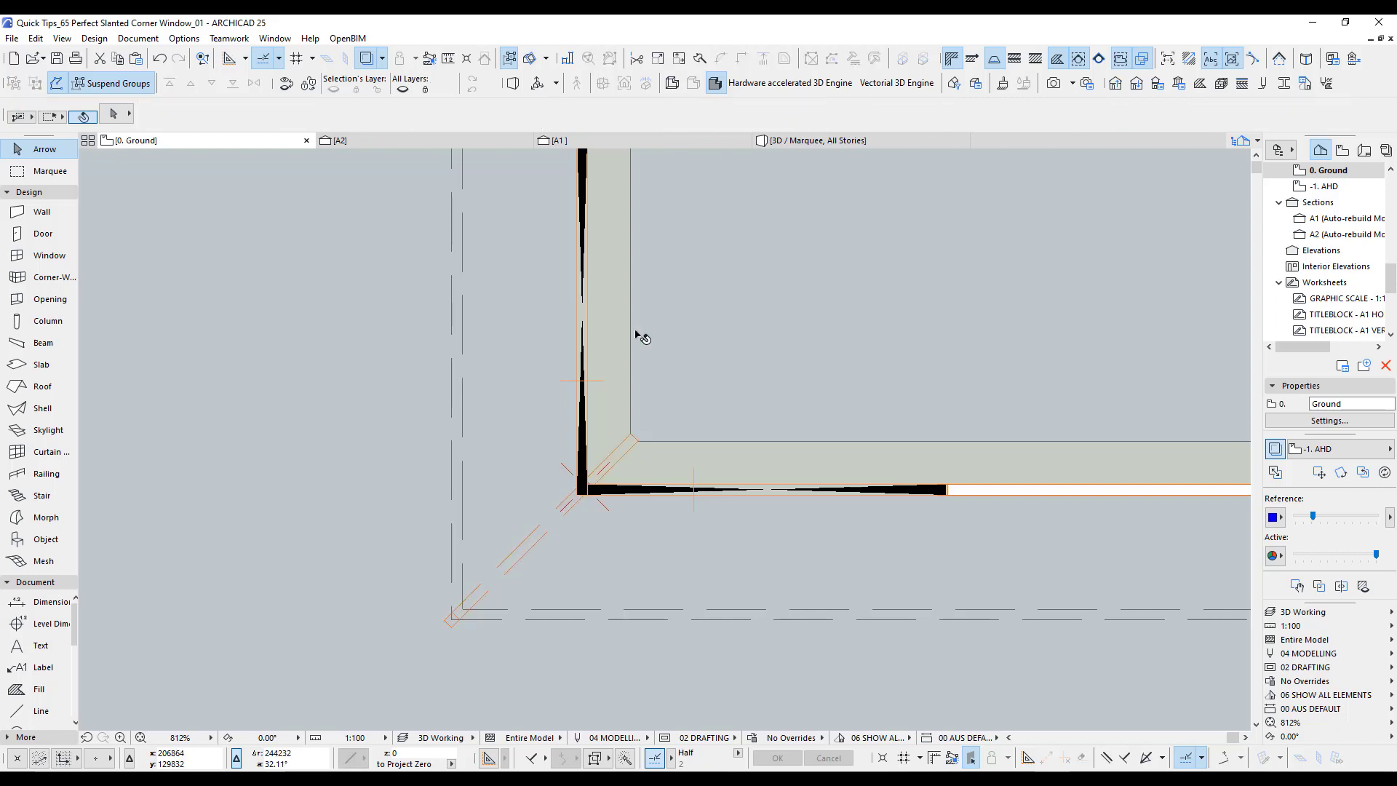
Step: Examine the shape of the A Turned Column profile in the Profile Manager and its profile editor
{"action": "key", "text": "F3"}
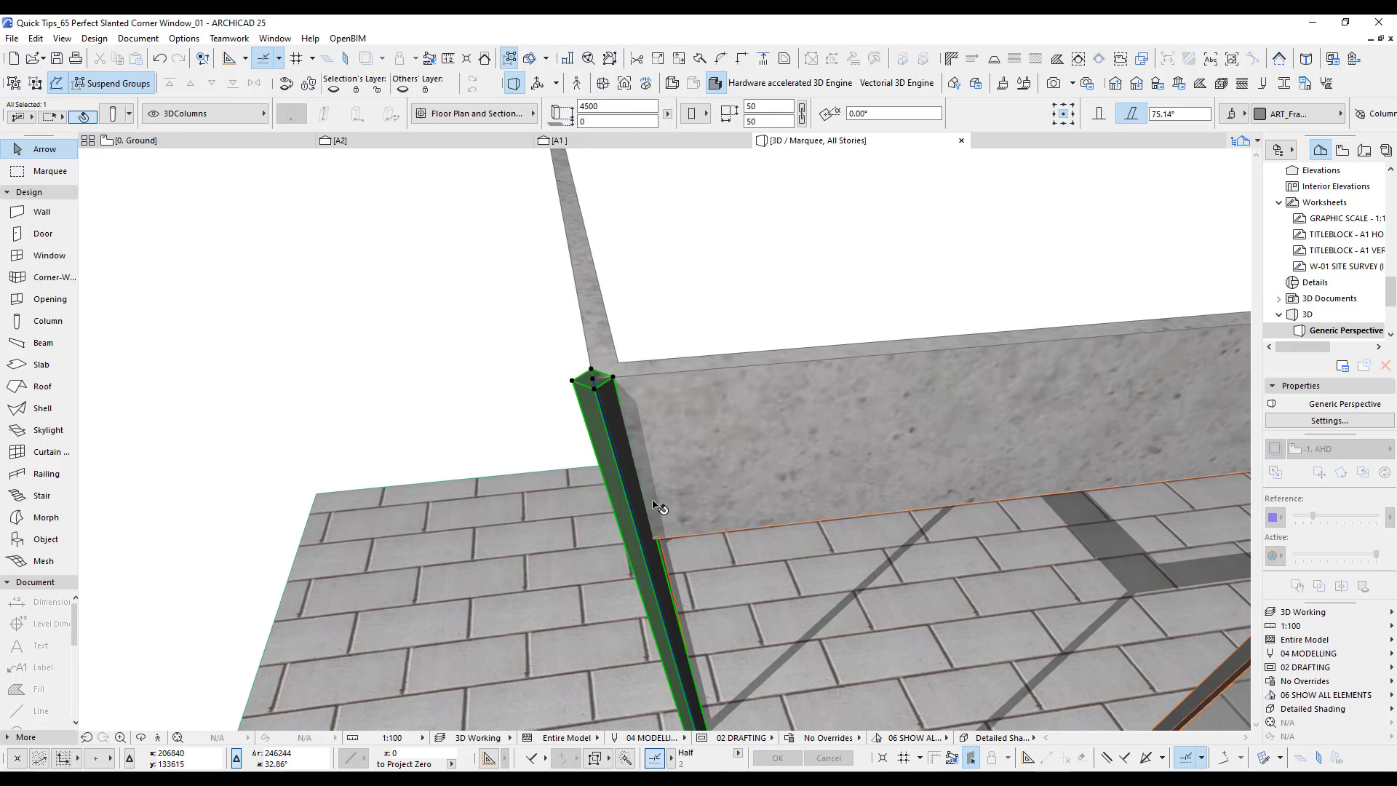
{"action": "middle_click_drag", "start_coordinate": [658, 507], "coordinate": [560, 340], "text": "shift"}
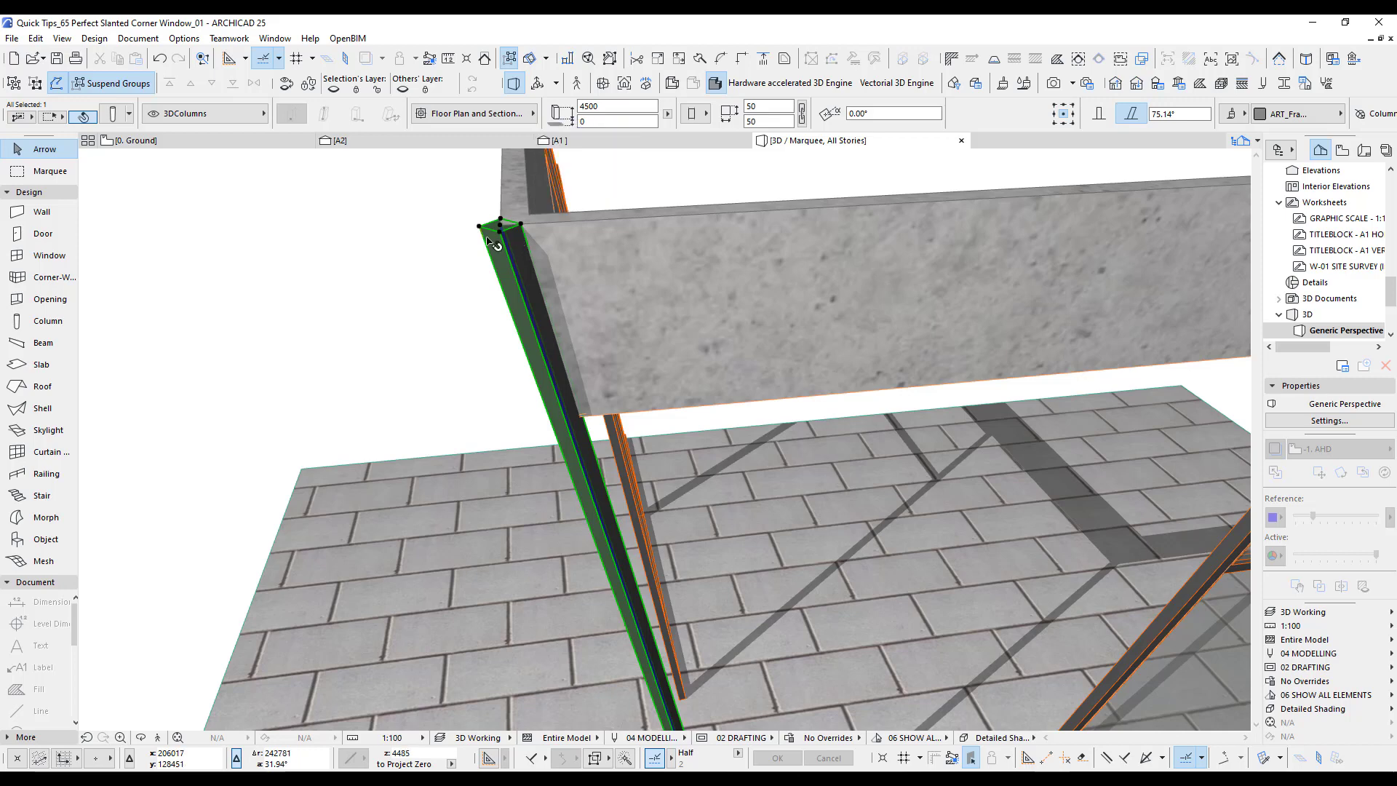
{"action": "left_click", "coordinate": [1285, 84]}
{"action": "left_click", "coordinate": [1164, 210]}
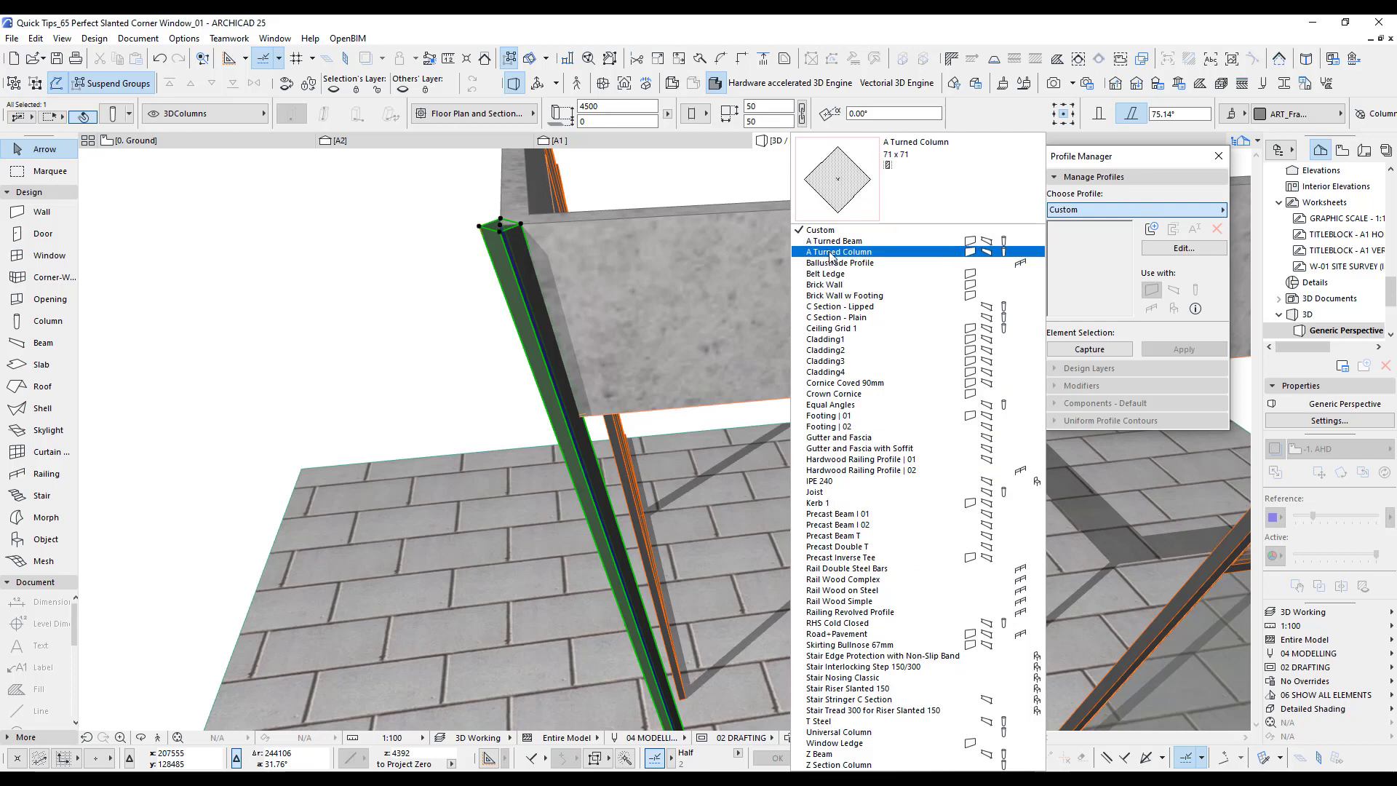
{"action": "left_click", "coordinate": [830, 253]}
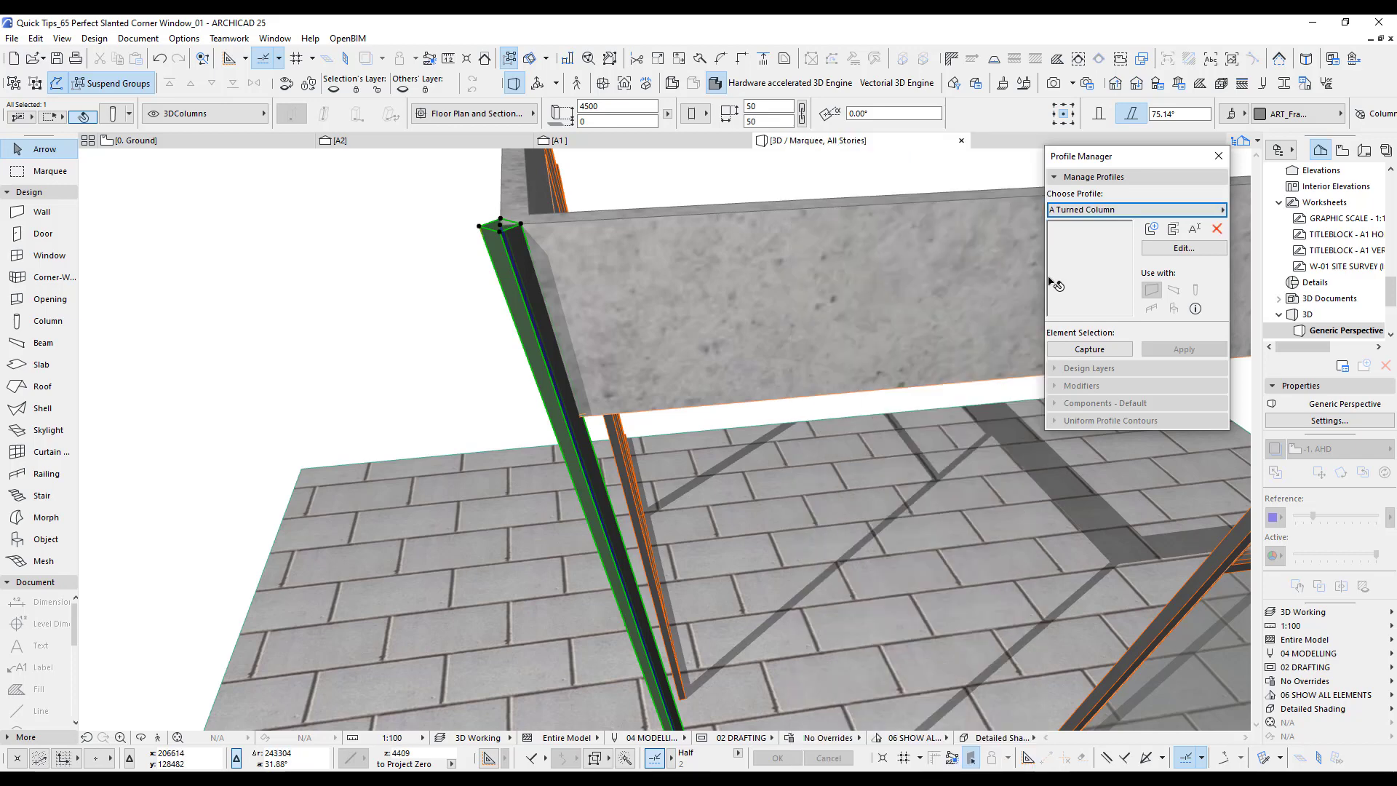
{"action": "left_click", "coordinate": [1191, 247]}
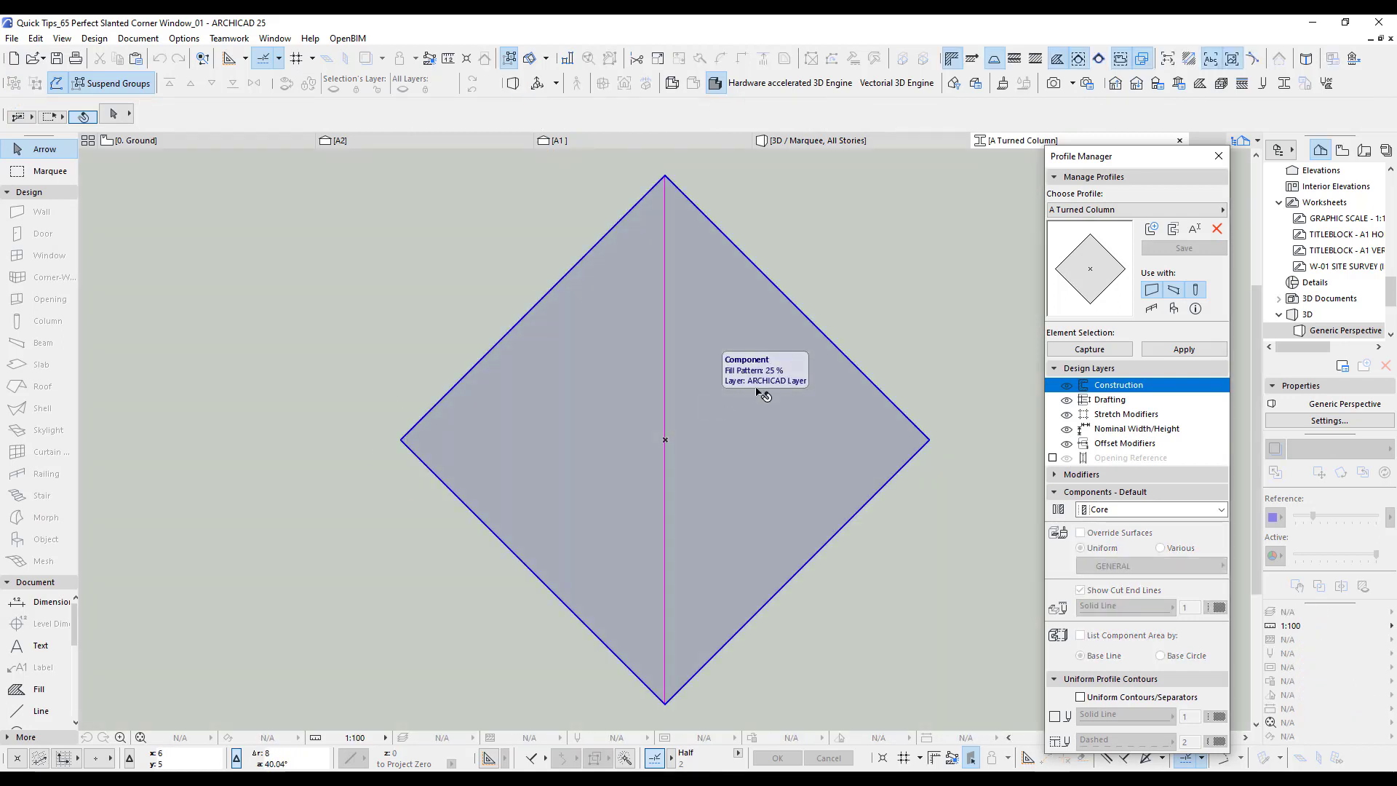
{"action": "left_click", "coordinate": [1218, 155]}
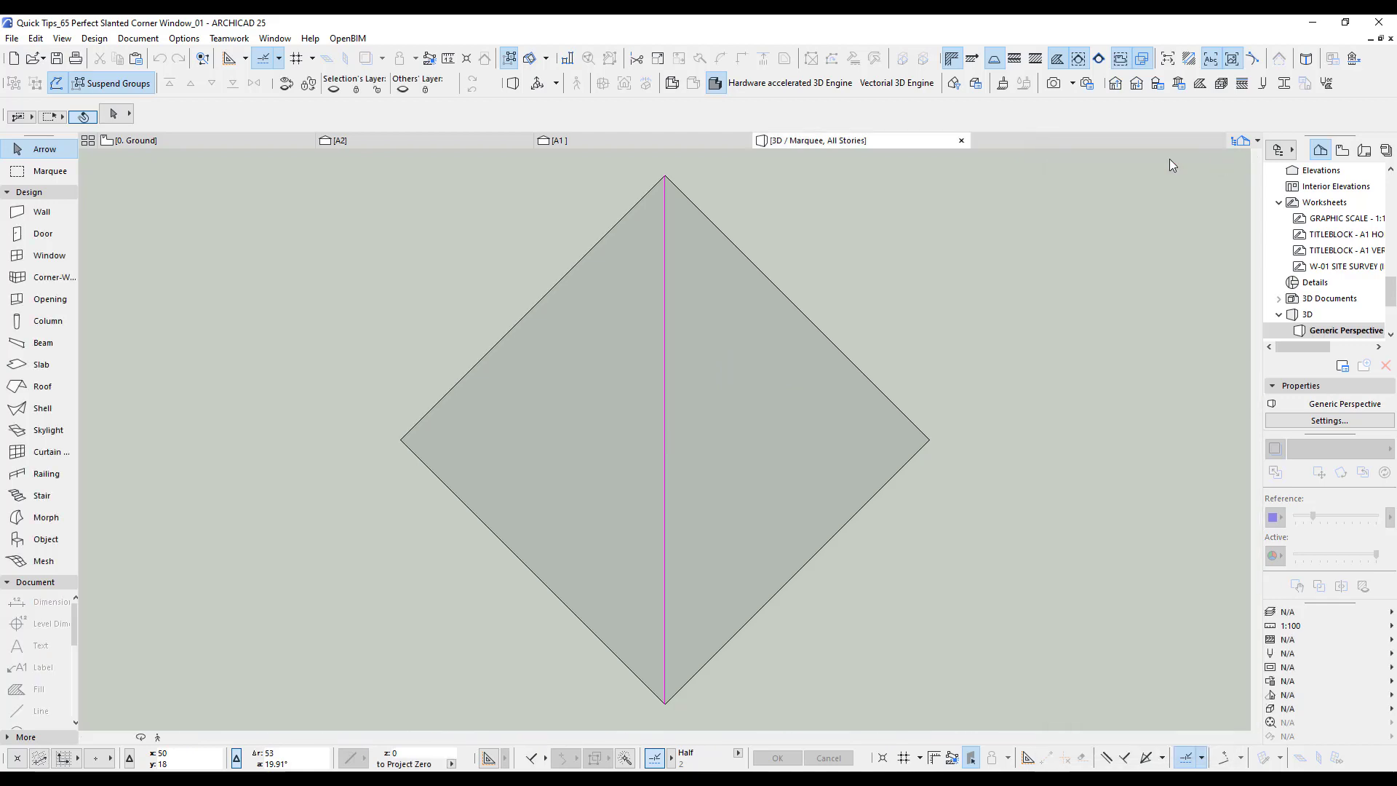
{"action": "left_click", "coordinate": [1179, 140]}
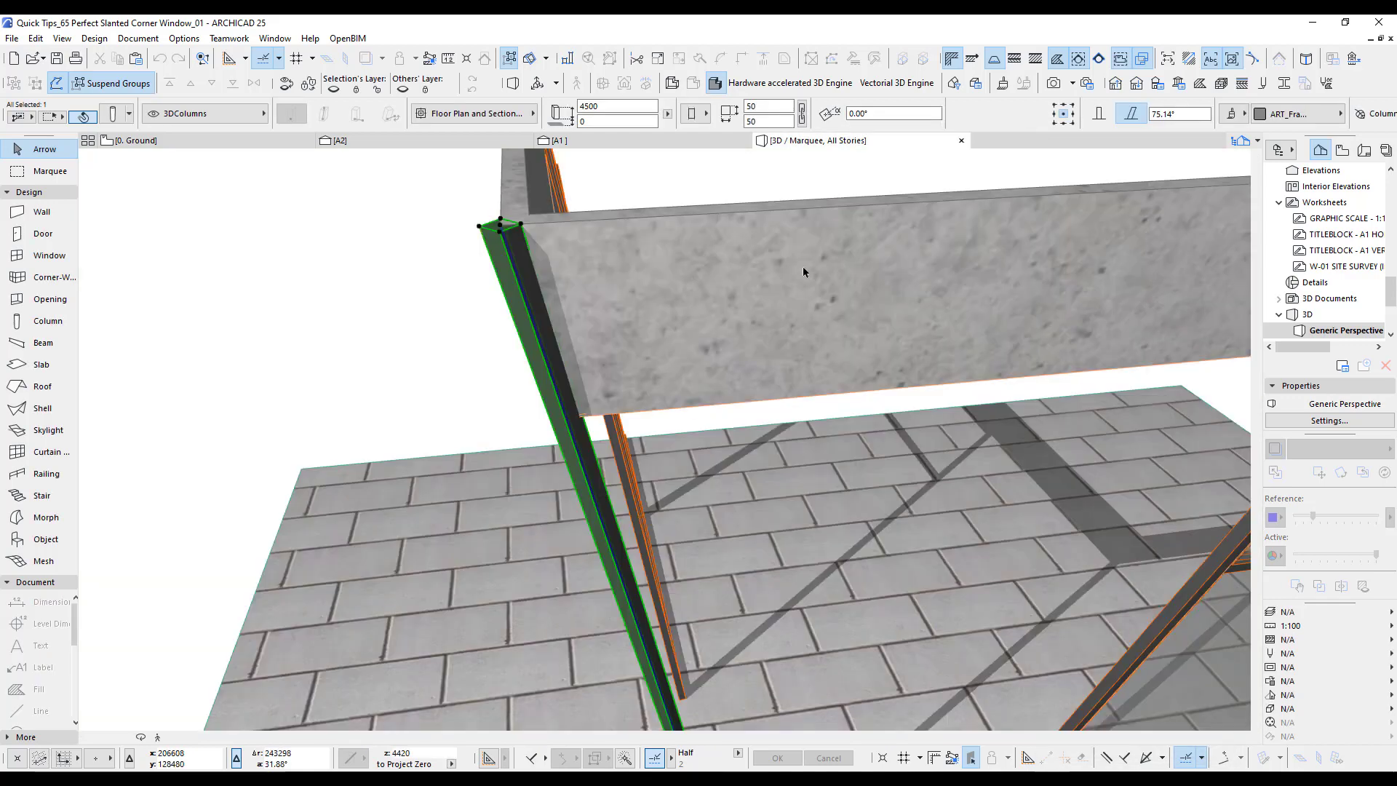
Step: Change the slanted column's segment to a complex profile using A Turned Column
{"action": "left_click", "coordinate": [114, 115]}
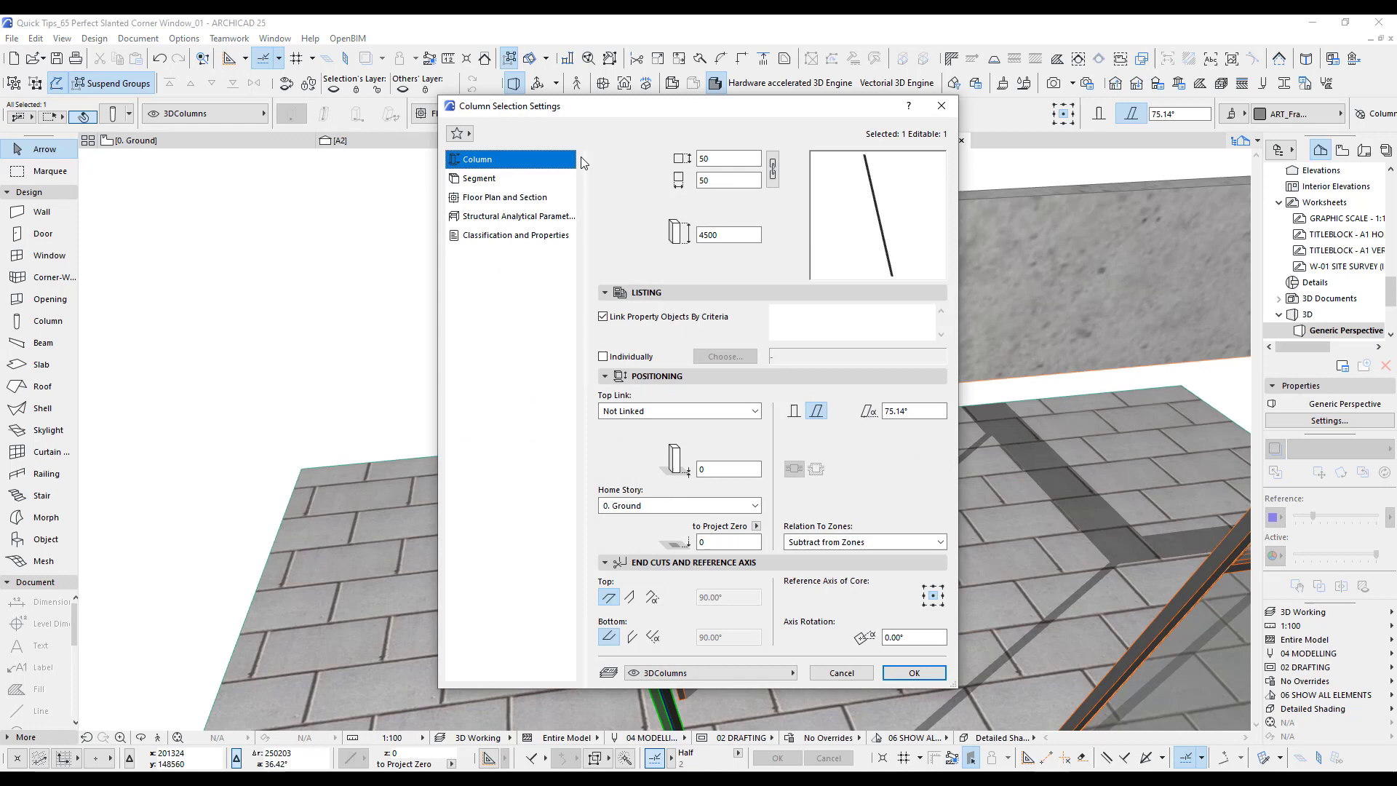
{"action": "left_click", "coordinate": [499, 180]}
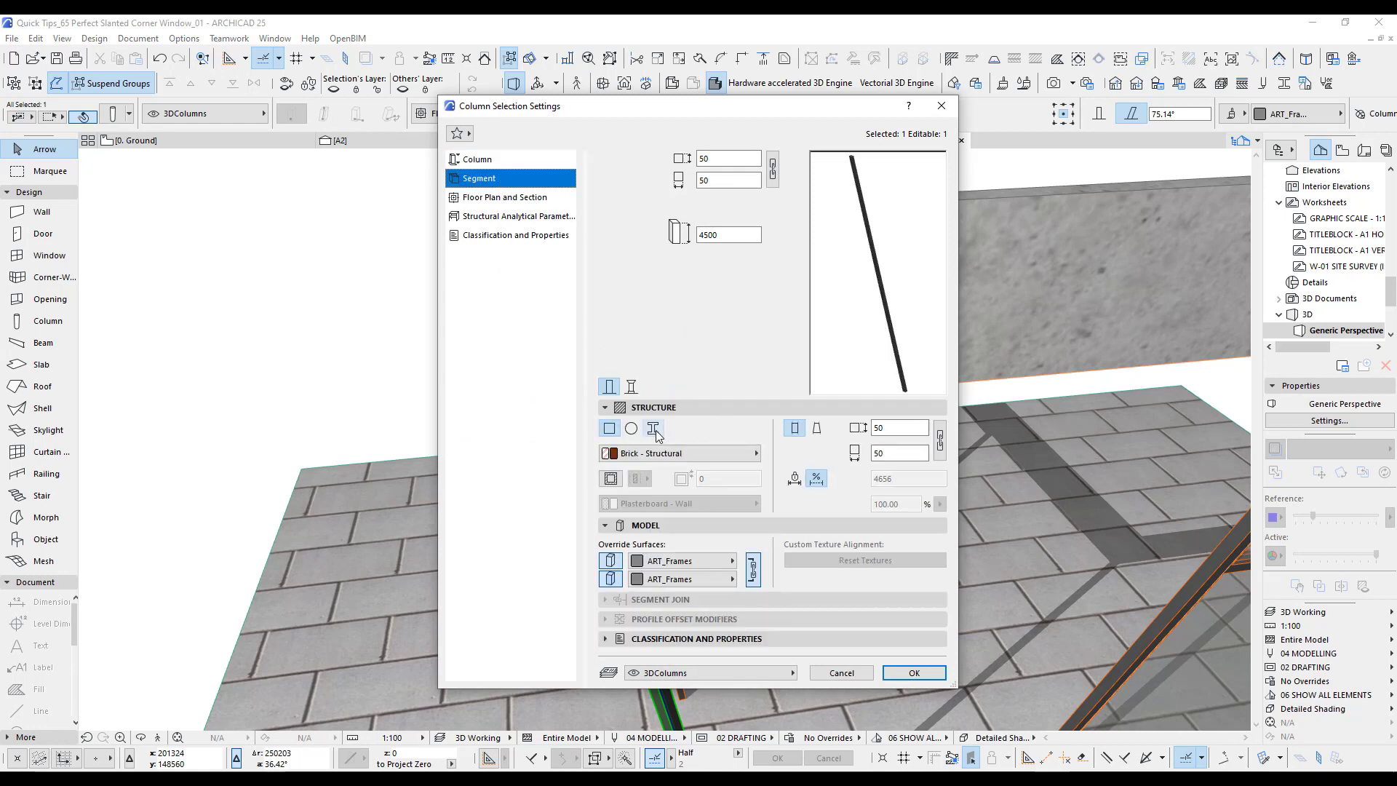
{"action": "left_click", "coordinate": [653, 454]}
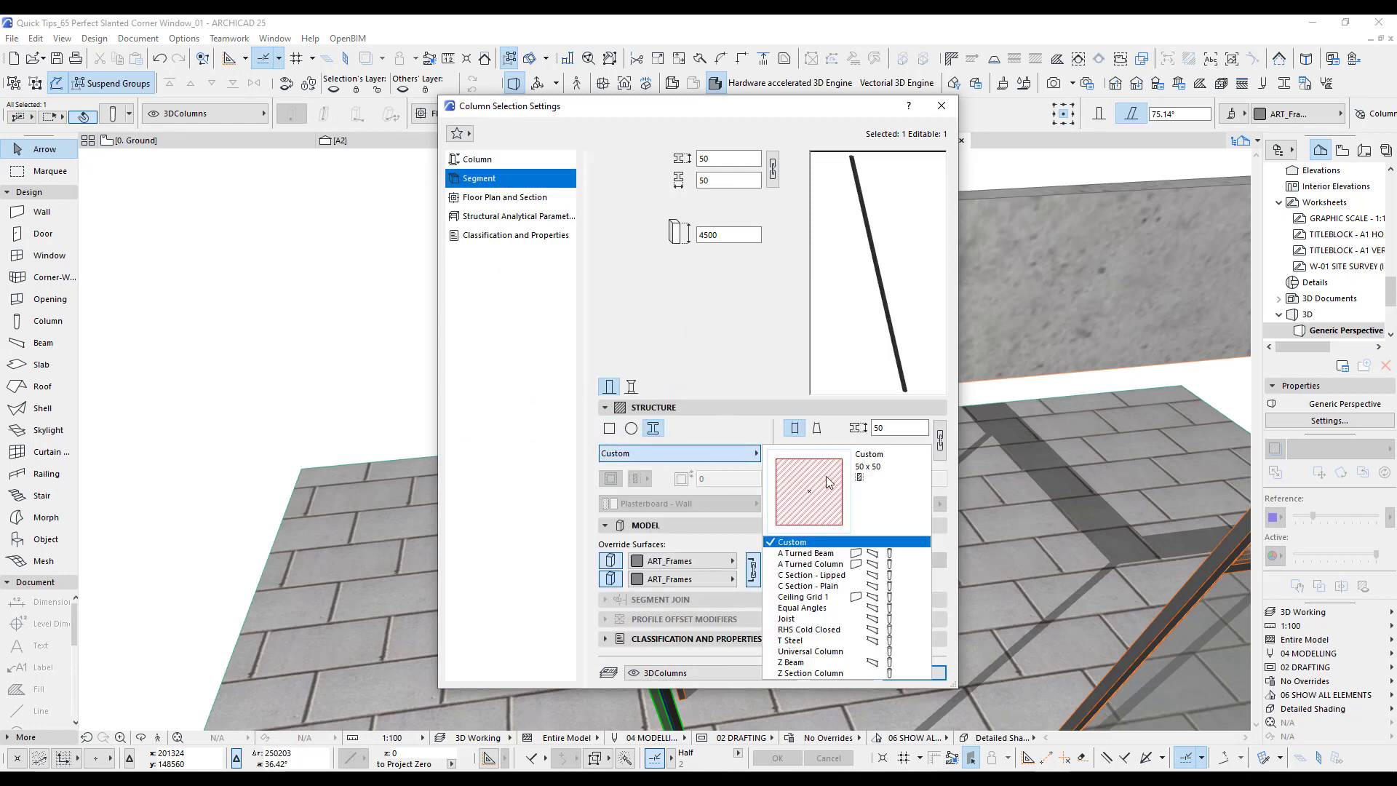
{"action": "left_click", "coordinate": [806, 565]}
{"action": "left_click", "coordinate": [899, 672]}
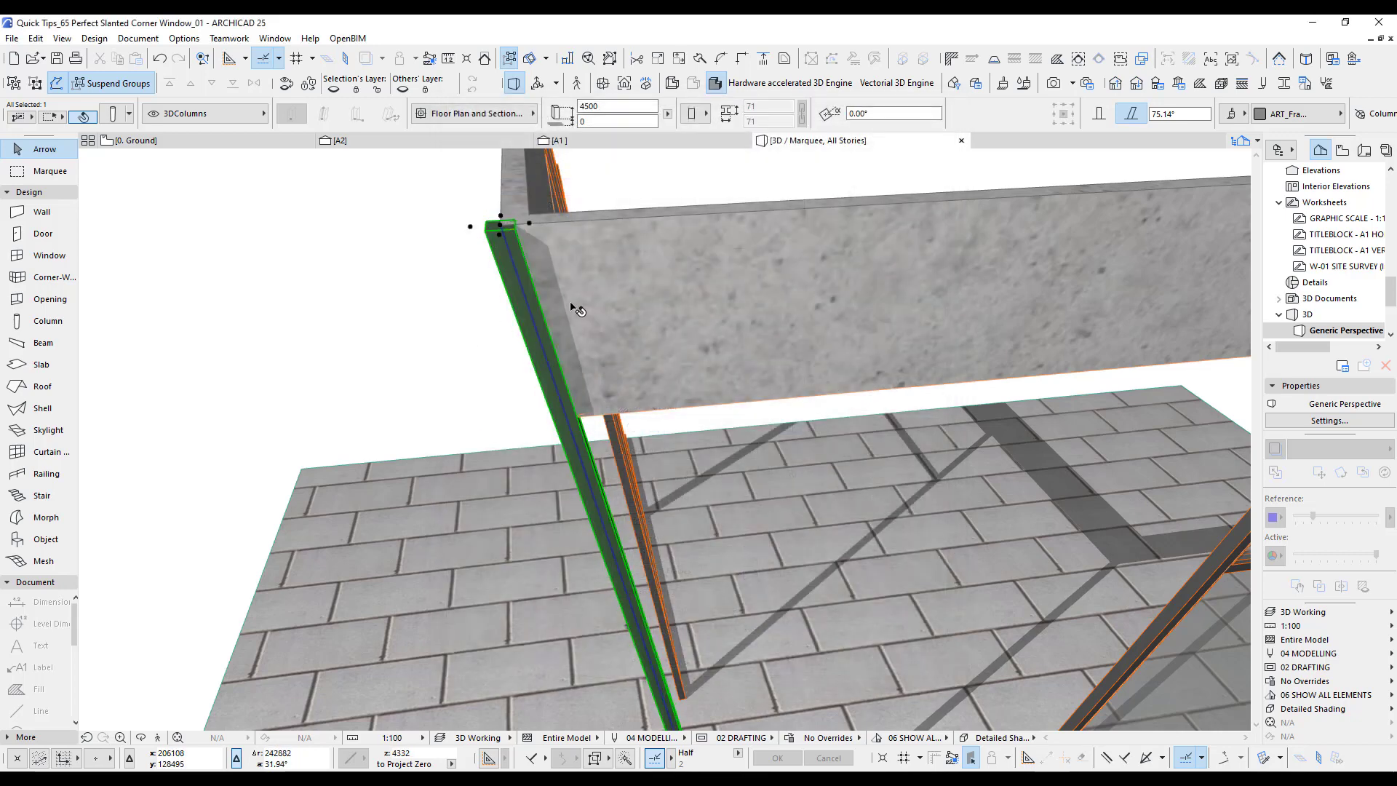
Step: Examine how the profiled column meets the walls and slab in 3D and how it appears on the ground floor plan
{"action": "middle_click_drag", "start_coordinate": [570, 307], "coordinate": [624, 483]}
{"action": "scroll", "coordinate": [572, 438], "scroll_direction": "up", "scroll_amount": 2}
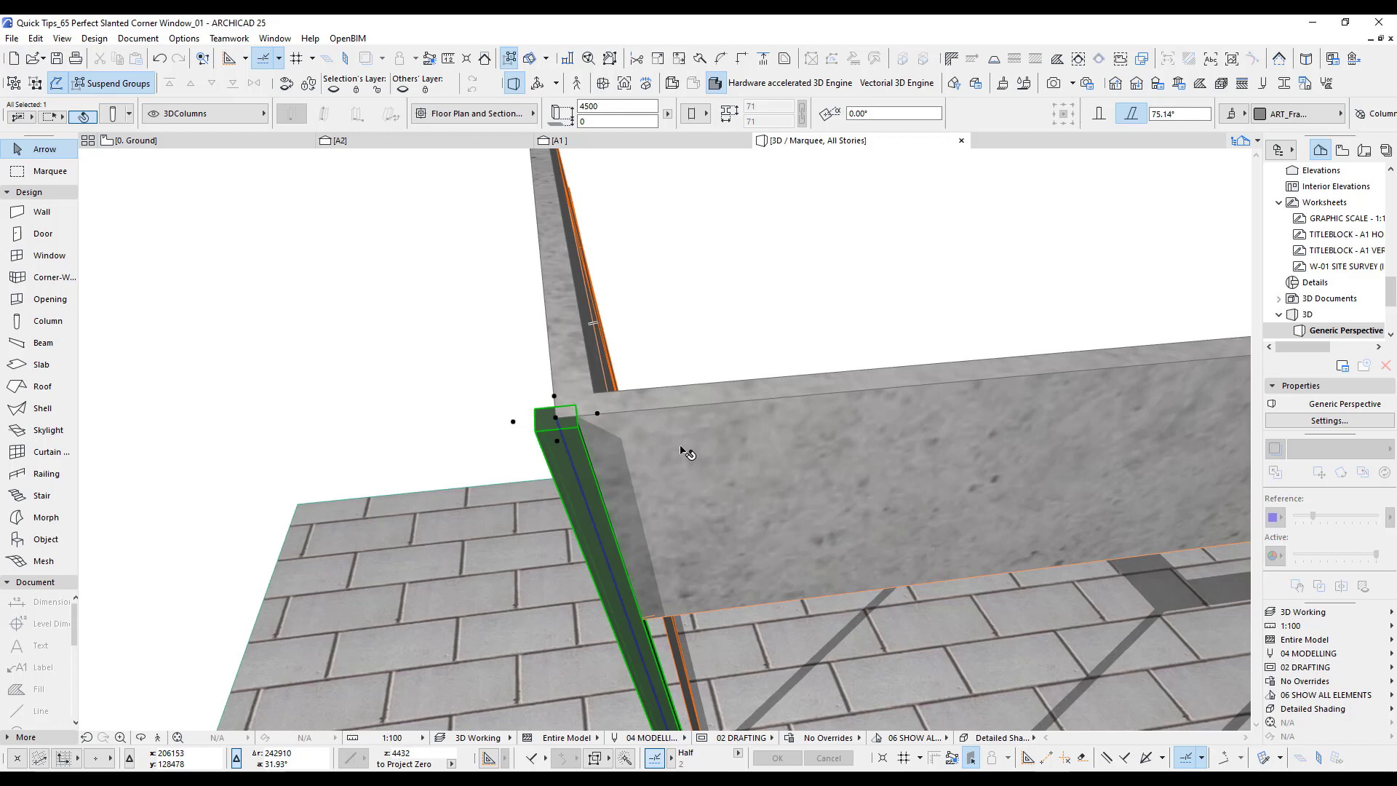
{"action": "scroll", "coordinate": [563, 421], "scroll_direction": "up", "scroll_amount": 1}
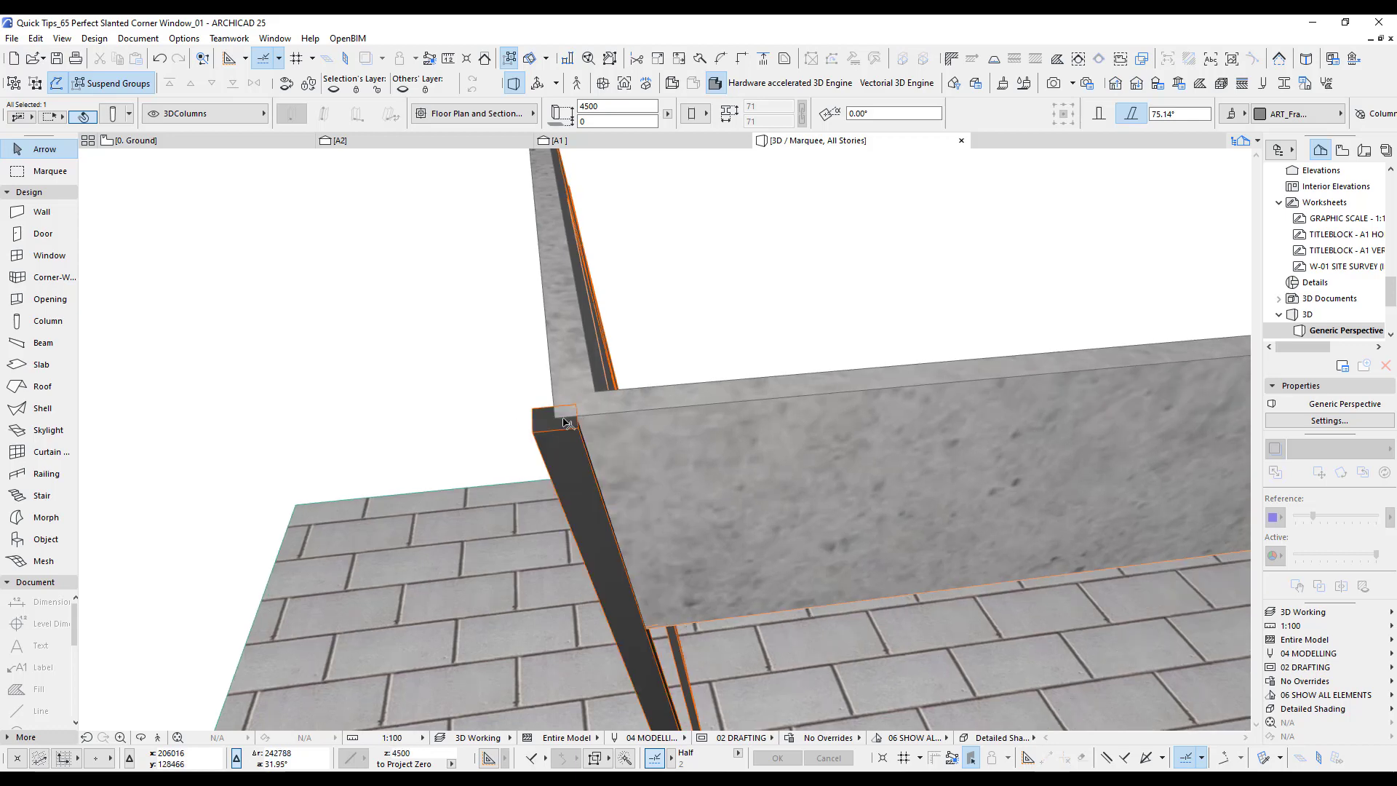
{"action": "scroll", "coordinate": [563, 419], "scroll_direction": "up", "scroll_amount": 1}
{"action": "middle_click_drag", "start_coordinate": [593, 505], "coordinate": [659, 629]}
{"action": "scroll", "coordinate": [589, 462], "scroll_direction": "down", "scroll_amount": 3}
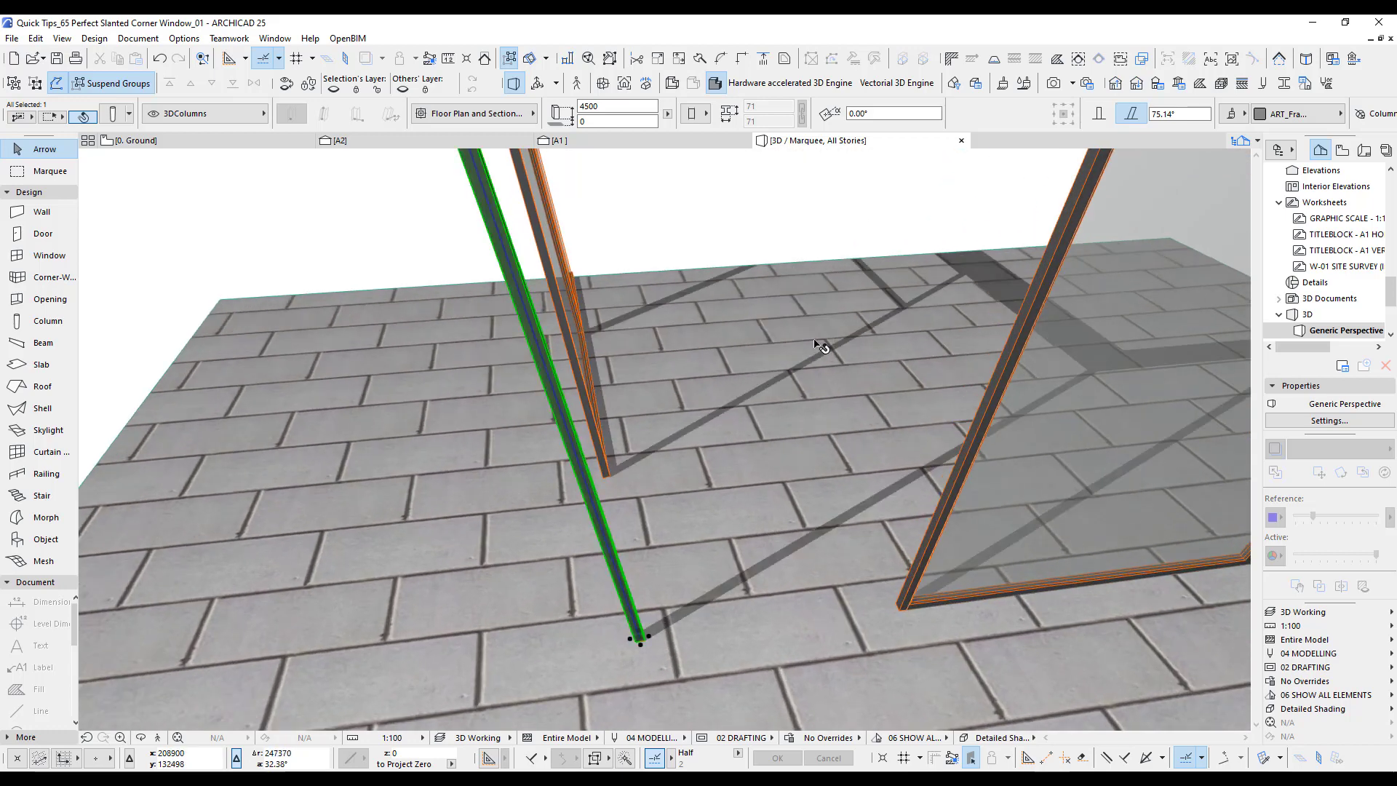
{"action": "key", "text": "F2"}
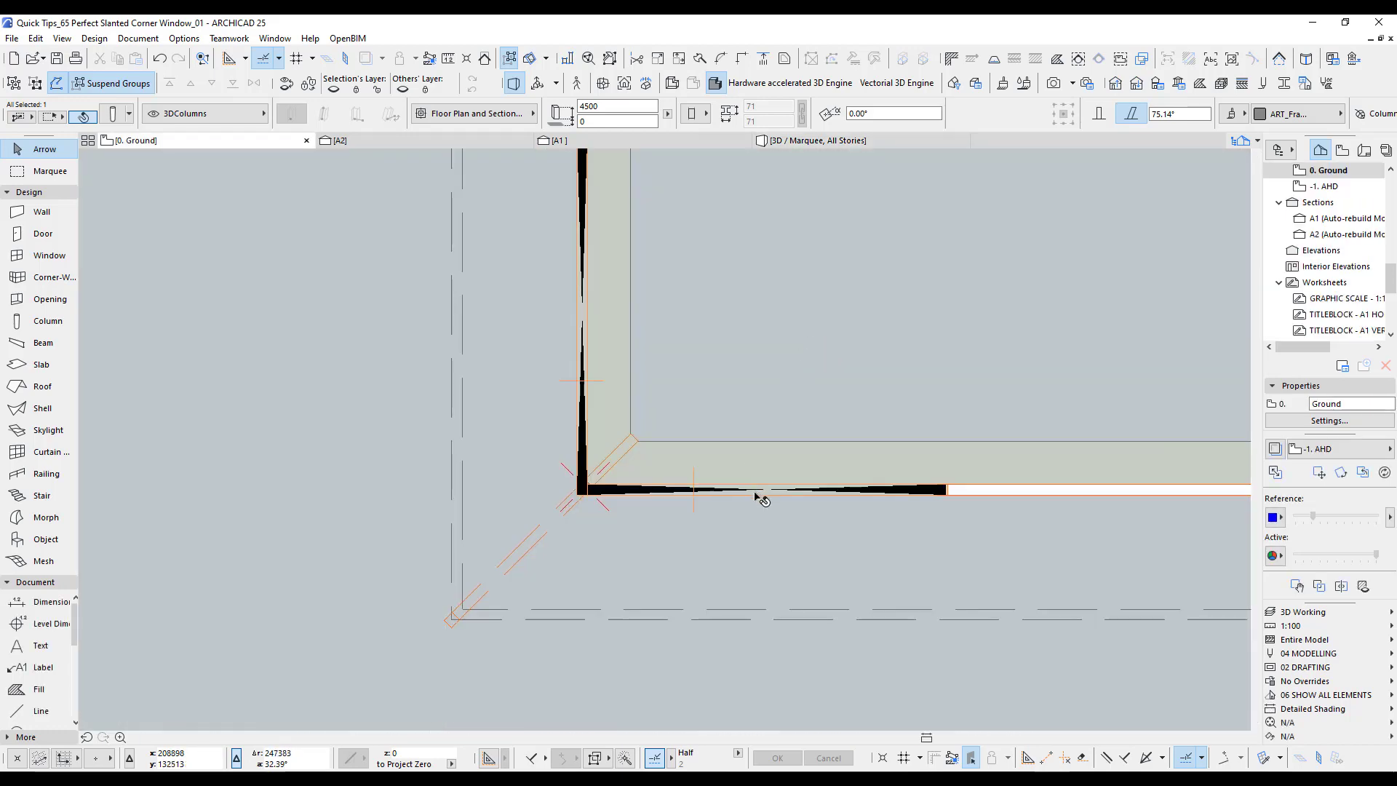
{"action": "key", "text": "Escape"}
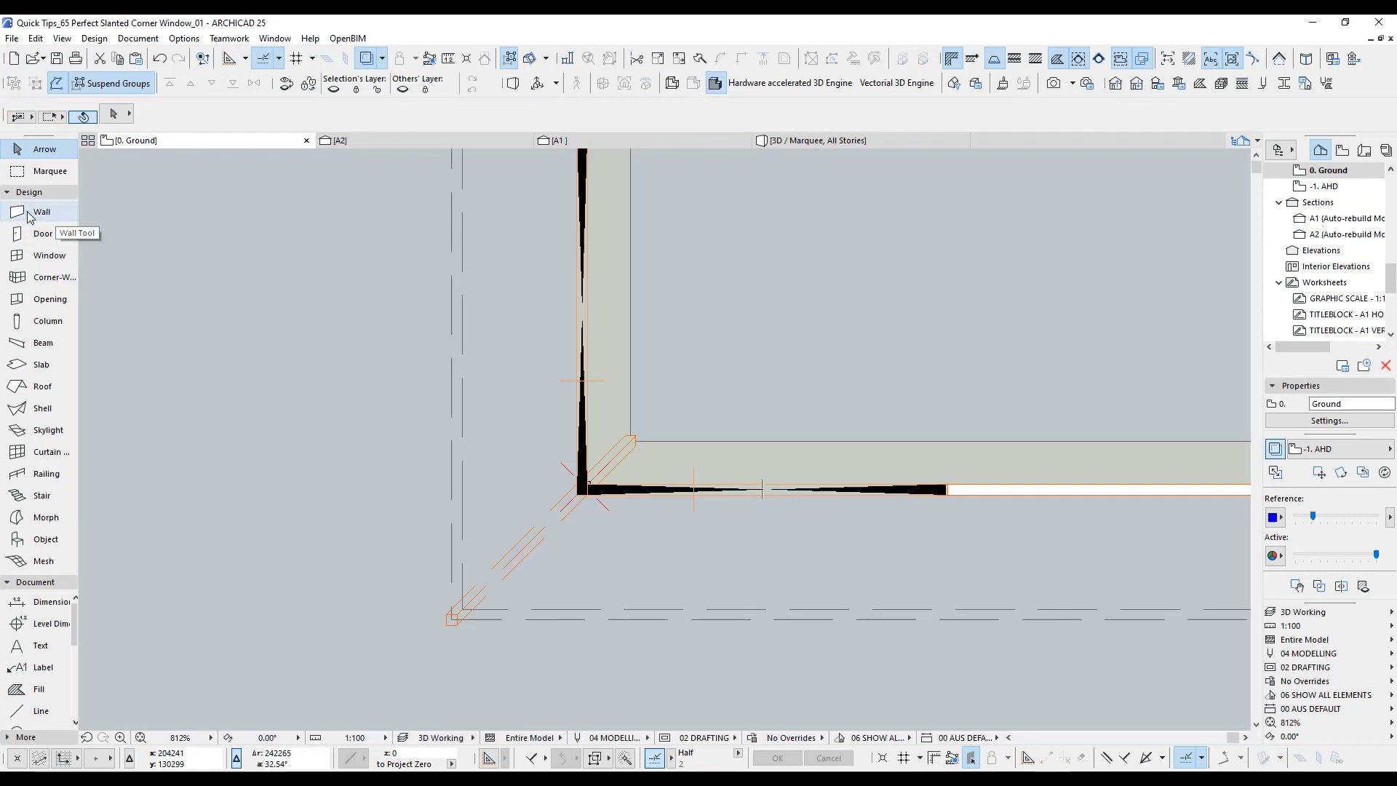
Step: Set the default beam cross-section to 50 × 50 with a rectangular segment
{"action": "left_click", "coordinate": [42, 345]}
{"action": "double_click", "coordinate": [41, 344]}
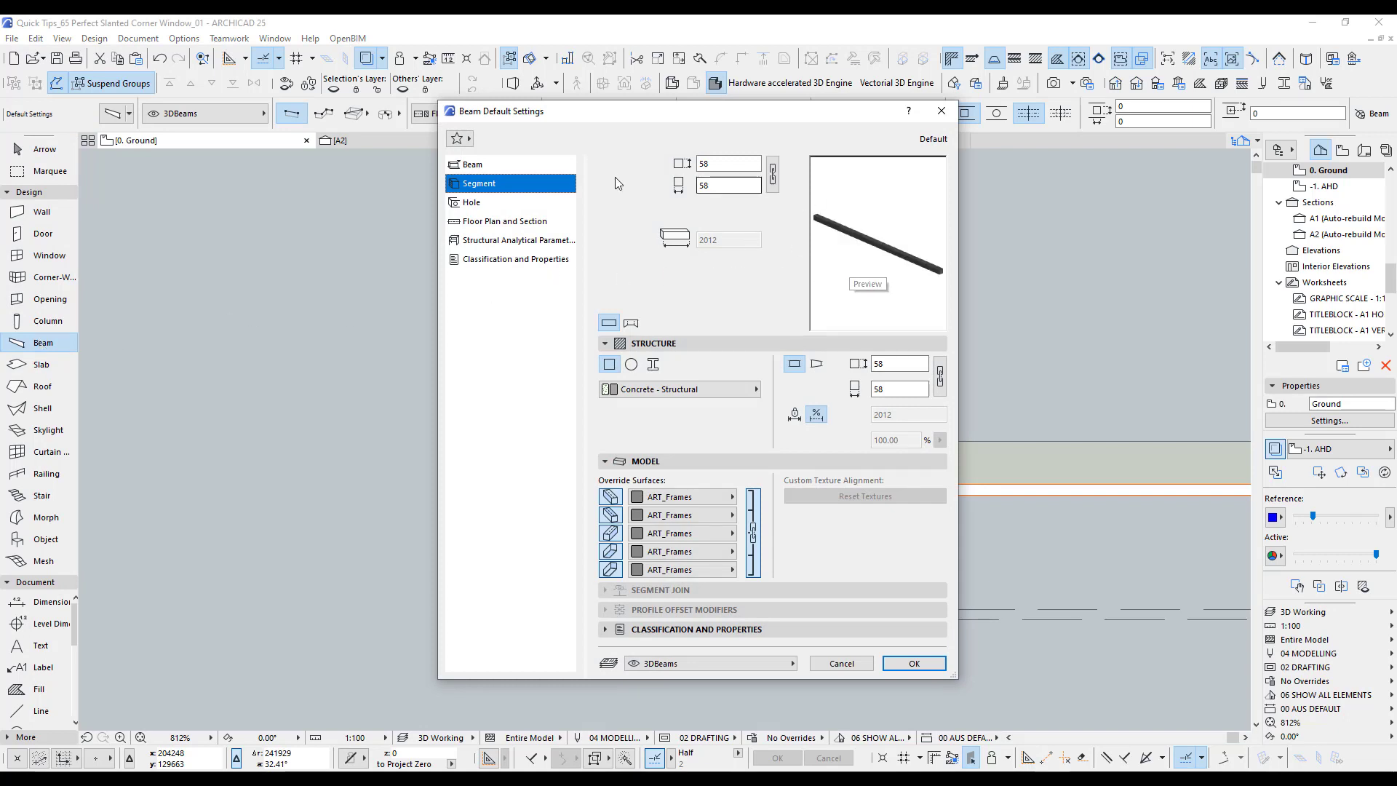
{"action": "left_click", "coordinate": [529, 166]}
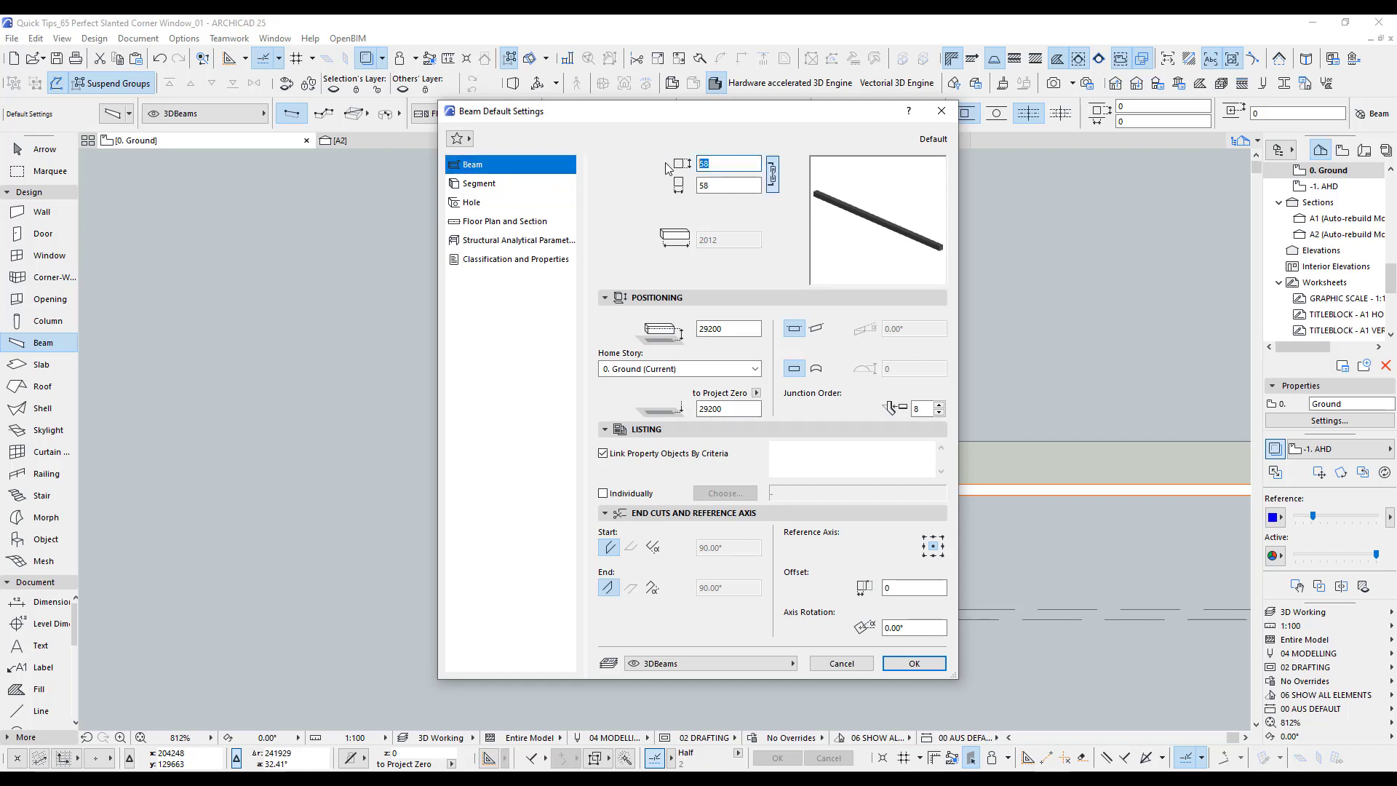
{"action": "left_click", "coordinate": [730, 185]}
{"action": "left_click", "coordinate": [482, 184]}
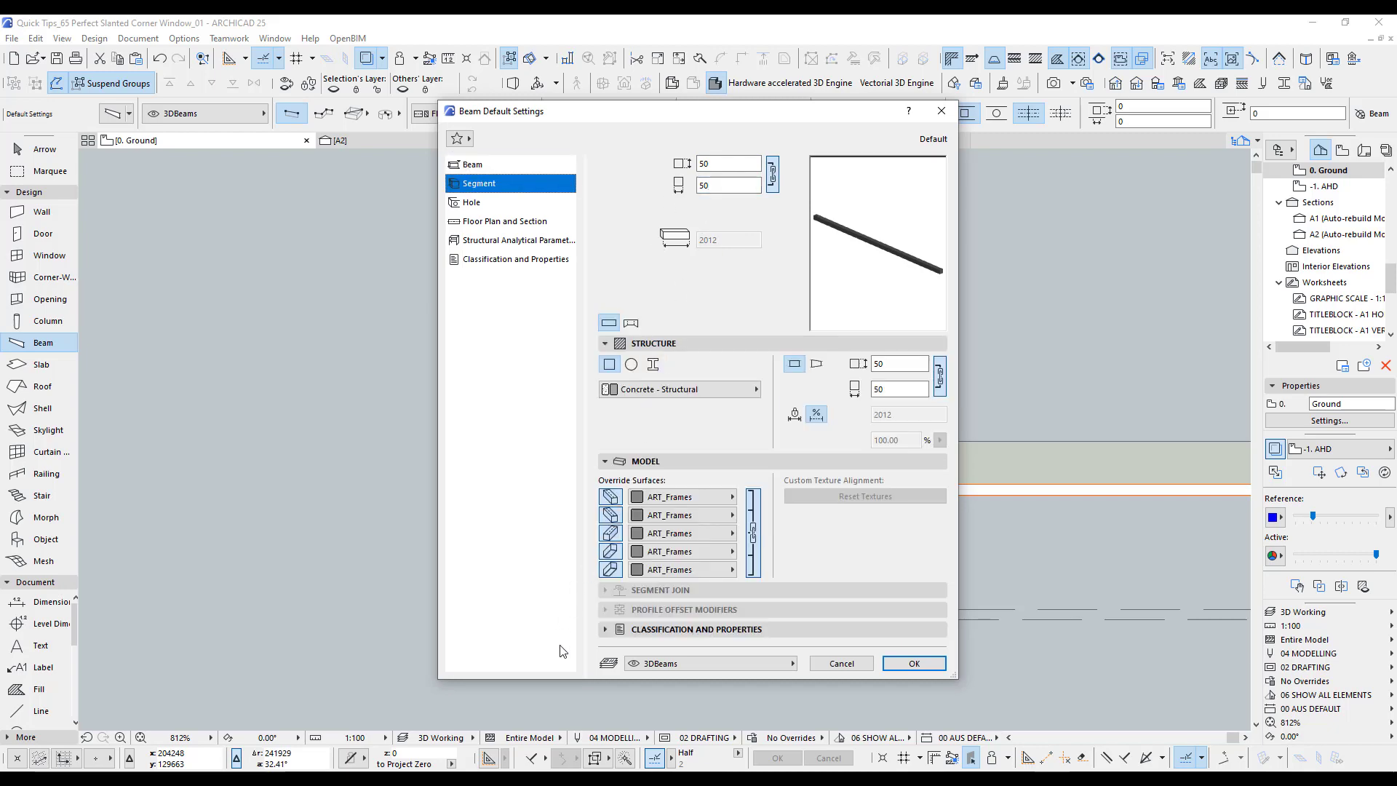
{"action": "left_click", "coordinate": [902, 664]}
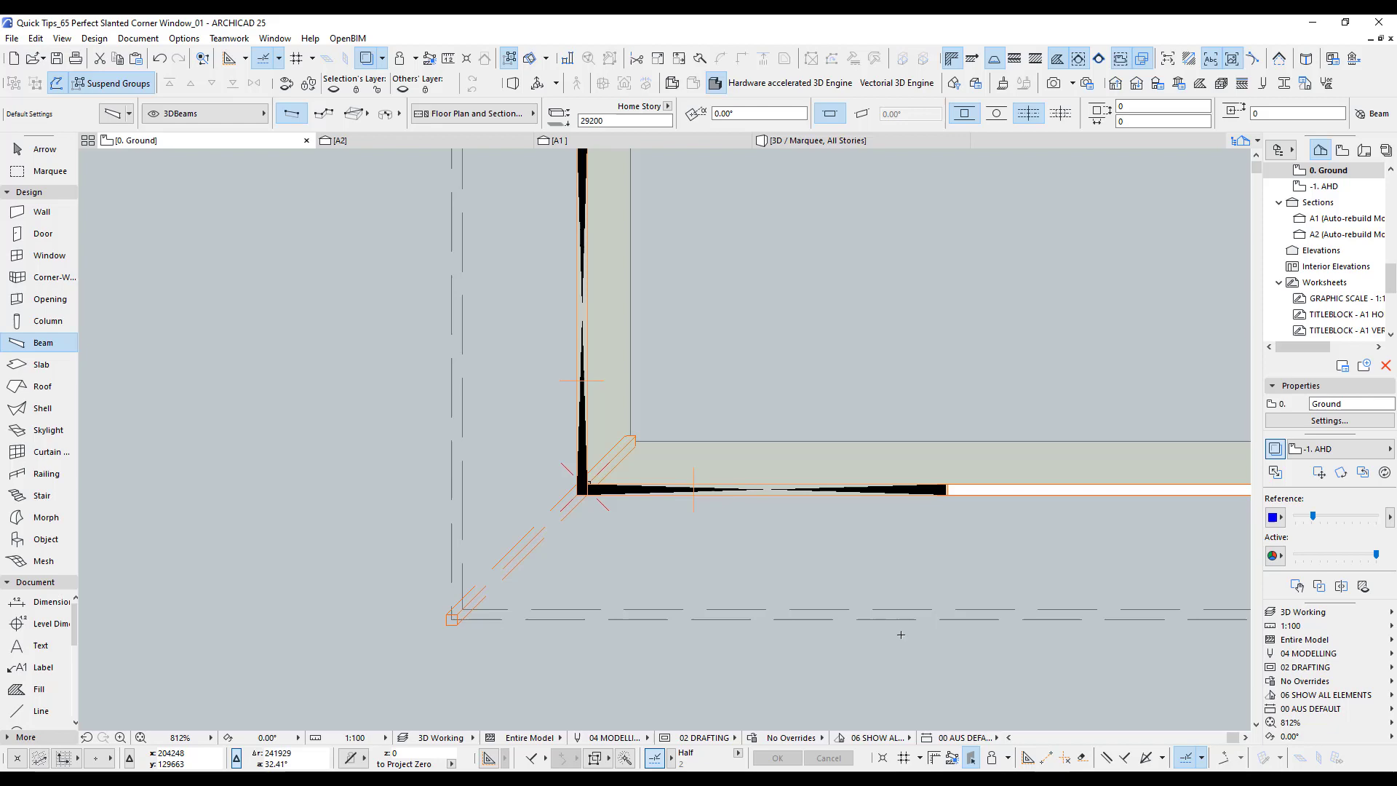
Step: Place a horizontal beam about 1377 mm long in 3D, from the window frame's upper corner along the wall's lower edge towards the corner column
{"action": "middle_click_drag", "start_coordinate": [989, 531], "coordinate": [859, 538]}
{"action": "scroll", "coordinate": [812, 522], "scroll_direction": "up", "scroll_amount": 4}
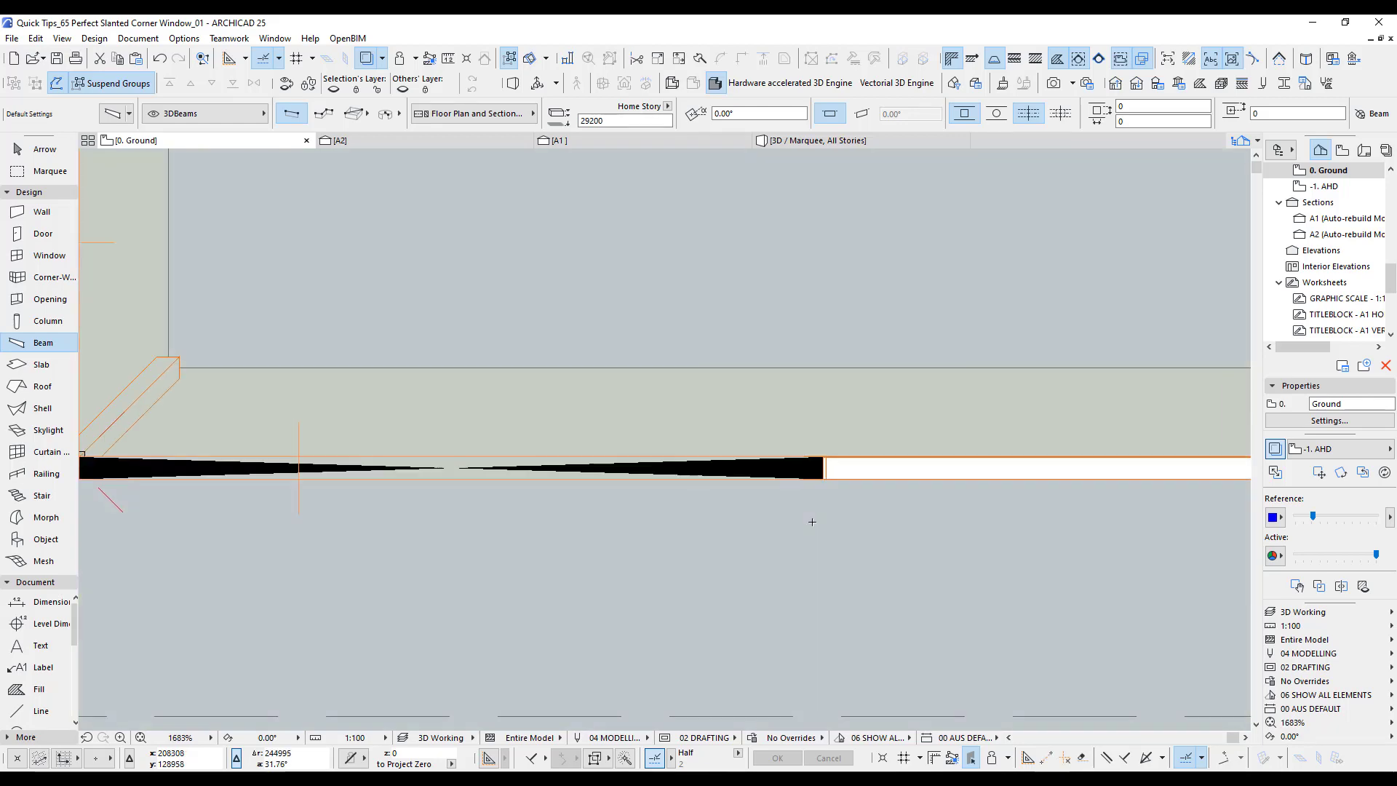
{"action": "key", "text": "F3"}
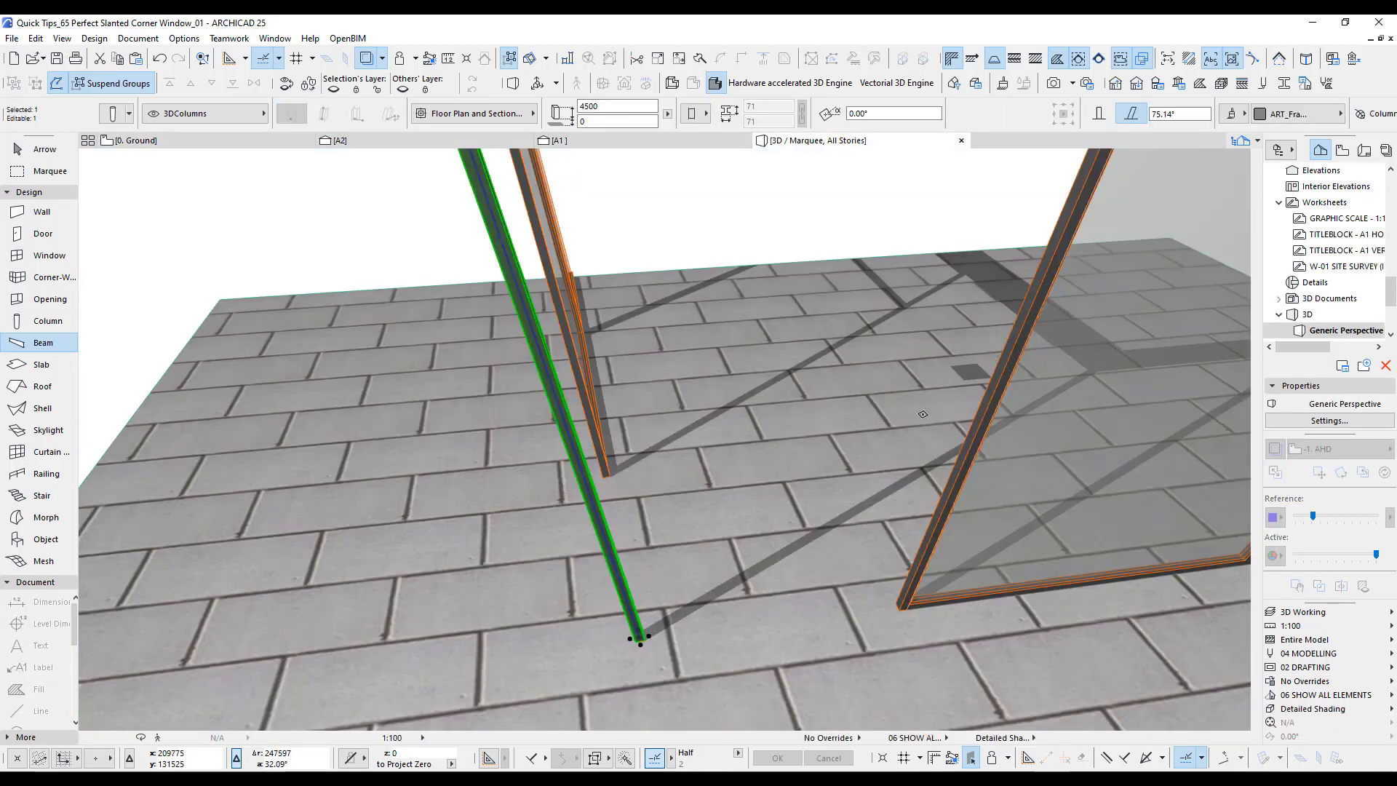
{"action": "middle_click_drag", "start_coordinate": [895, 378], "coordinate": [787, 530]}
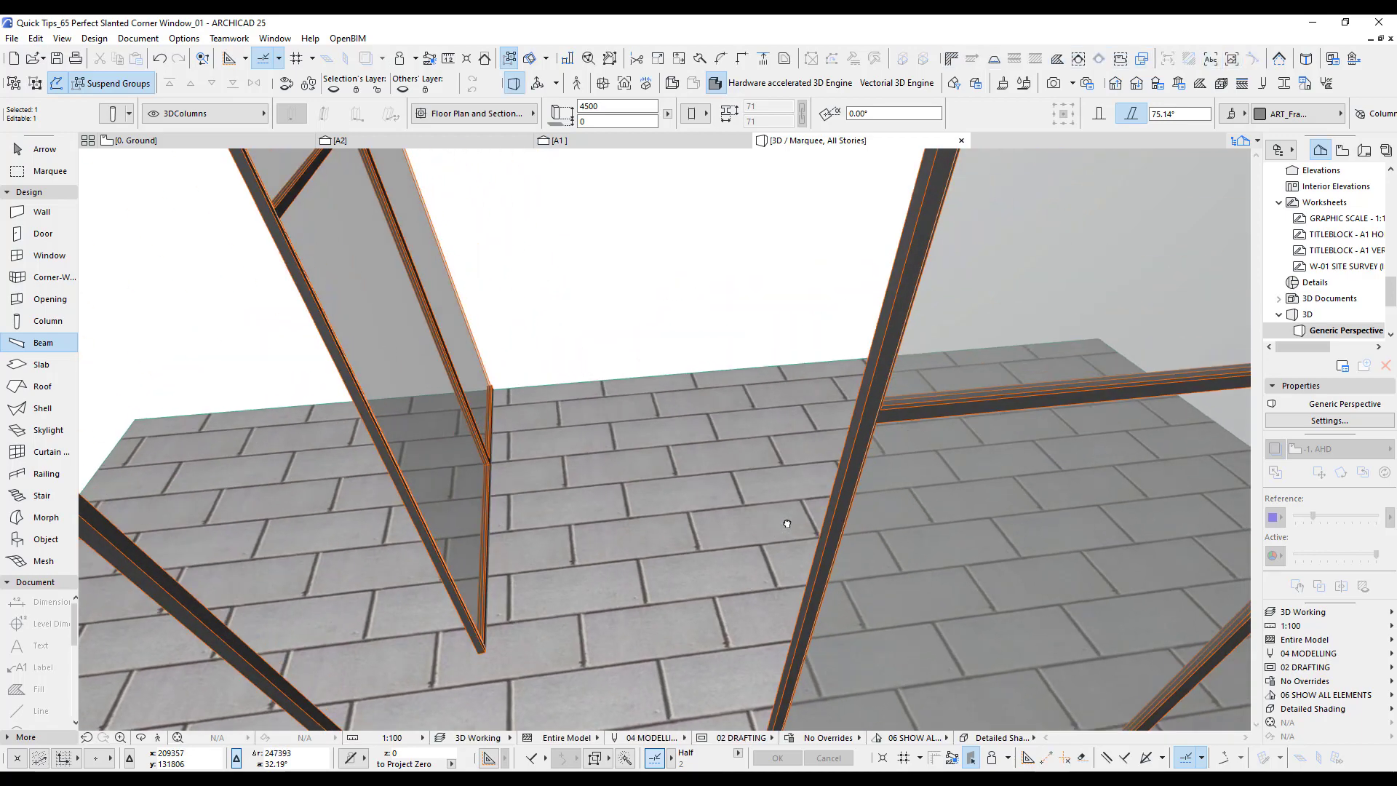
{"action": "scroll", "coordinate": [788, 530], "scroll_direction": "down", "scroll_amount": 2}
{"action": "key", "text": "Escape"}
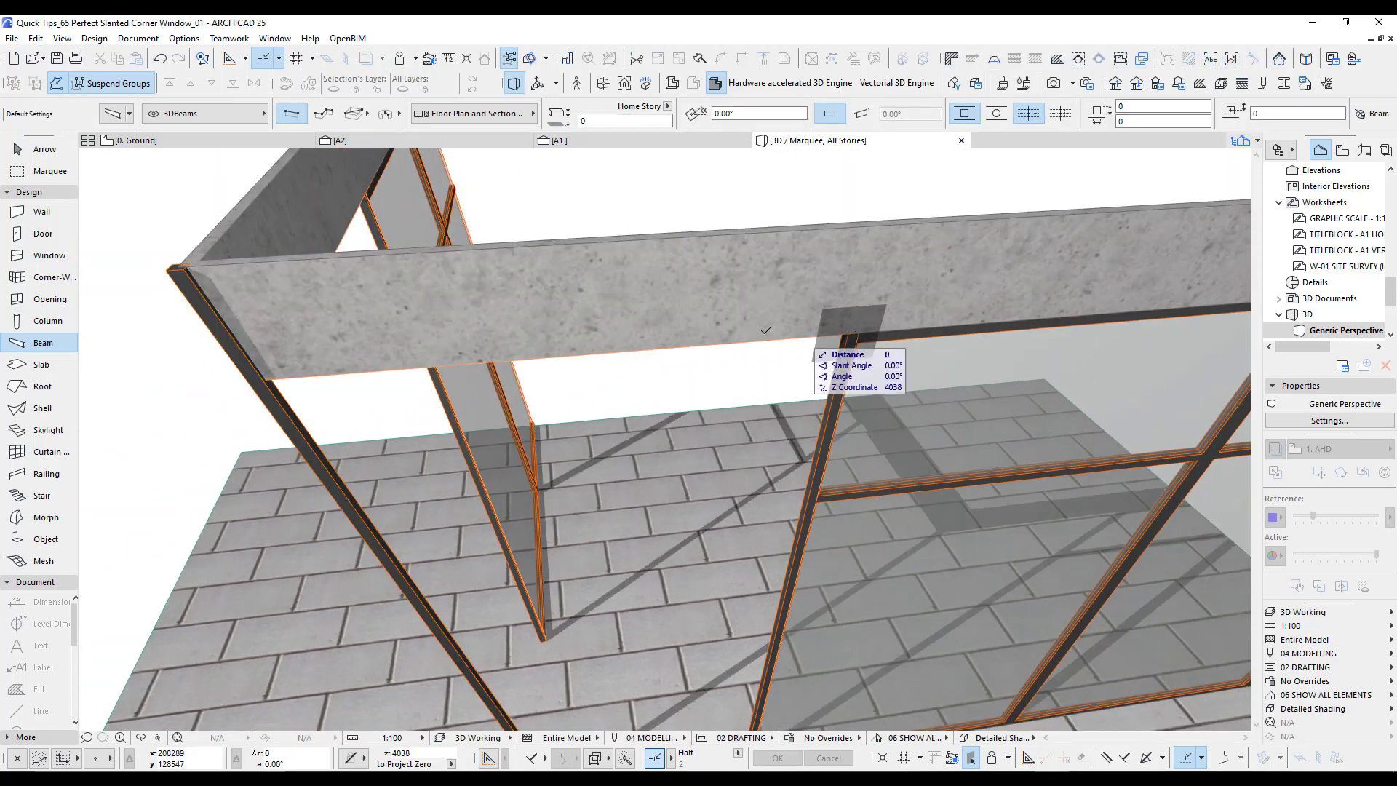
{"action": "left_click", "coordinate": [848, 332]}
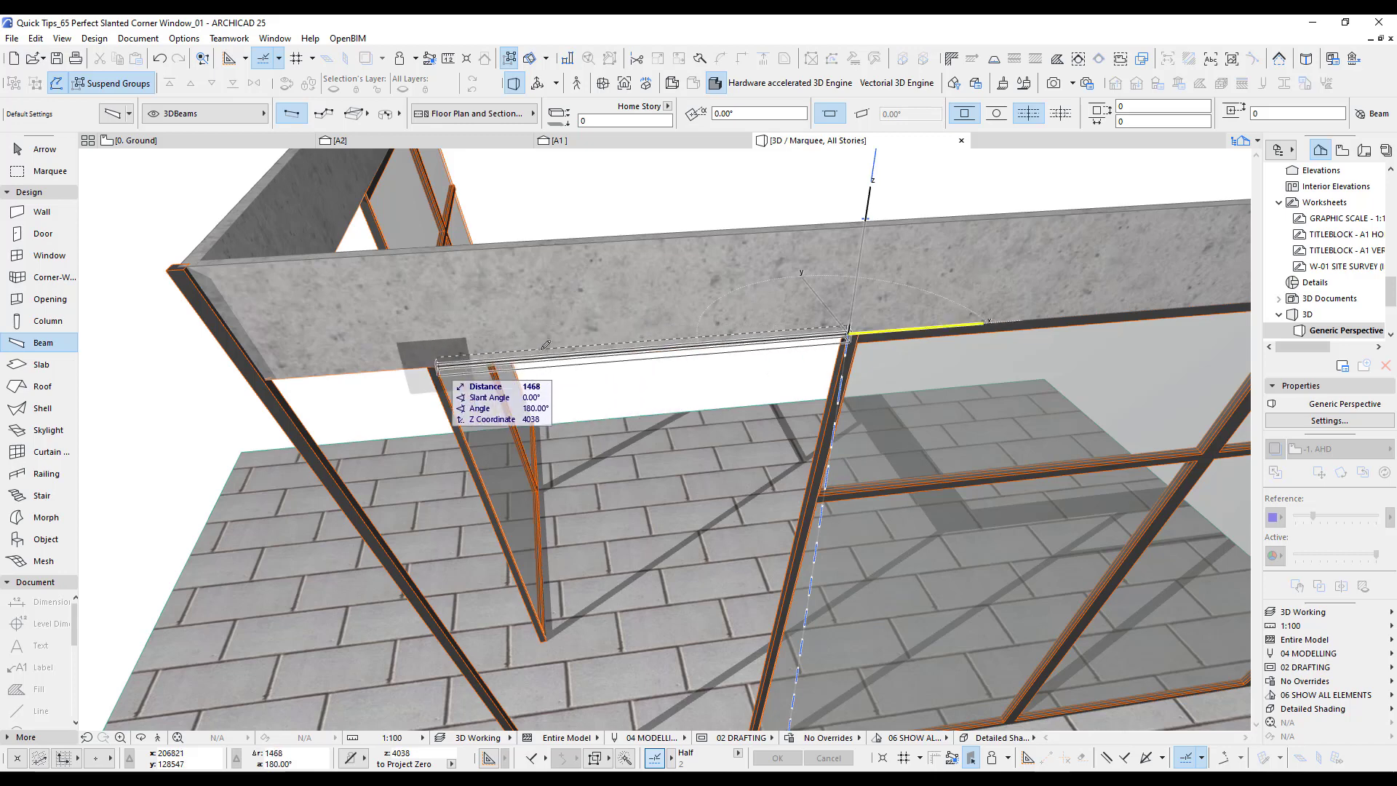
{"action": "middle_click_drag", "start_coordinate": [570, 339], "coordinate": [547, 357], "text": "shift"}
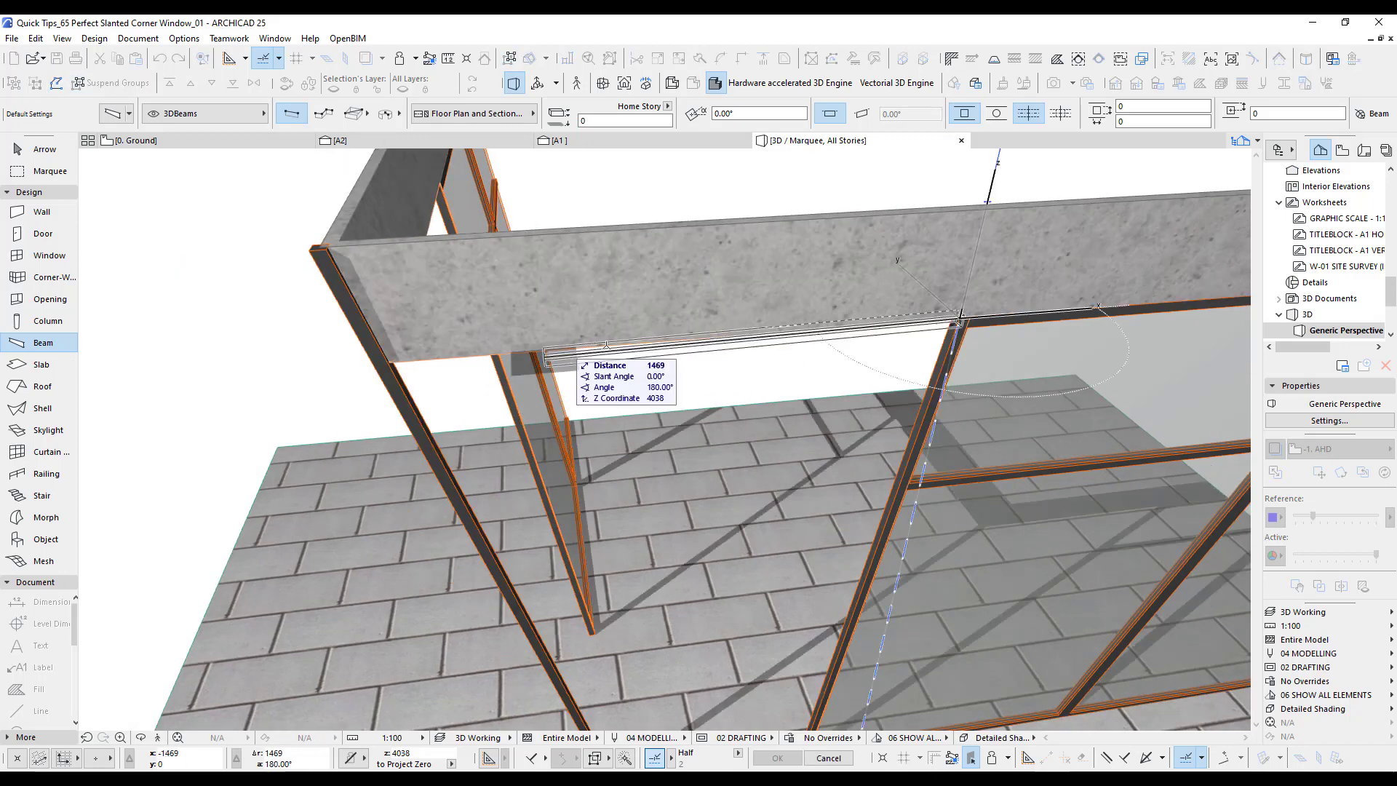
{"action": "left_click", "coordinate": [615, 346]}
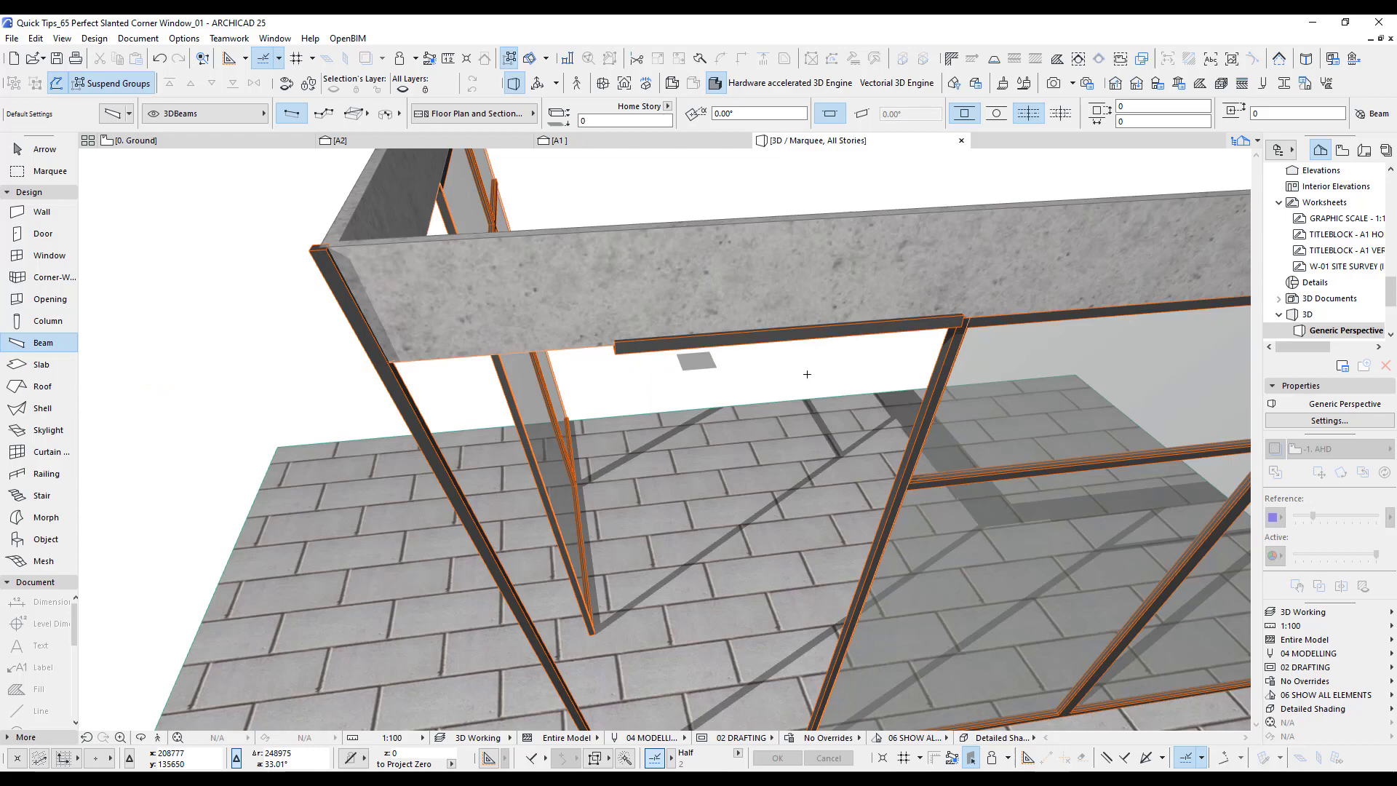
Step: Inspect how the beam's end sits against the slanted wall and check the wall's slant angle
{"action": "middle_click_drag", "start_coordinate": [920, 390], "coordinate": [477, 478], "text": "shift"}
{"action": "scroll", "coordinate": [373, 454], "scroll_direction": "up", "scroll_amount": 5}
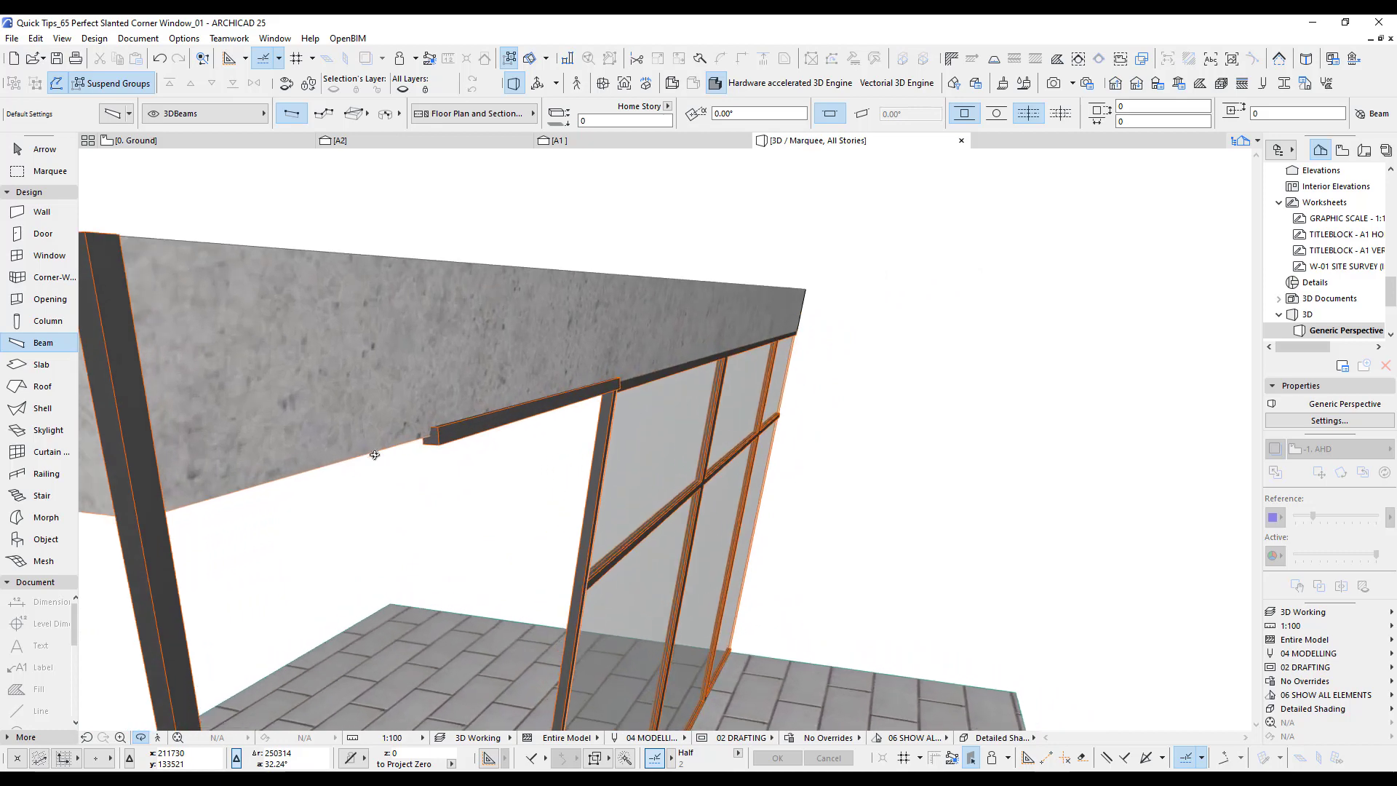
{"action": "scroll", "coordinate": [400, 457], "scroll_direction": "down", "scroll_amount": 5}
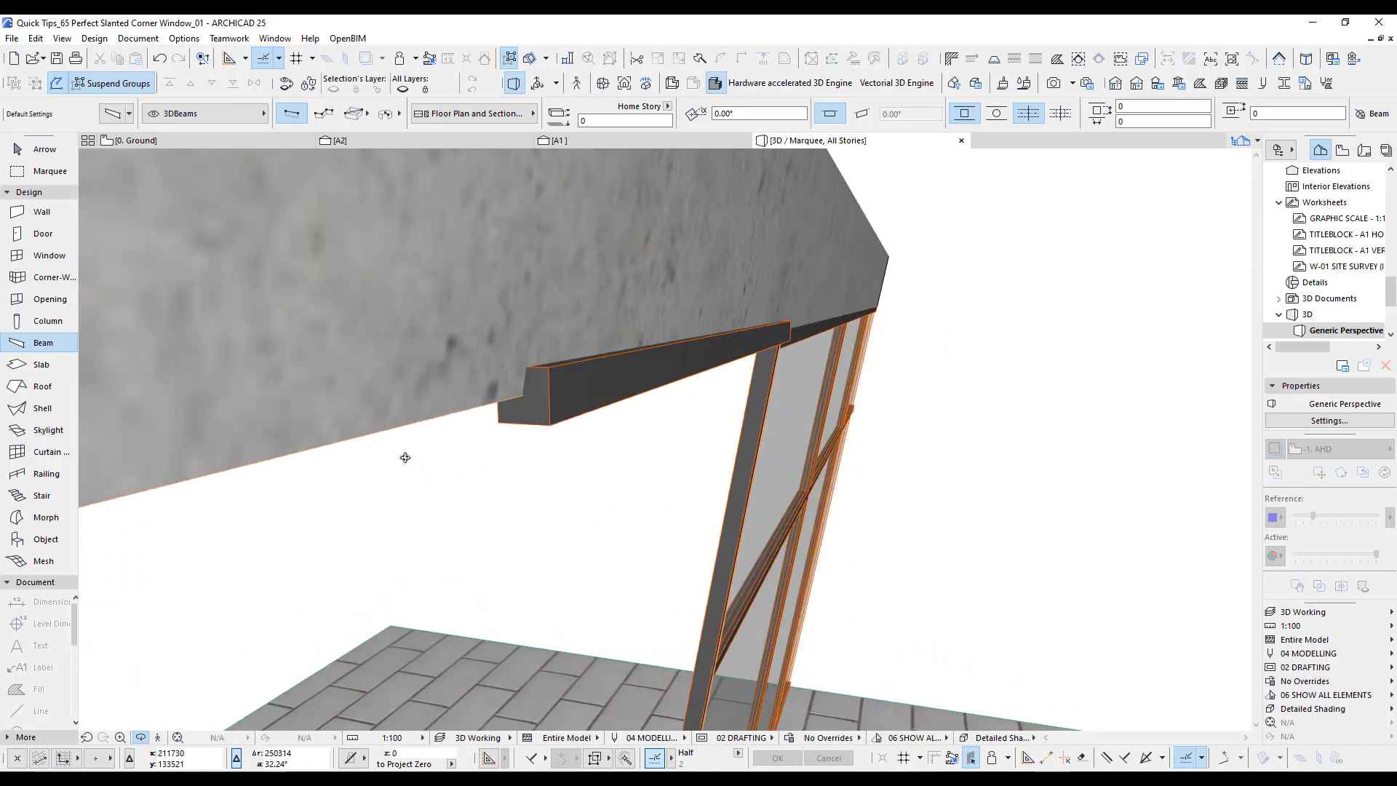
{"action": "middle_click_drag", "start_coordinate": [493, 429], "coordinate": [518, 427], "text": "shift"}
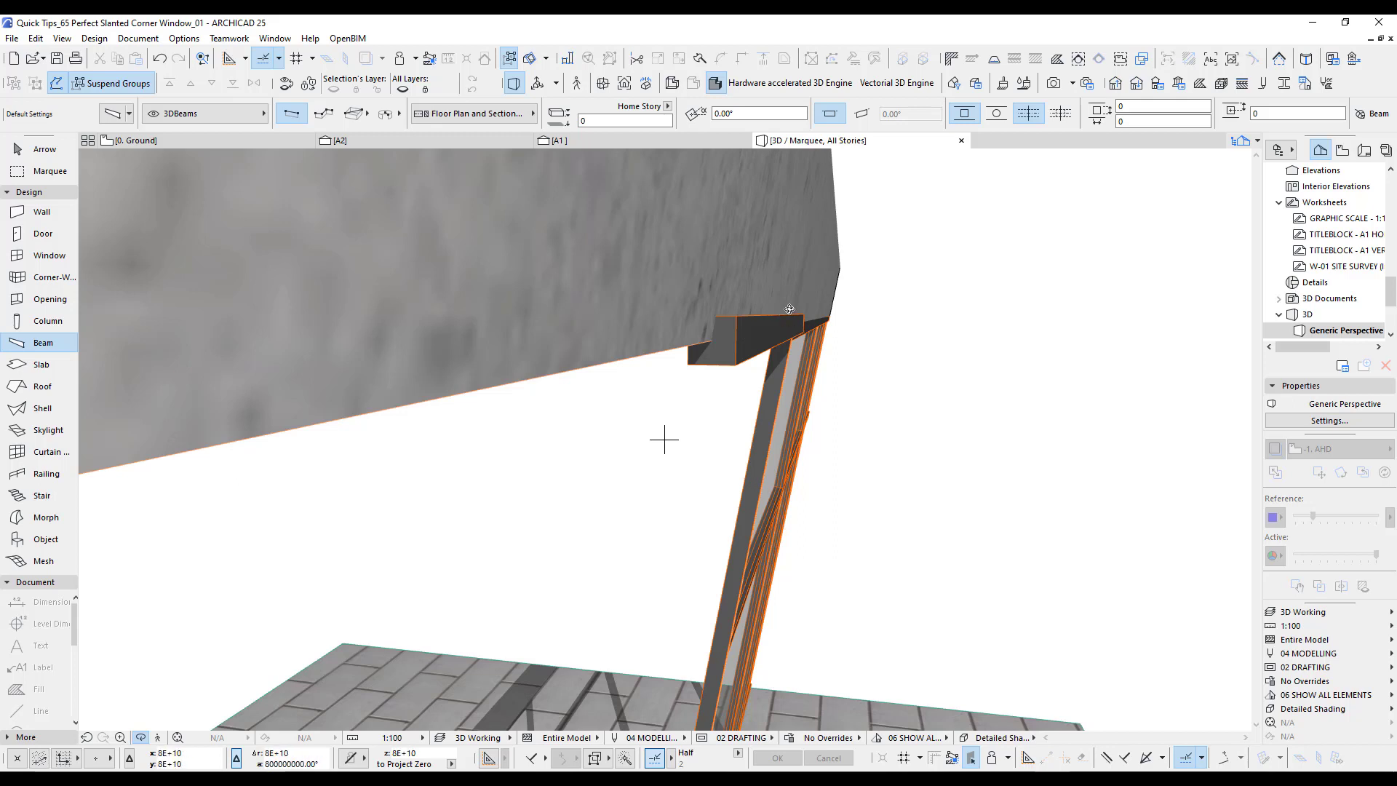
{"action": "left_click", "coordinate": [44, 150]}
{"action": "left_click", "coordinate": [670, 259]}
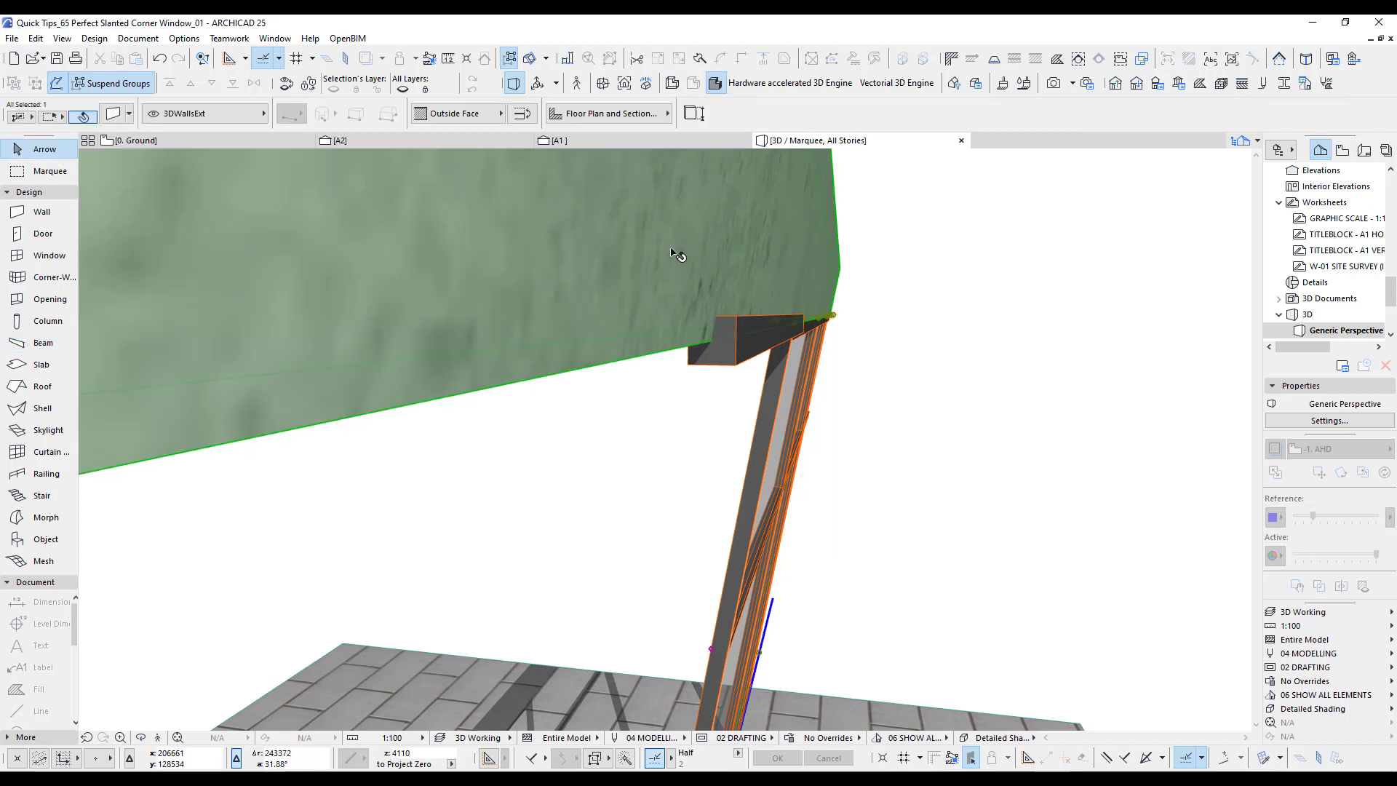
{"action": "left_click", "coordinate": [1168, 112]}
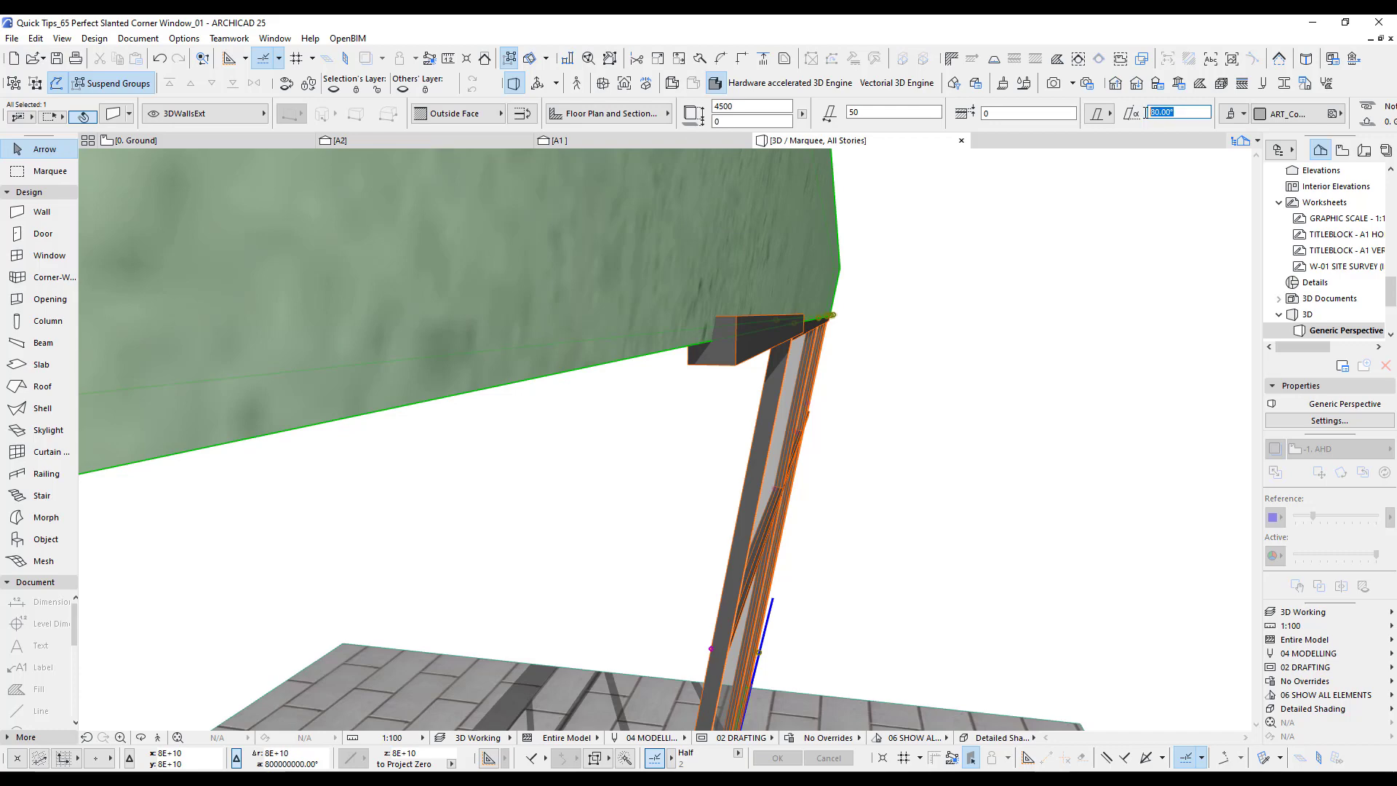
Step: Examine the shape of the A Turned Beam profile in the Profile Manager and its profile editor
{"action": "left_click", "coordinate": [1284, 84]}
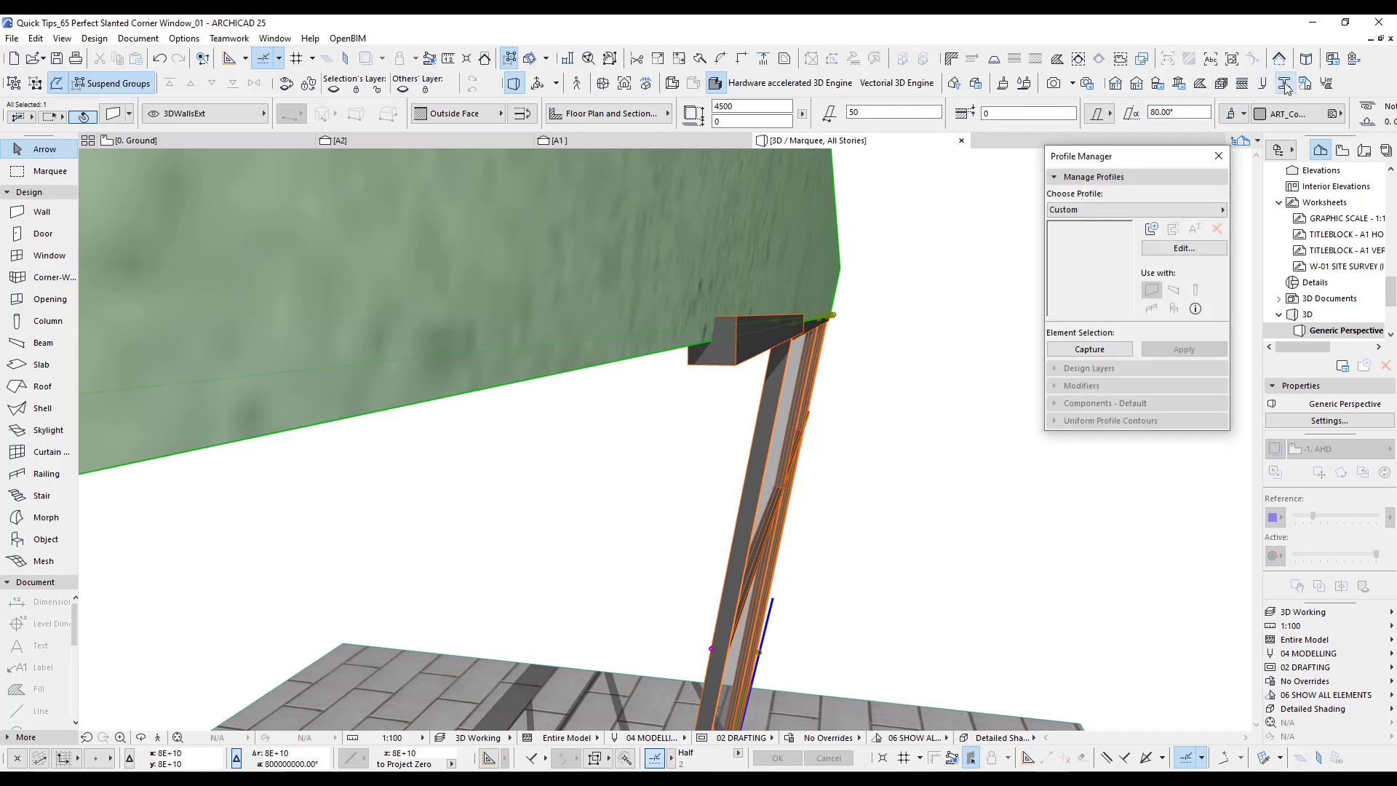
{"action": "left_click", "coordinate": [1140, 211]}
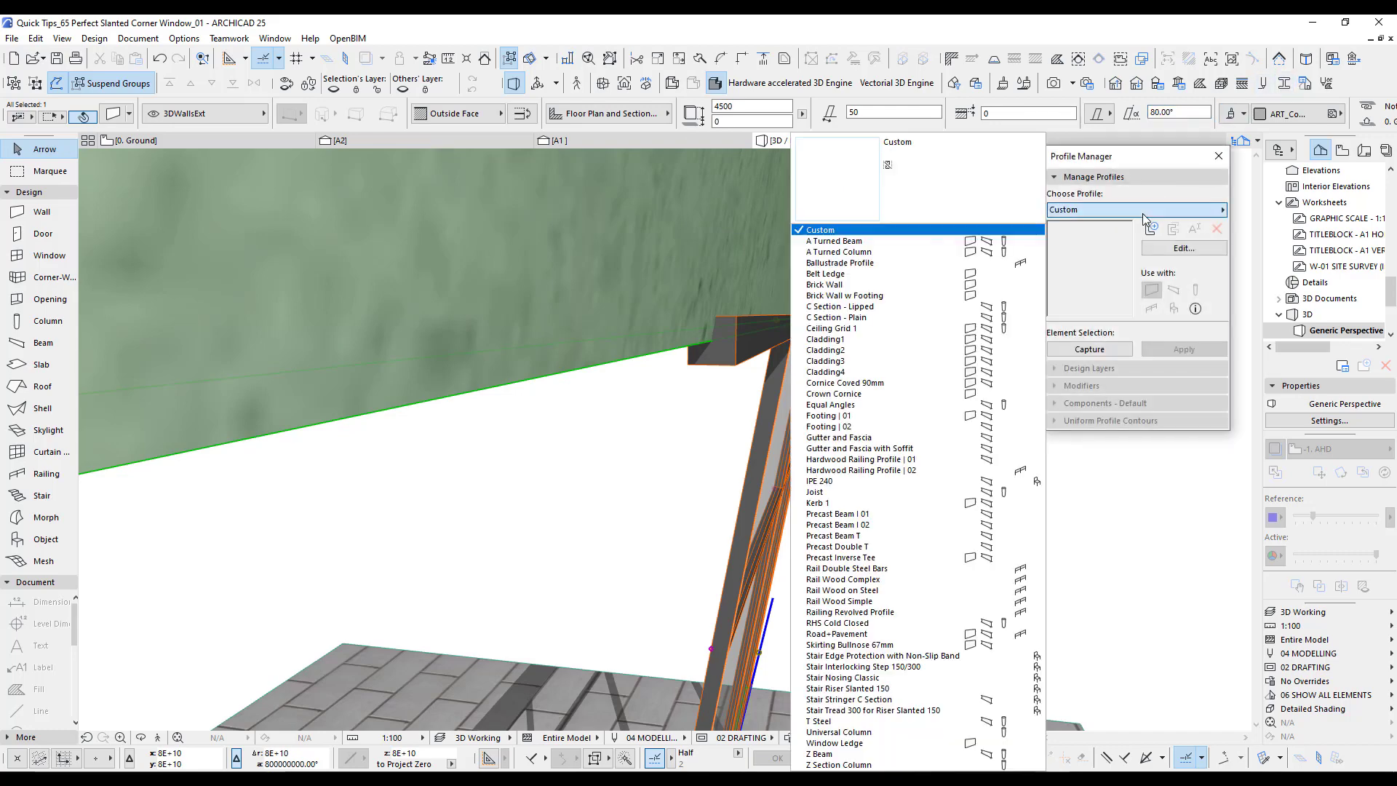
{"action": "left_click", "coordinate": [846, 242]}
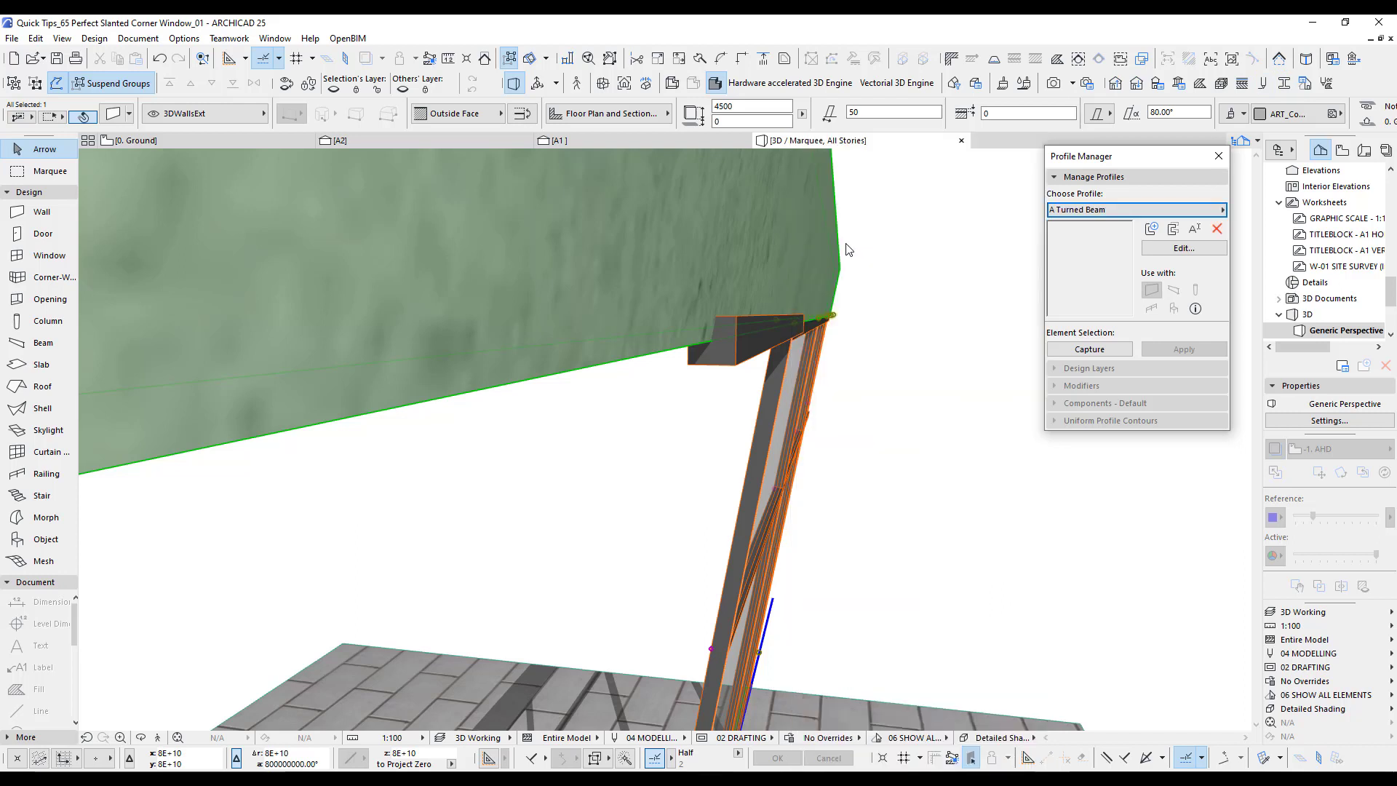
{"action": "left_click", "coordinate": [1178, 249]}
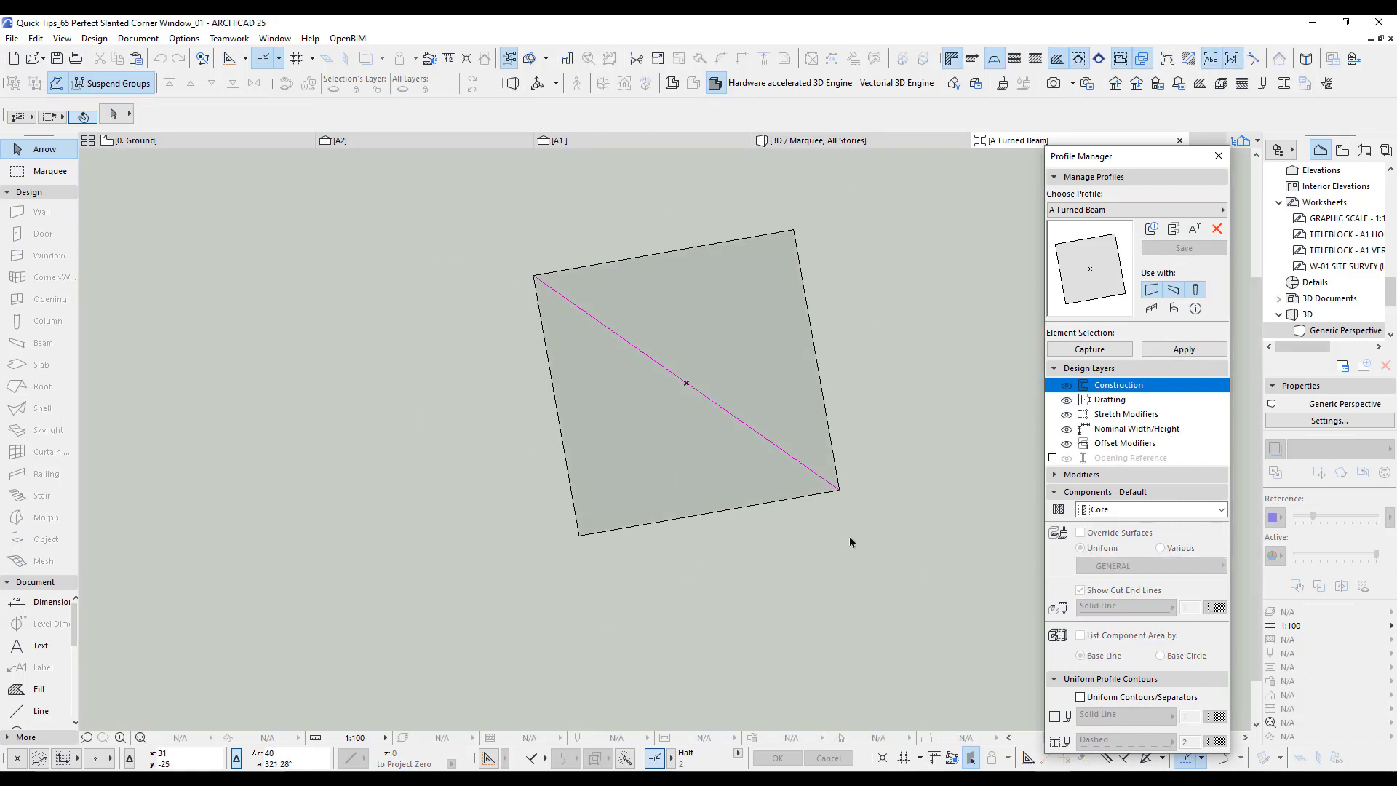
{"action": "left_click", "coordinate": [1219, 156]}
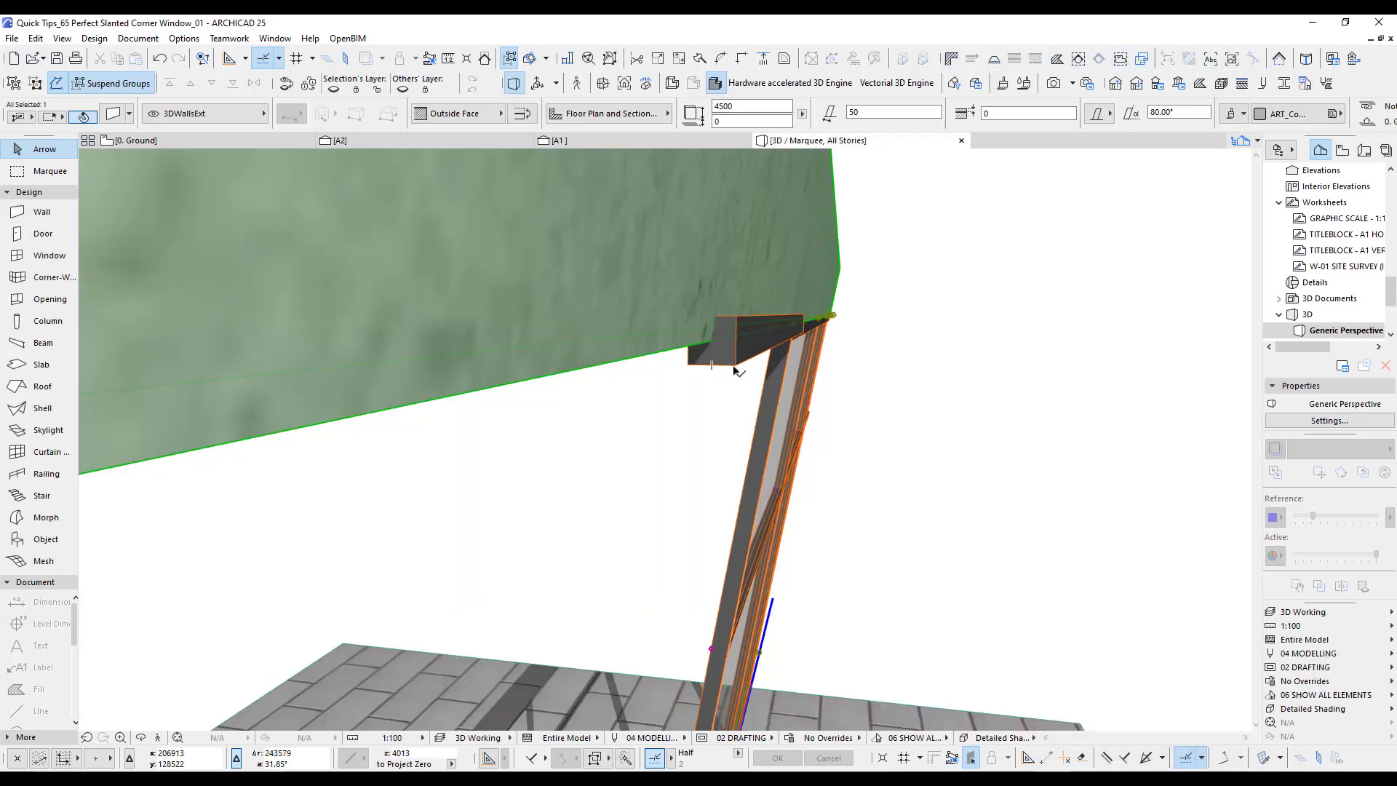
Step: Change the beam's segment to the A Turned Beam complex profile and check its alignment with the slanted wall in 3D
{"action": "left_click", "coordinate": [733, 361]}
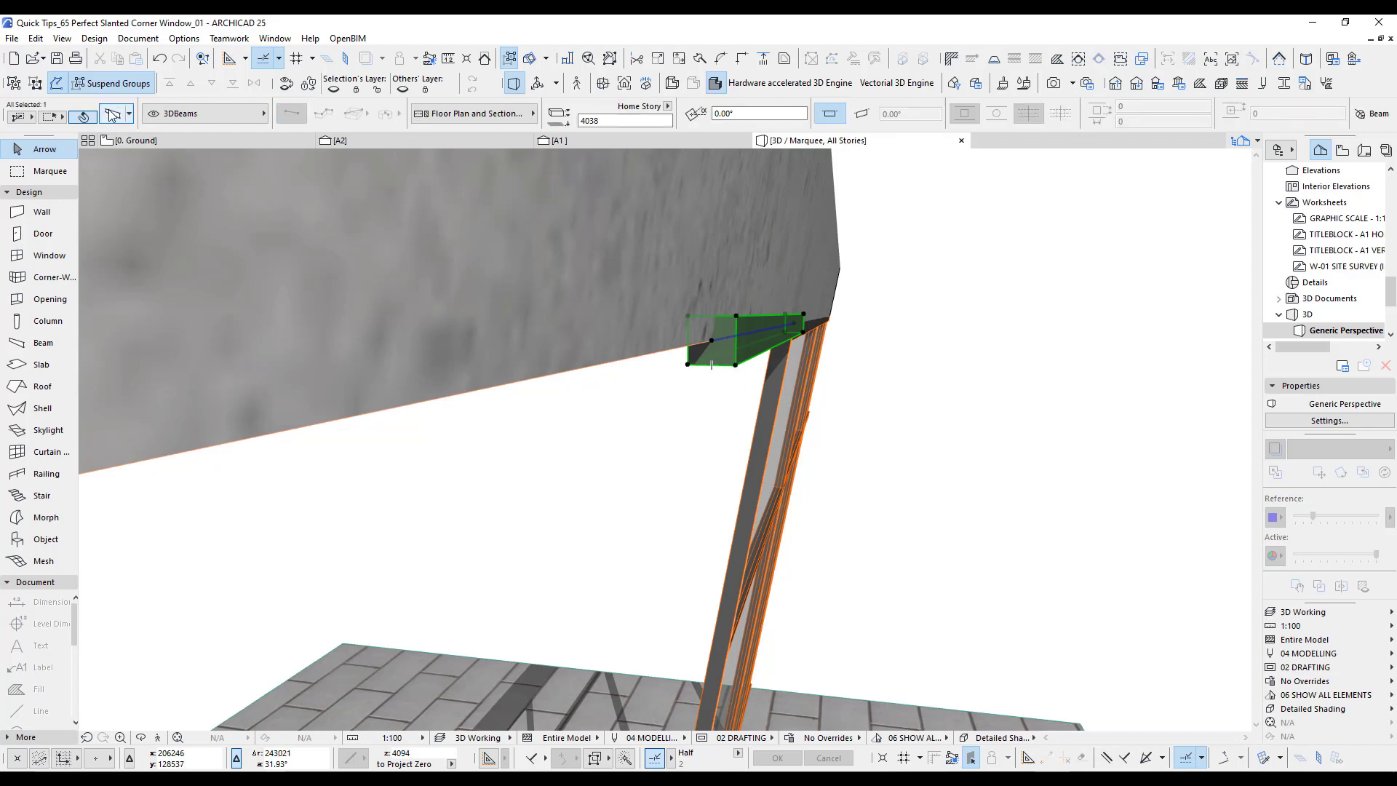
{"action": "left_click", "coordinate": [113, 115]}
{"action": "left_click", "coordinate": [651, 366]}
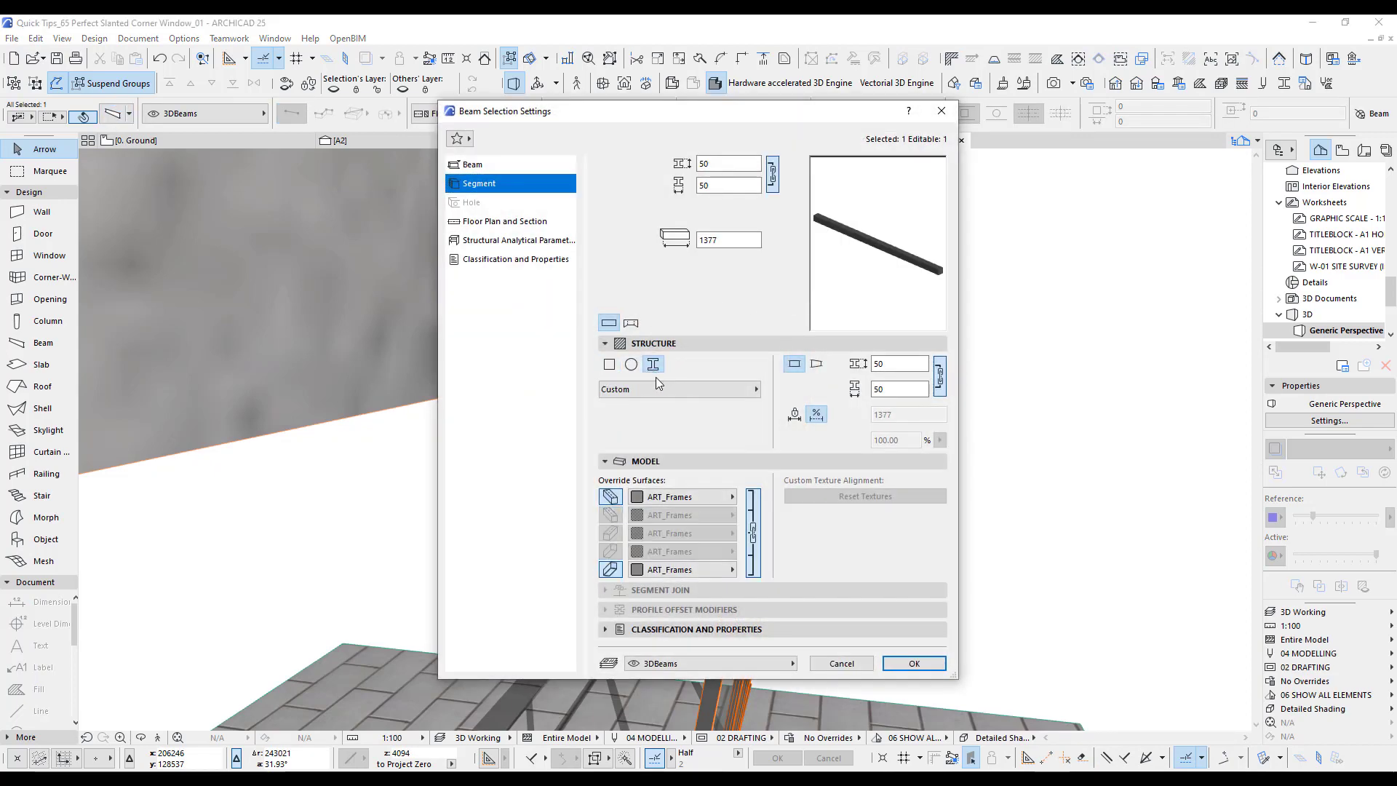
{"action": "left_click", "coordinate": [661, 386]}
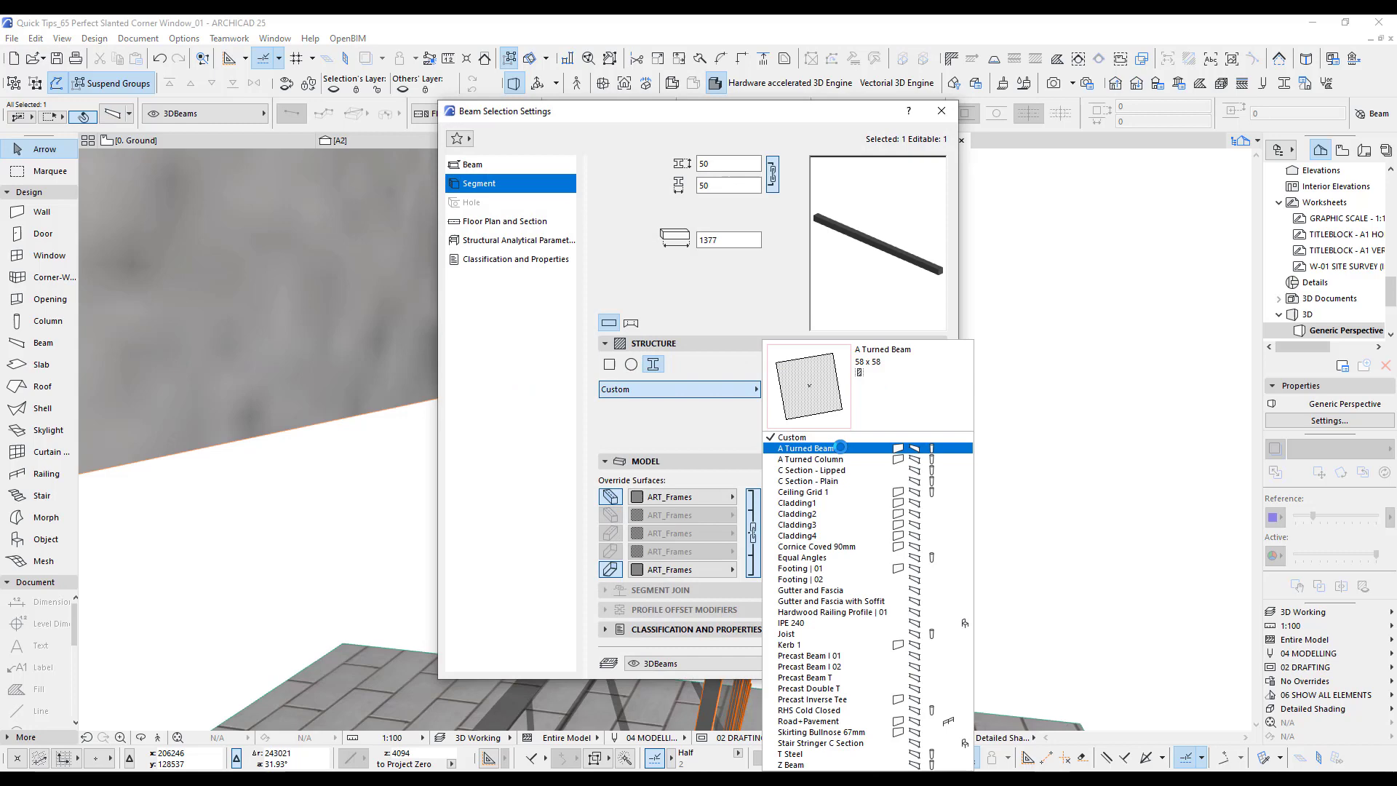
{"action": "left_click", "coordinate": [837, 448]}
{"action": "left_click", "coordinate": [914, 663]}
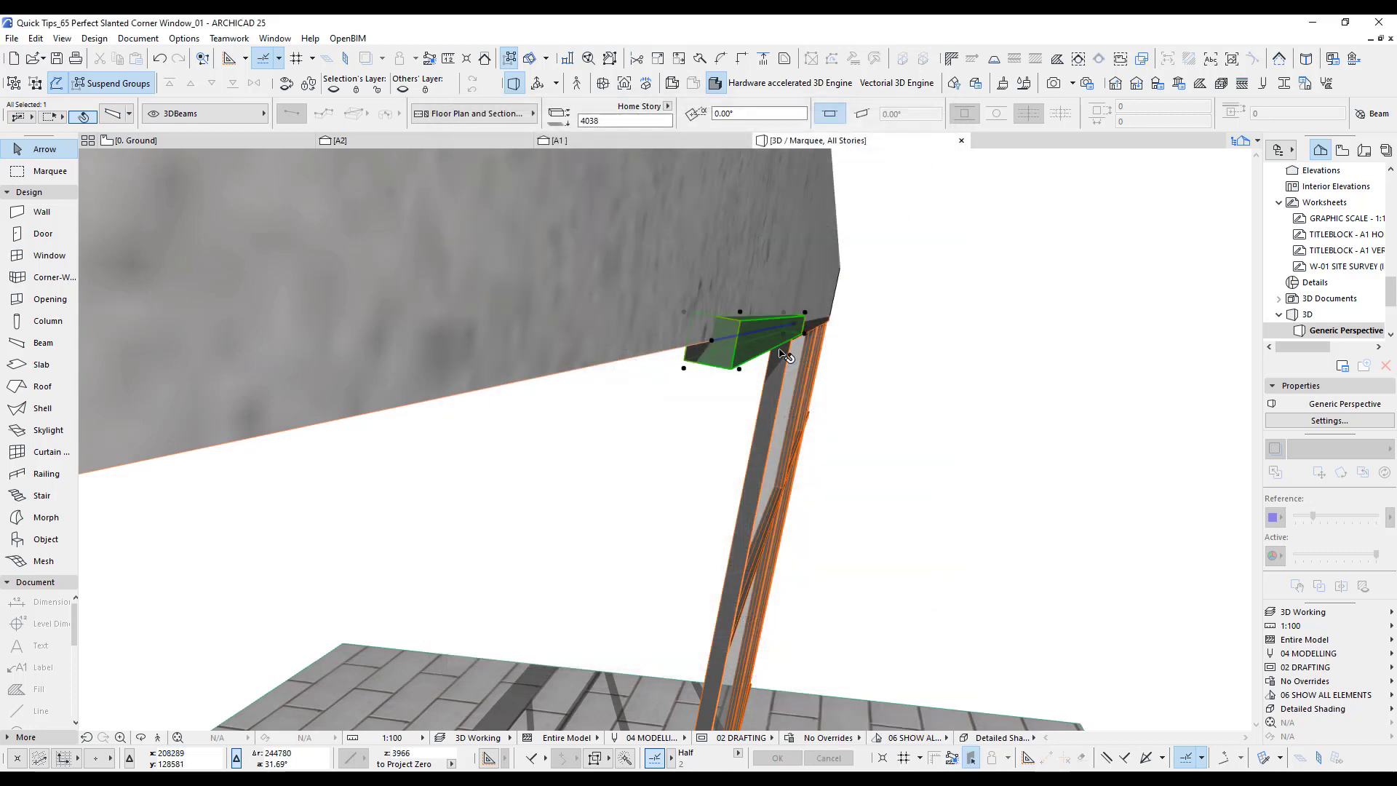
{"action": "middle_click_drag", "start_coordinate": [780, 350], "coordinate": [582, 346], "text": "shift"}
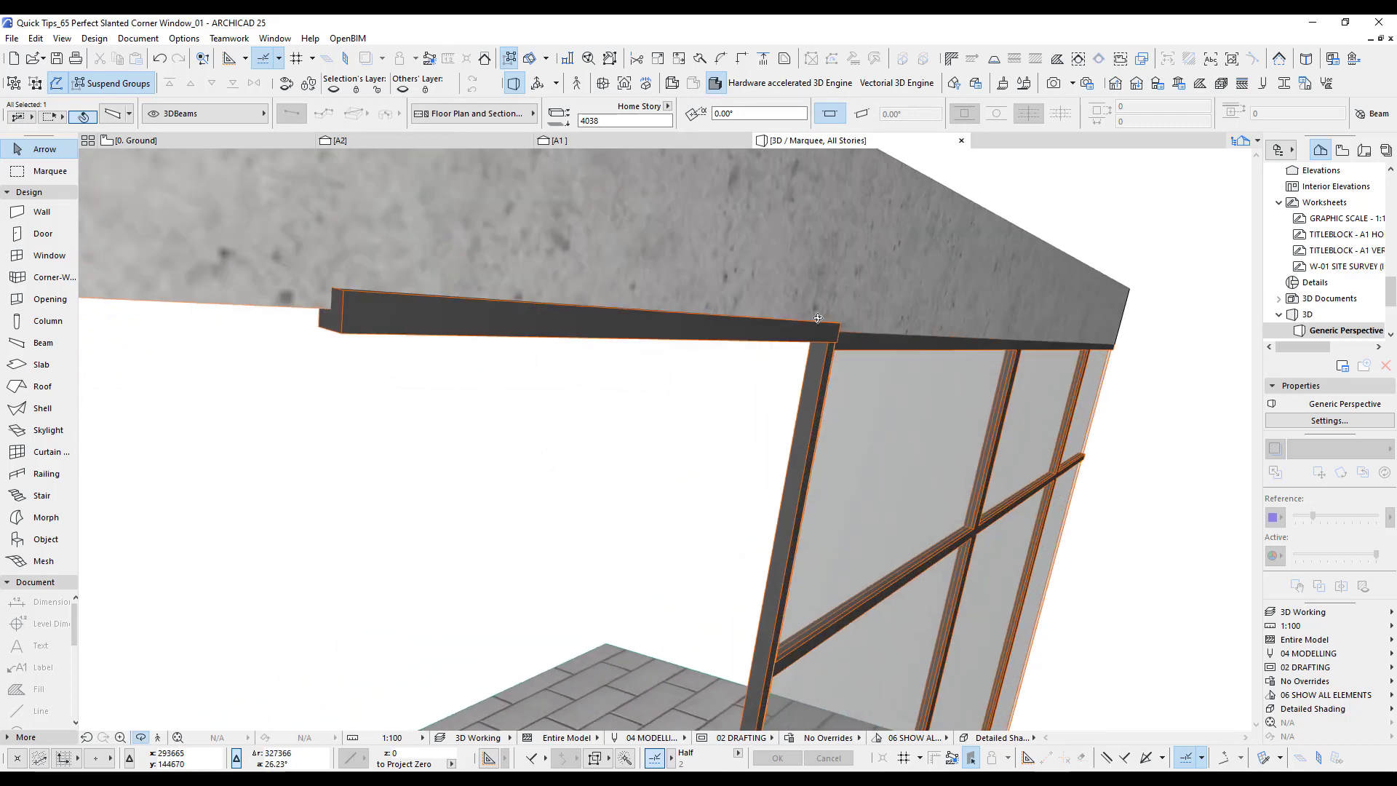
Step: Move the turned beam in 3D so its end corner meets the adjacent window frame's upper corner
{"action": "scroll", "coordinate": [876, 326], "scroll_direction": "up", "scroll_amount": 3}
{"action": "middle_click_drag", "start_coordinate": [877, 327], "coordinate": [680, 408], "text": "shift"}
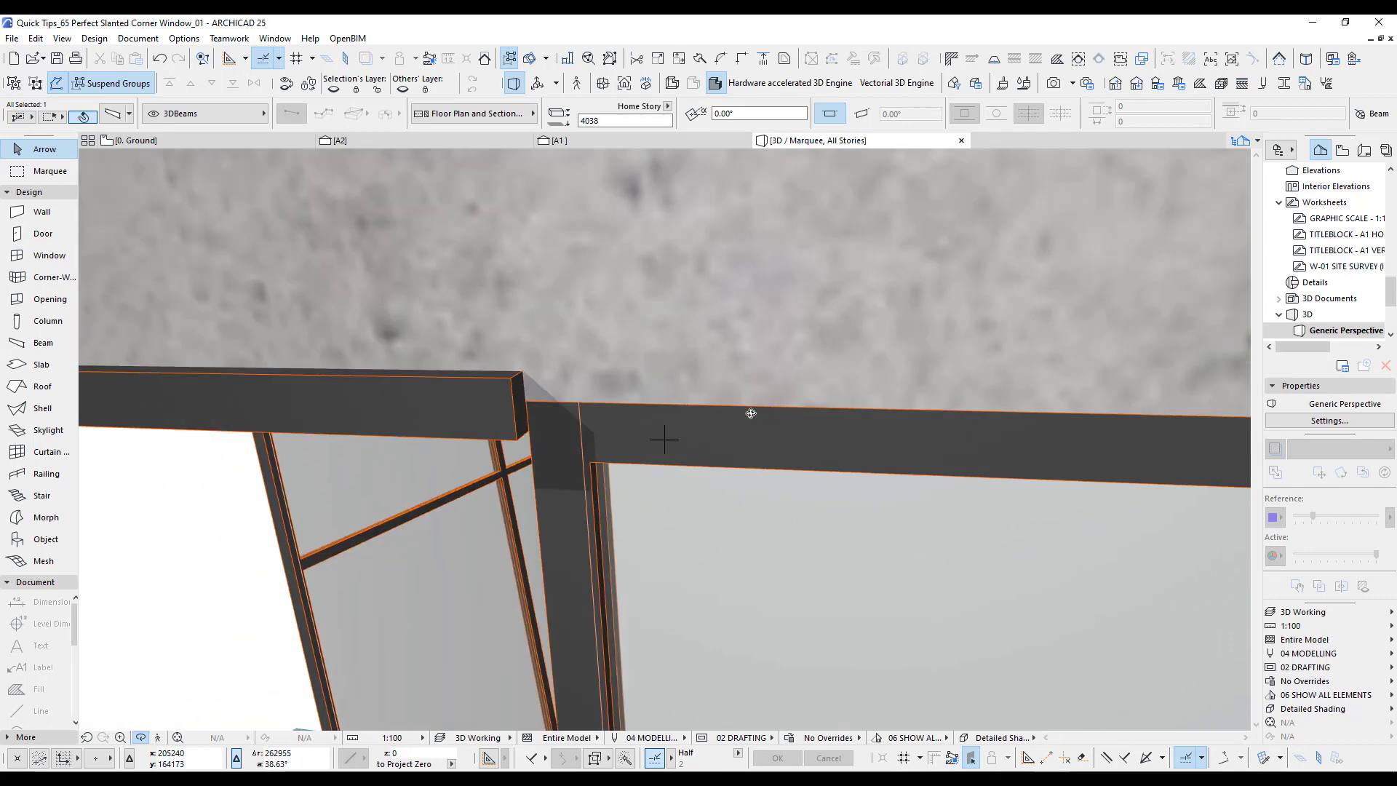
{"action": "left_click", "coordinate": [514, 382]}
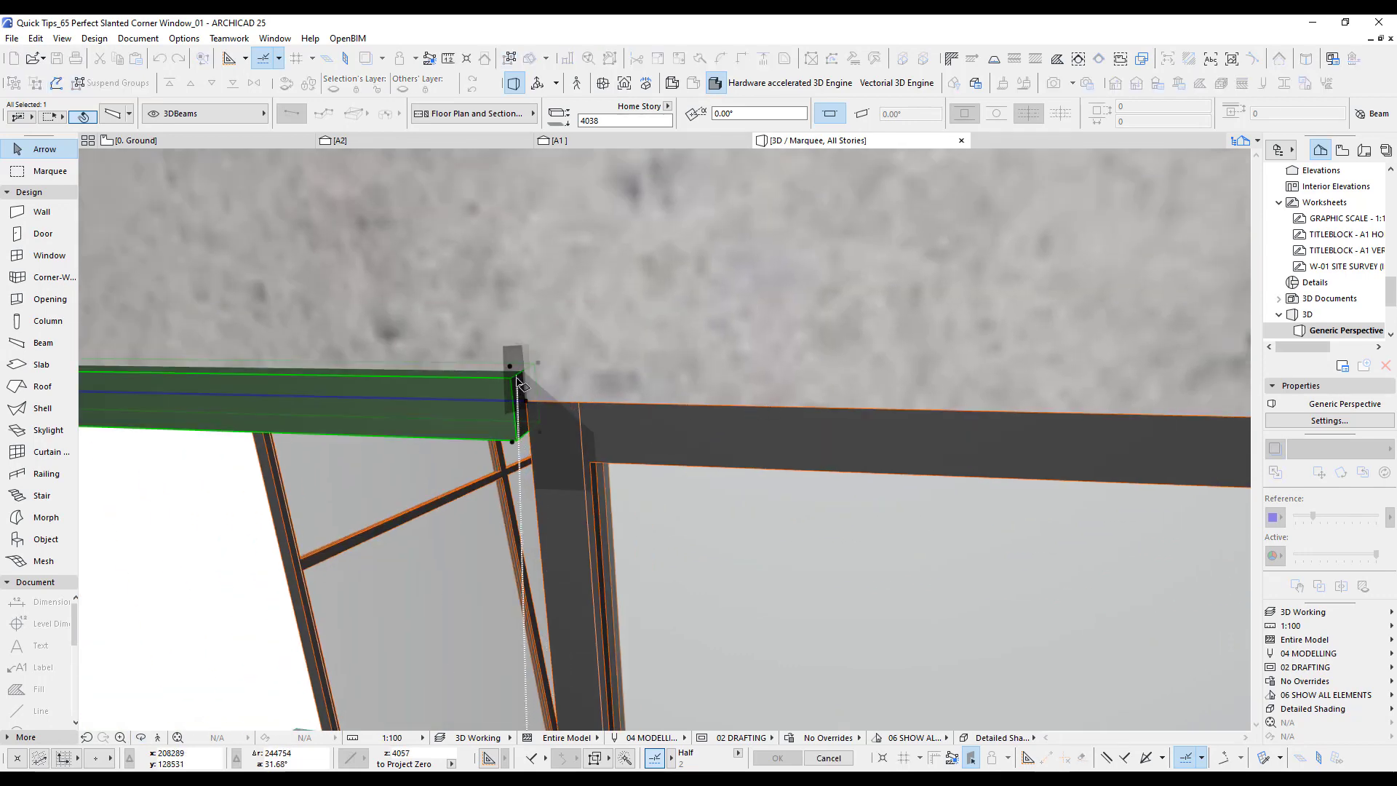
{"action": "left_click", "coordinate": [512, 377]}
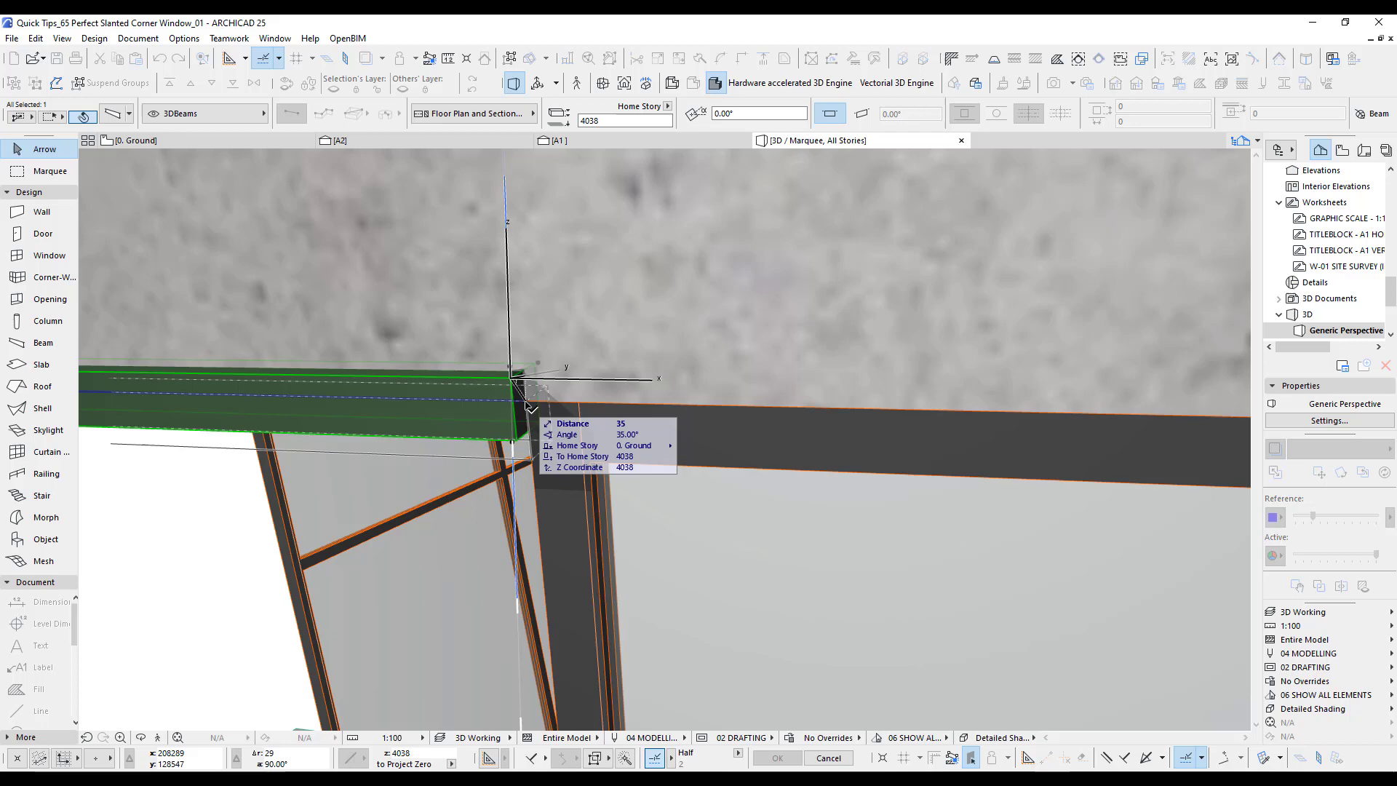
{"action": "left_click", "coordinate": [528, 404]}
{"action": "scroll", "coordinate": [903, 364], "scroll_direction": "down", "scroll_amount": 10}
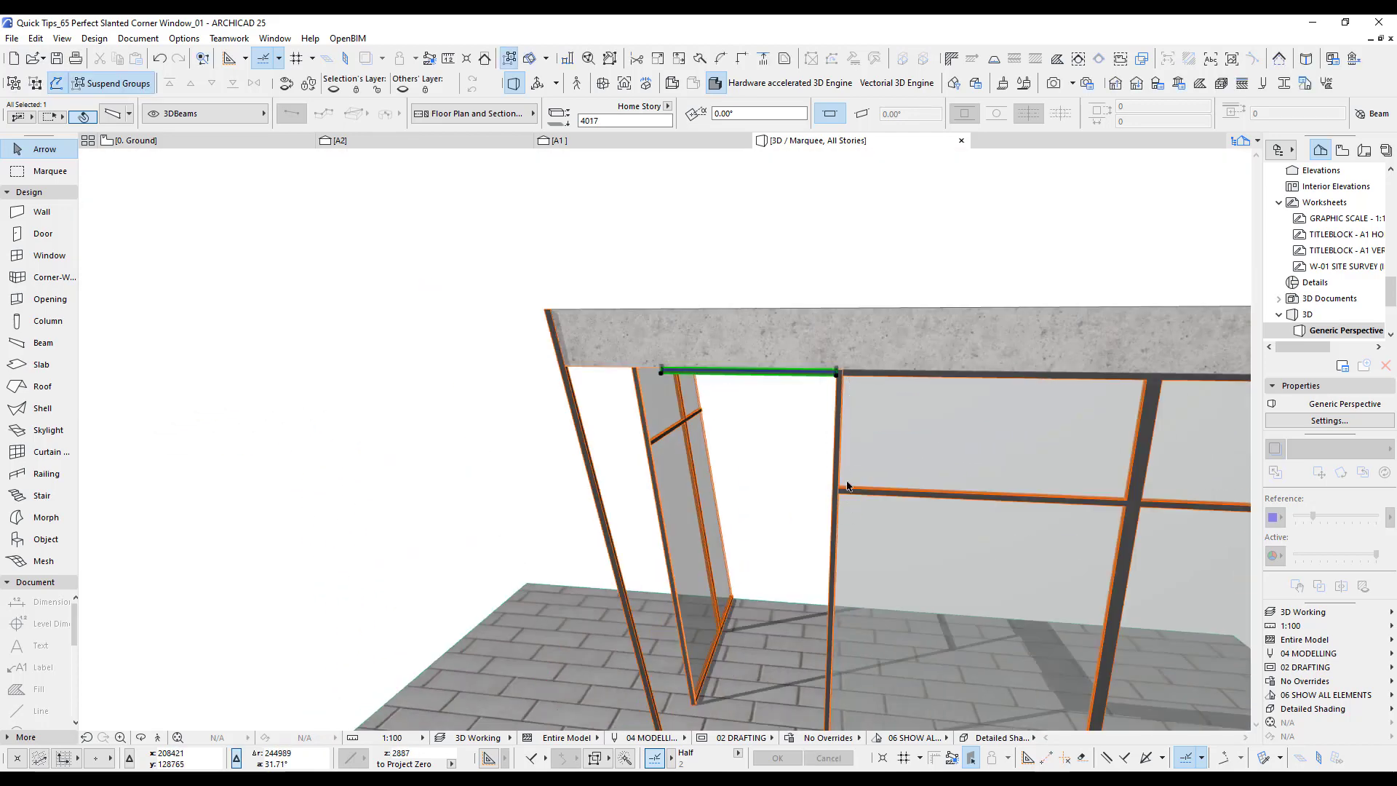
{"action": "middle_click_drag", "start_coordinate": [845, 481], "coordinate": [815, 430]}
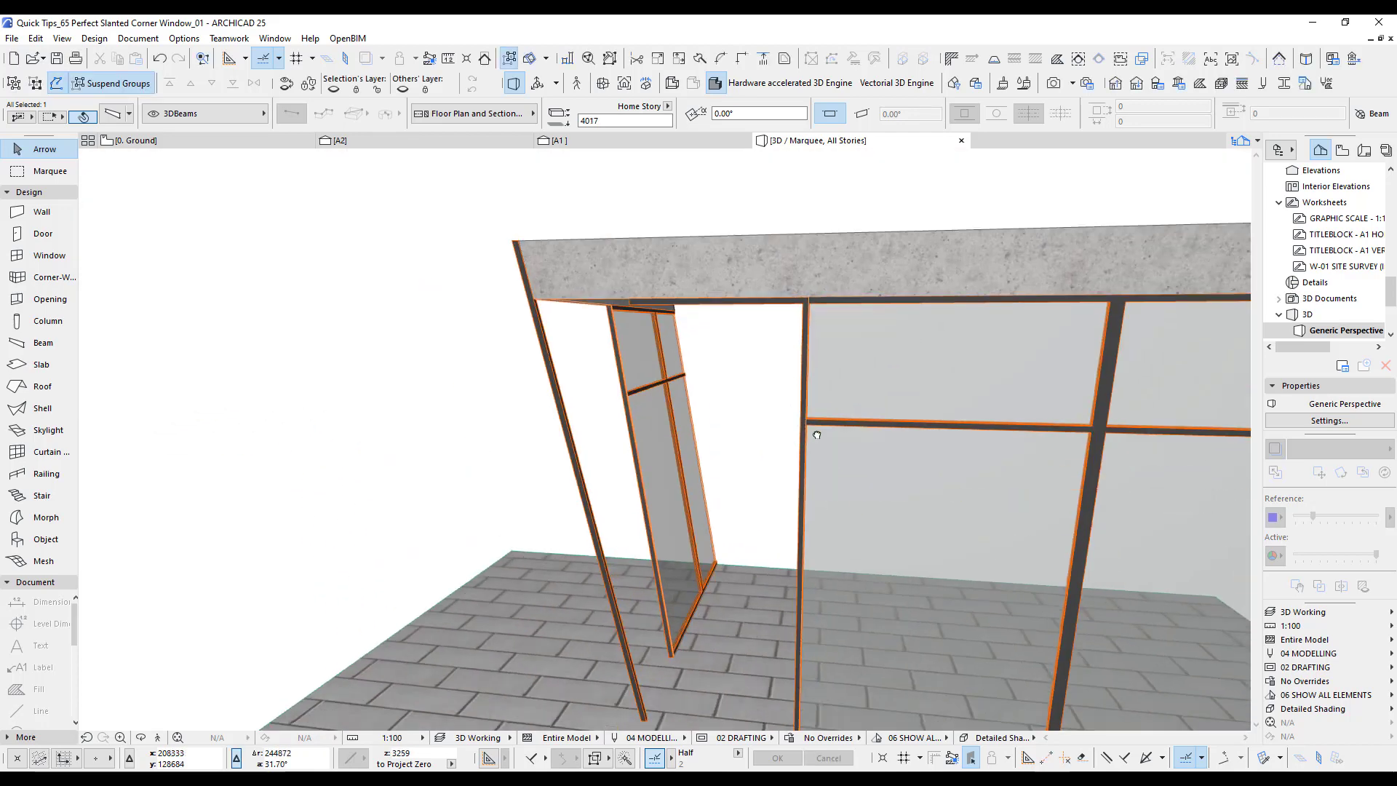
Step: In section A1, copy the head beam straight down to align with the window's horizontal transom
{"action": "left_click", "coordinate": [582, 142]}
{"action": "scroll", "coordinate": [586, 281], "scroll_direction": "up", "scroll_amount": 6}
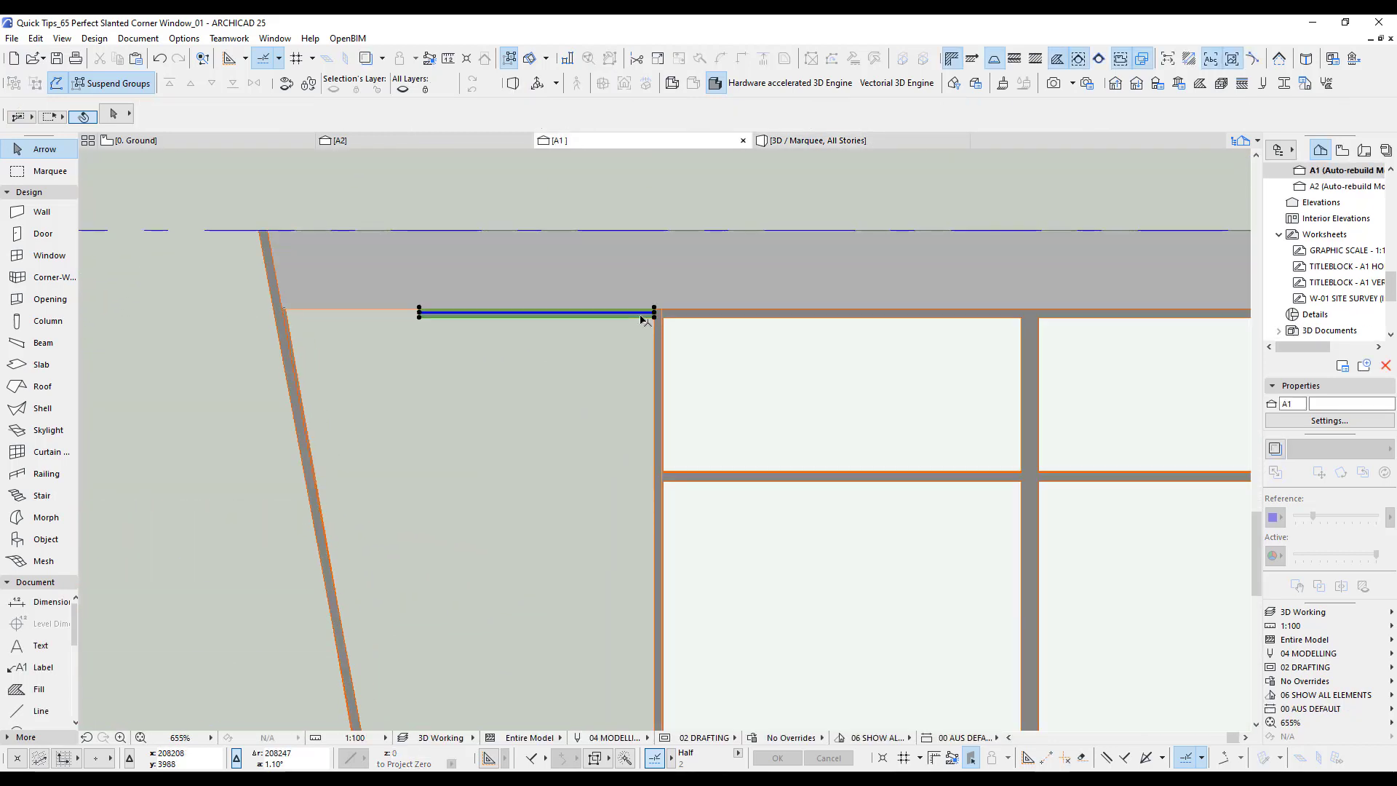
{"action": "left_click", "coordinate": [644, 320]}
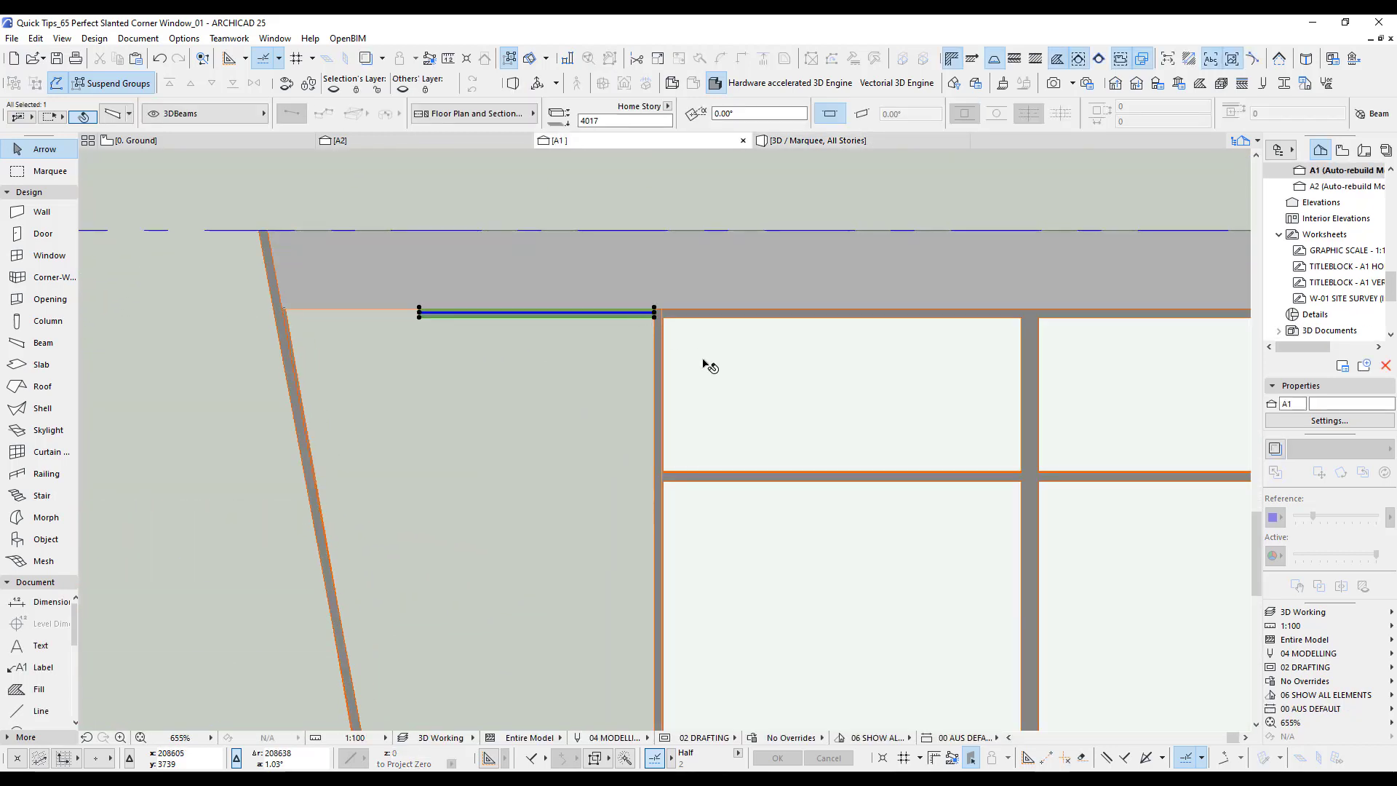
{"action": "scroll", "coordinate": [707, 364], "scroll_direction": "up", "scroll_amount": 2}
{"action": "key", "text": "ctrl+t"}
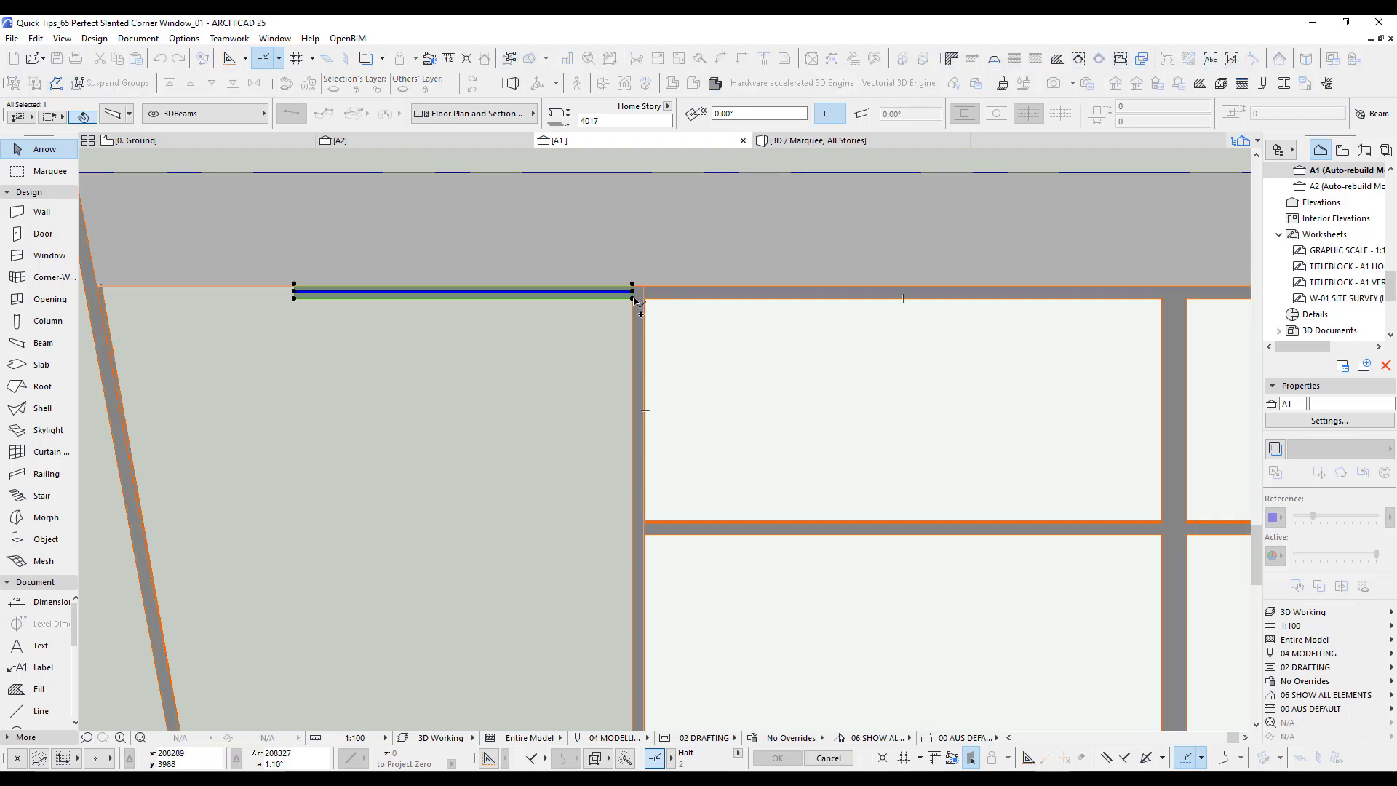
{"action": "left_click_drag", "start_coordinate": [633, 298], "coordinate": [647, 542]}
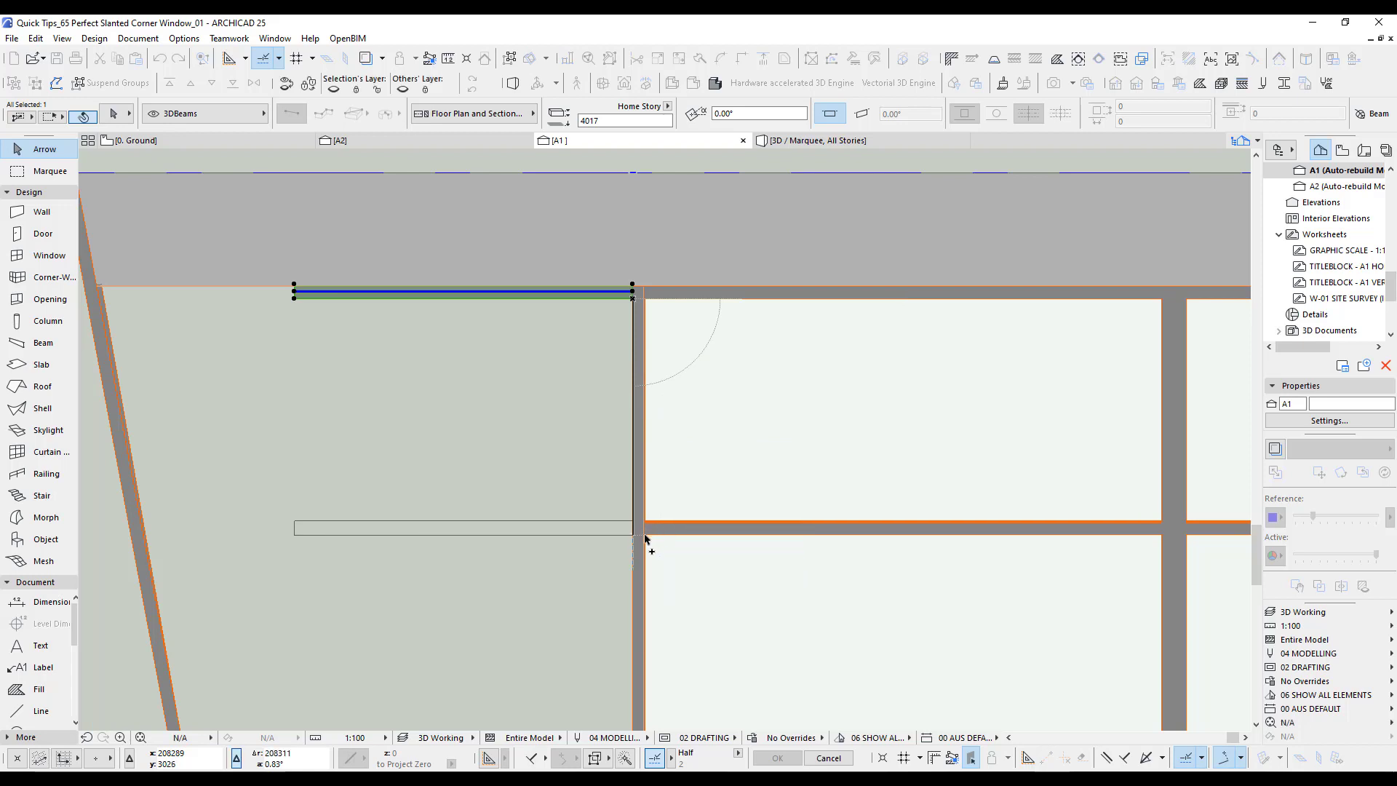
{"action": "middle_click_drag", "start_coordinate": [661, 614], "coordinate": [686, 367]}
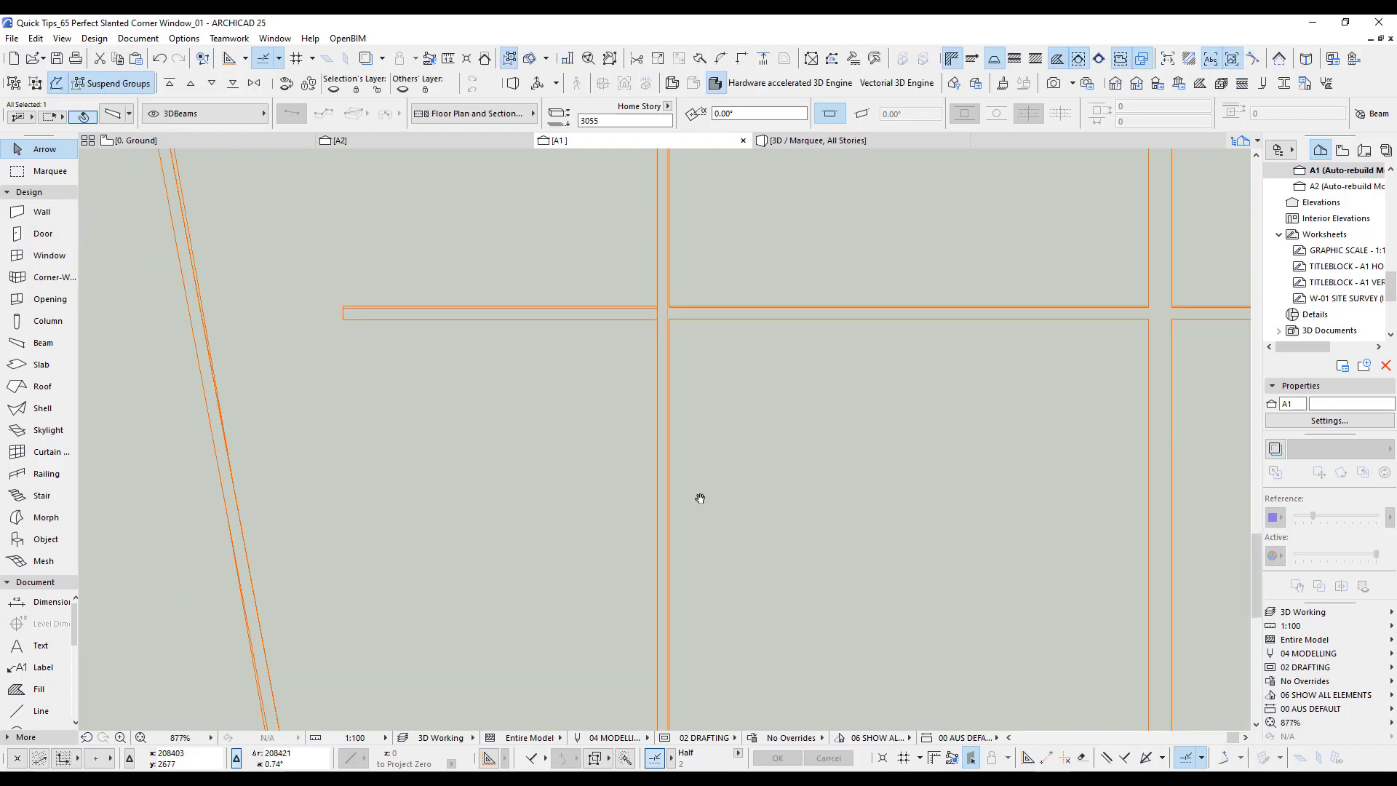
Step: Copy the transom beam 3026 mm straight down to the base of the window frame at ground level
{"action": "scroll", "coordinate": [698, 500], "scroll_direction": "down", "scroll_amount": 4}
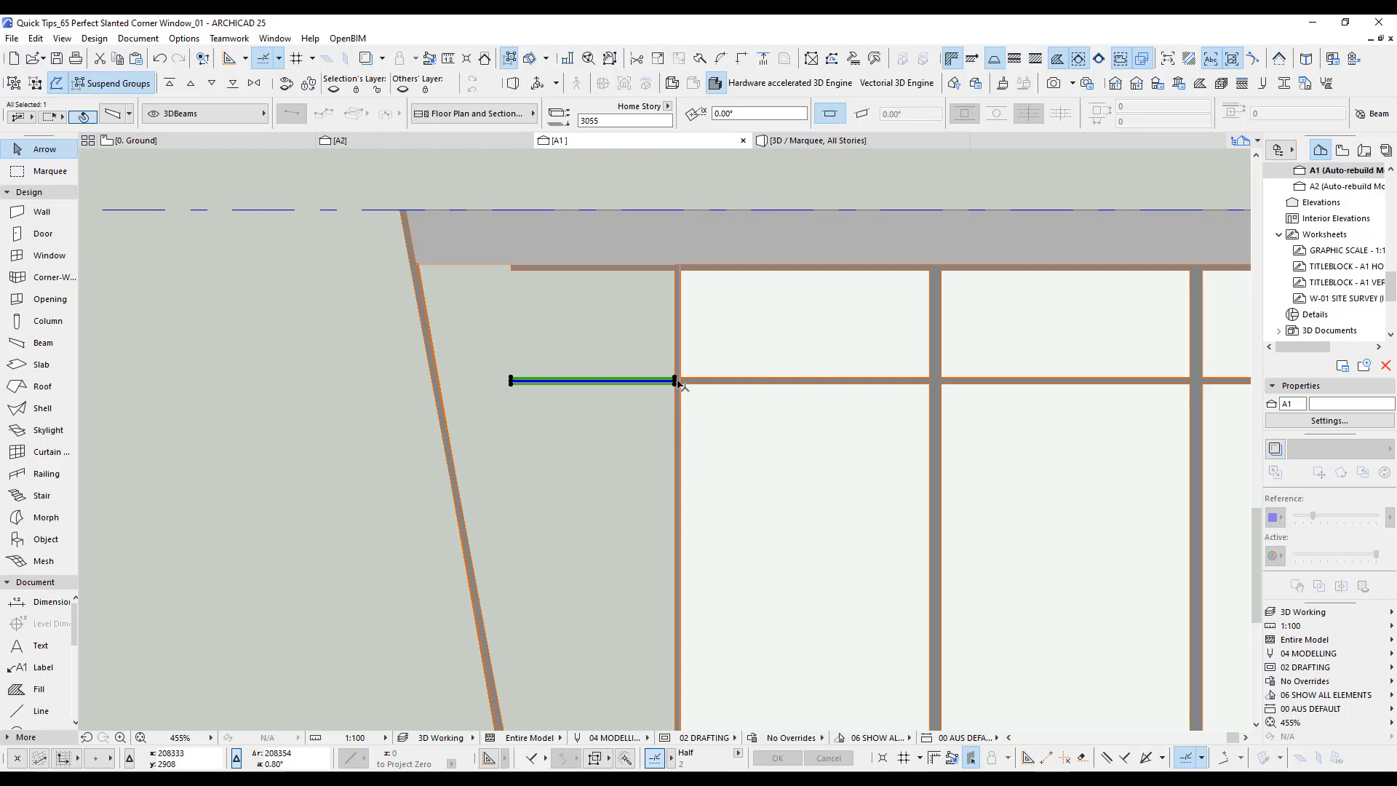
{"action": "middle_click_drag", "start_coordinate": [677, 483], "coordinate": [679, 426]}
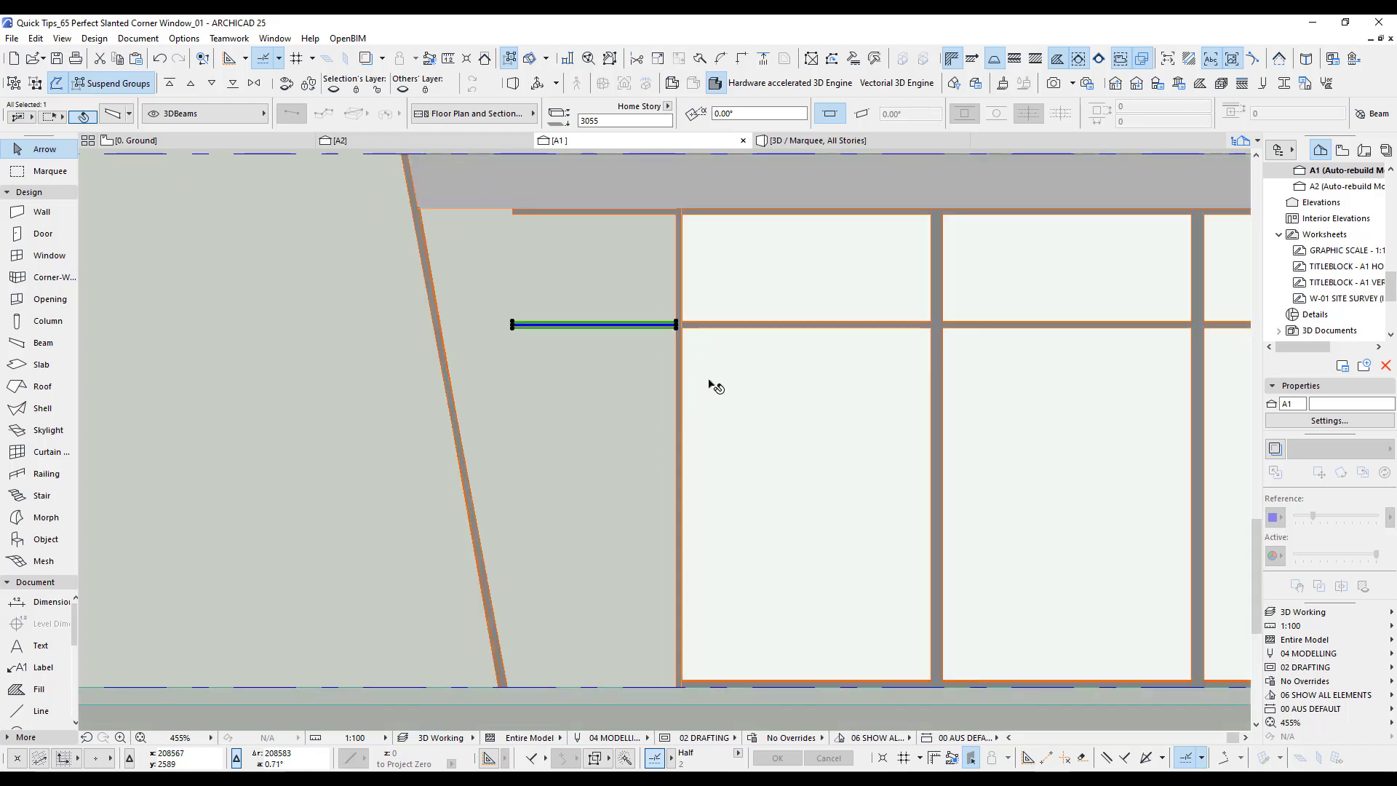
{"action": "key", "text": "ctrl+shift+d"}
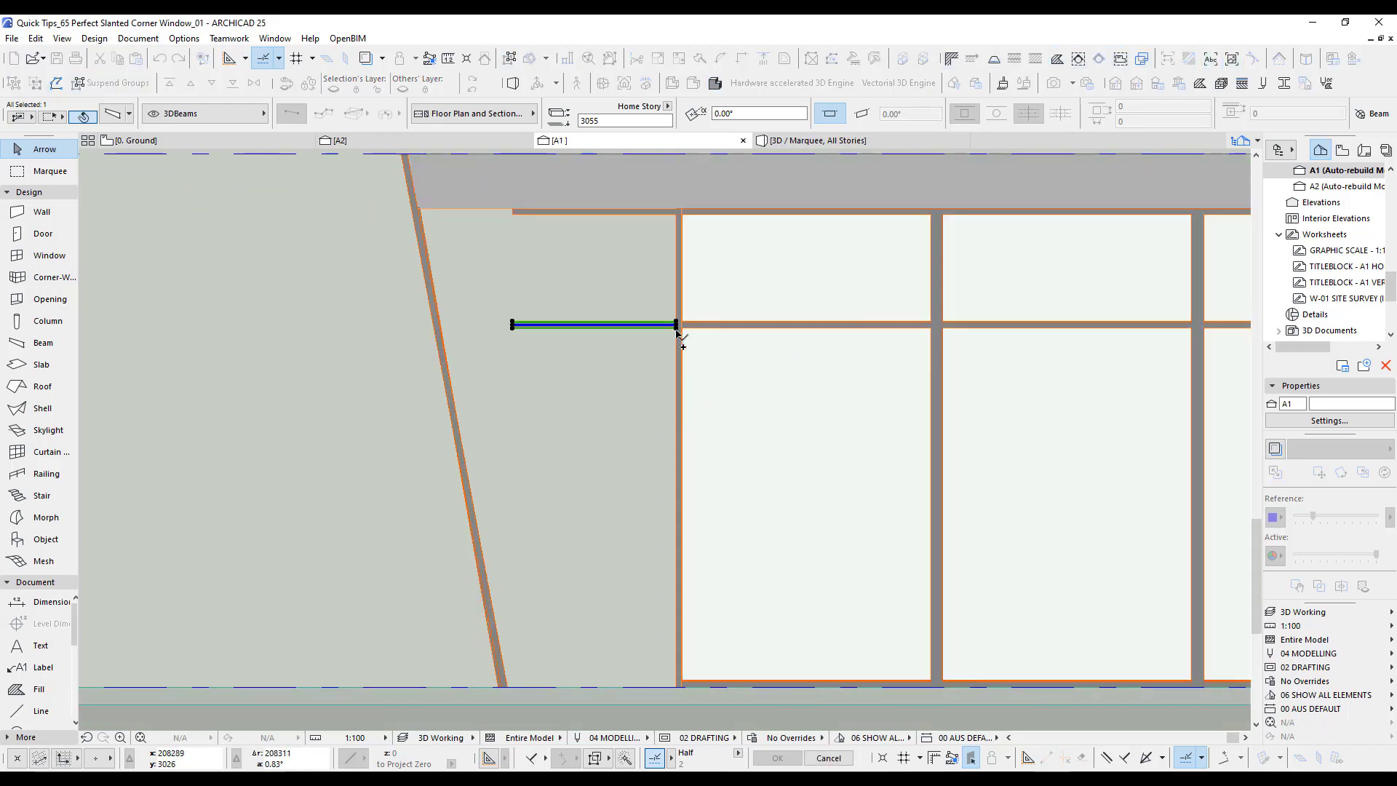
{"action": "scroll", "coordinate": [684, 685], "scroll_direction": "up", "scroll_amount": 5}
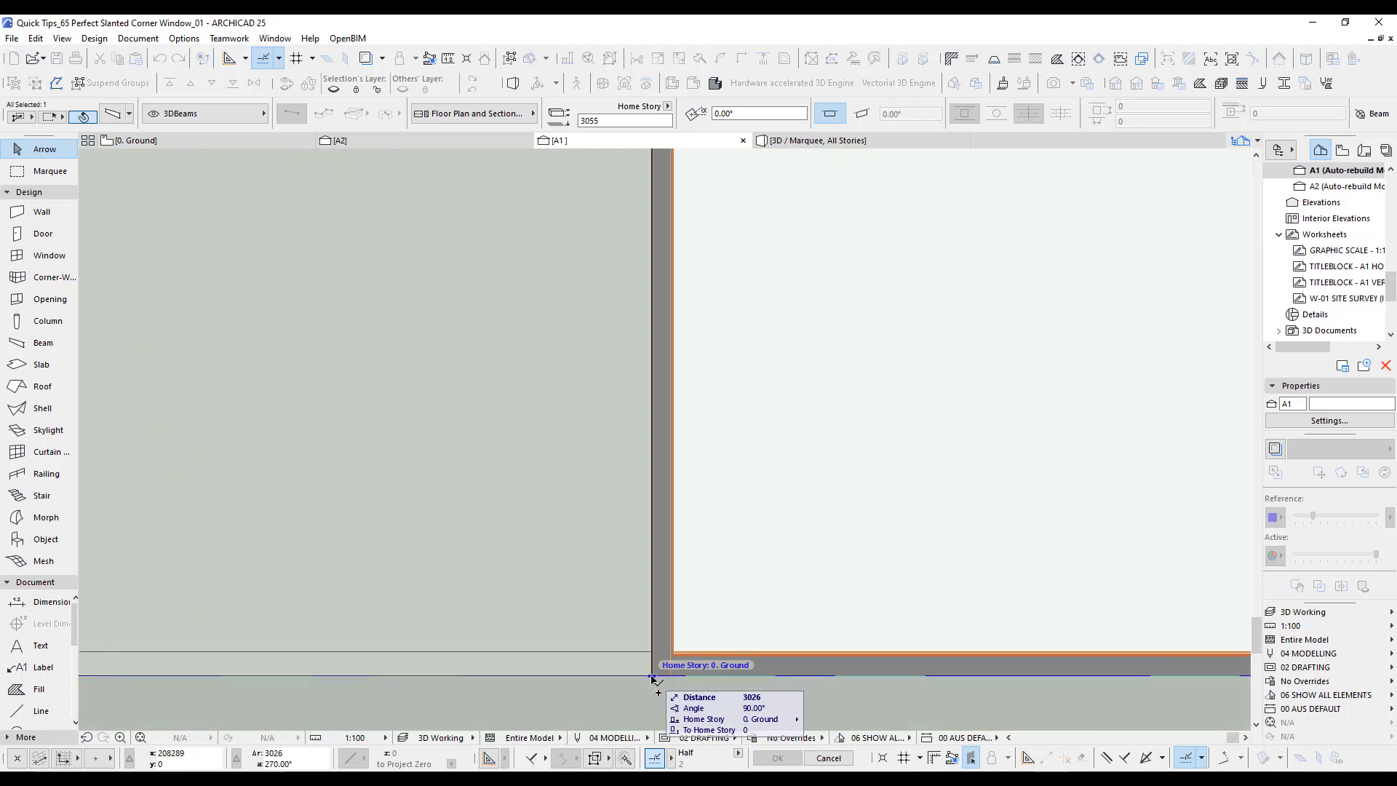
{"action": "left_click", "coordinate": [652, 677]}
{"action": "scroll", "coordinate": [899, 575], "scroll_direction": "down", "scroll_amount": 2}
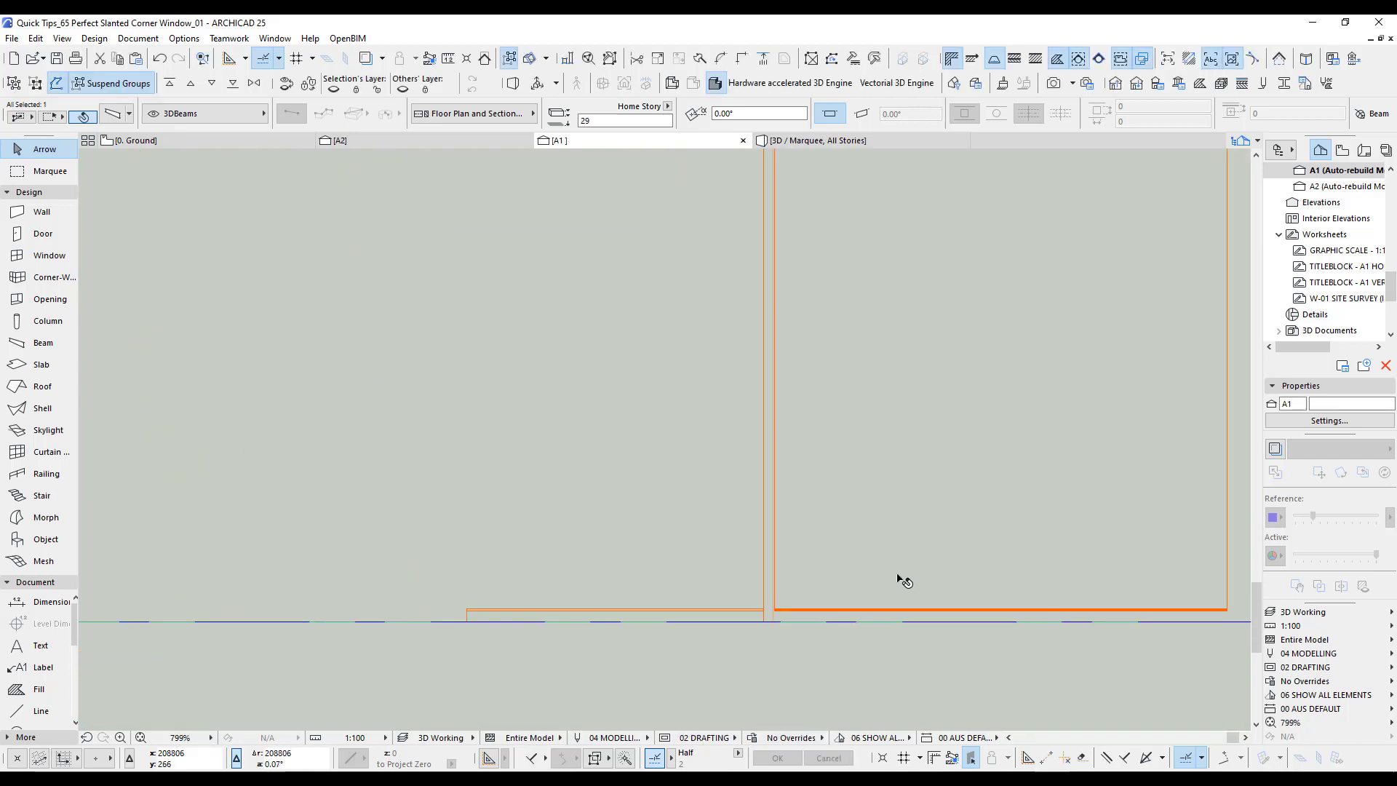
{"action": "scroll", "coordinate": [855, 593], "scroll_direction": "down", "scroll_amount": 5}
{"action": "left_click", "coordinate": [669, 250]}
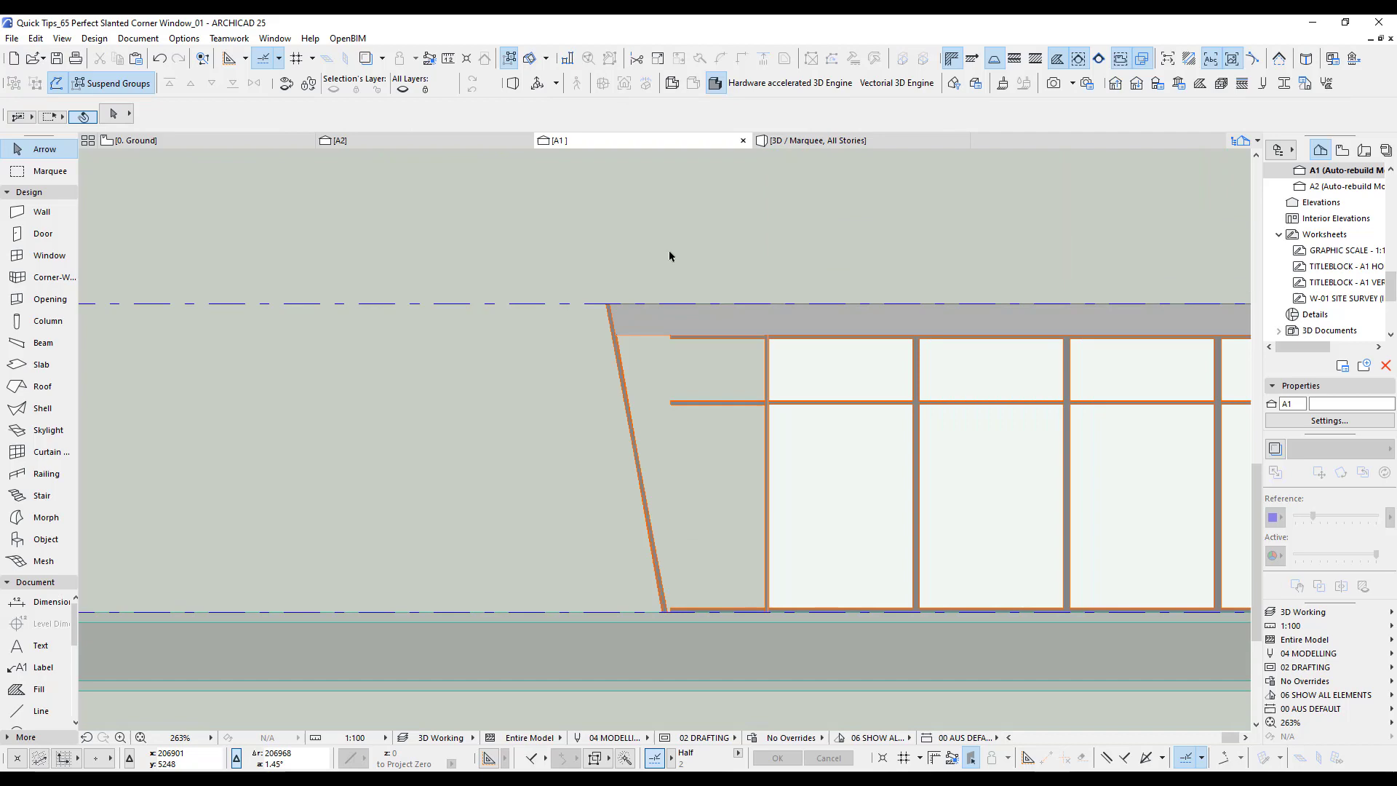
Step: Examine the position of the three beams relative to the slanted window in 3D and in section A2
{"action": "key", "text": "F3"}
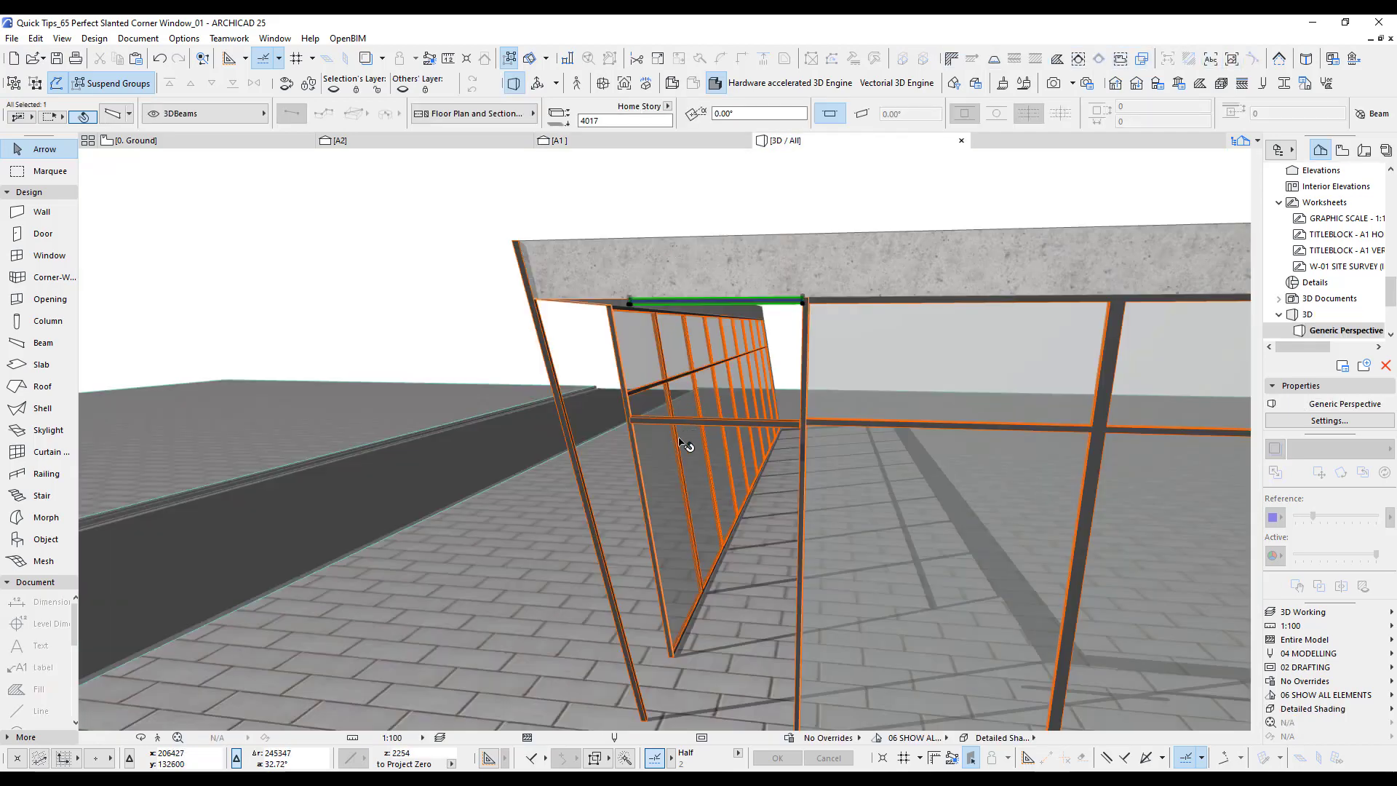
{"action": "middle_click_drag", "start_coordinate": [693, 490], "coordinate": [775, 433], "text": "shift"}
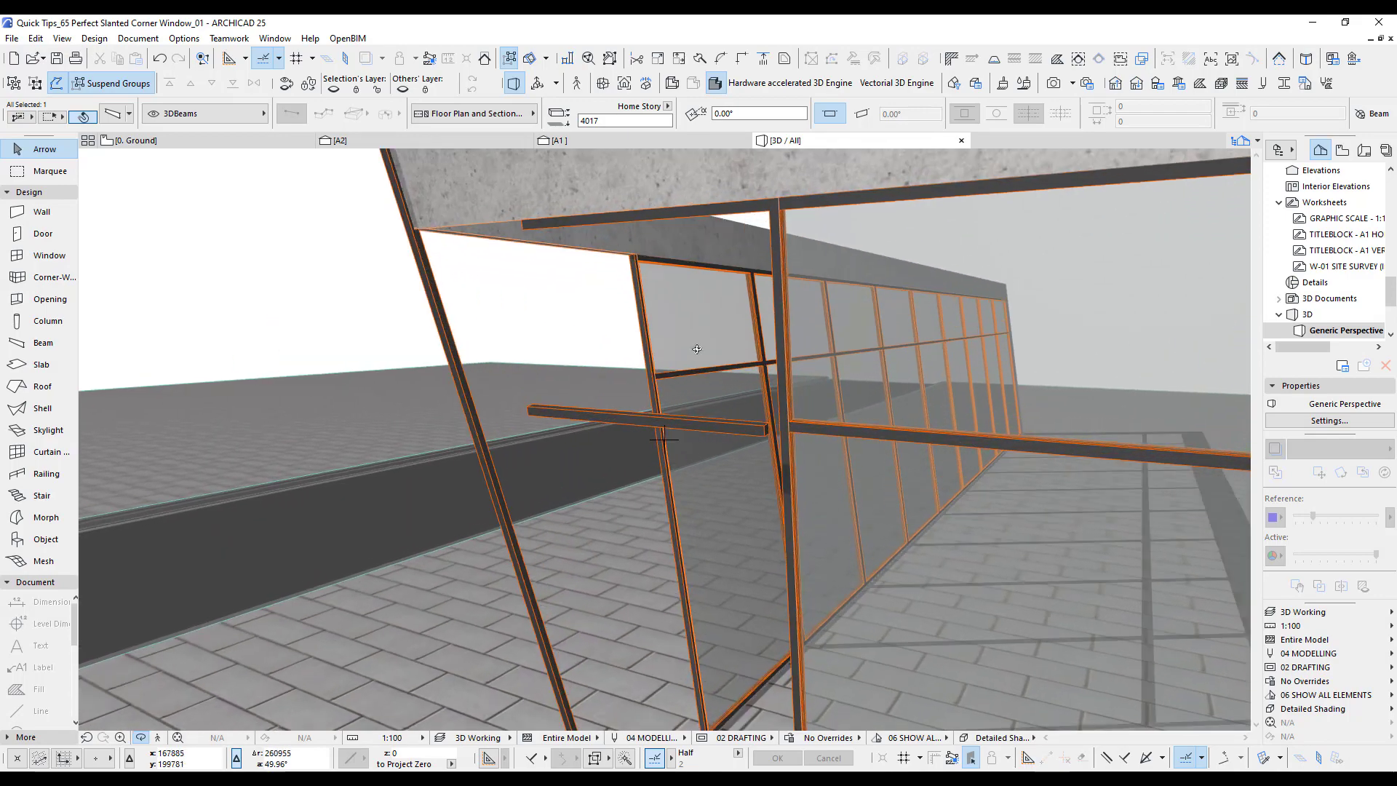
{"action": "key", "text": "F2"}
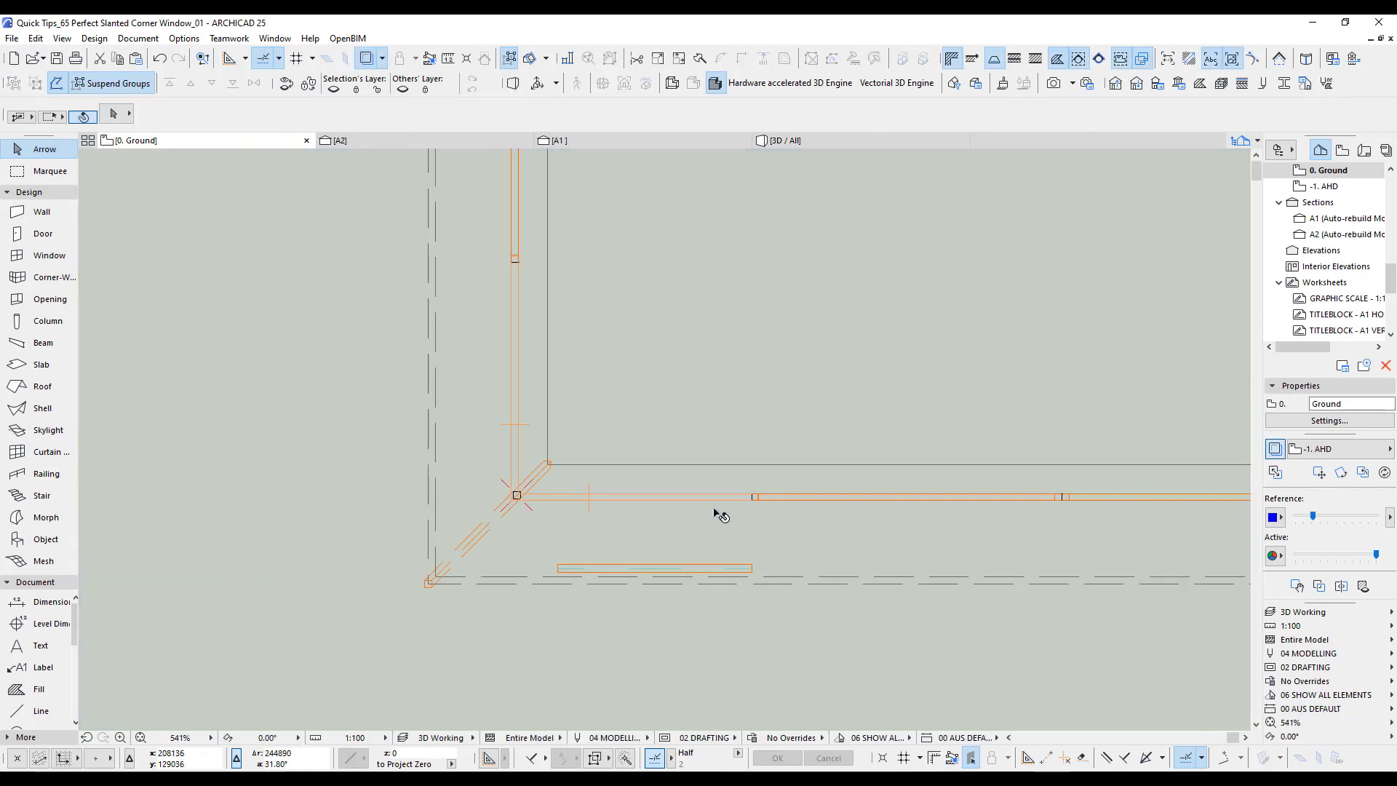
{"action": "left_click", "coordinate": [401, 142]}
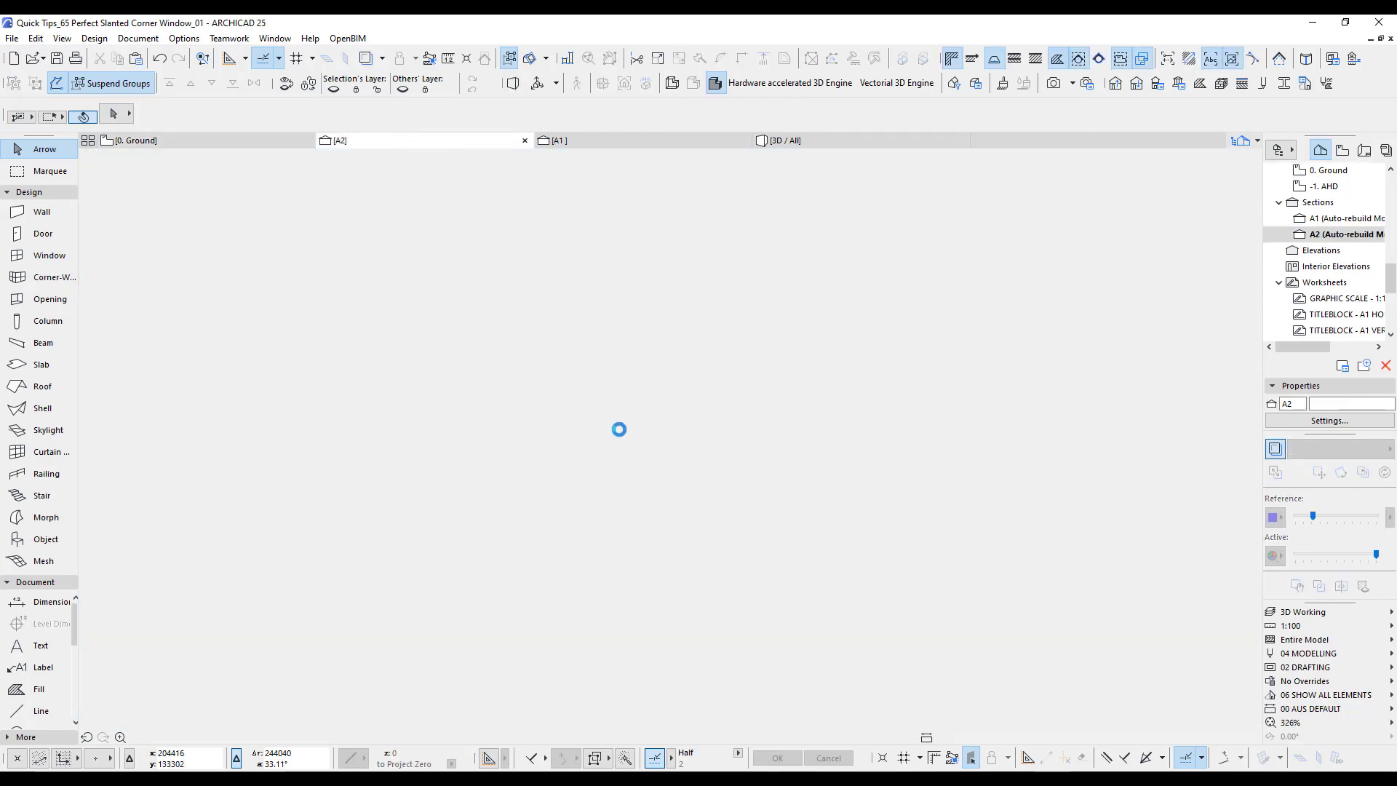
{"action": "scroll", "coordinate": [711, 438], "scroll_direction": "down", "scroll_amount": 6}
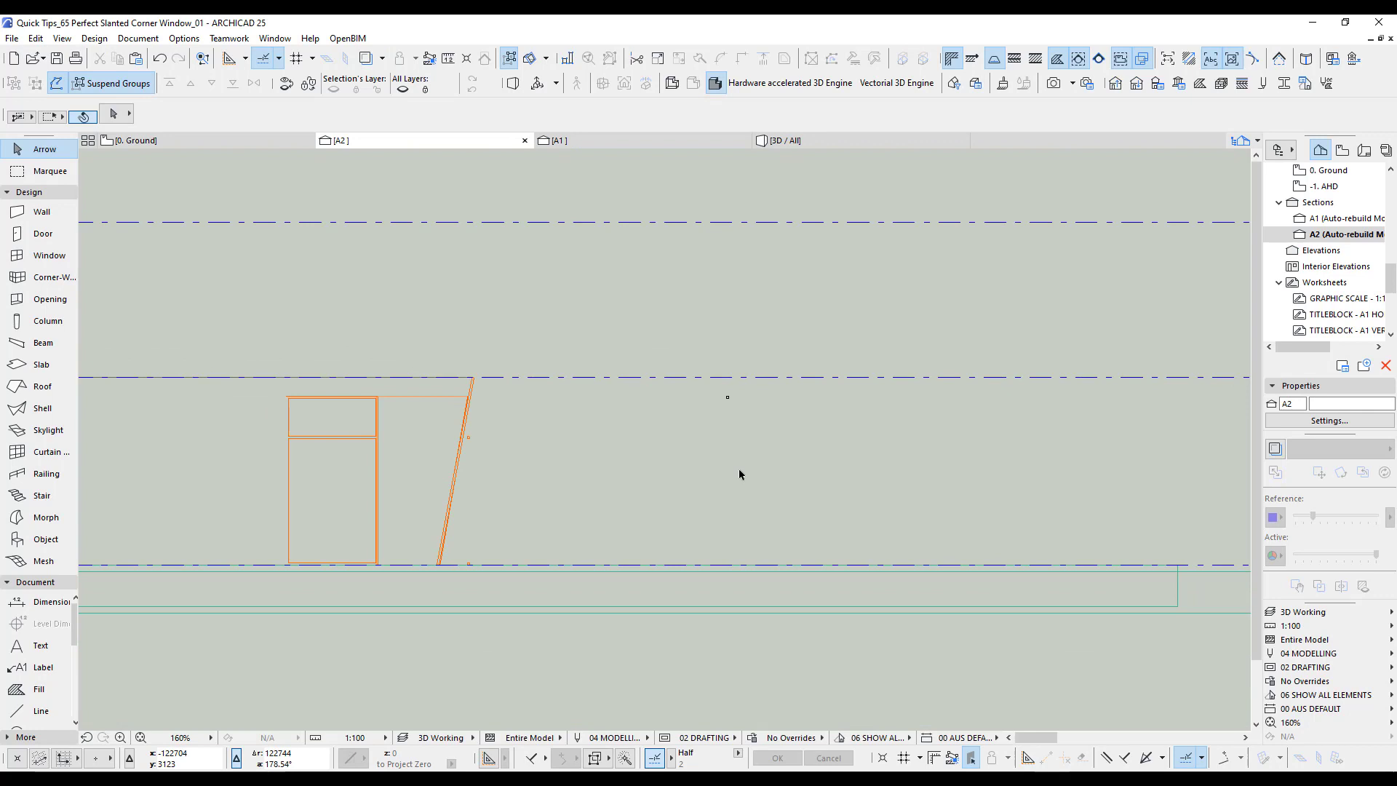
{"action": "scroll", "coordinate": [564, 482], "scroll_direction": "up", "scroll_amount": 5}
{"action": "scroll", "coordinate": [575, 499], "scroll_direction": "up", "scroll_amount": 2}
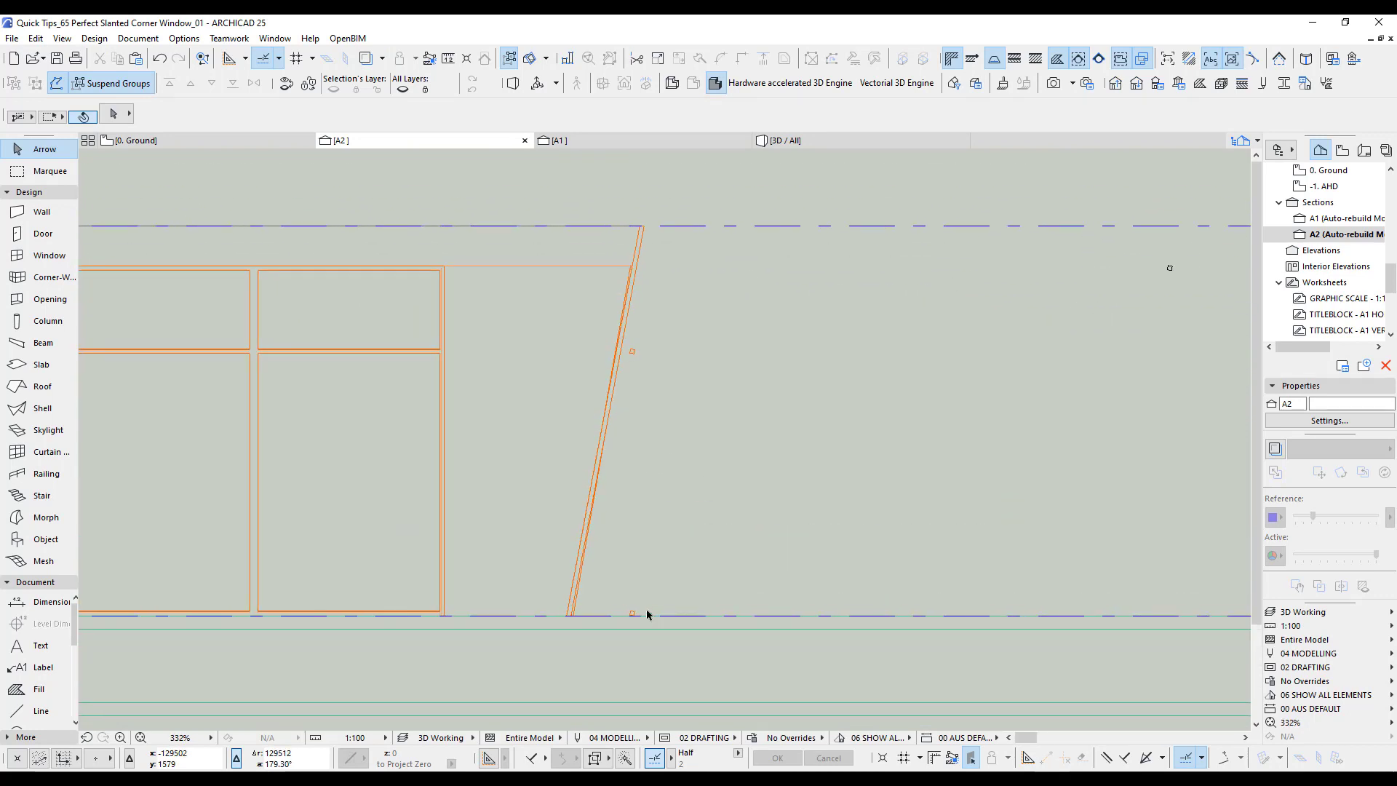
{"action": "key", "text": "F2"}
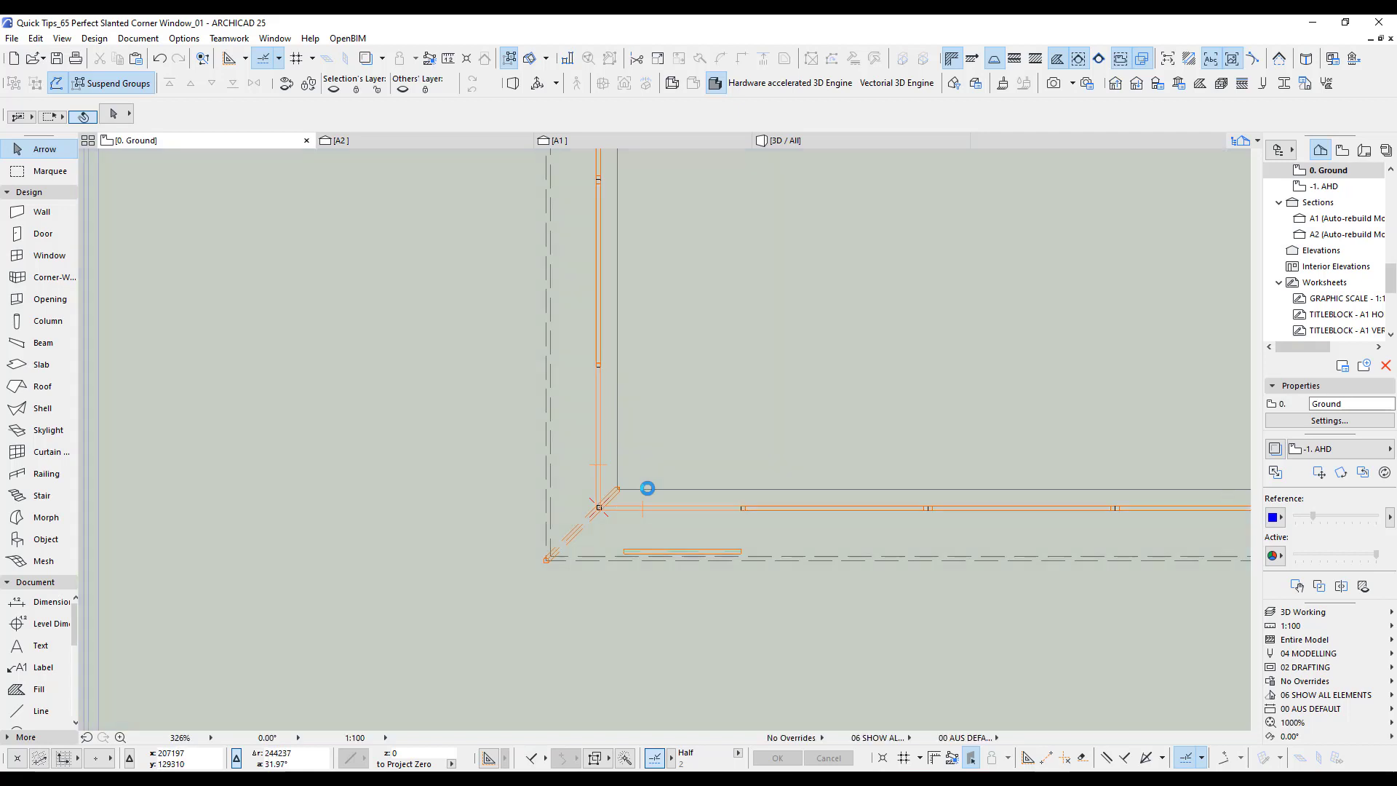
Step: On the ground floor plan, move the A2 section line horizontally about 20.5 m so it cuts through the corner beams
{"action": "scroll", "coordinate": [646, 489], "scroll_direction": "down", "scroll_amount": 10}
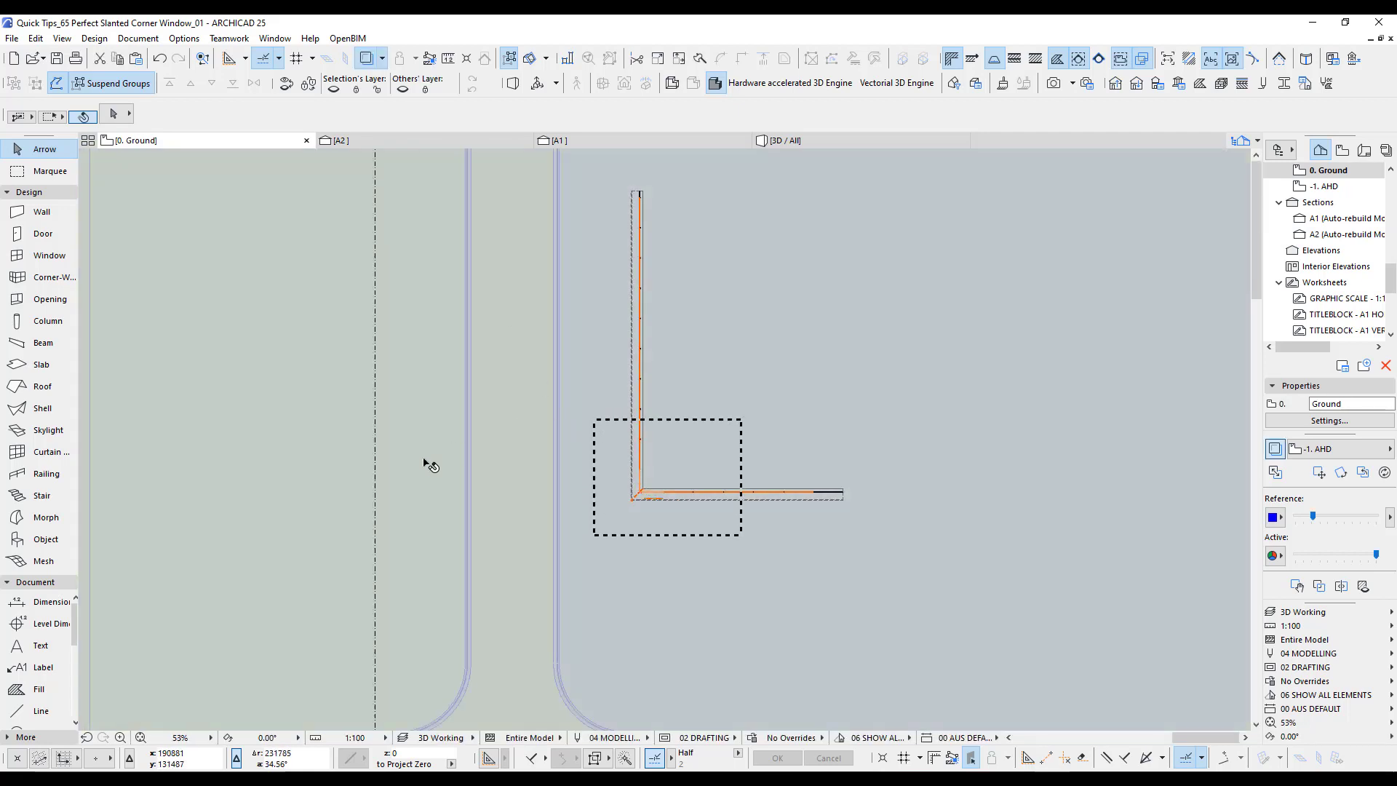
{"action": "scroll", "coordinate": [427, 463], "scroll_direction": "down", "scroll_amount": 5}
{"action": "scroll", "coordinate": [434, 466], "scroll_direction": "up", "scroll_amount": 10}
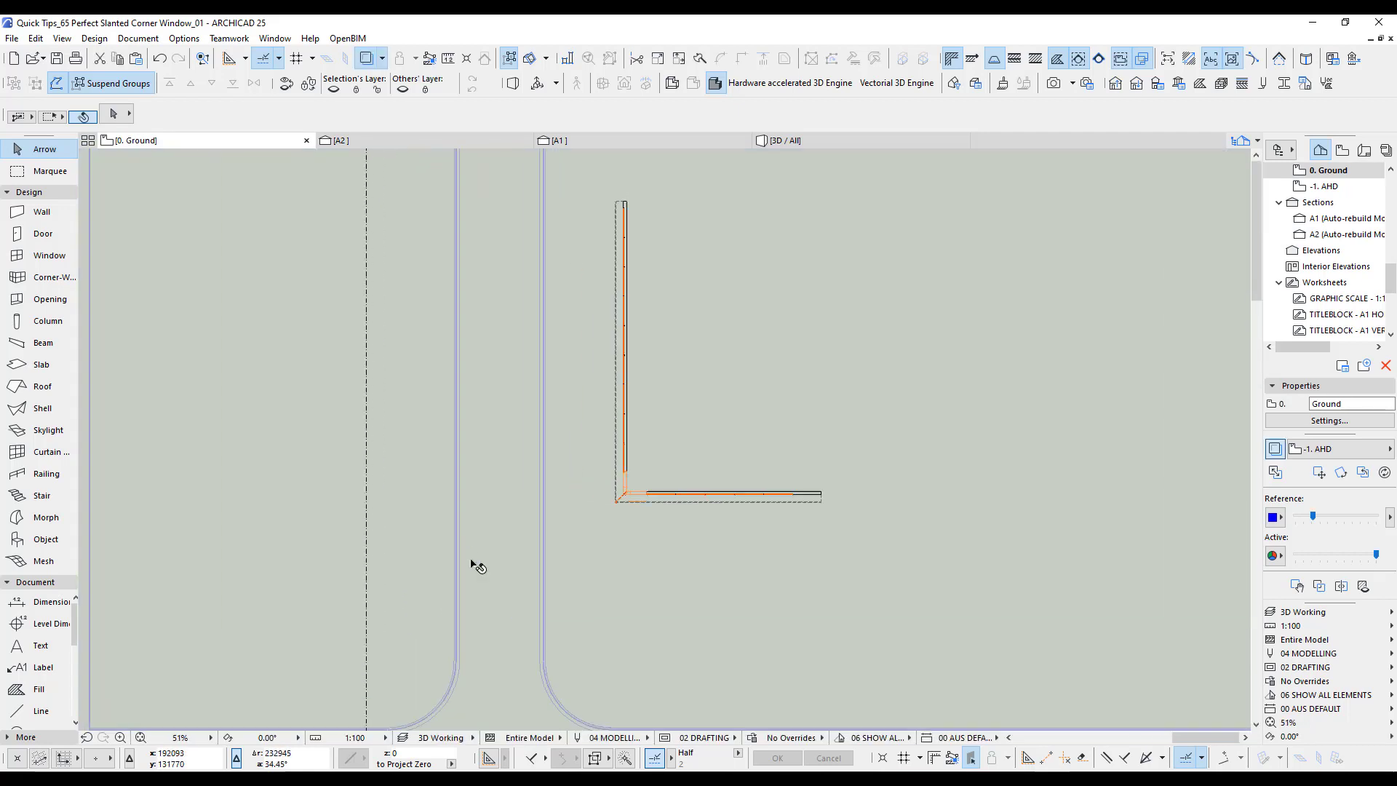
{"action": "scroll", "coordinate": [384, 461], "scroll_direction": "down", "scroll_amount": 2}
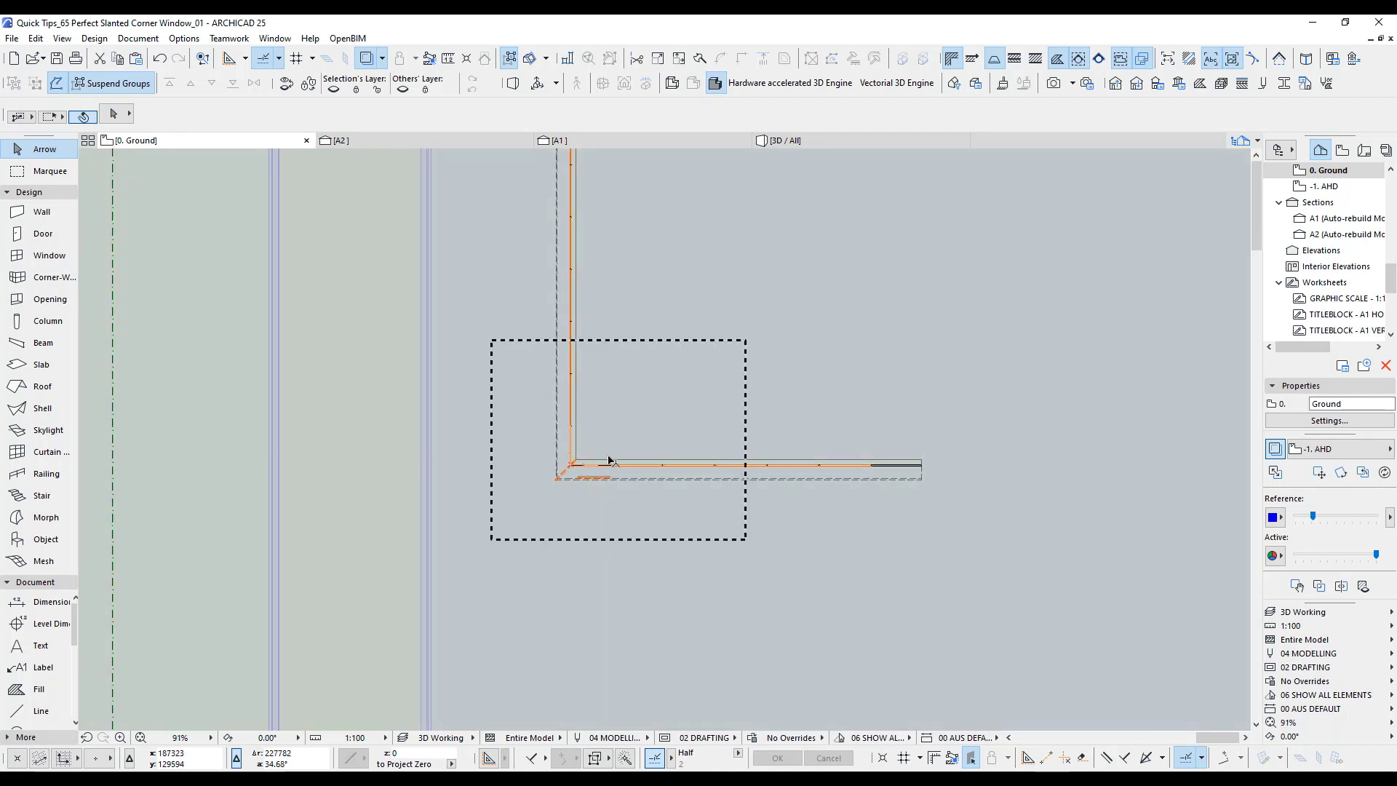
{"action": "key", "text": "Escape"}
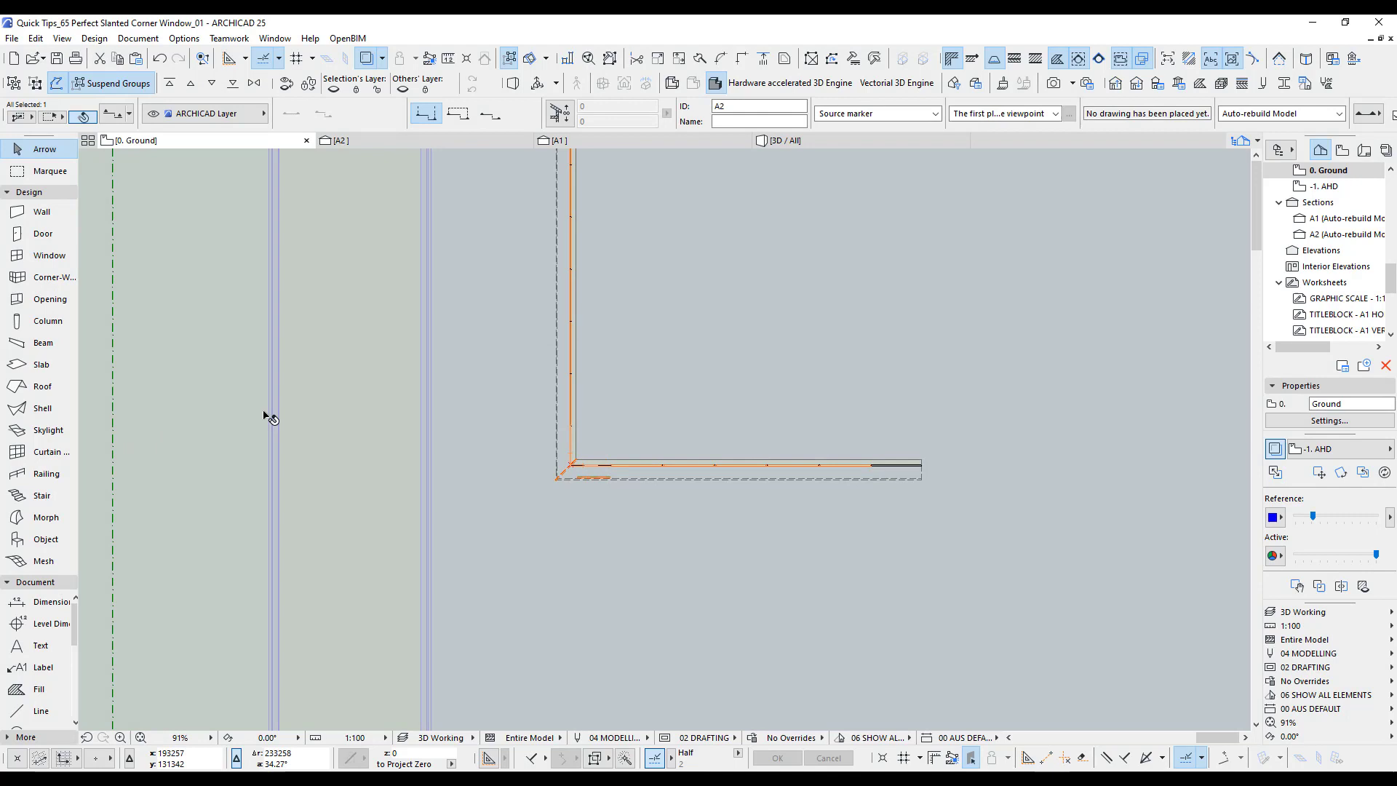
{"action": "key", "text": "ctrl+d"}
{"action": "left_click", "coordinate": [112, 433]}
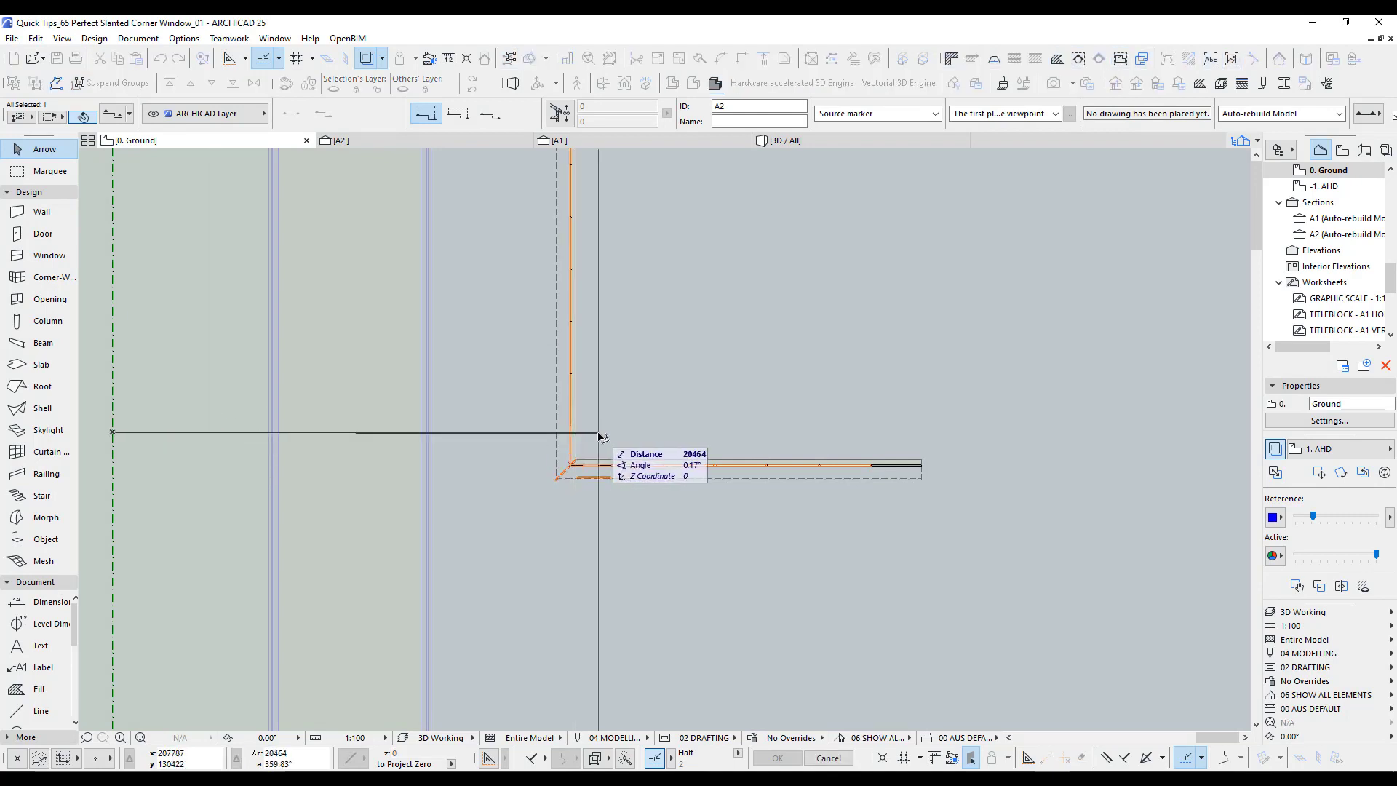
{"action": "scroll", "coordinate": [600, 434], "scroll_direction": "up", "scroll_amount": 2}
{"action": "scroll", "coordinate": [599, 436], "scroll_direction": "up", "scroll_amount": 1}
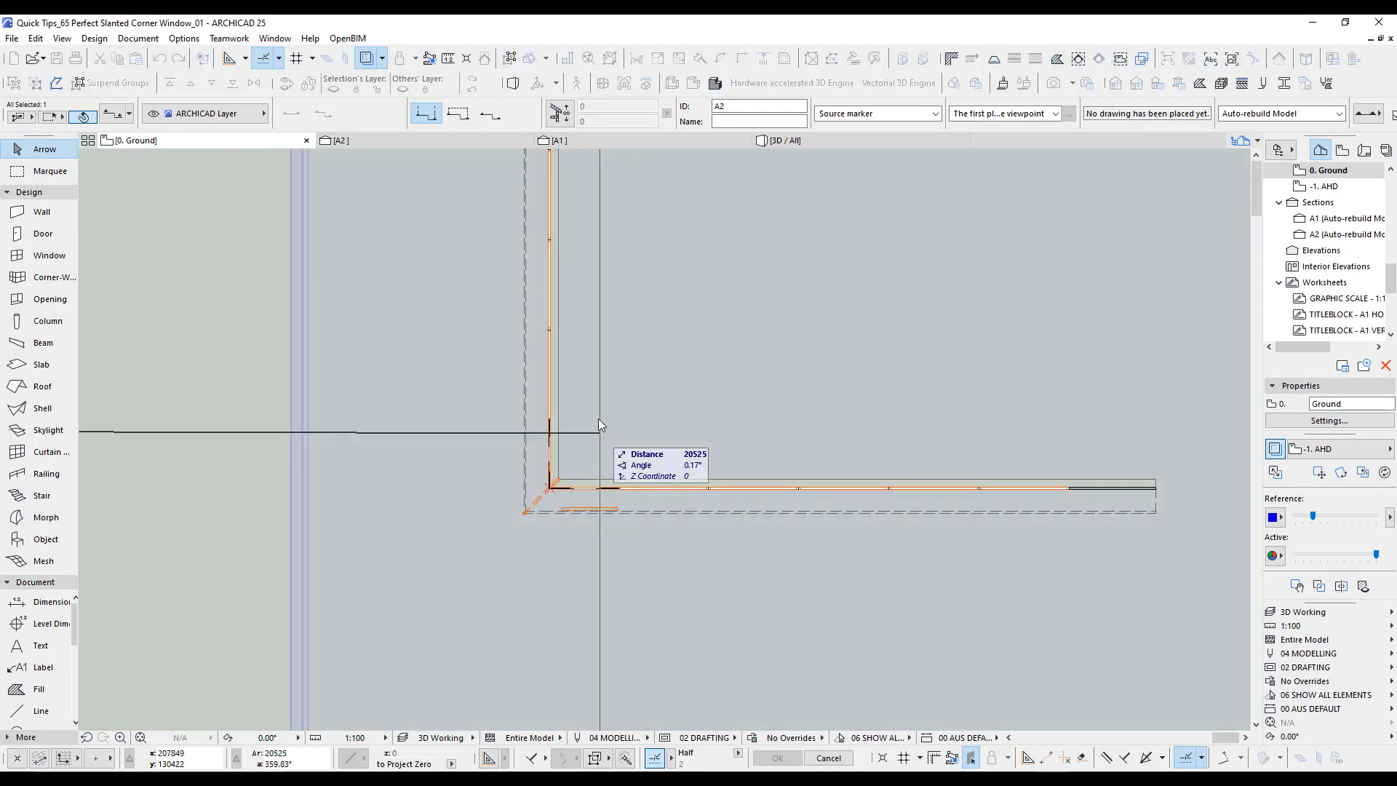
{"action": "key", "text": "shift"}
{"action": "left_click", "coordinate": [598, 419], "text": "shift"}
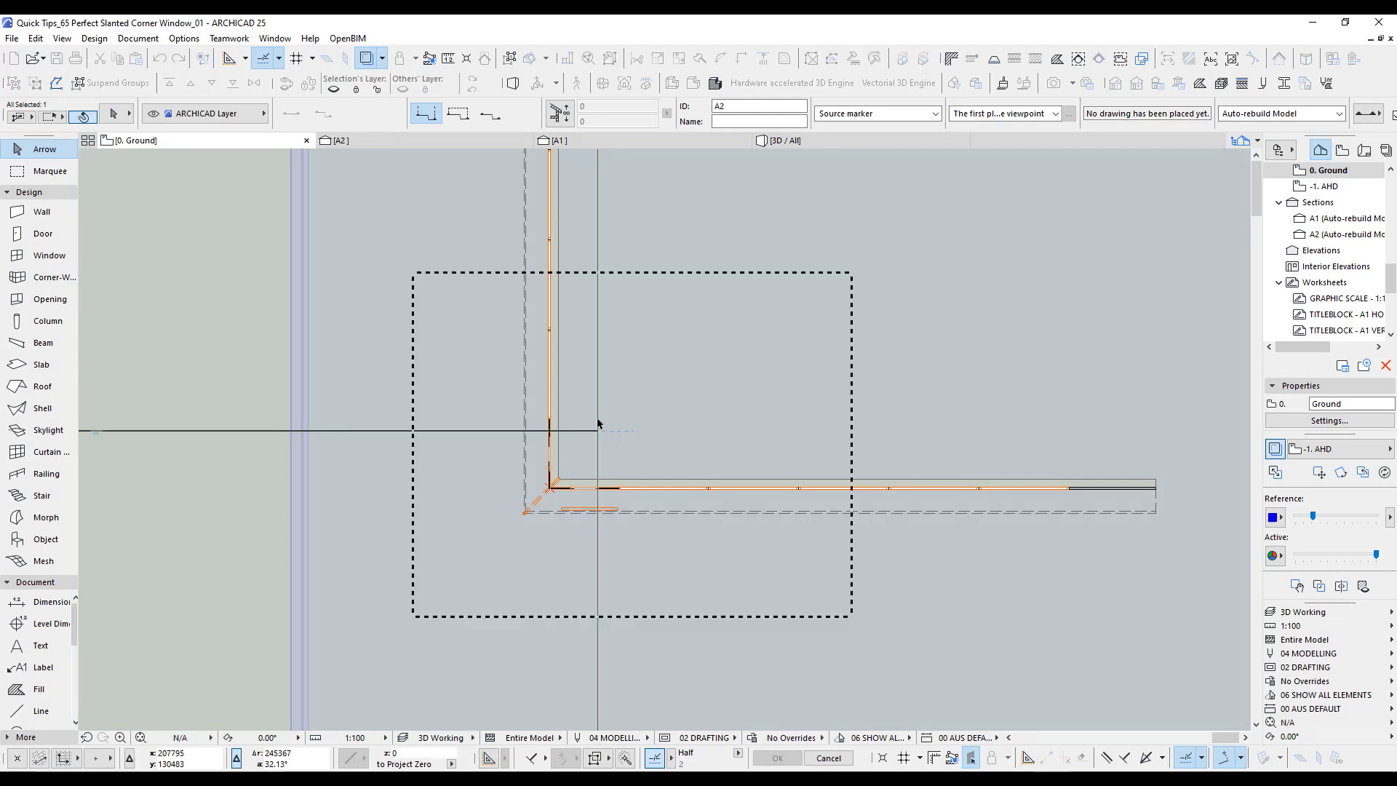
Step: In section A2, move the transom beam by its upper corner horizontally onto the slanted window frame
{"action": "left_click", "coordinate": [427, 141]}
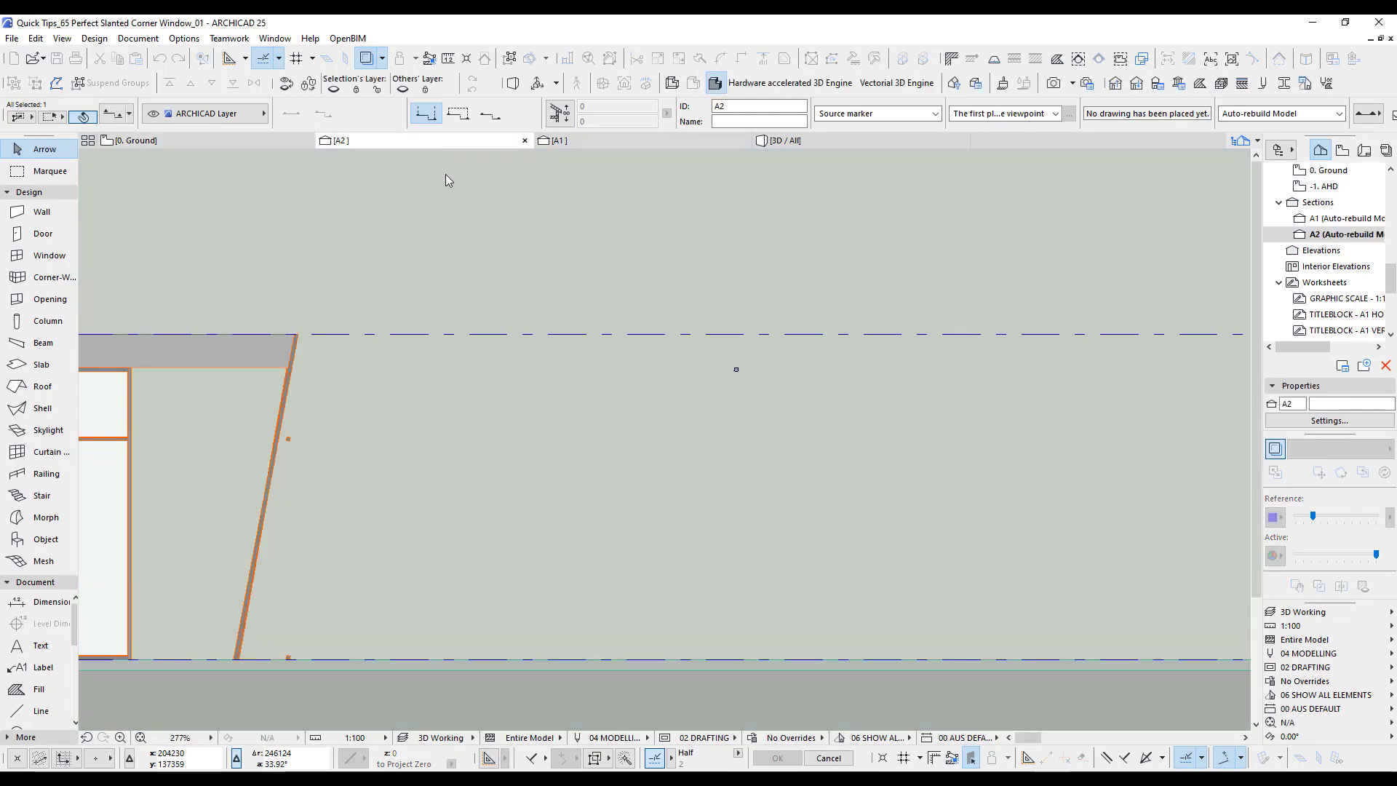
{"action": "left_click", "coordinate": [608, 304]}
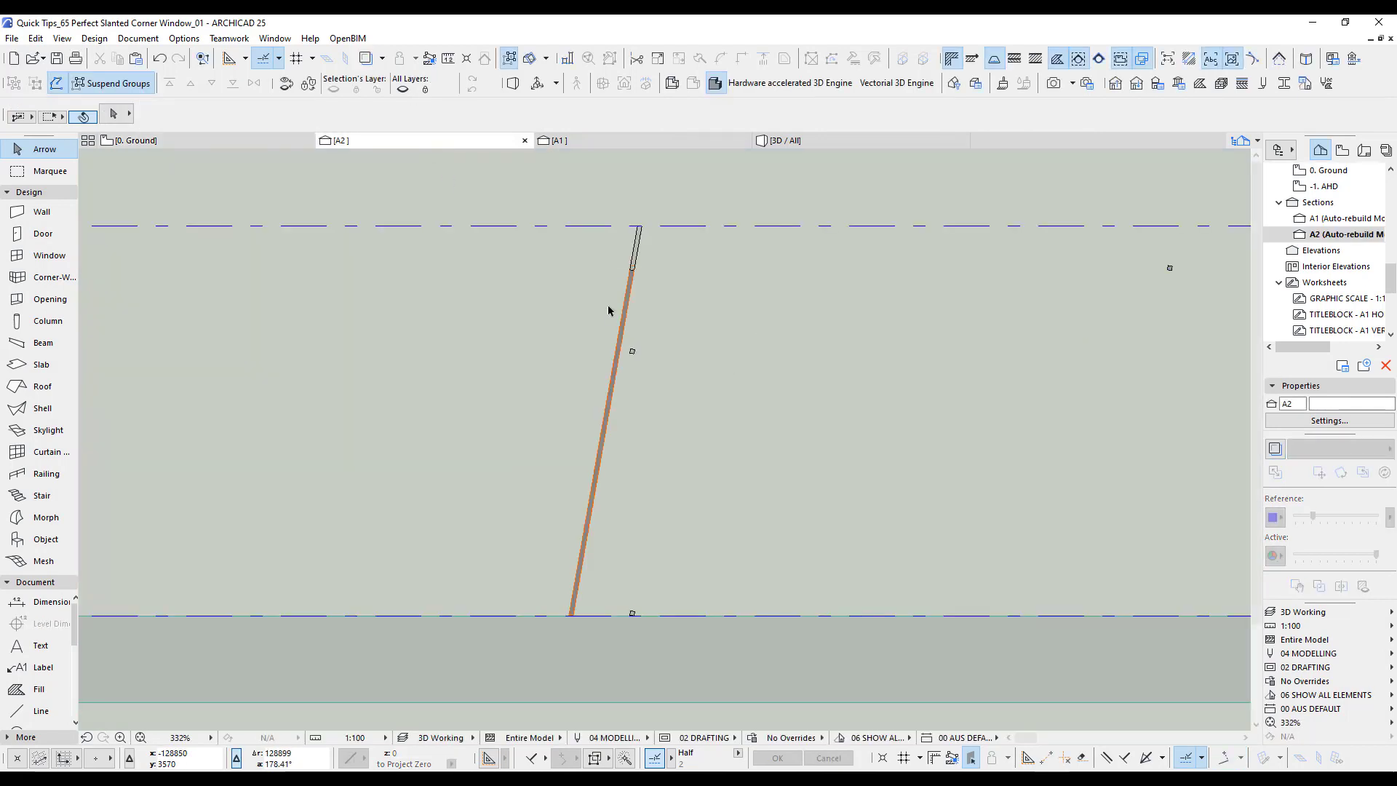
{"action": "scroll", "coordinate": [626, 349], "scroll_direction": "up", "scroll_amount": 6}
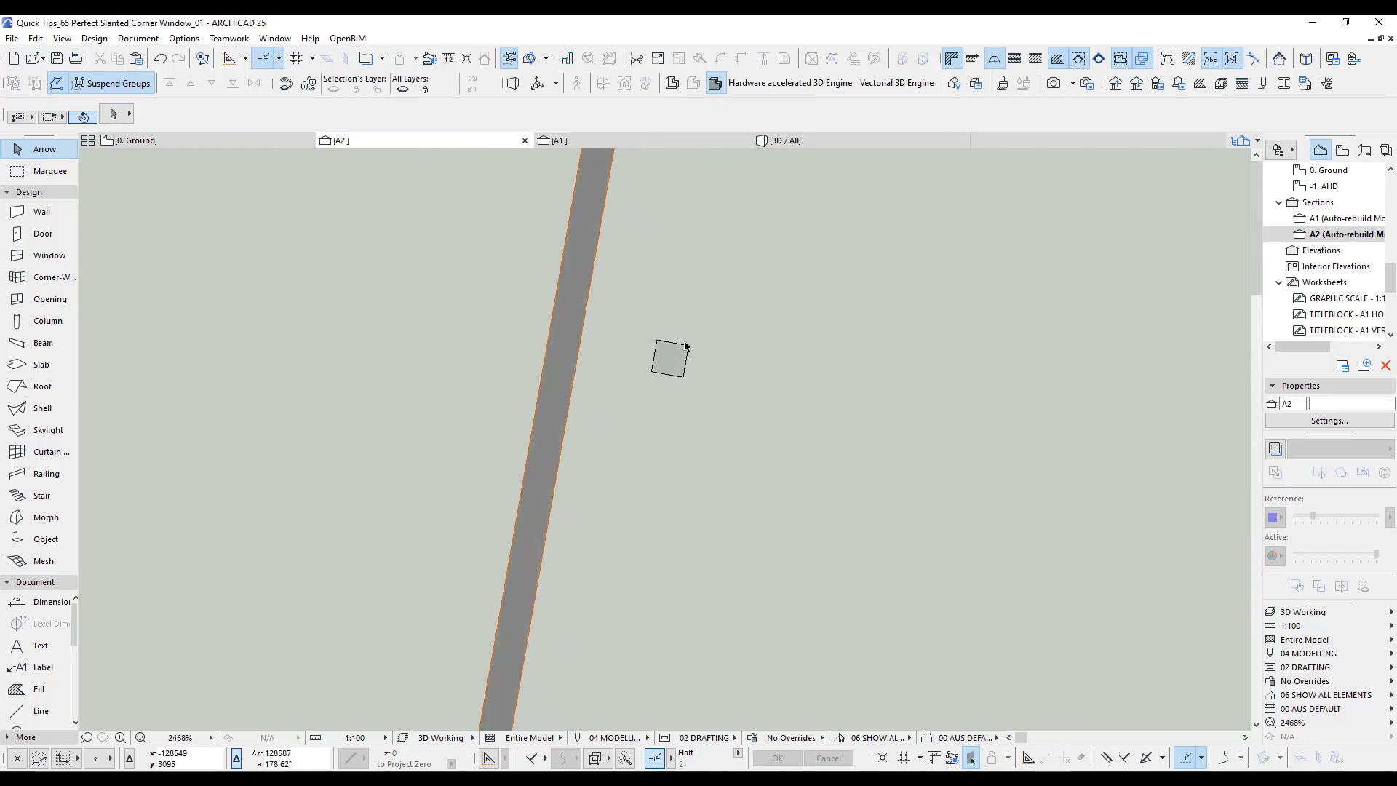
{"action": "left_click", "coordinate": [691, 339]}
{"action": "scroll", "coordinate": [649, 322], "scroll_direction": "up", "scroll_amount": 5}
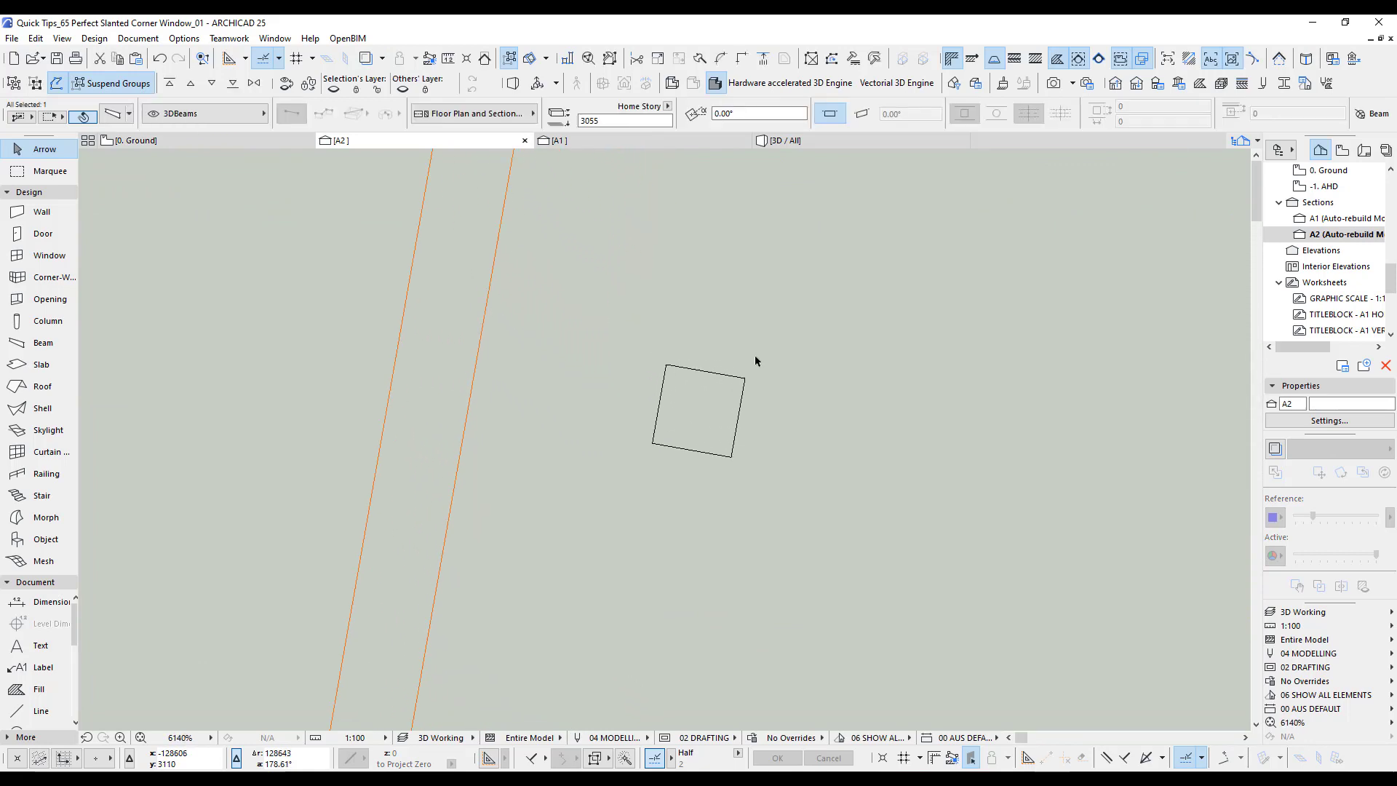
{"action": "key", "text": "ctrl+d"}
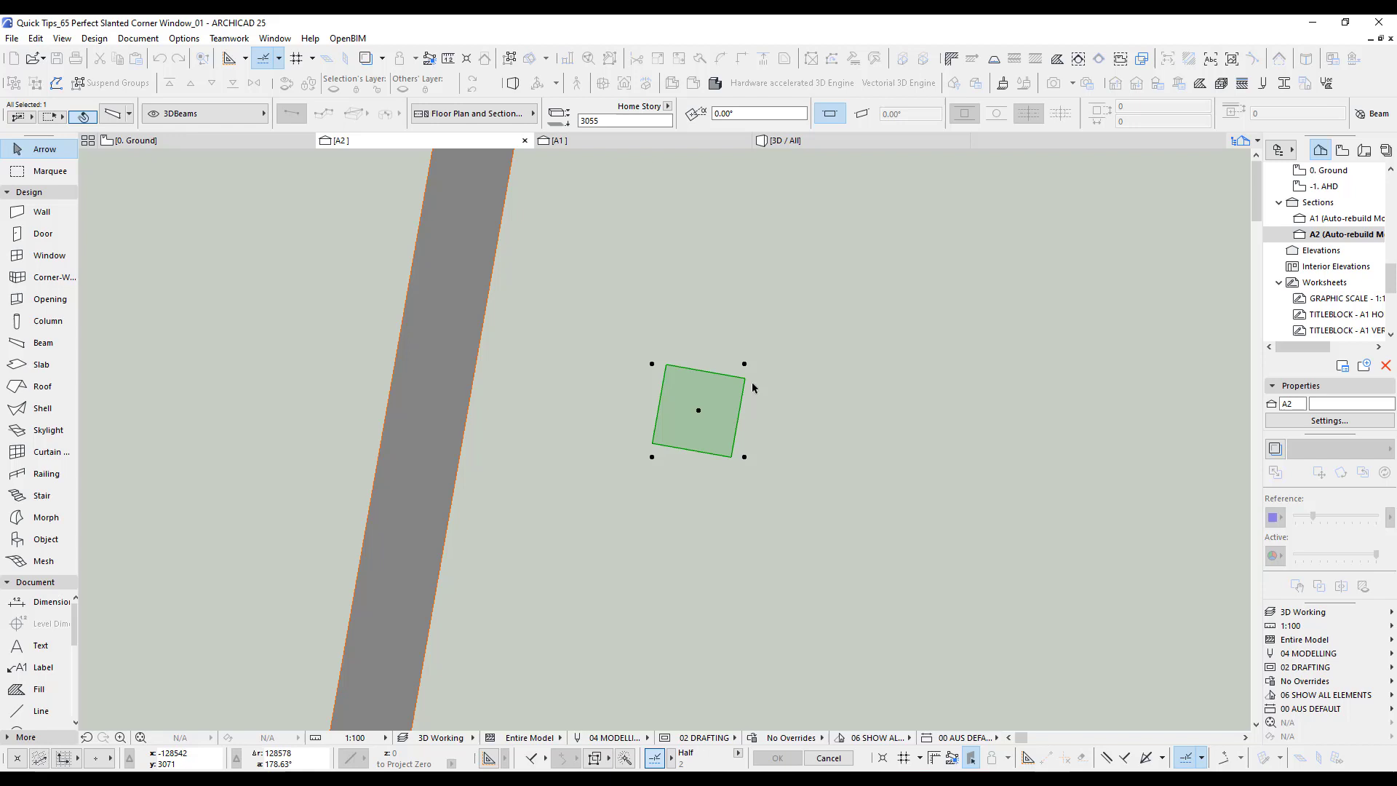
{"action": "left_click", "coordinate": [744, 378]}
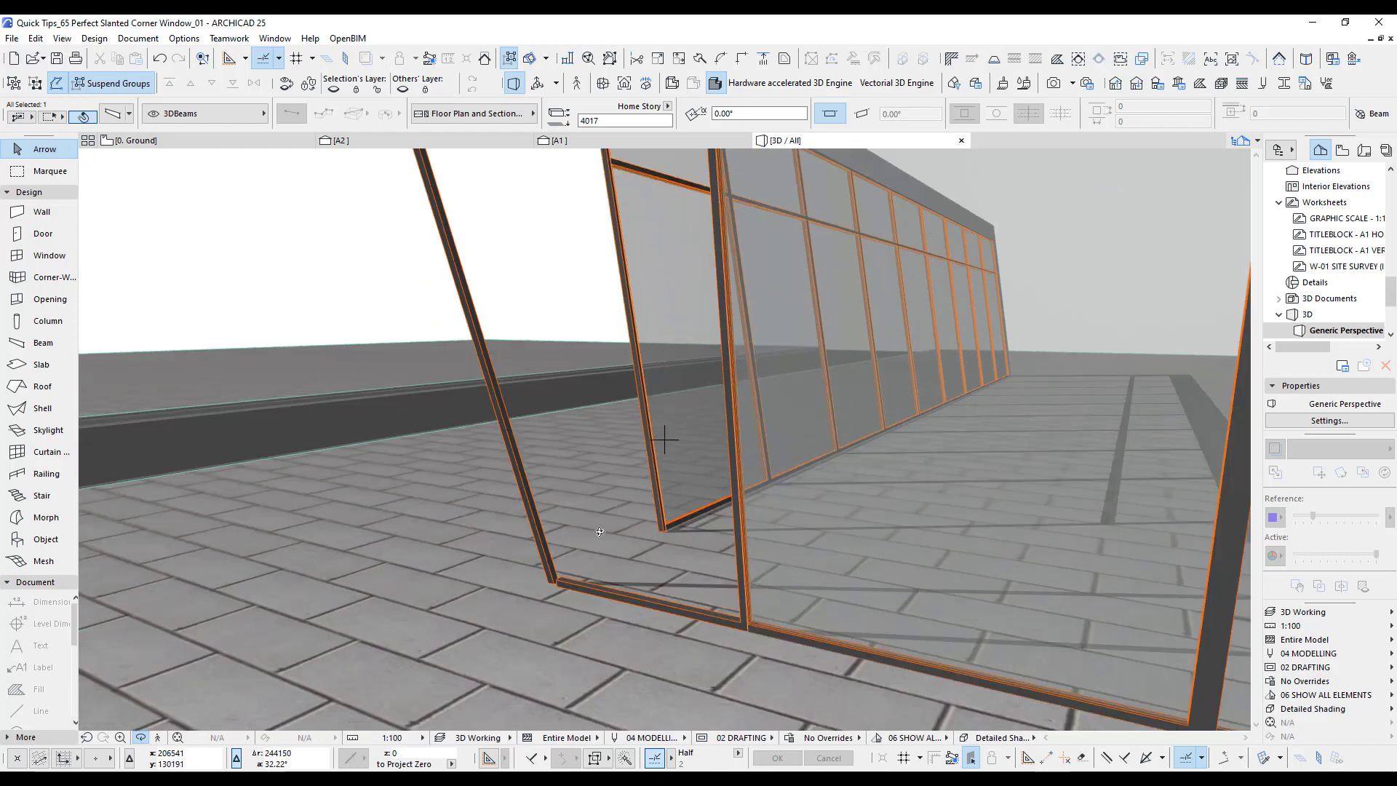
Step: In 3D, shorten the slanted corner column along its slant to the underside of the concrete fascia, at a height of 4039 mm
{"action": "middle_click_drag", "start_coordinate": [679, 518], "coordinate": [970, 499], "text": "shift"}
{"action": "middle_click_drag", "start_coordinate": [609, 521], "coordinate": [800, 610], "text": "shift"}
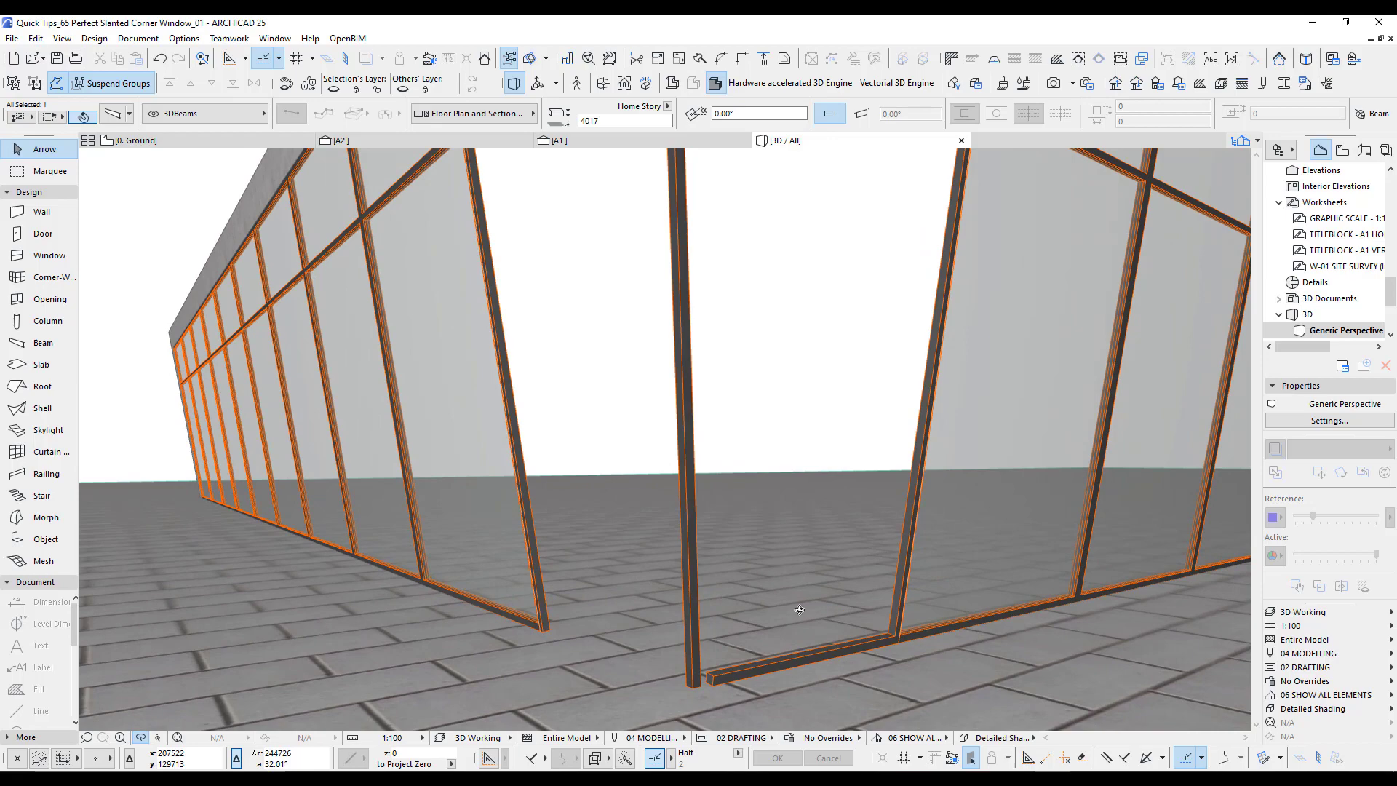
{"action": "middle_click_drag", "start_coordinate": [710, 647], "coordinate": [670, 486], "text": "shift"}
{"action": "middle_click_drag", "start_coordinate": [687, 540], "coordinate": [533, 528], "text": "shift"}
{"action": "left_click", "coordinate": [50, 168]}
{"action": "left_click", "coordinate": [44, 149]}
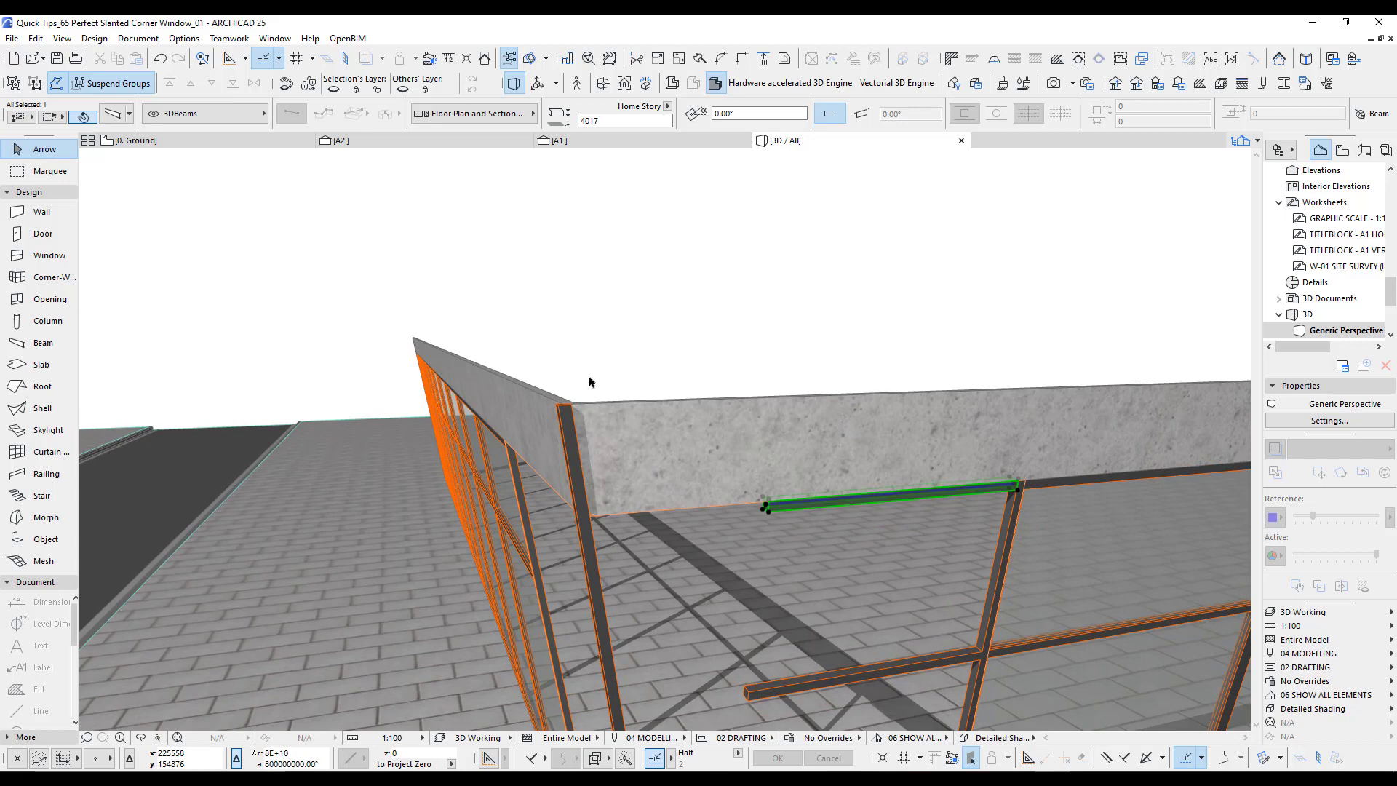
{"action": "left_click", "coordinate": [572, 426]}
{"action": "middle_click_drag", "start_coordinate": [572, 425], "coordinate": [632, 437], "text": "shift"}
{"action": "left_click", "coordinate": [627, 422]}
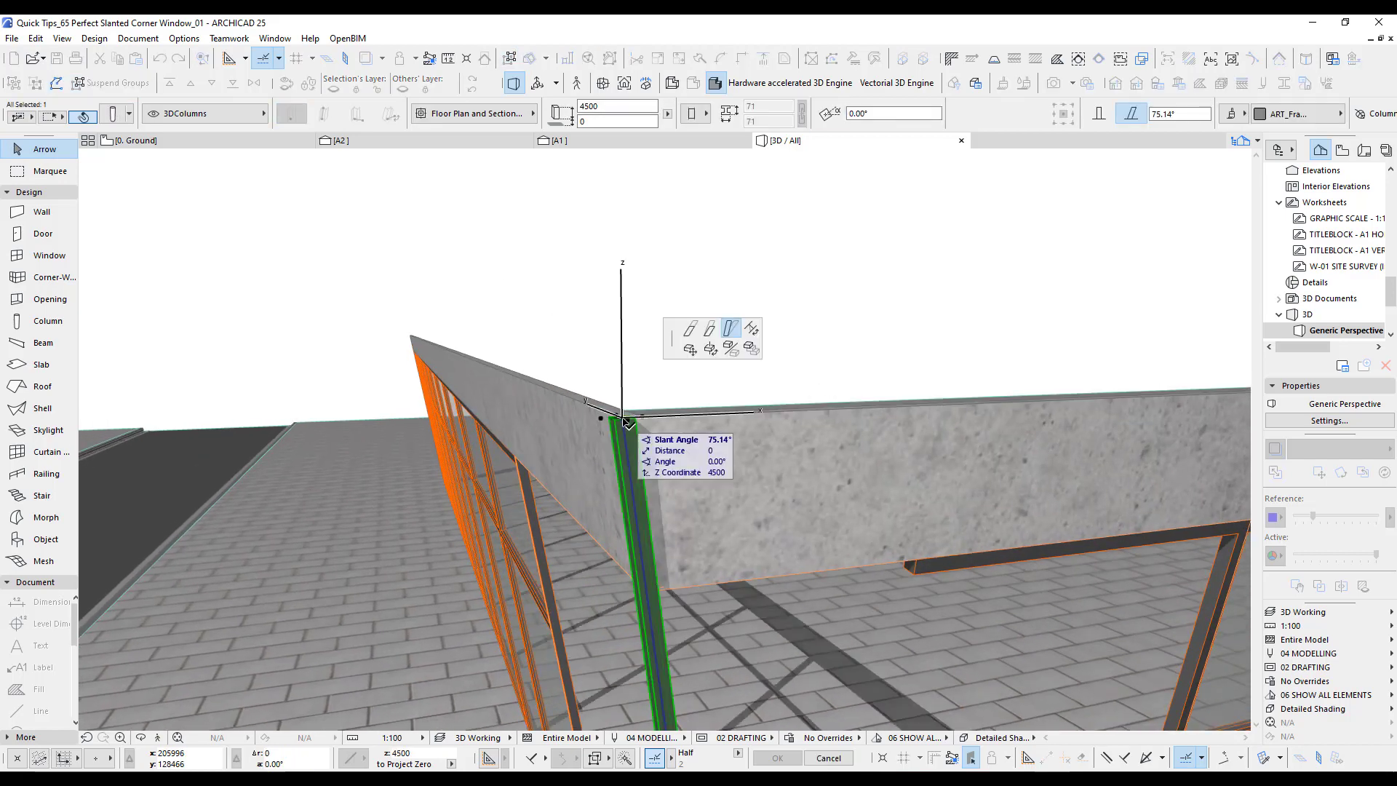
{"action": "left_click", "coordinate": [697, 338]}
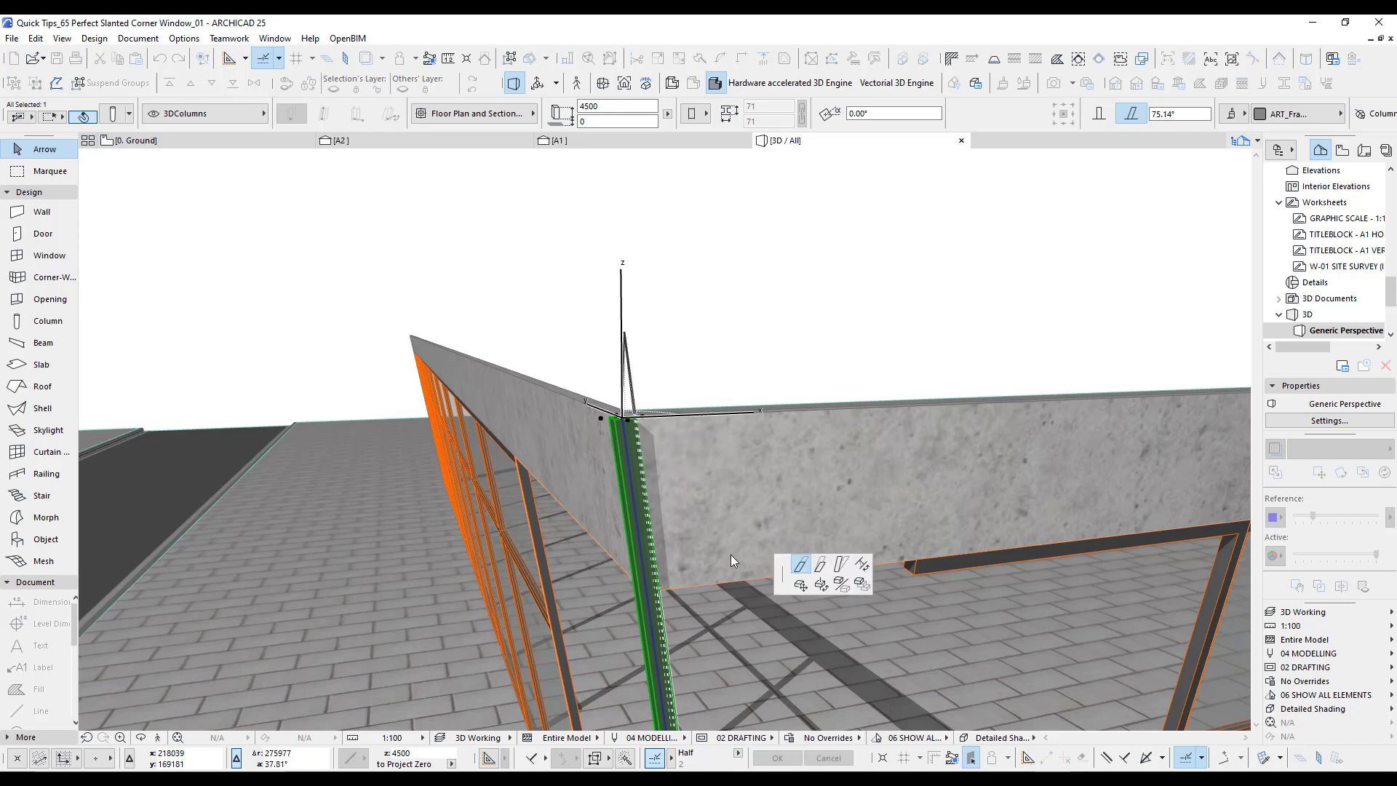
{"action": "left_click", "coordinate": [653, 585]}
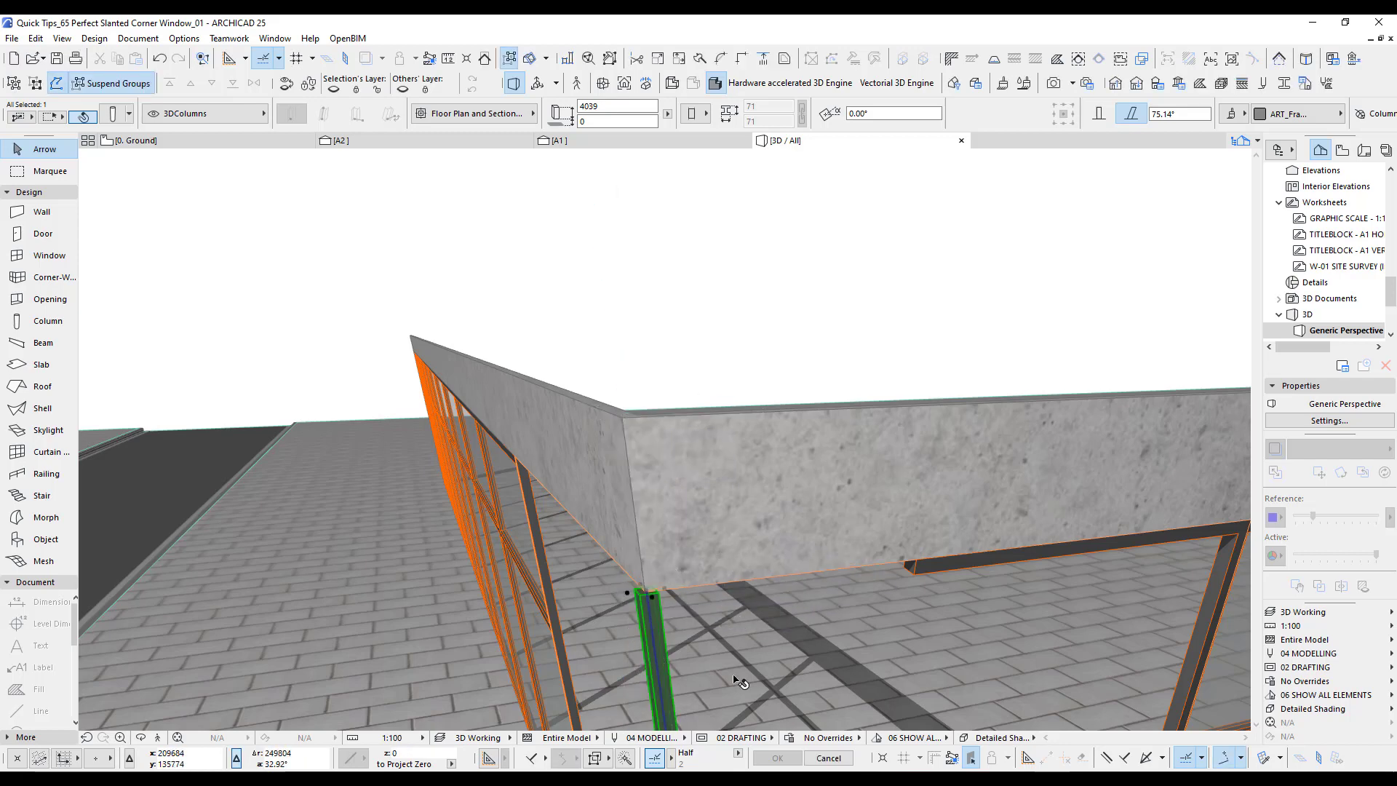
Step: Stretch the free end of the sill beam along its axis so it extends past the base of the corner column
{"action": "middle_click_drag", "start_coordinate": [734, 679], "coordinate": [719, 450]}
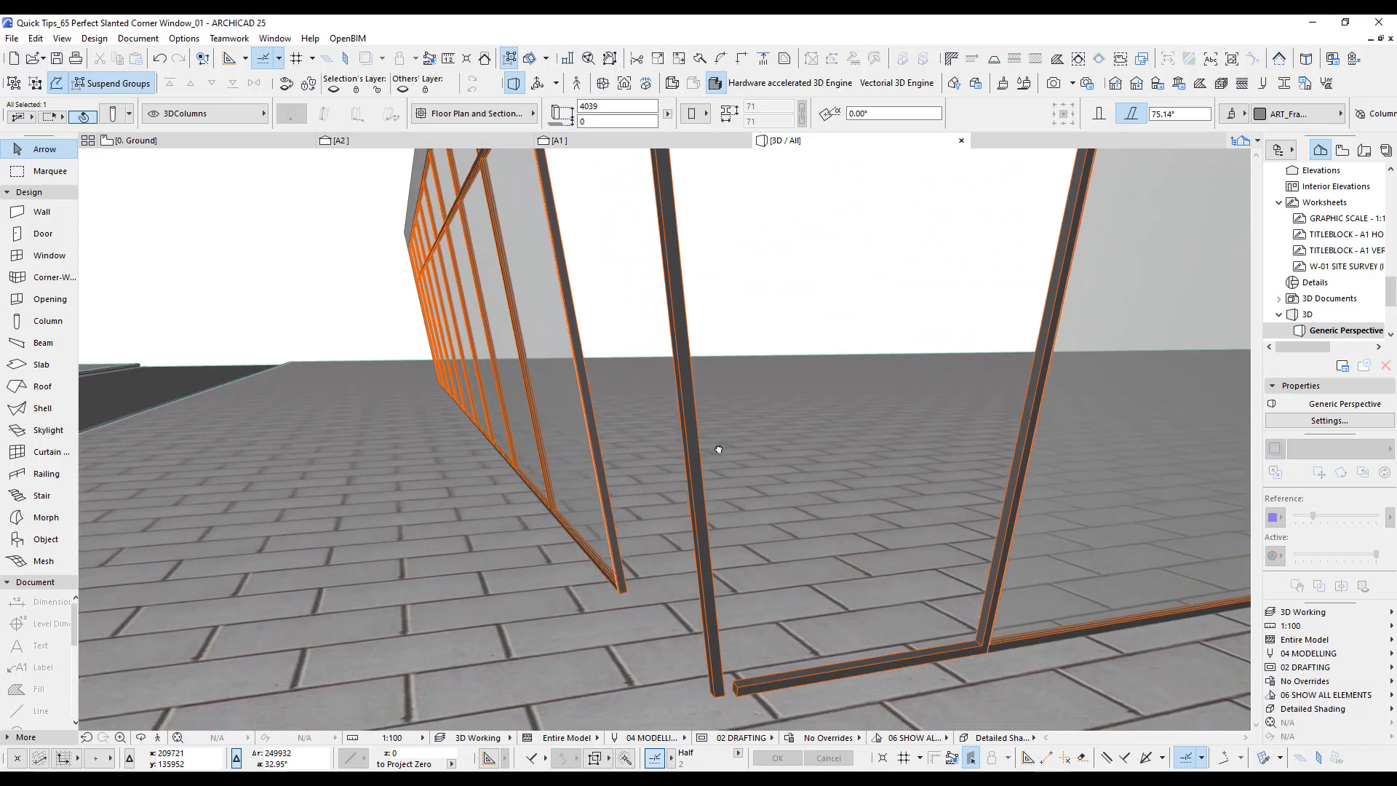
{"action": "left_click", "coordinate": [753, 678]}
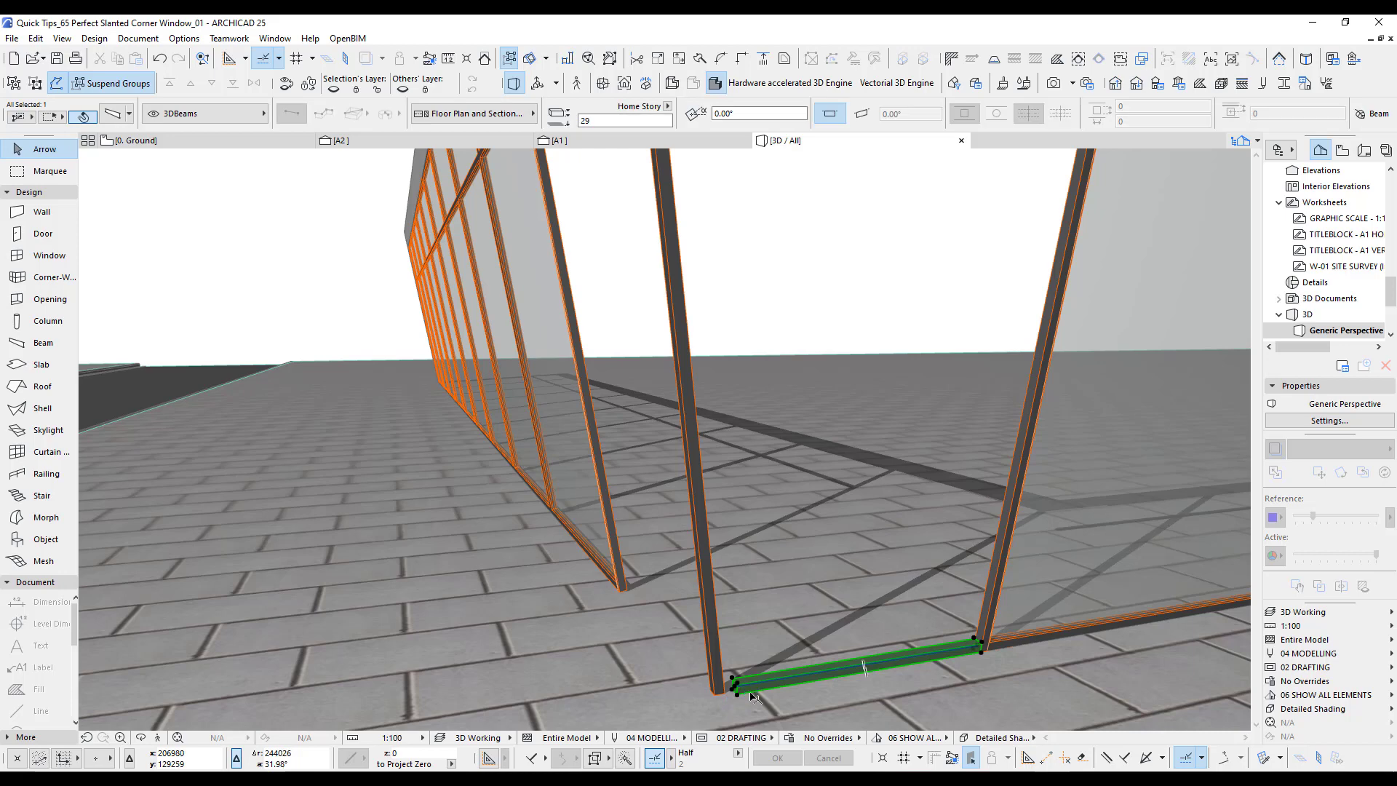
{"action": "scroll", "coordinate": [754, 696], "scroll_direction": "up", "scroll_amount": 5}
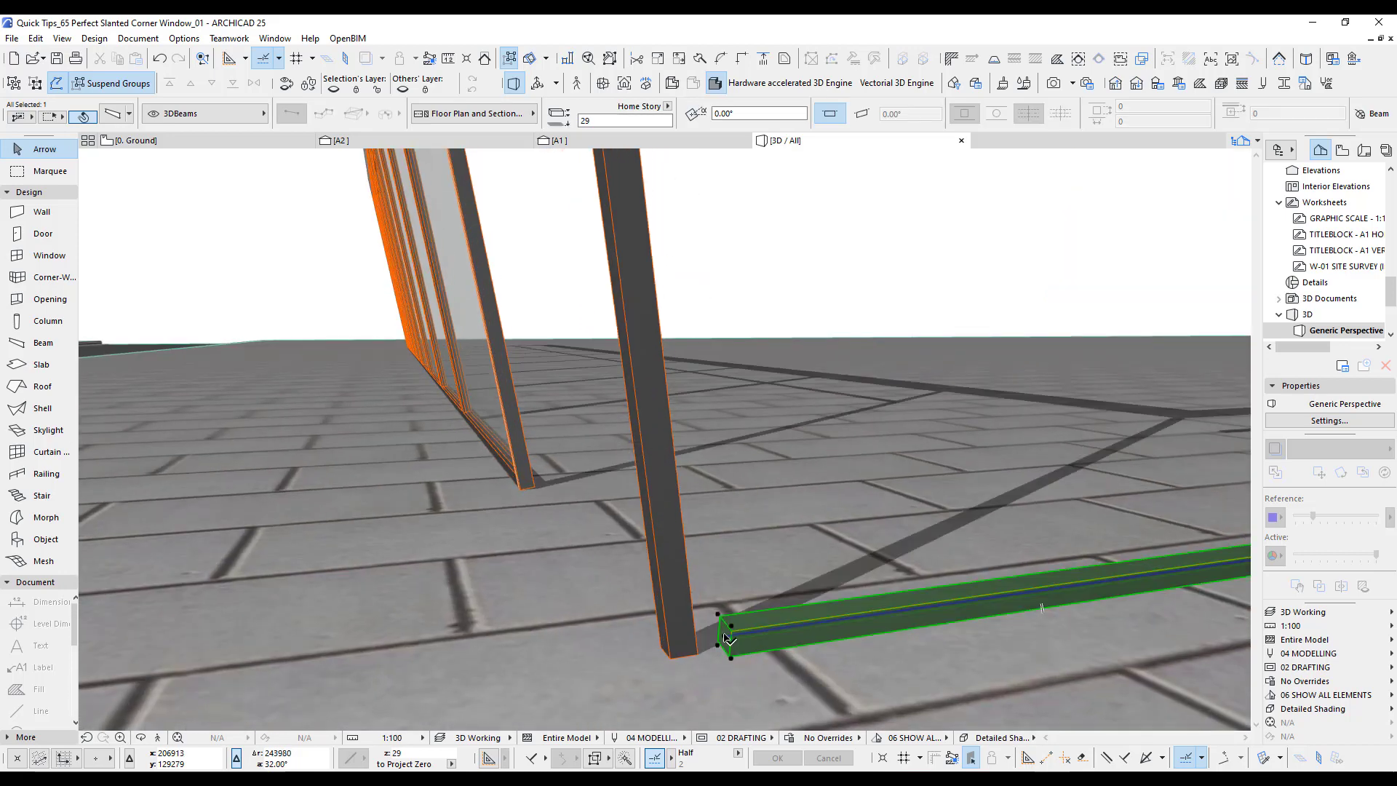
{"action": "left_click", "coordinate": [728, 641]}
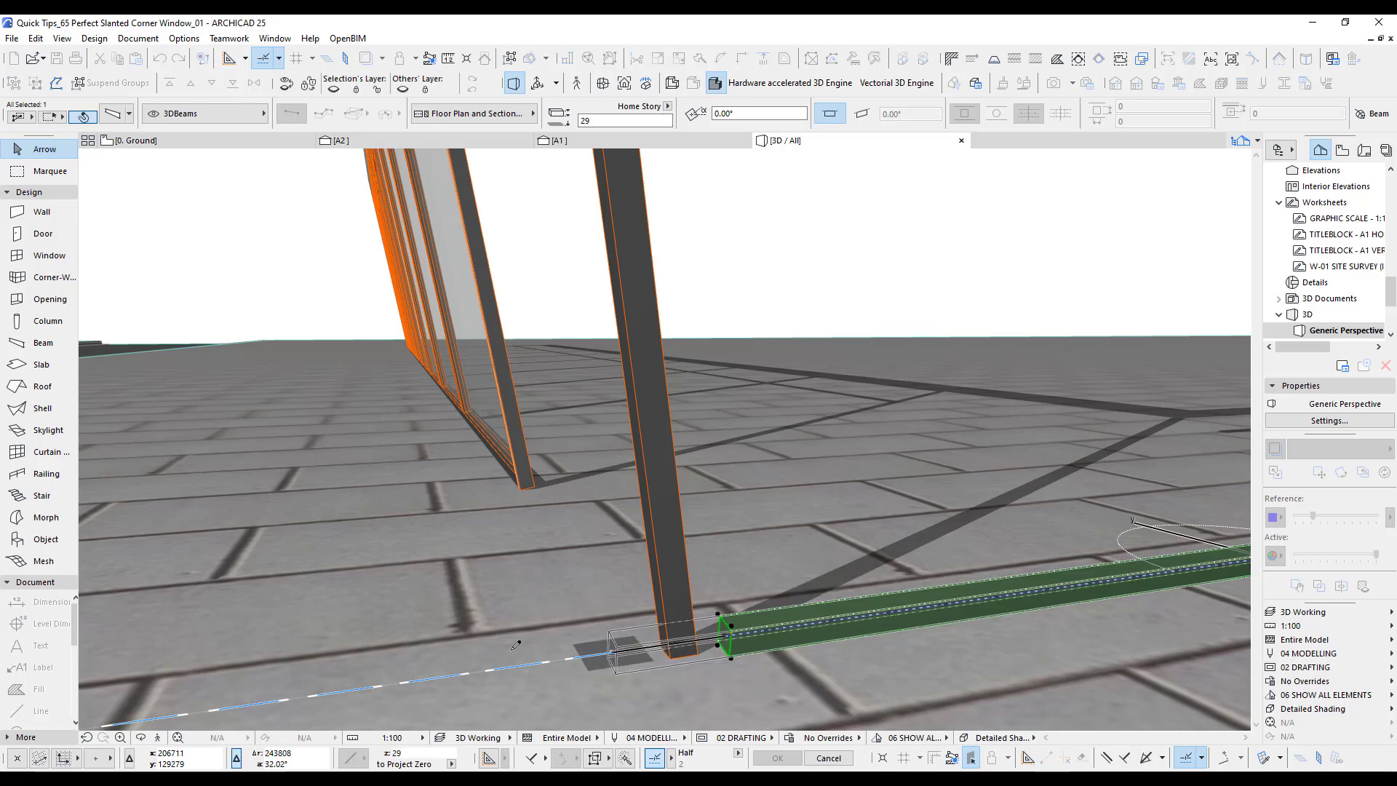
{"action": "left_click", "coordinate": [608, 631]}
{"action": "middle_click_drag", "start_coordinate": [705, 645], "coordinate": [797, 628]}
{"action": "middle_click_drag", "start_coordinate": [627, 610], "coordinate": [724, 664], "text": "shift"}
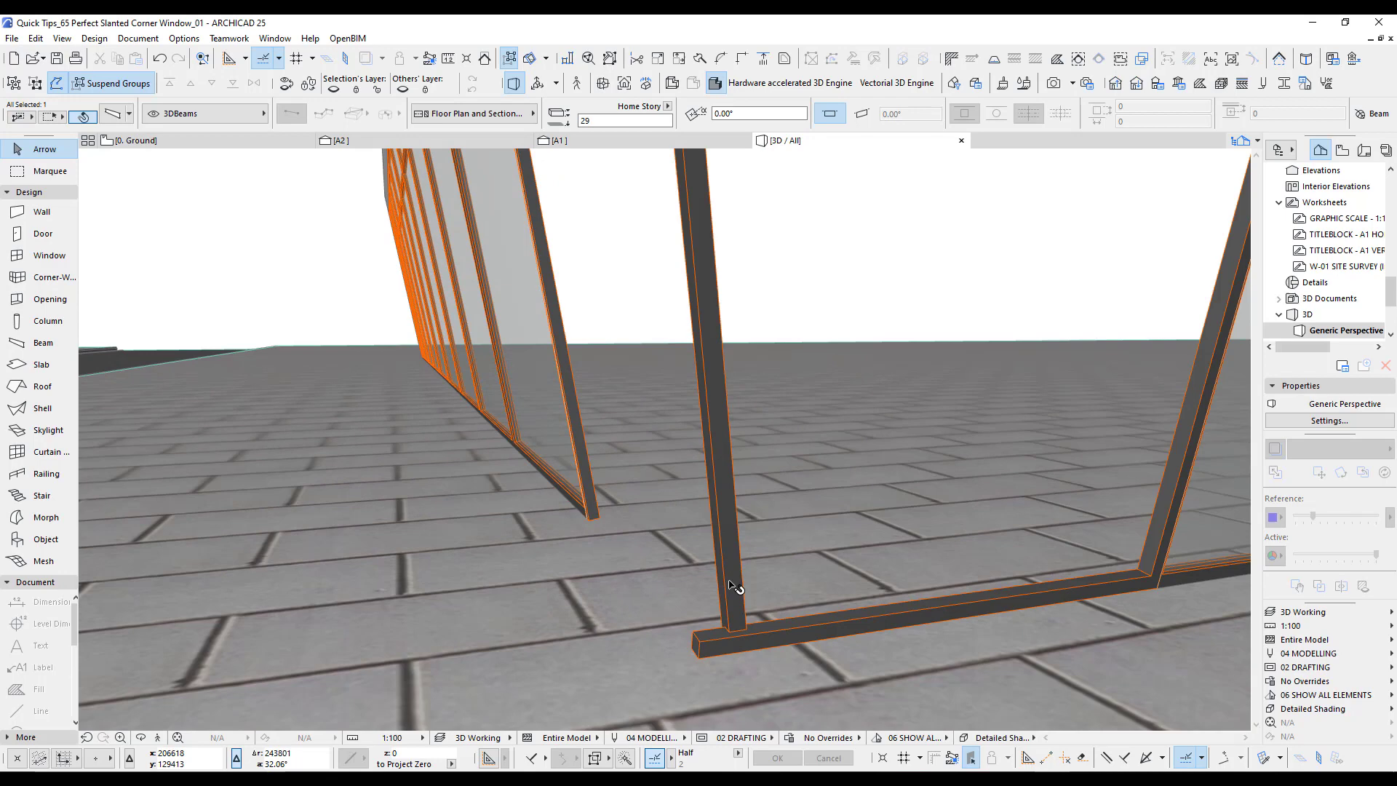
{"action": "middle_click_drag", "start_coordinate": [737, 611], "coordinate": [607, 553], "text": "shift"}
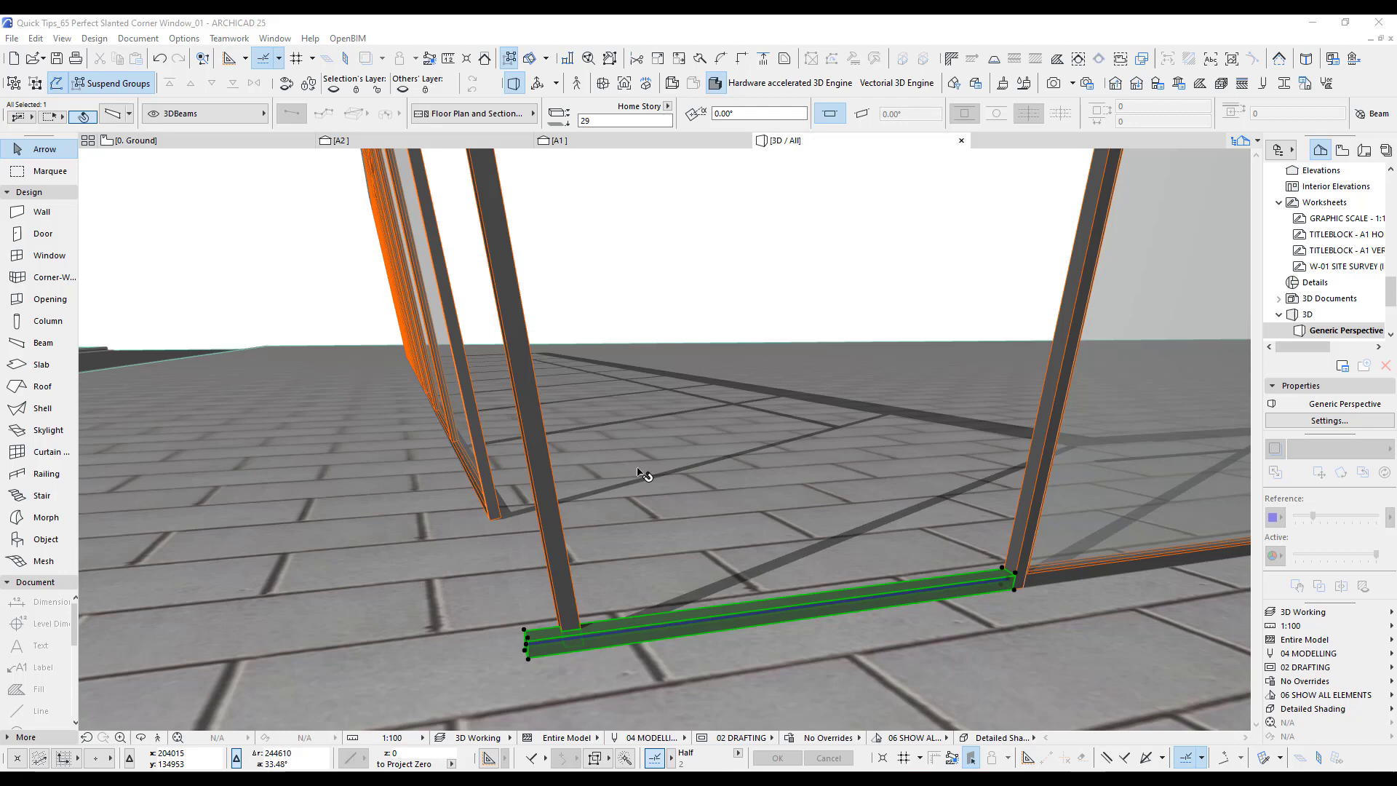
Step: On the ground floor plan, mirror a copy of the sill beam about the 45° diagonal through the corner
{"action": "key", "text": "F2"}
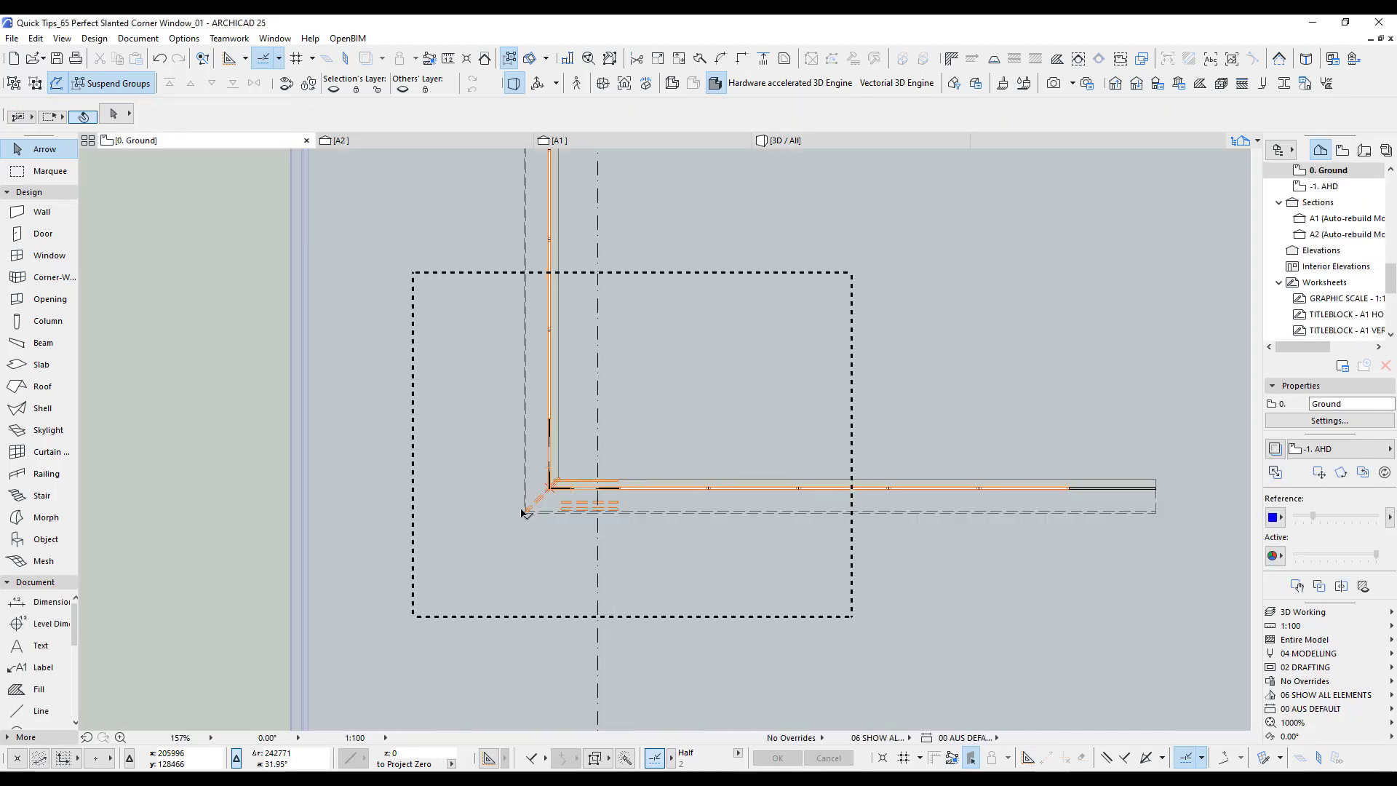
{"action": "scroll", "coordinate": [554, 487], "scroll_direction": "up", "scroll_amount": 5}
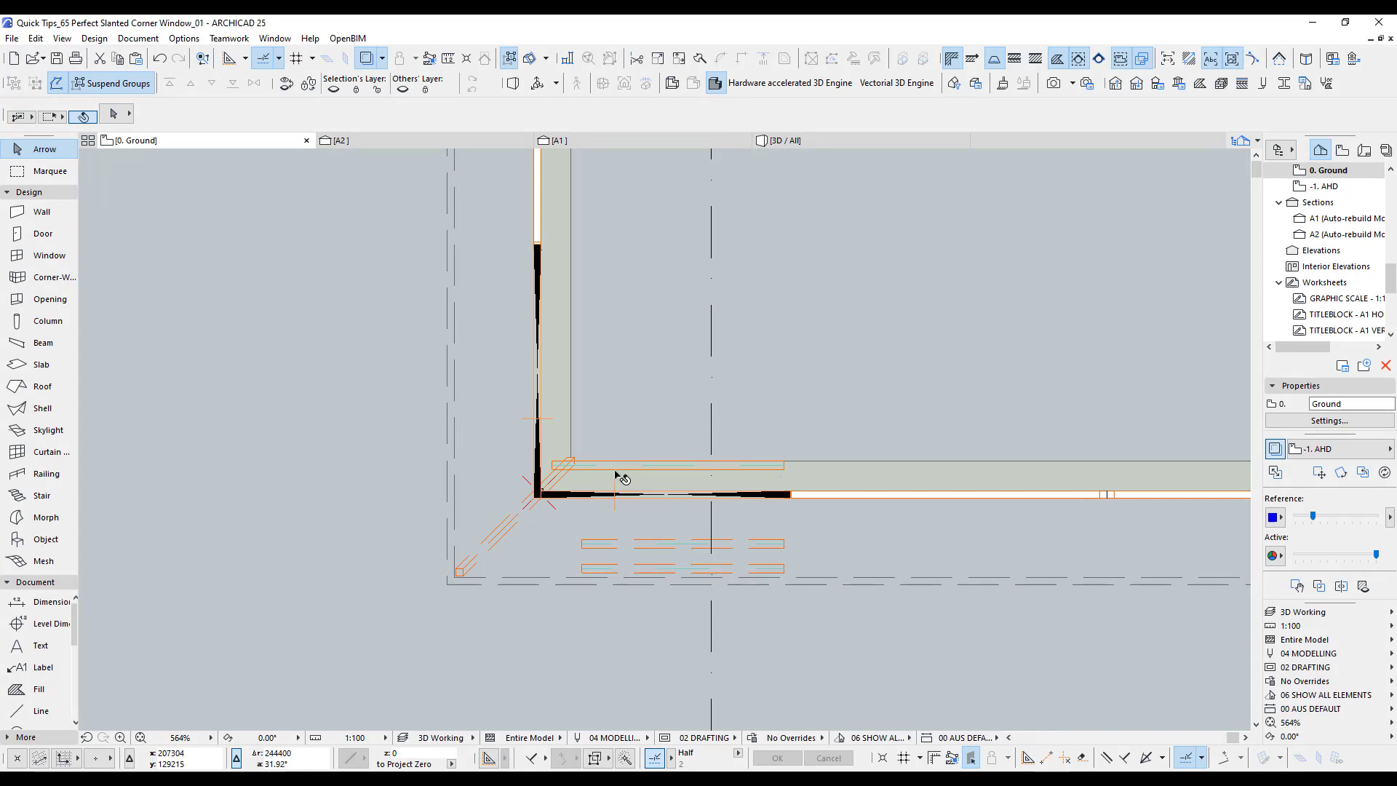
{"action": "left_click", "coordinate": [786, 472]}
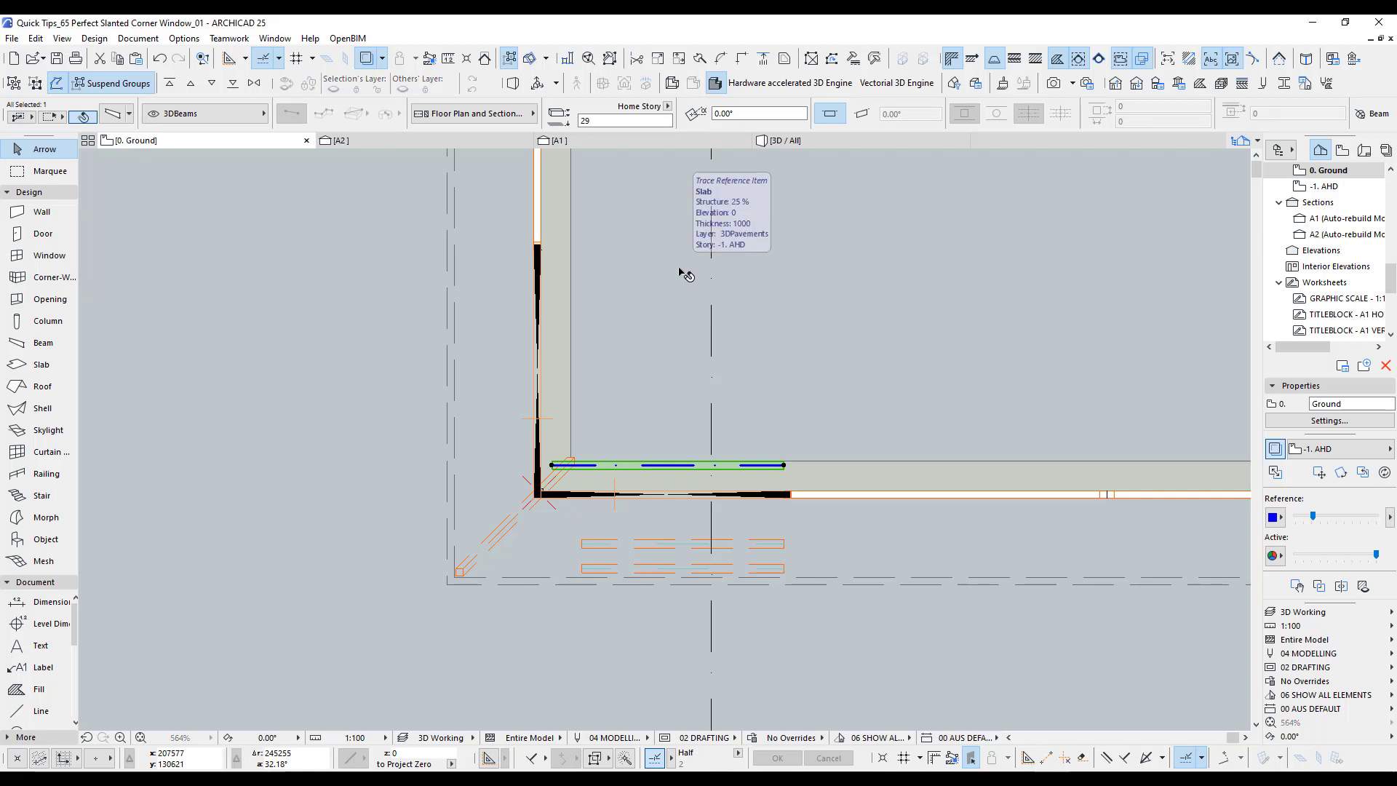
{"action": "scroll", "coordinate": [562, 490], "scroll_direction": "up", "scroll_amount": 5}
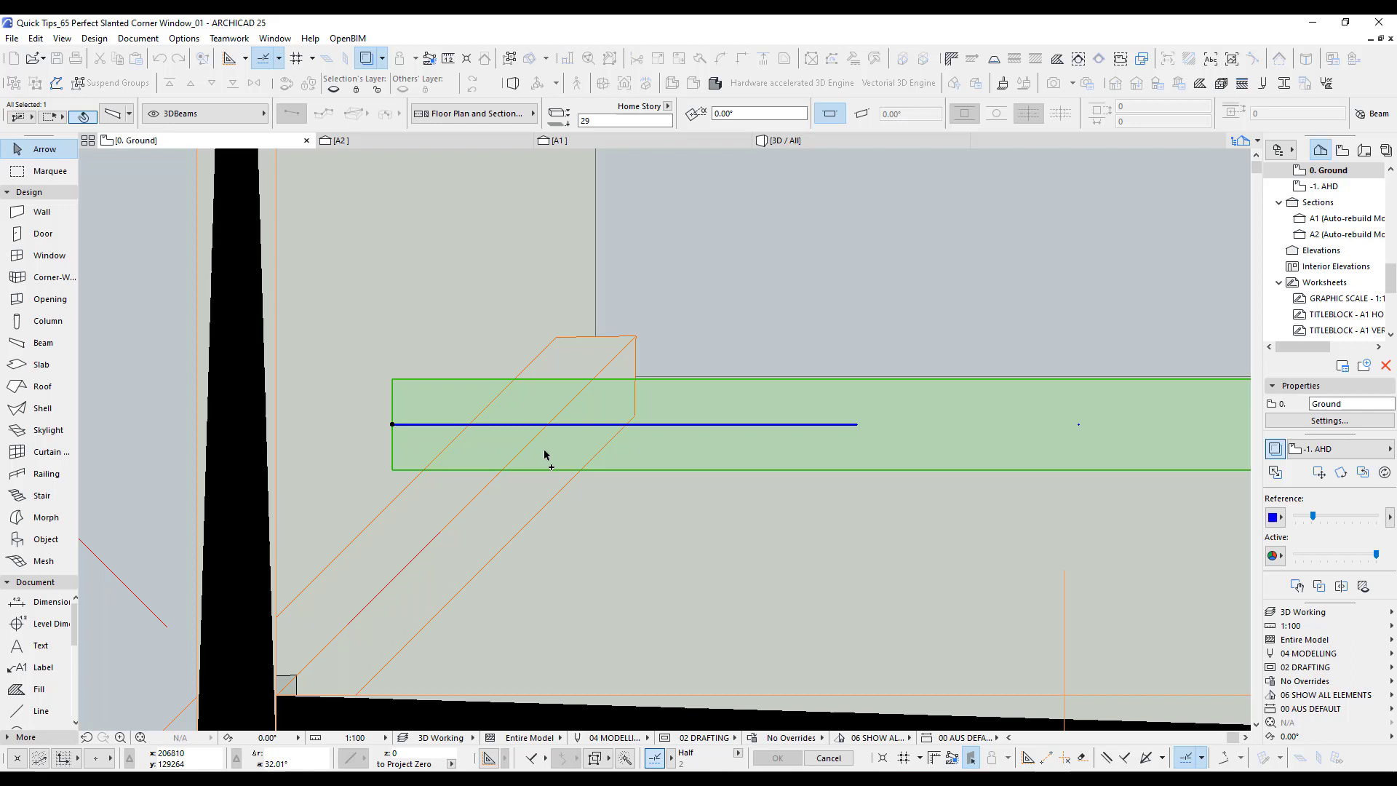
{"action": "scroll", "coordinate": [610, 374], "scroll_direction": "up", "scroll_amount": 2}
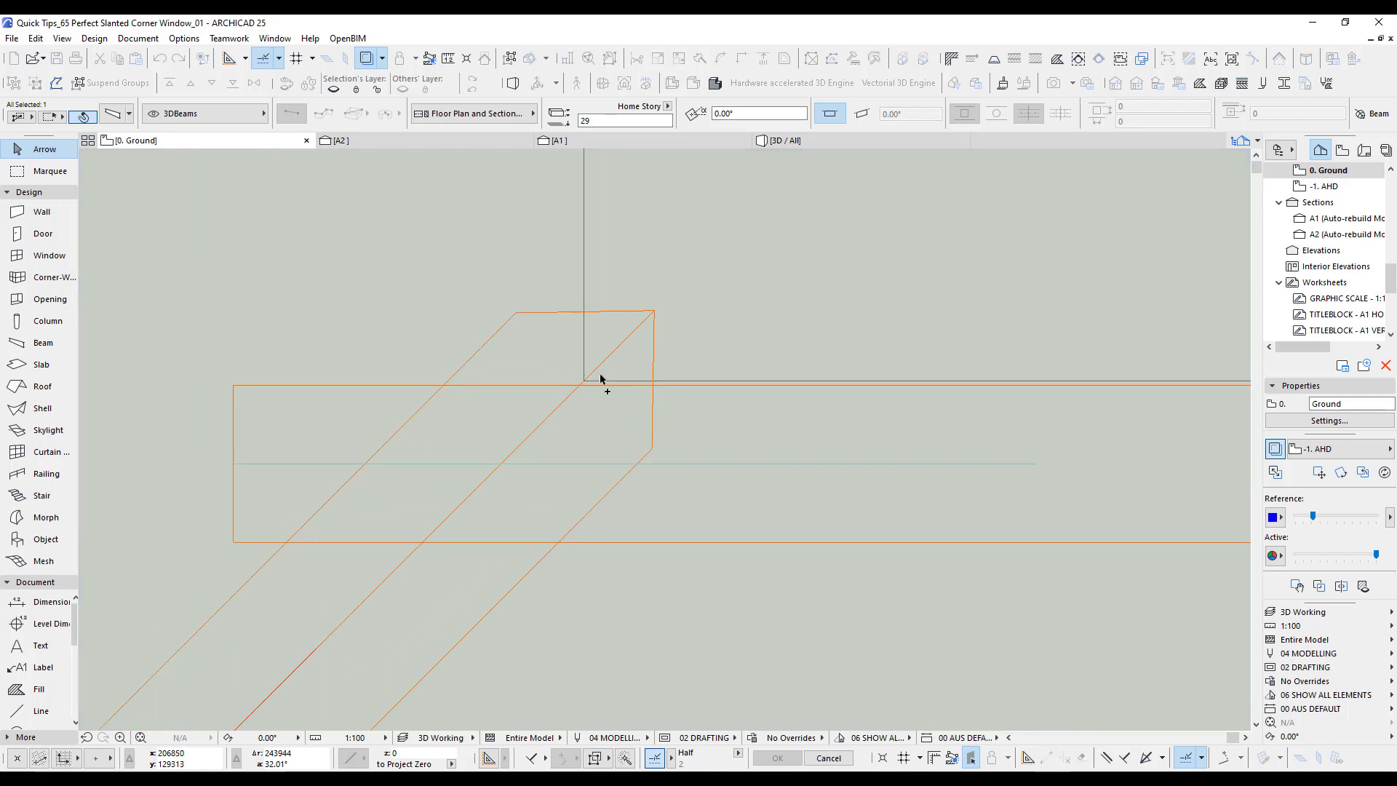
{"action": "left_click", "coordinate": [583, 380]}
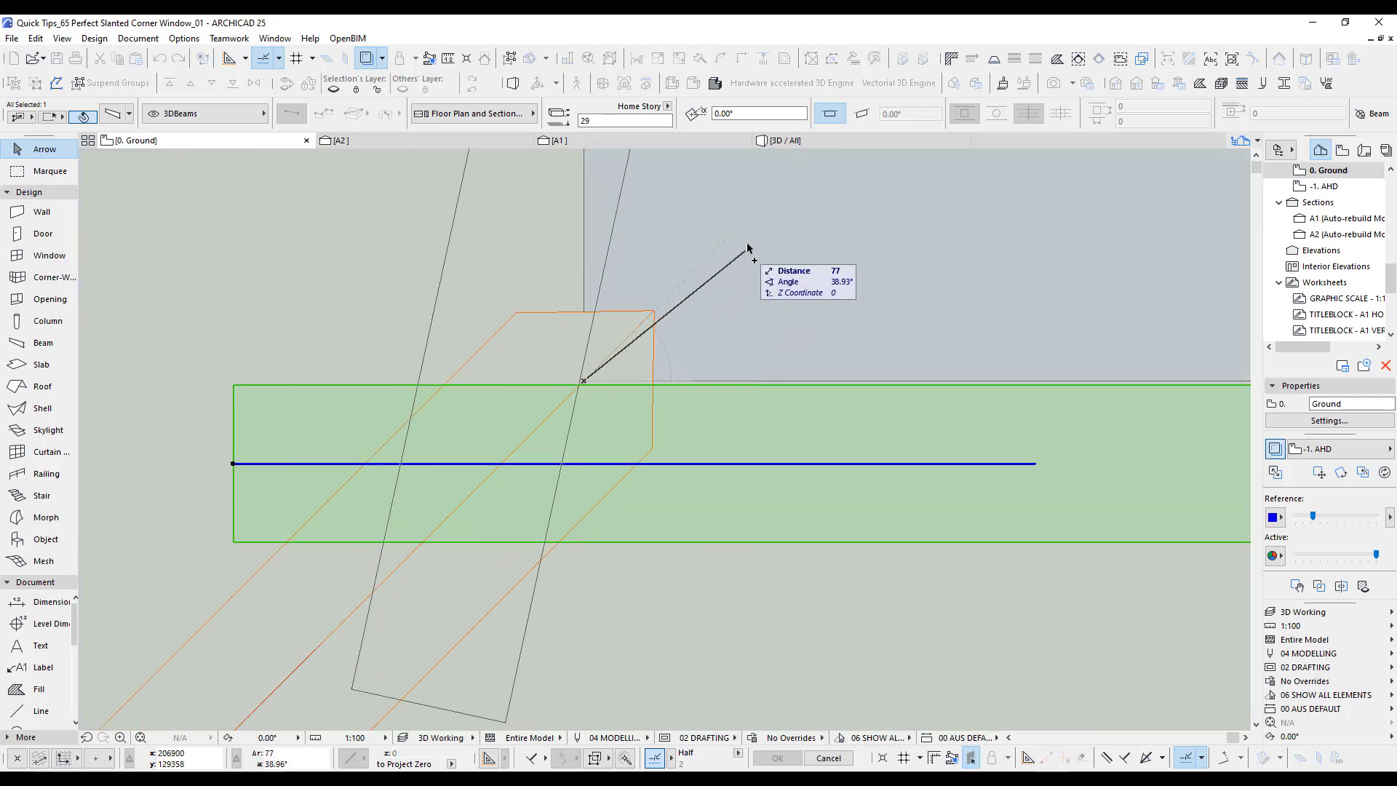
{"action": "left_click", "coordinate": [758, 216]}
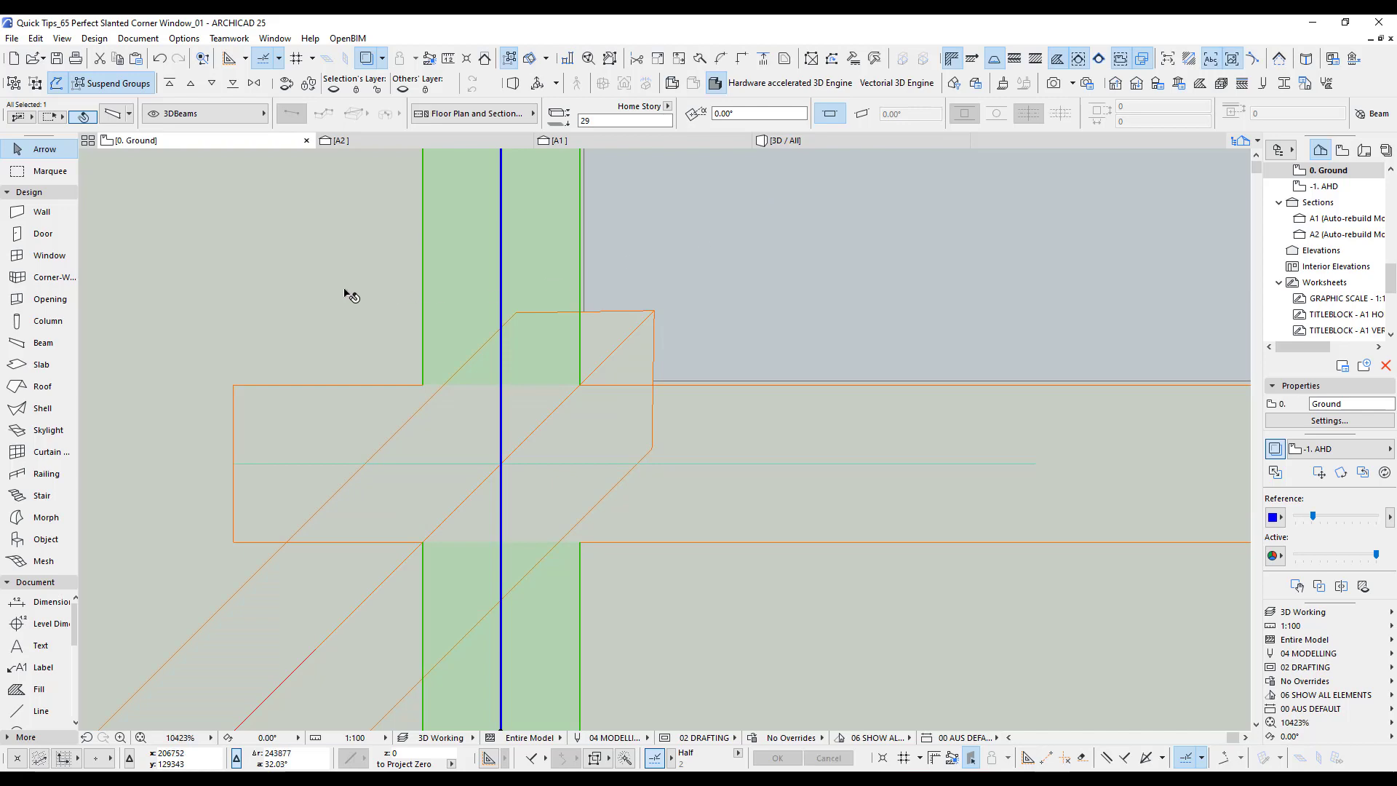
Step: Select both sill beams at the corner in 3D and isolate them in the view
{"action": "key", "text": "F3"}
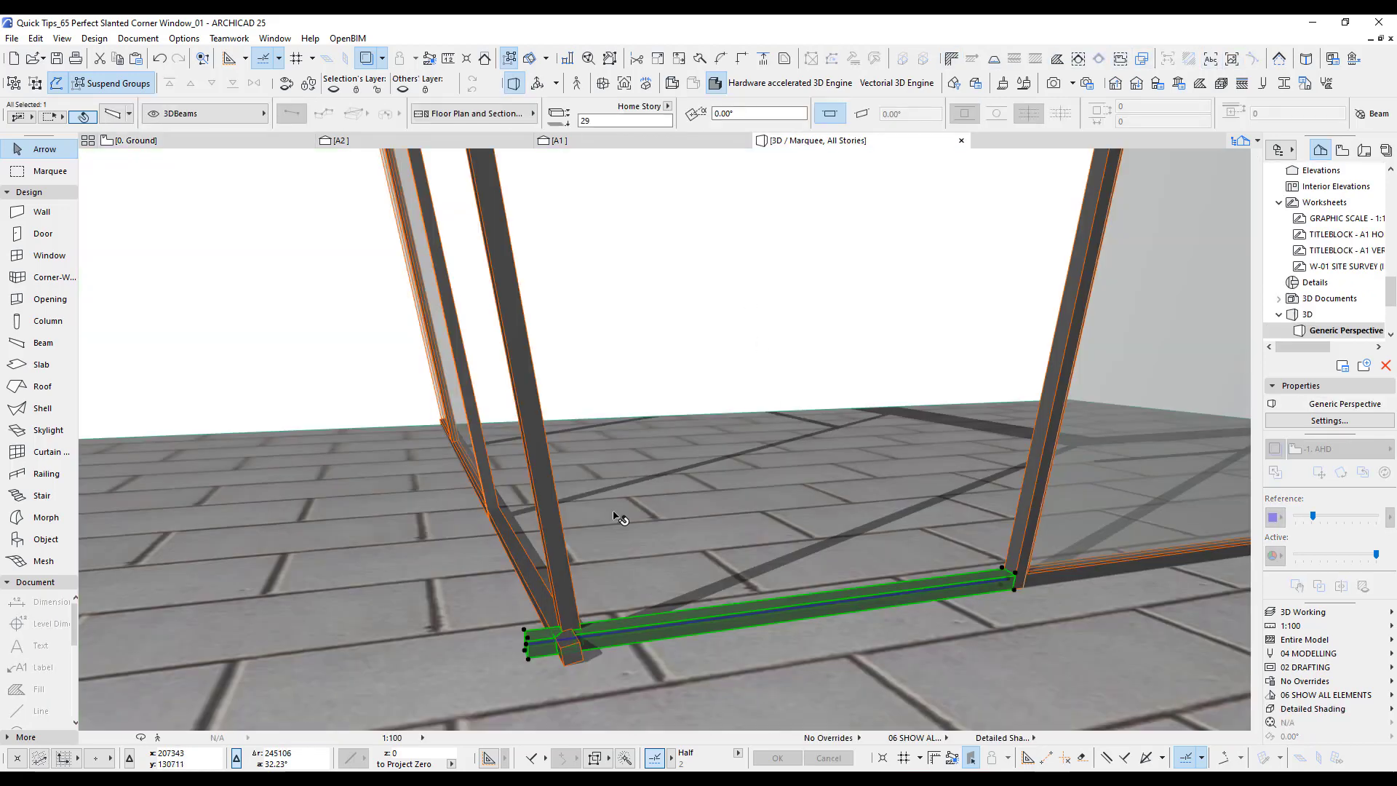
{"action": "middle_click_drag", "start_coordinate": [601, 539], "coordinate": [662, 515]}
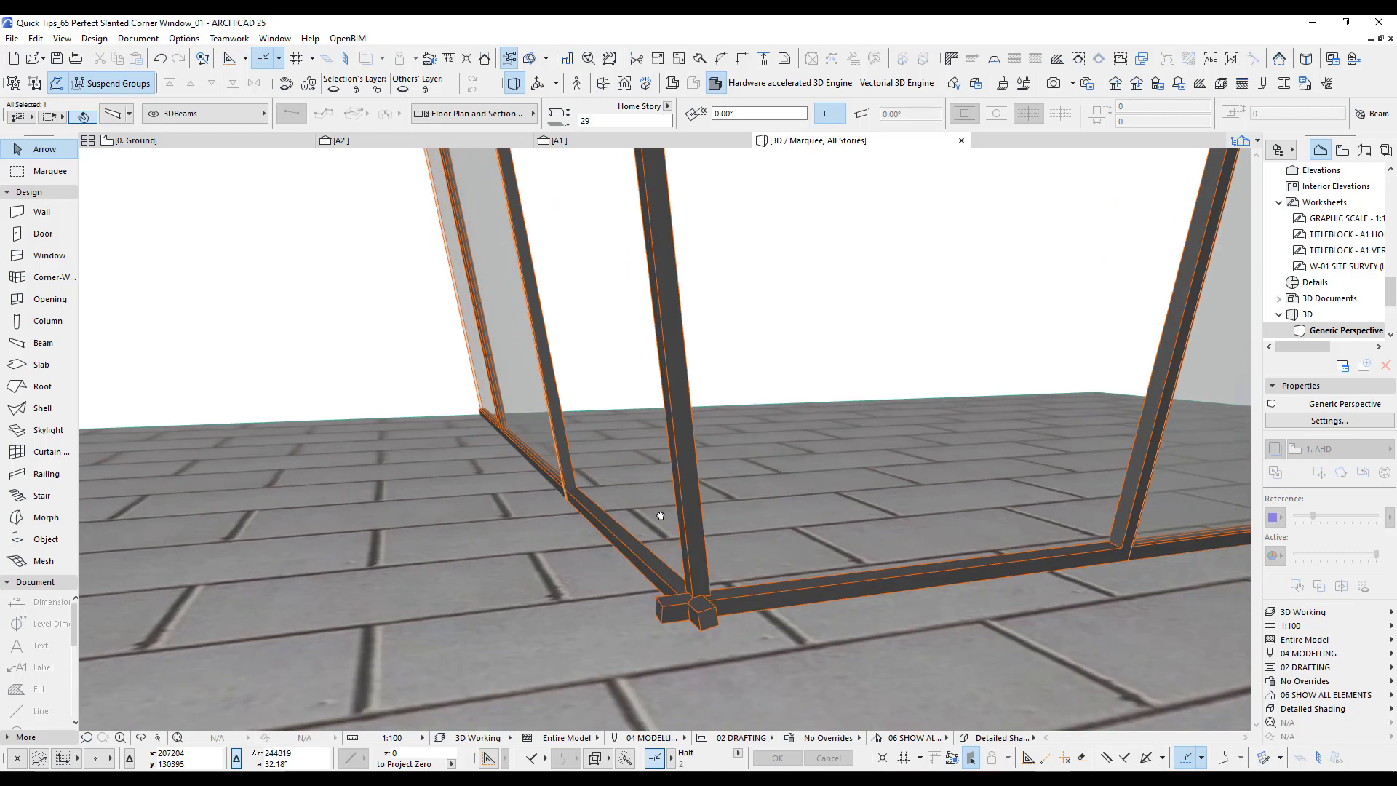
{"action": "left_click", "coordinate": [701, 630], "text": "shift"}
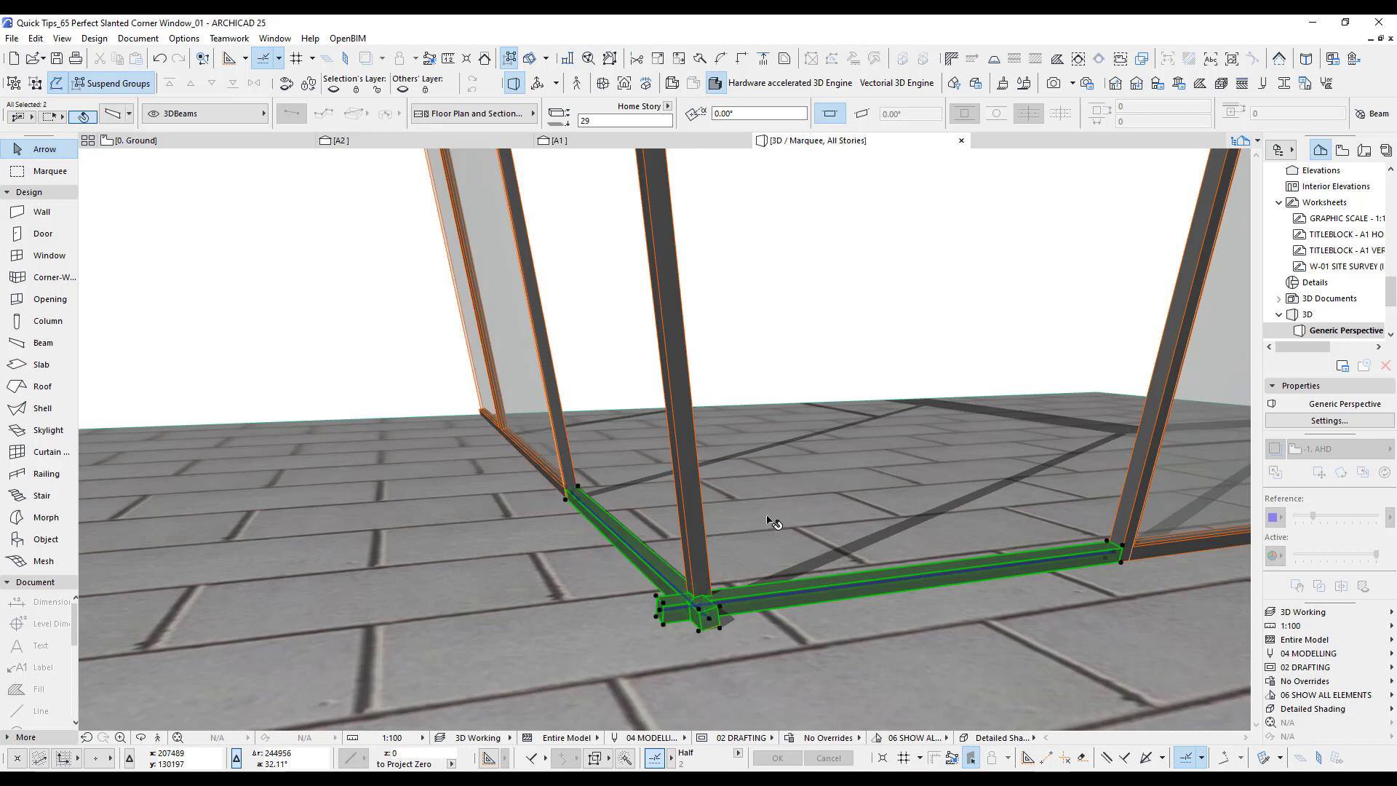
{"action": "key", "text": "F5"}
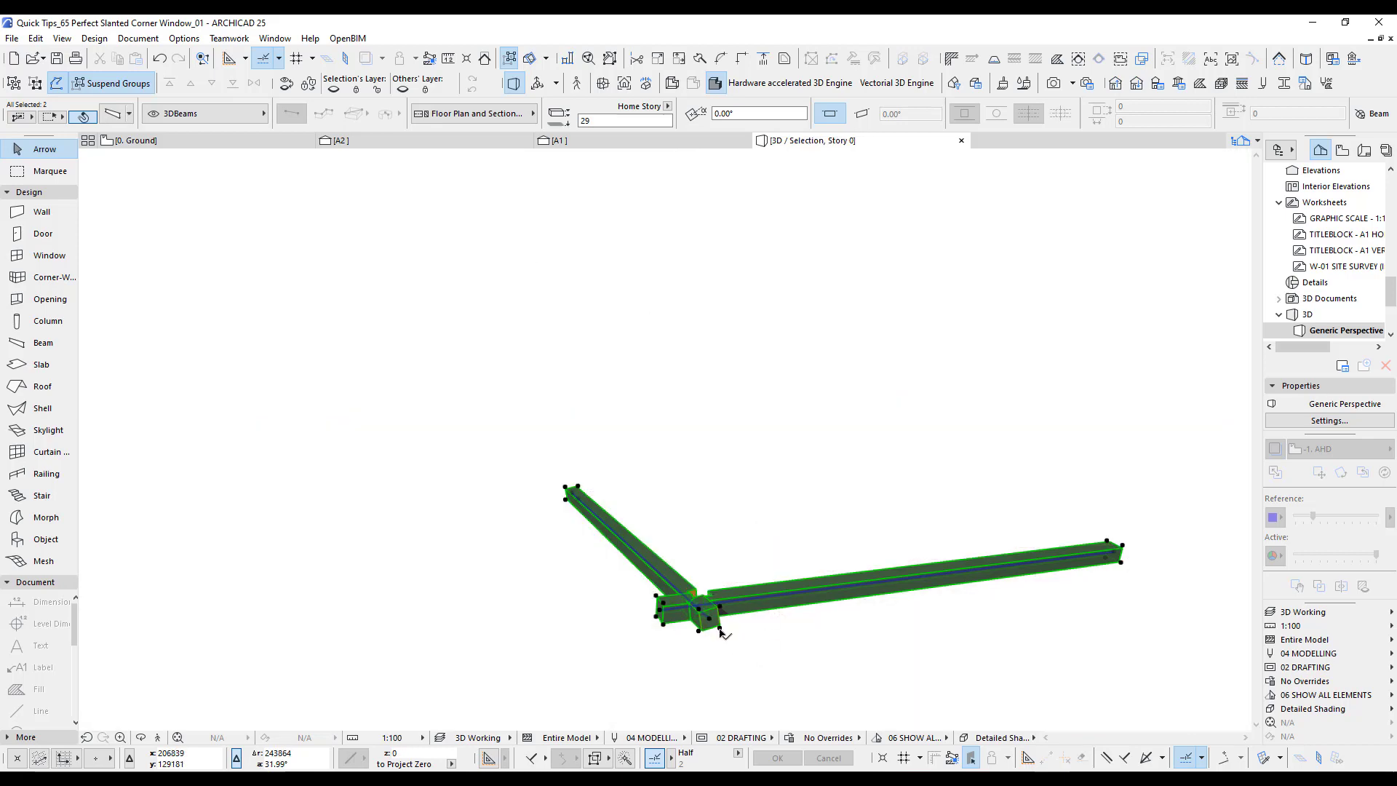
Step: Intersect the two sill beams to trim their overlapping ends into a mitred corner, and deselect them
{"action": "scroll", "coordinate": [728, 640], "scroll_direction": "up", "scroll_amount": 2}
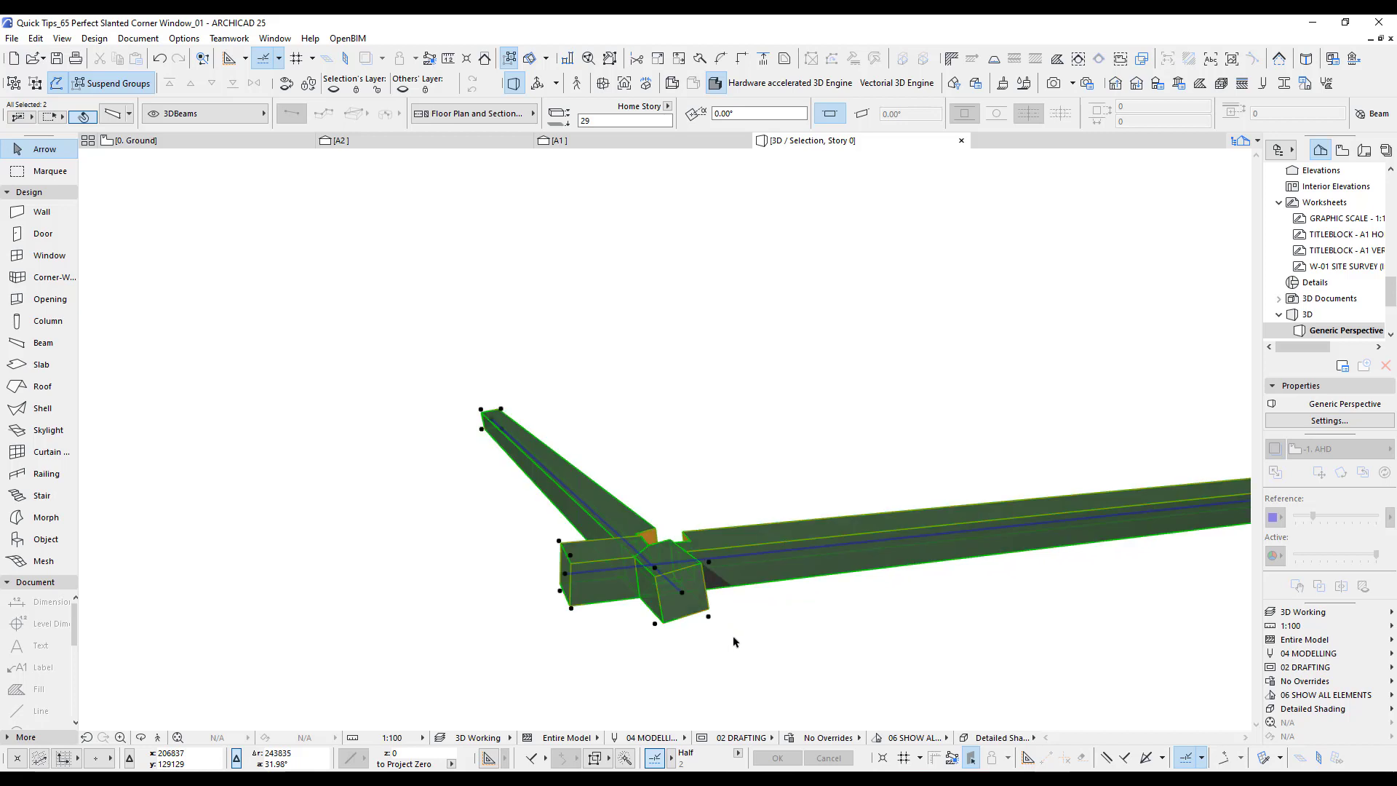
{"action": "scroll", "coordinate": [776, 646], "scroll_direction": "up", "scroll_amount": 2}
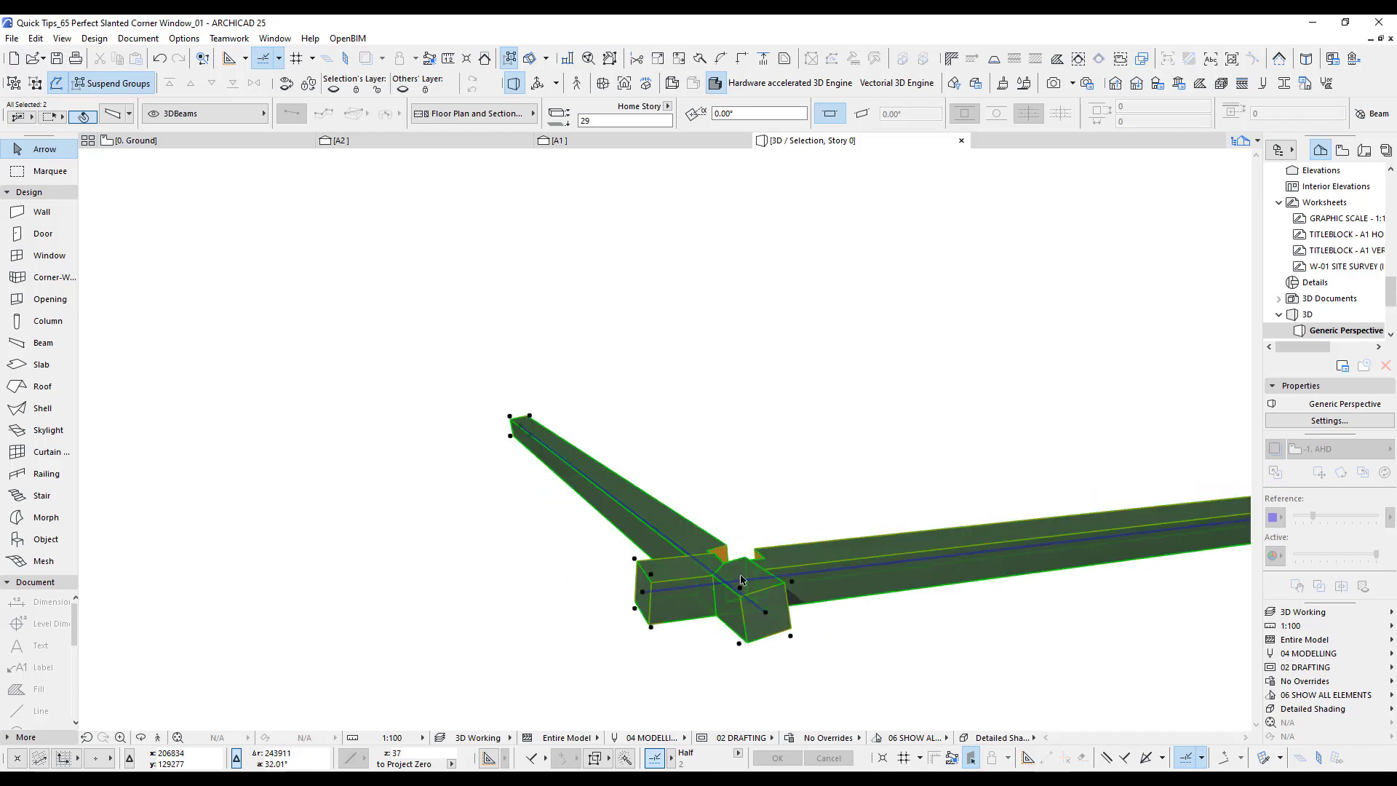
{"action": "scroll", "coordinate": [741, 575], "scroll_direction": "up", "scroll_amount": 1}
{"action": "middle_click_drag", "start_coordinate": [729, 604], "coordinate": [677, 652]}
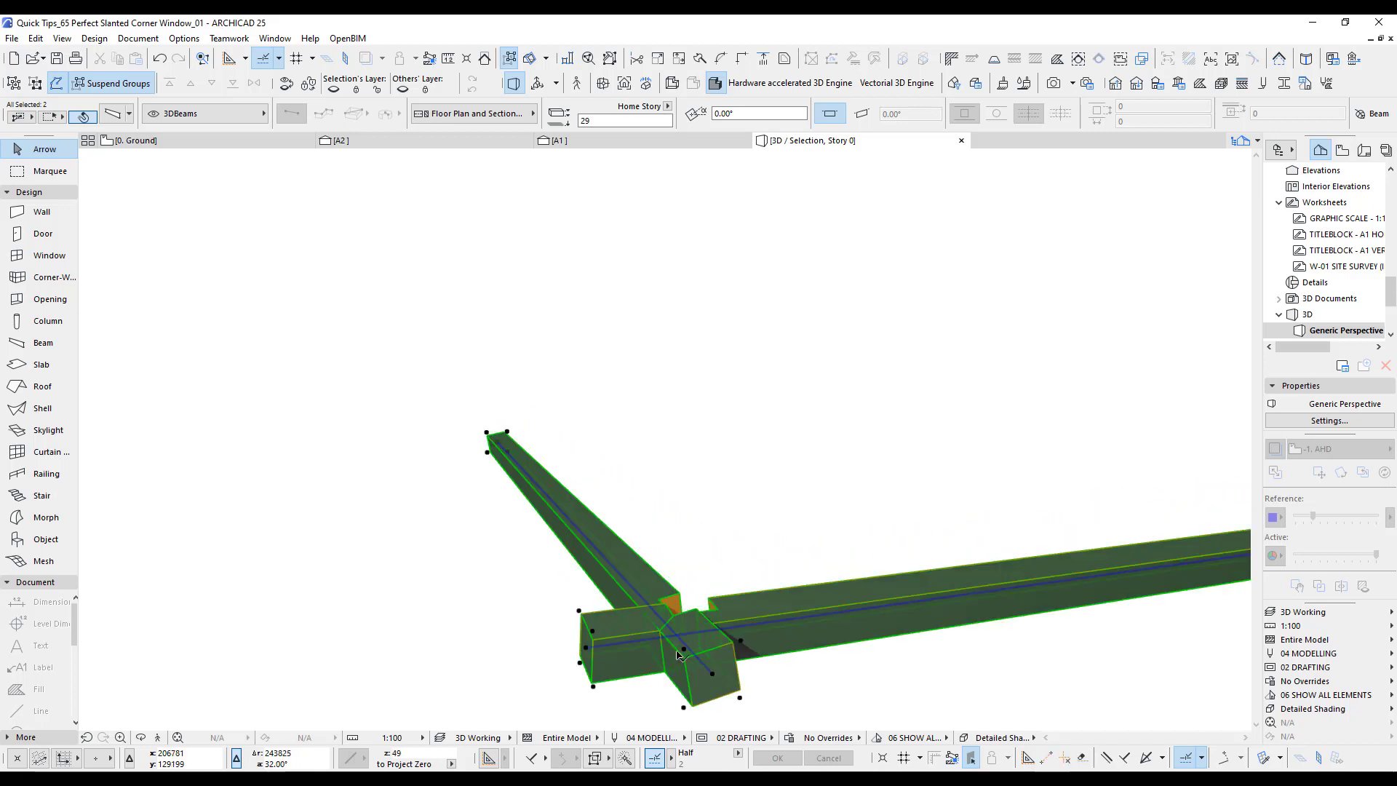
{"action": "scroll", "coordinate": [678, 654], "scroll_direction": "up", "scroll_amount": 2}
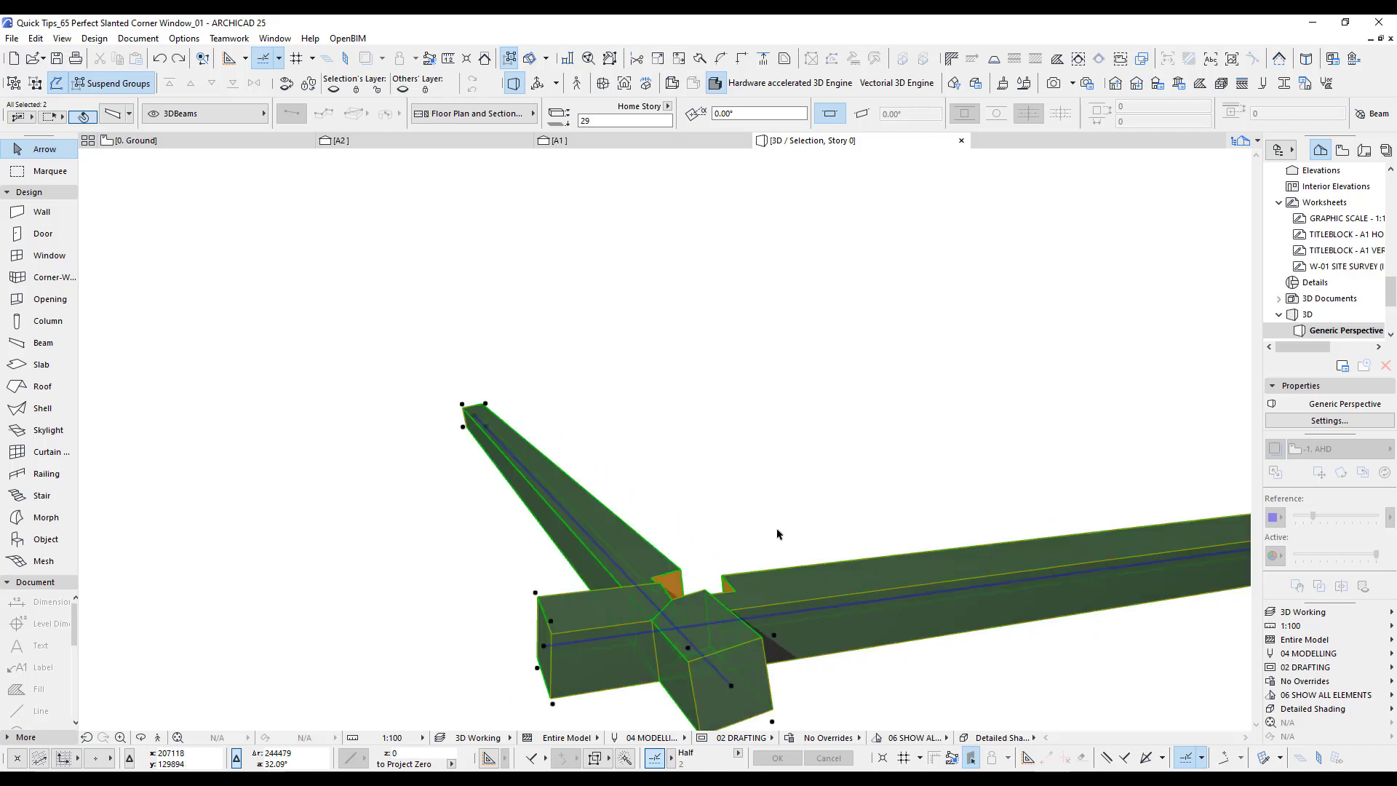
{"action": "left_click", "coordinate": [739, 60]}
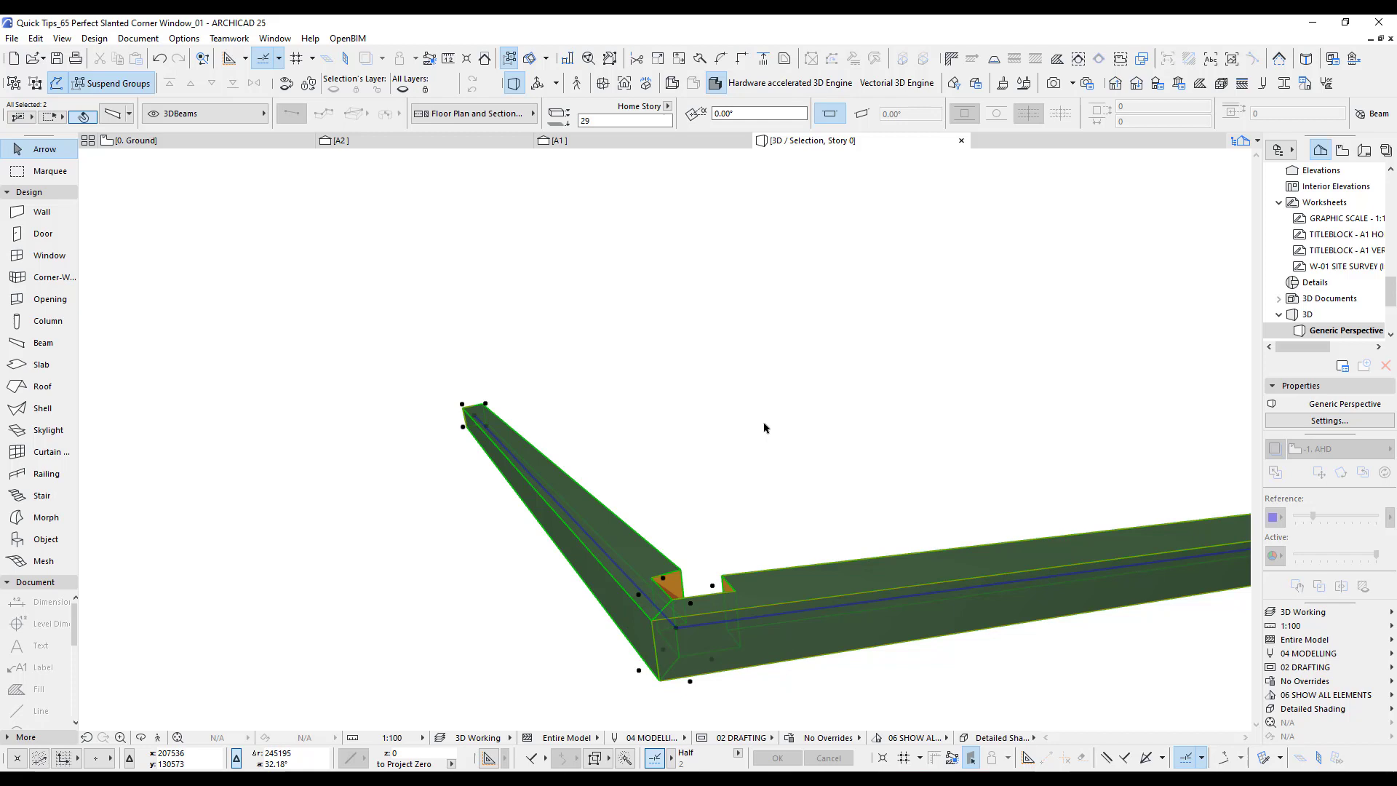
{"action": "left_click", "coordinate": [764, 381]}
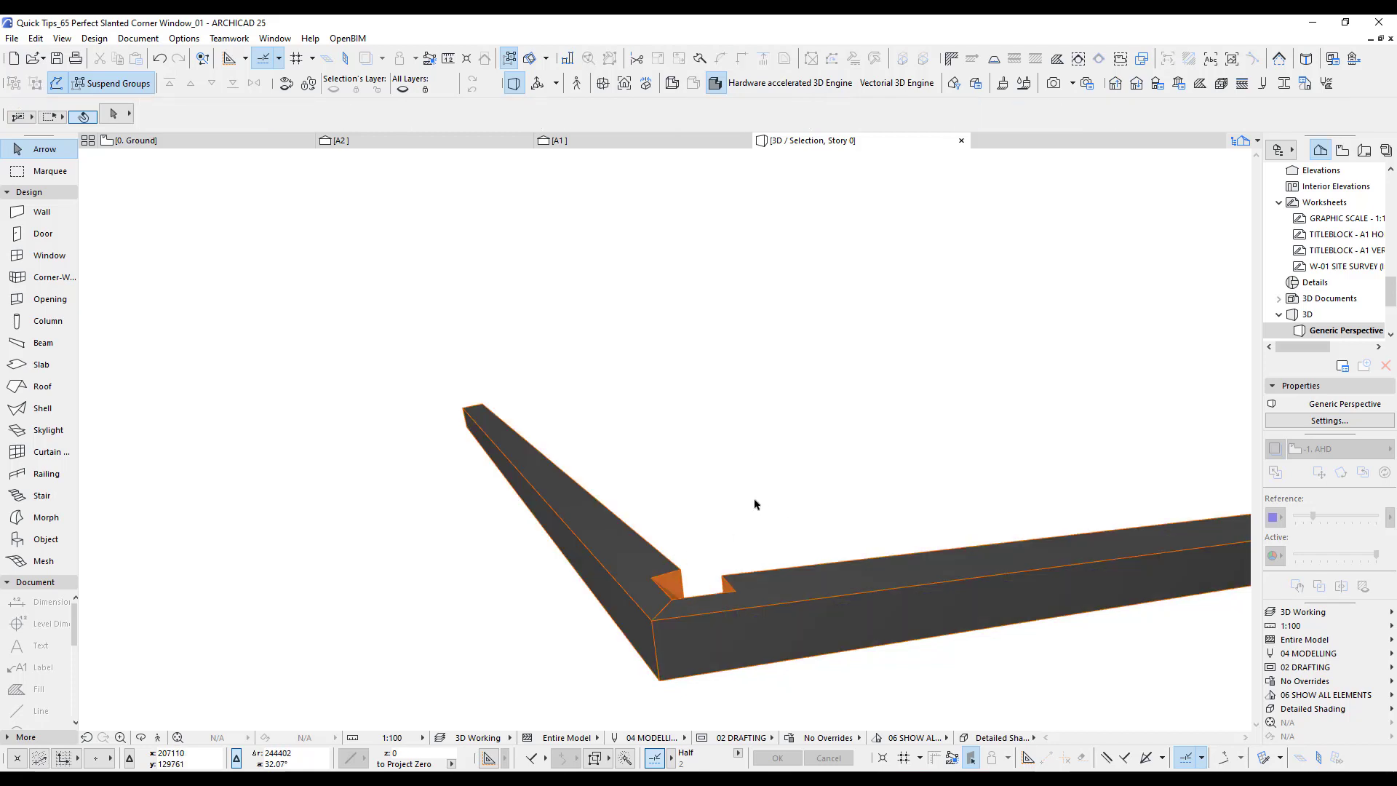
{"action": "middle_click_drag", "start_coordinate": [675, 597], "coordinate": [601, 650]}
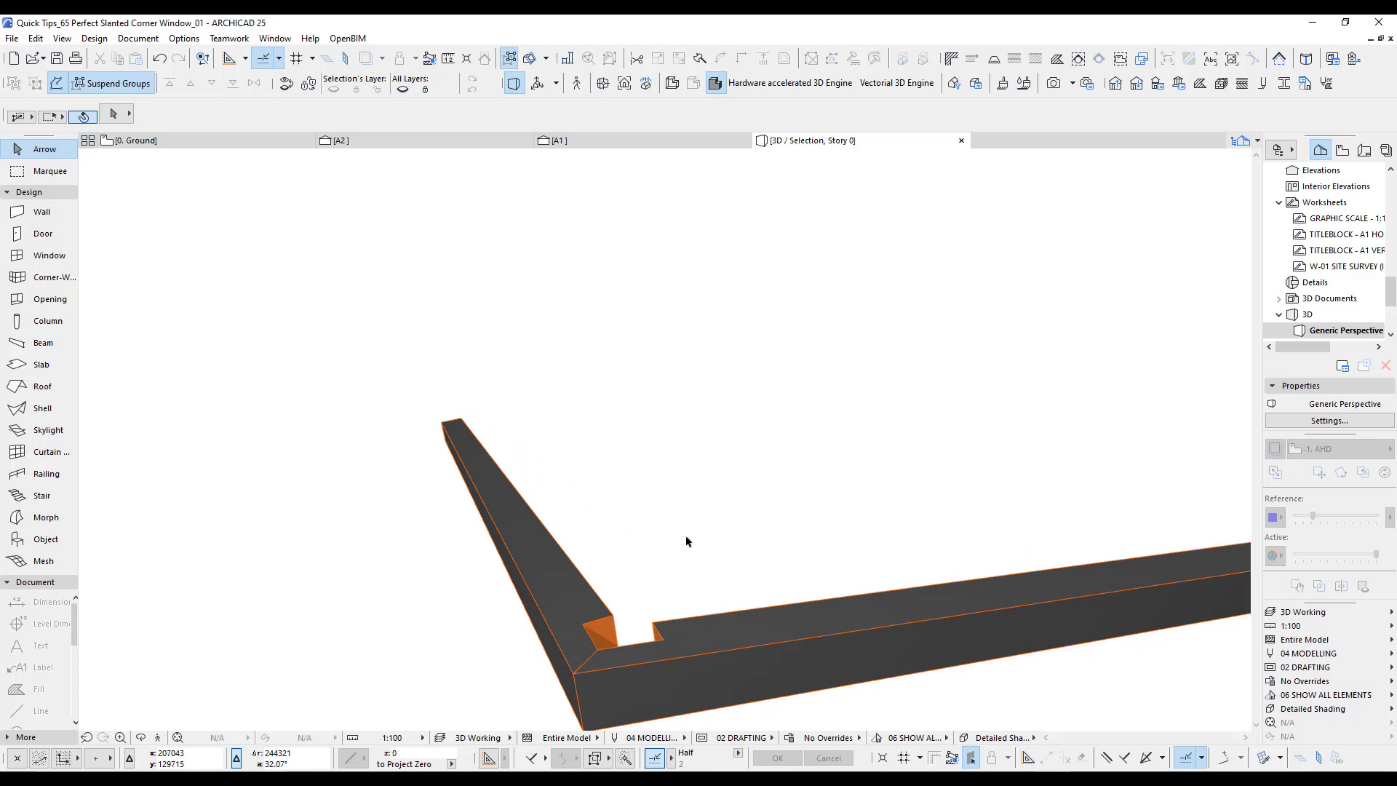
Step: Return to the full 3D model of the corner and raise the corner column's base to the top edge of the sill beams
{"action": "key", "text": "F2"}
{"action": "scroll", "coordinate": [685, 541], "scroll_direction": "up", "scroll_amount": 2}
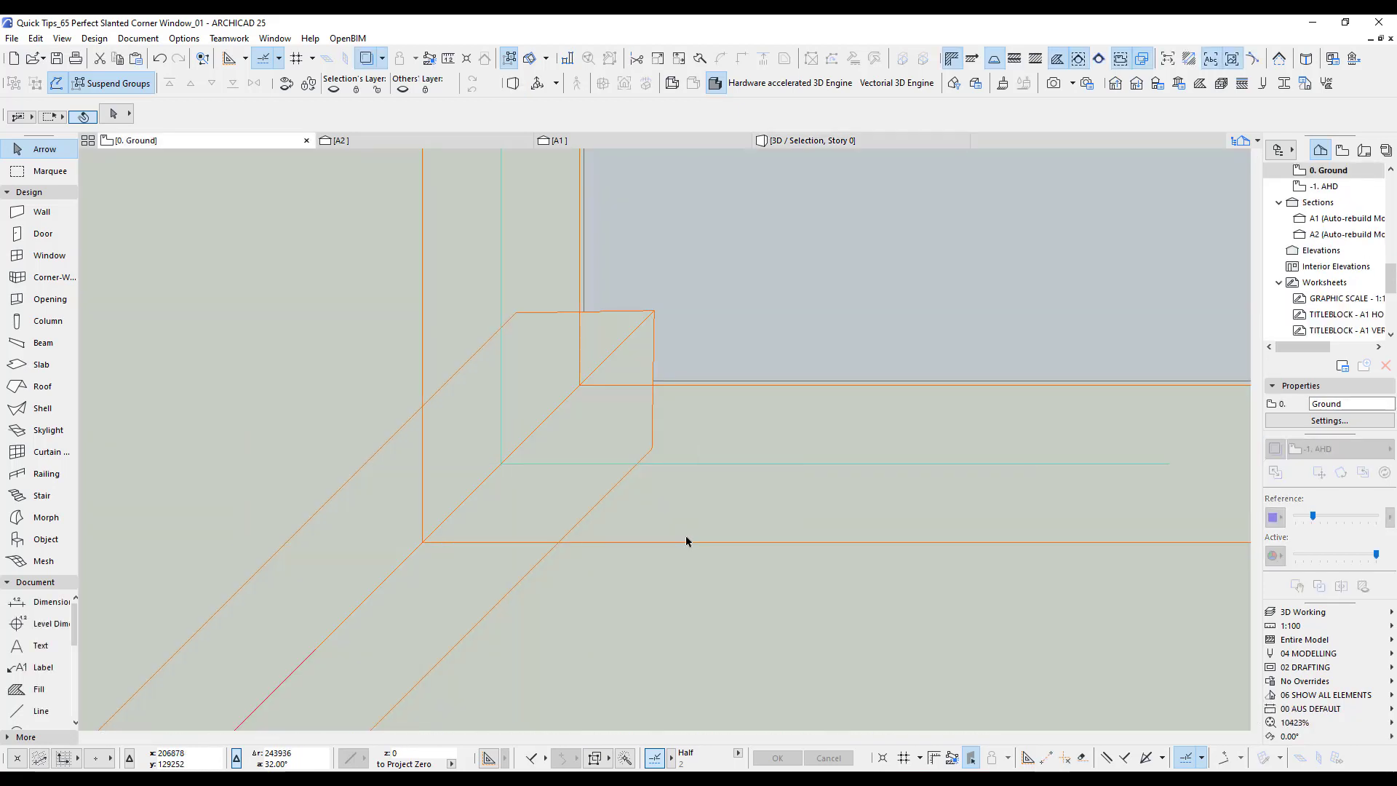
{"action": "key", "text": "F3"}
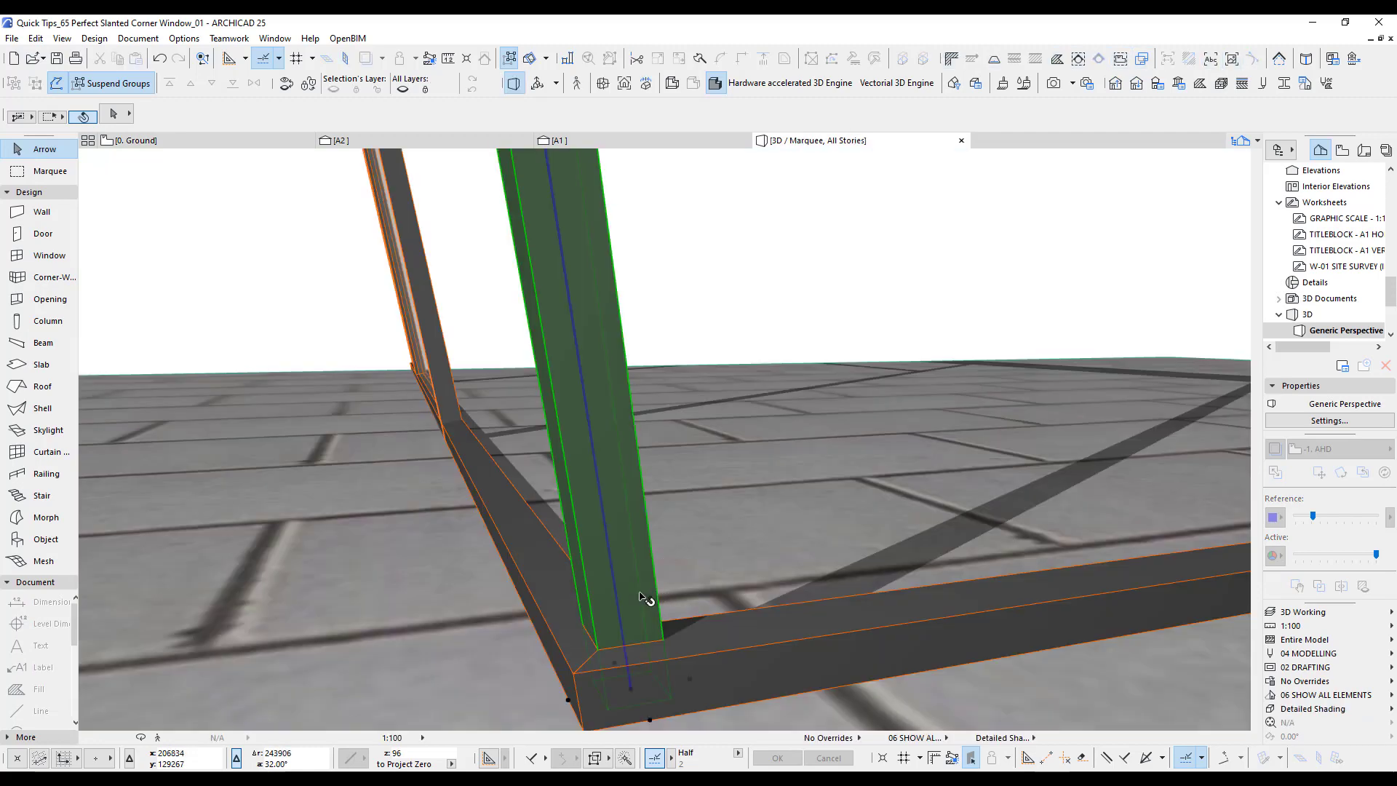
{"action": "middle_click_drag", "start_coordinate": [630, 690], "coordinate": [618, 656]}
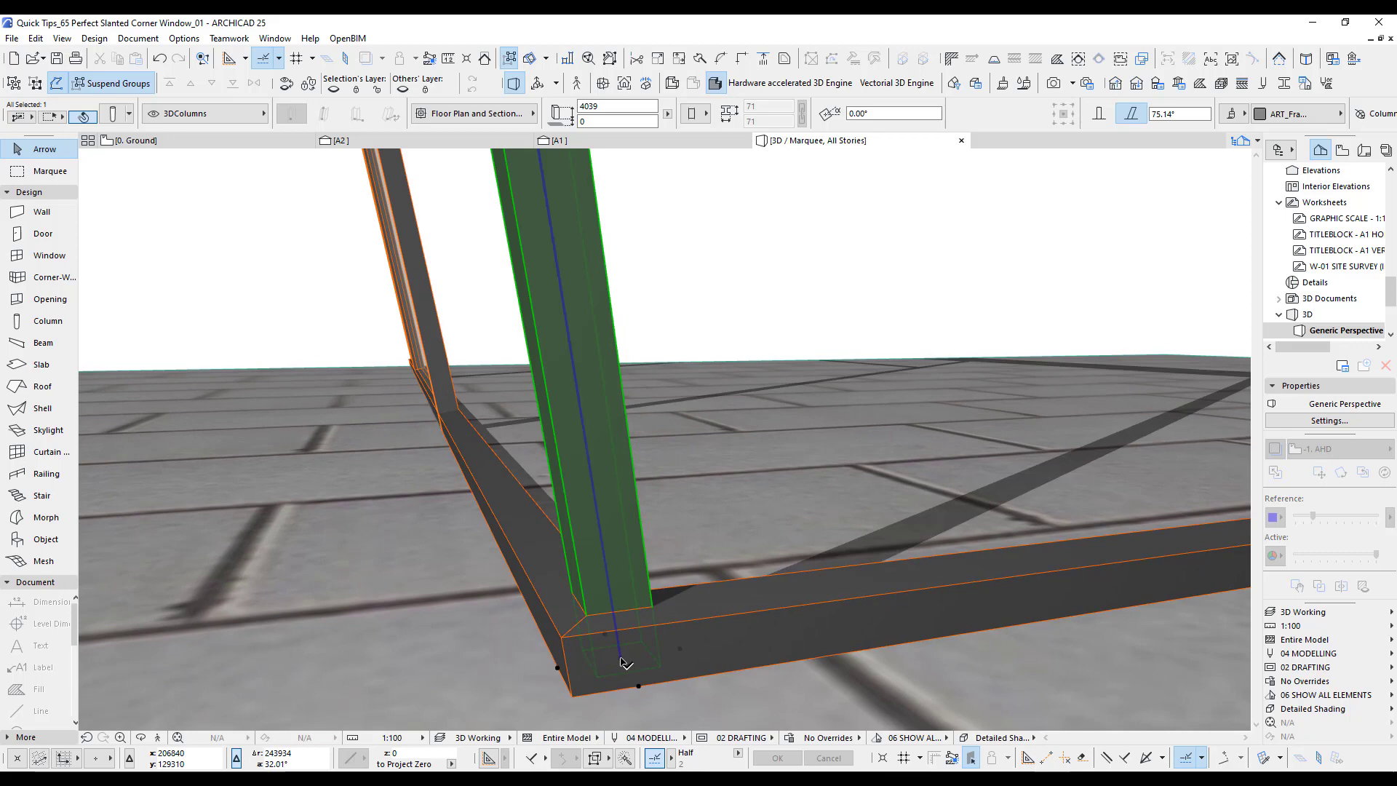
{"action": "left_click", "coordinate": [622, 659]}
{"action": "left_click", "coordinate": [622, 661]}
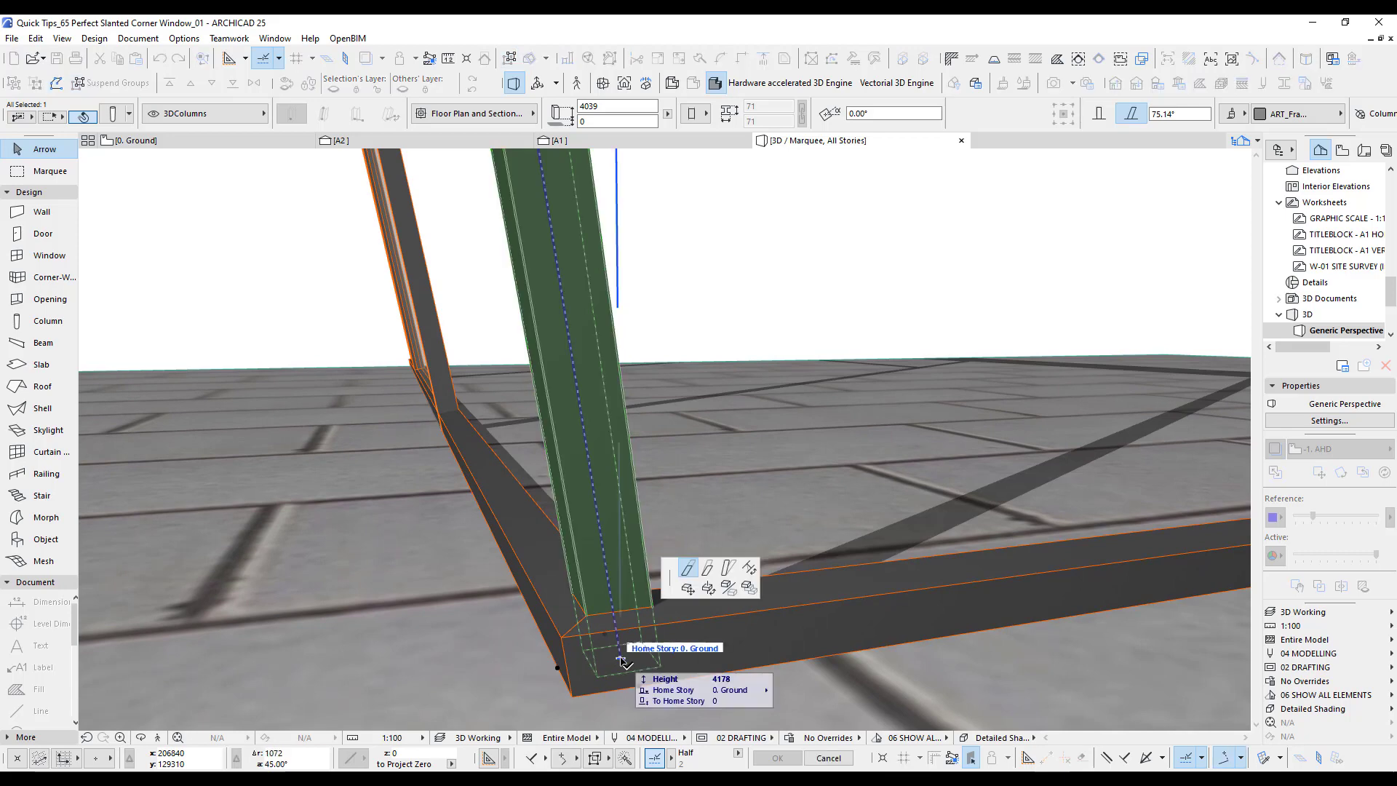
{"action": "left_click", "coordinate": [566, 632]}
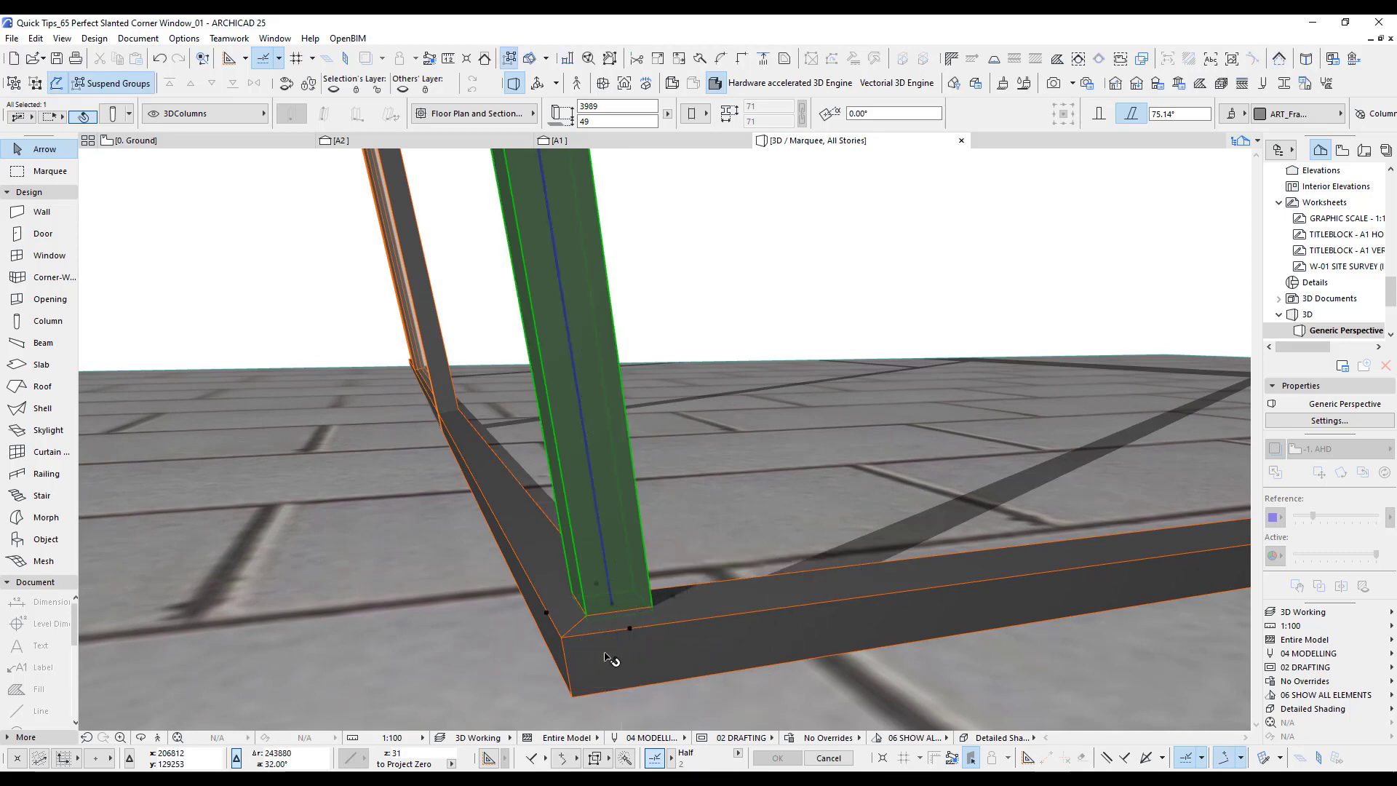
Step: Move the corner column so its outer base corner sits on the outer top corner of the mitred sill beams
{"action": "scroll", "coordinate": [606, 580], "scroll_direction": "down", "scroll_amount": 2}
{"action": "middle_click_drag", "start_coordinate": [622, 657], "coordinate": [566, 627]}
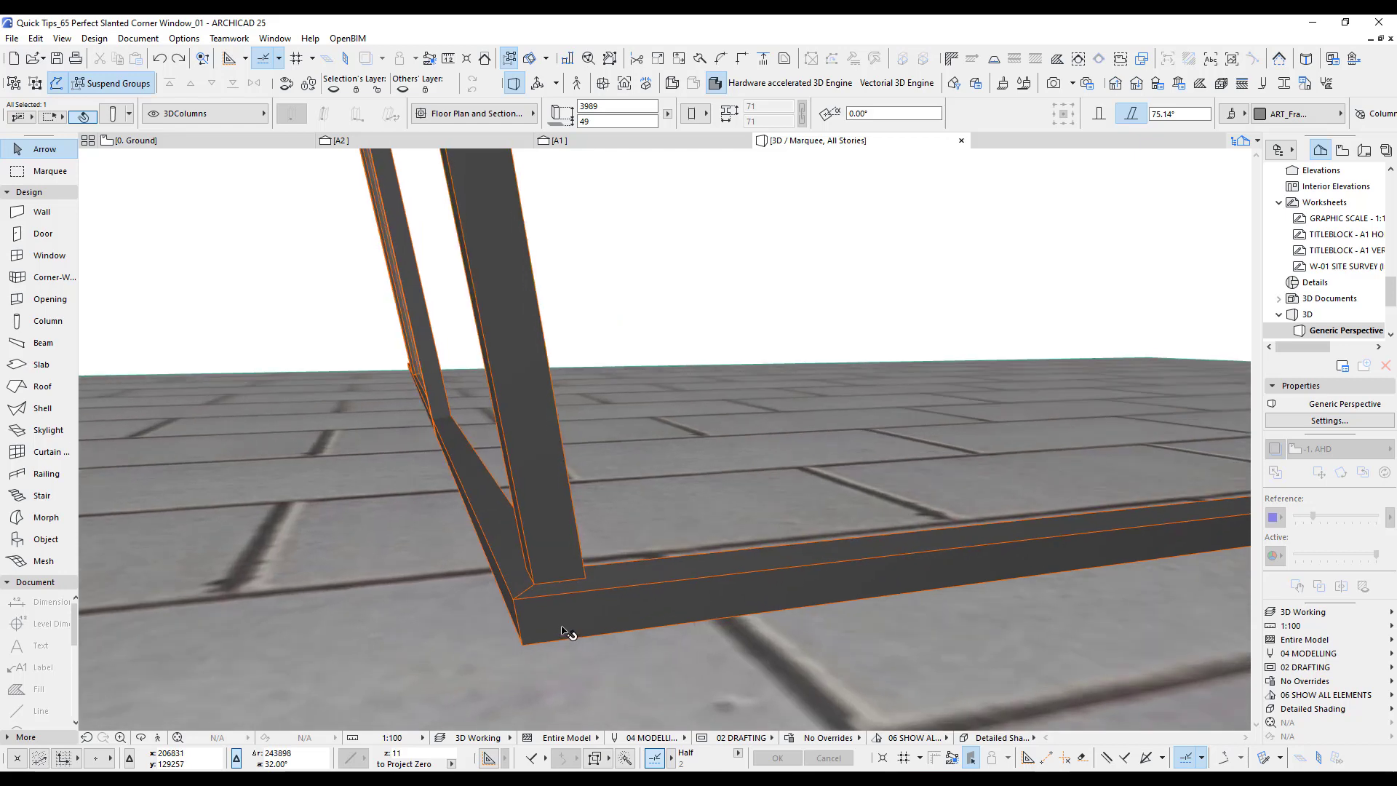
{"action": "scroll", "coordinate": [566, 627], "scroll_direction": "up", "scroll_amount": 1}
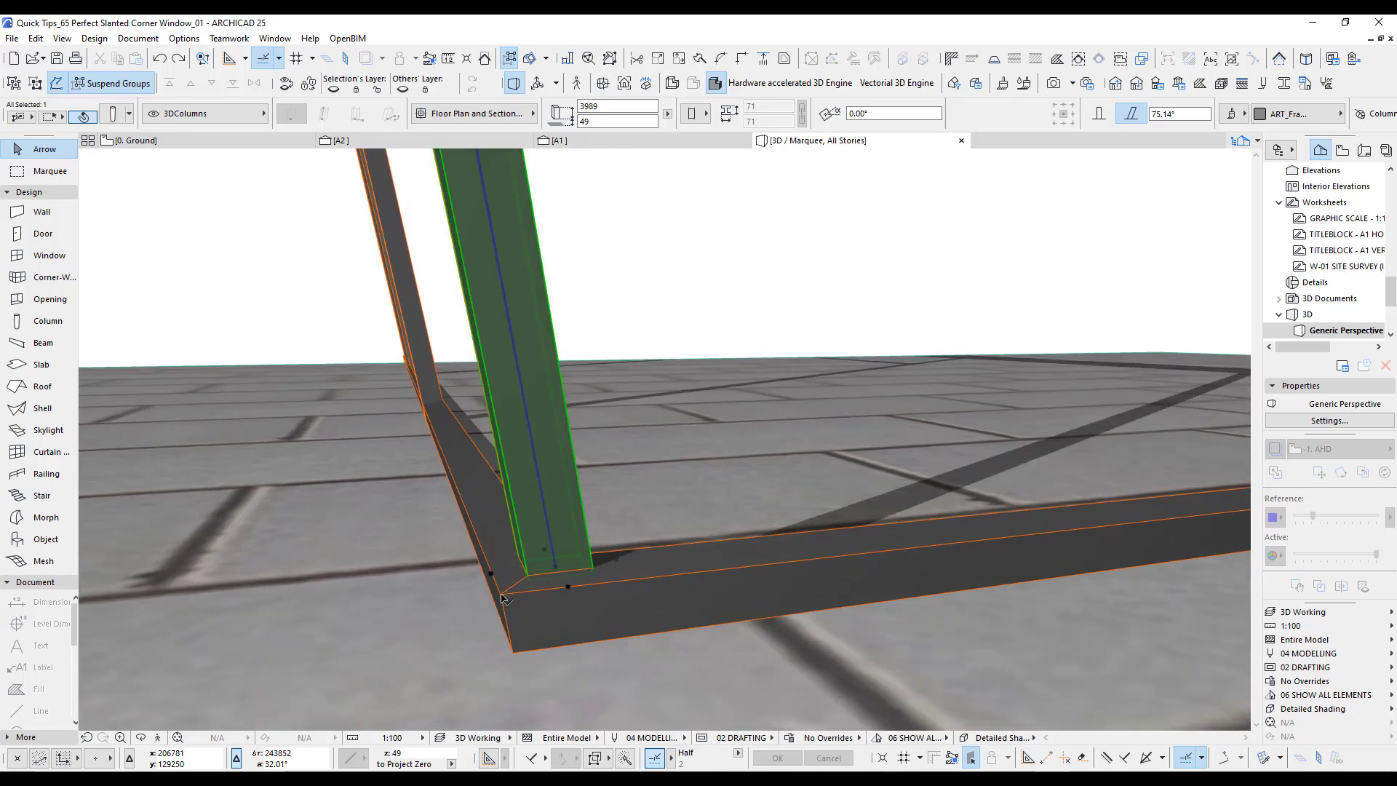
{"action": "left_click", "coordinate": [528, 576]}
{"action": "left_click", "coordinate": [502, 596]}
{"action": "middle_click_drag", "start_coordinate": [465, 586], "coordinate": [525, 550], "text": "shift"}
{"action": "scroll", "coordinate": [526, 550], "scroll_direction": "up", "scroll_amount": 6}
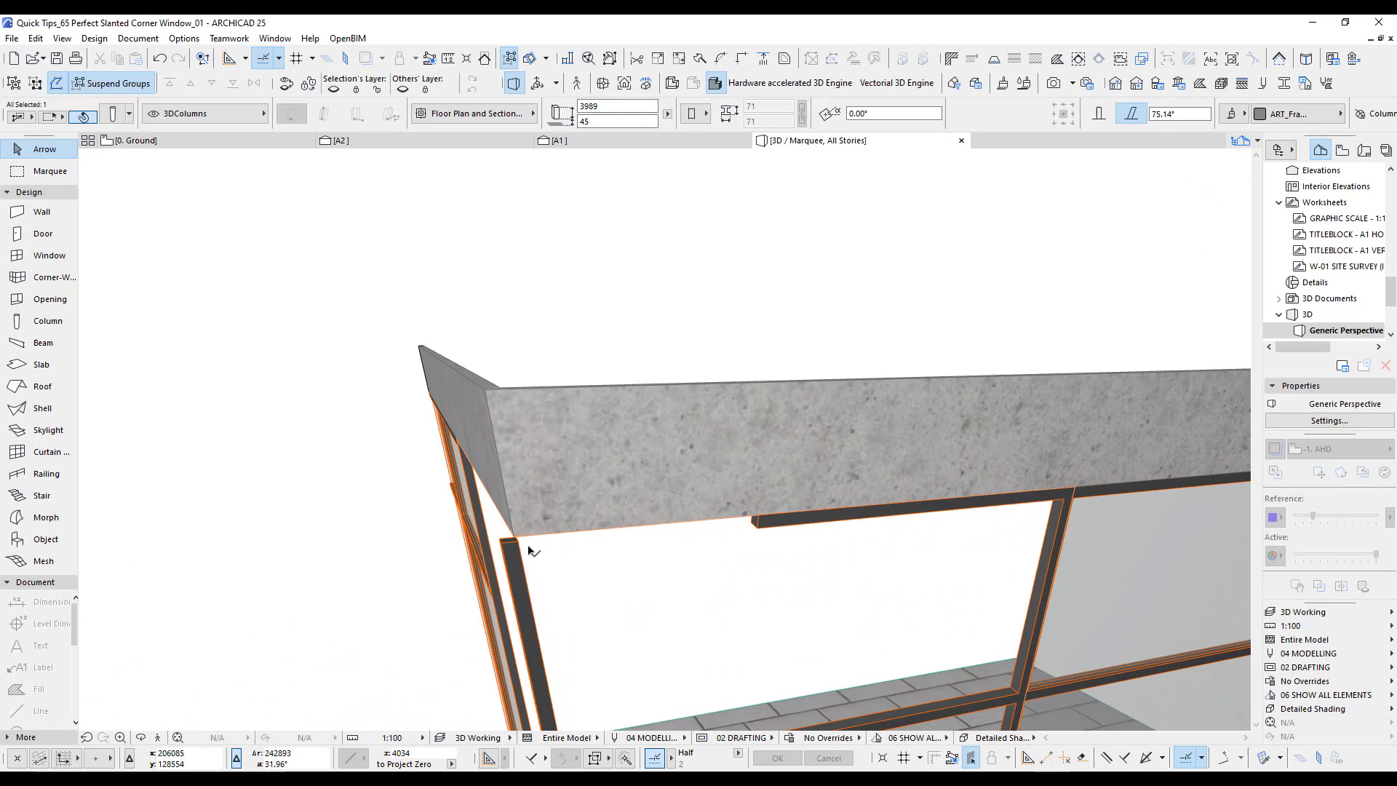
{"action": "scroll", "coordinate": [526, 544], "scroll_direction": "up", "scroll_amount": 6}
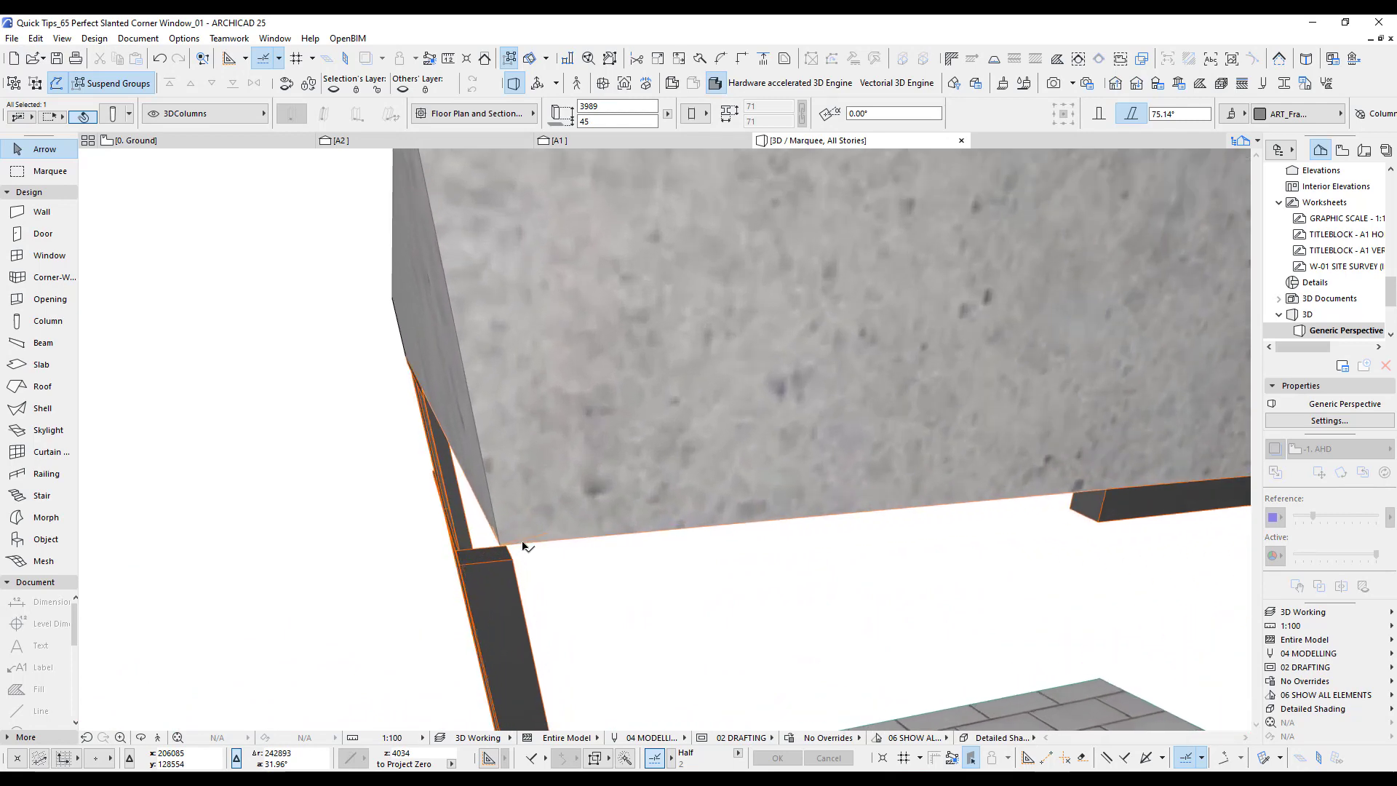
{"action": "scroll", "coordinate": [524, 544], "scroll_direction": "up", "scroll_amount": 2}
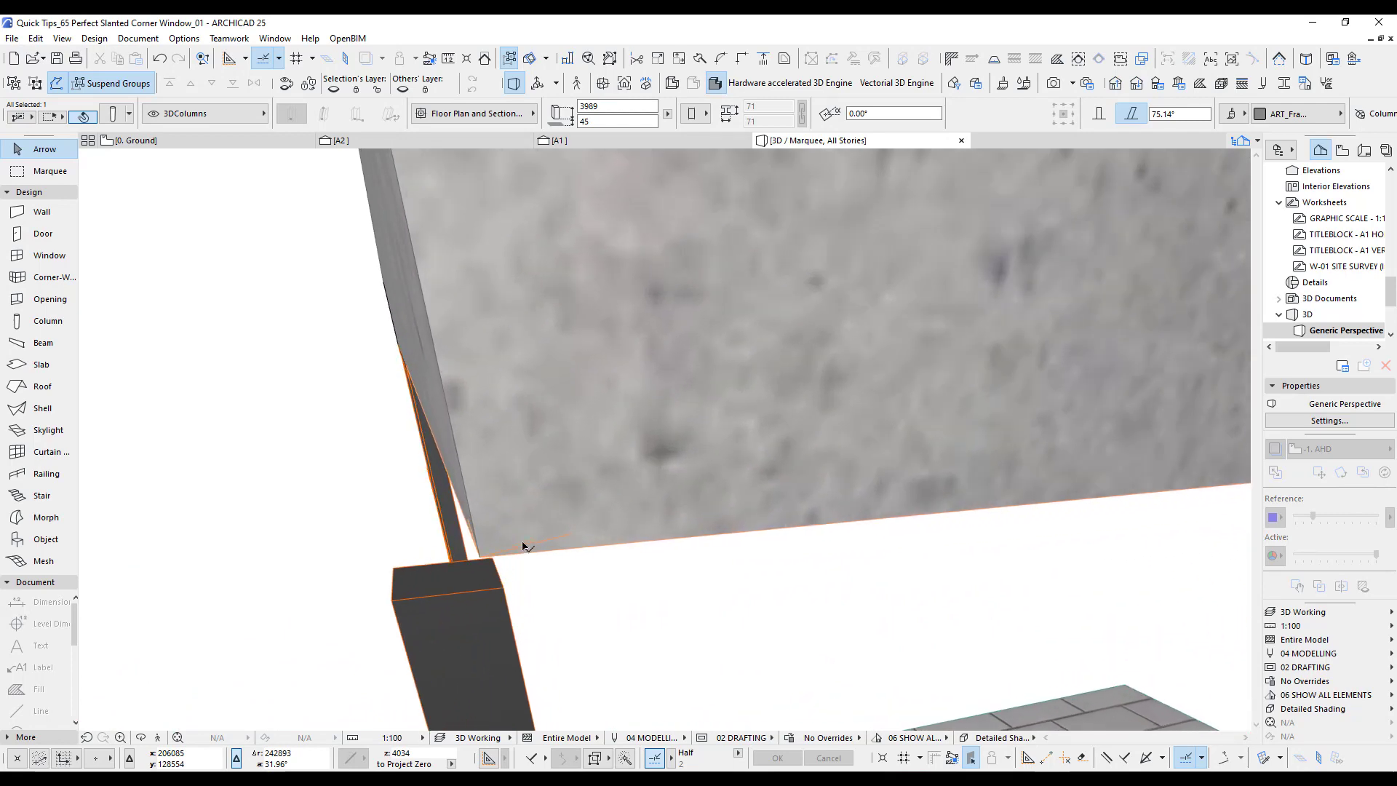
{"action": "left_click", "coordinate": [449, 581]}
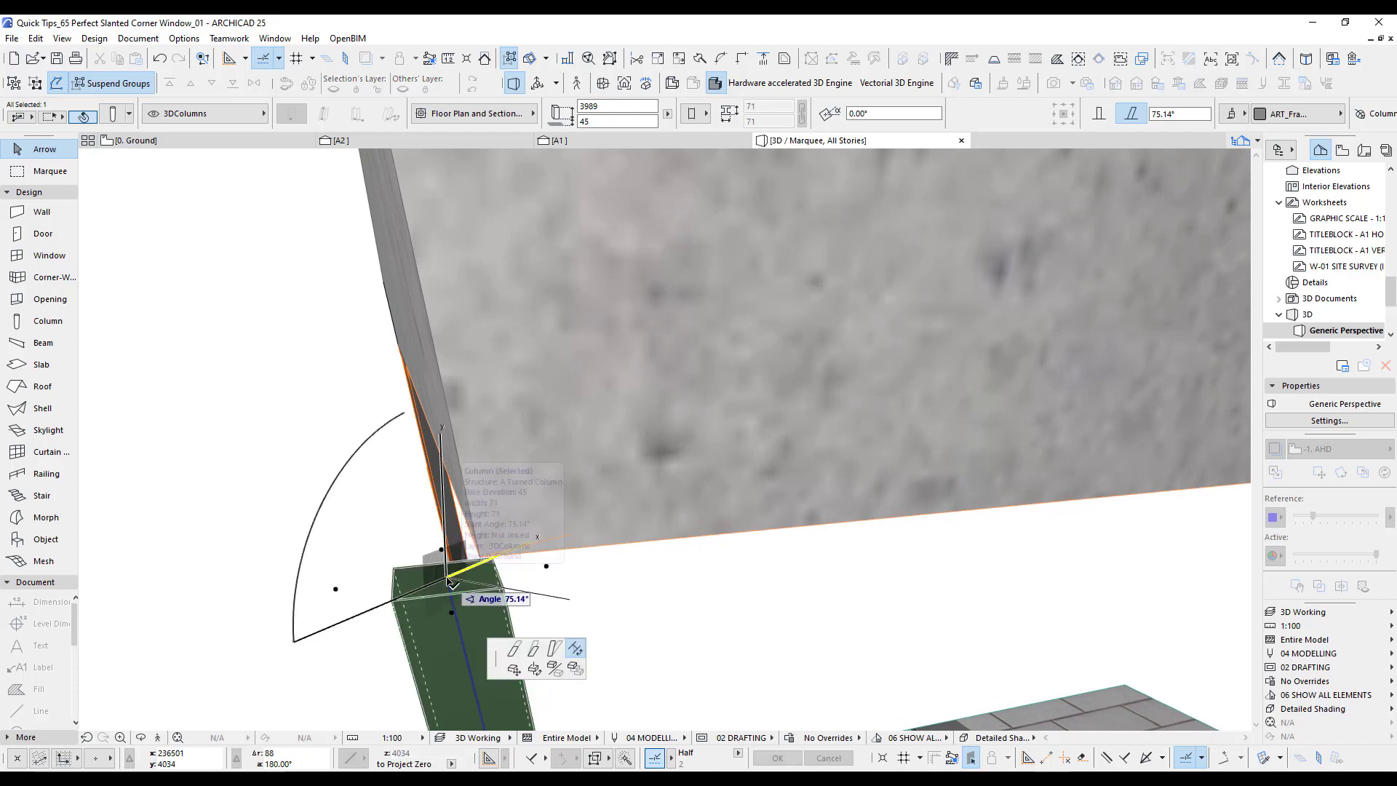
{"action": "left_click", "coordinate": [555, 650]}
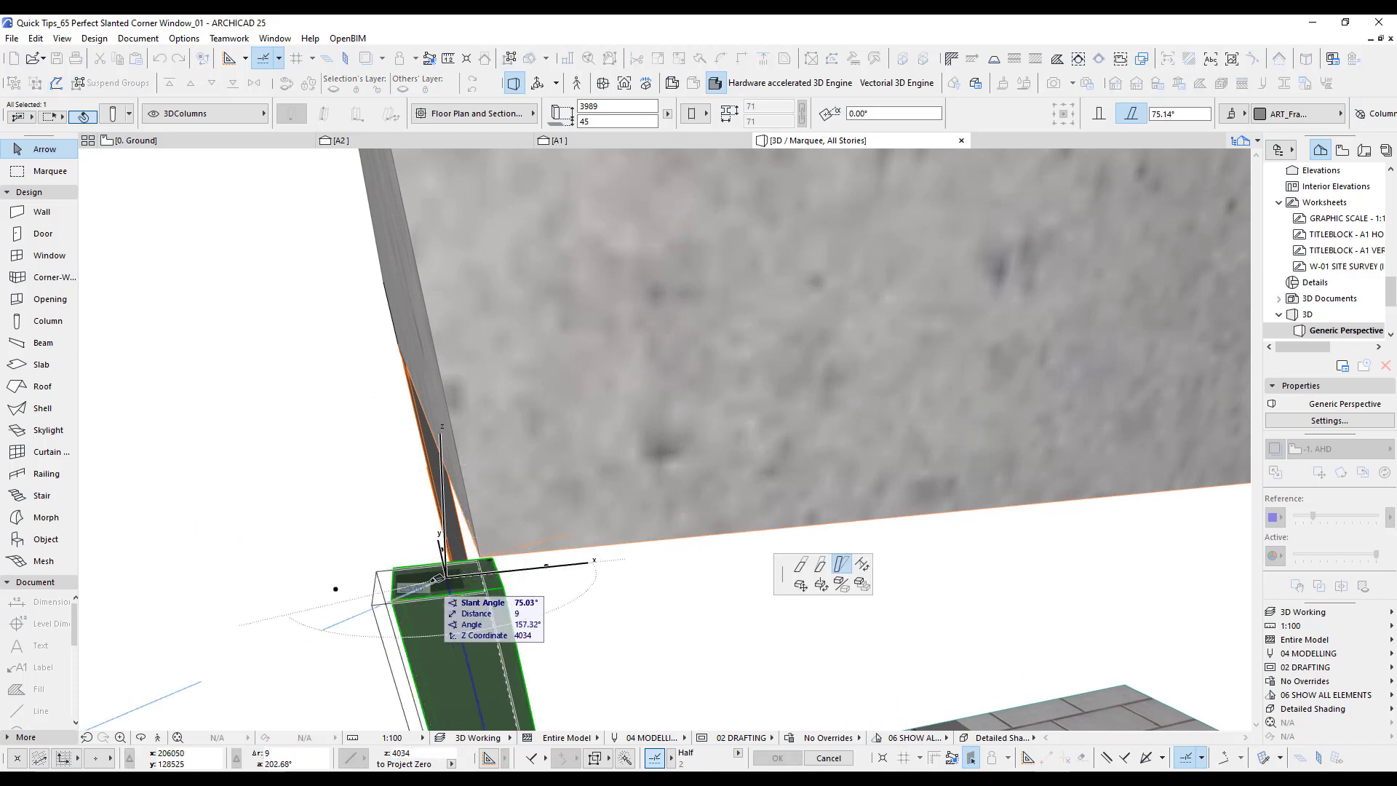
{"action": "key", "text": "Escape"}
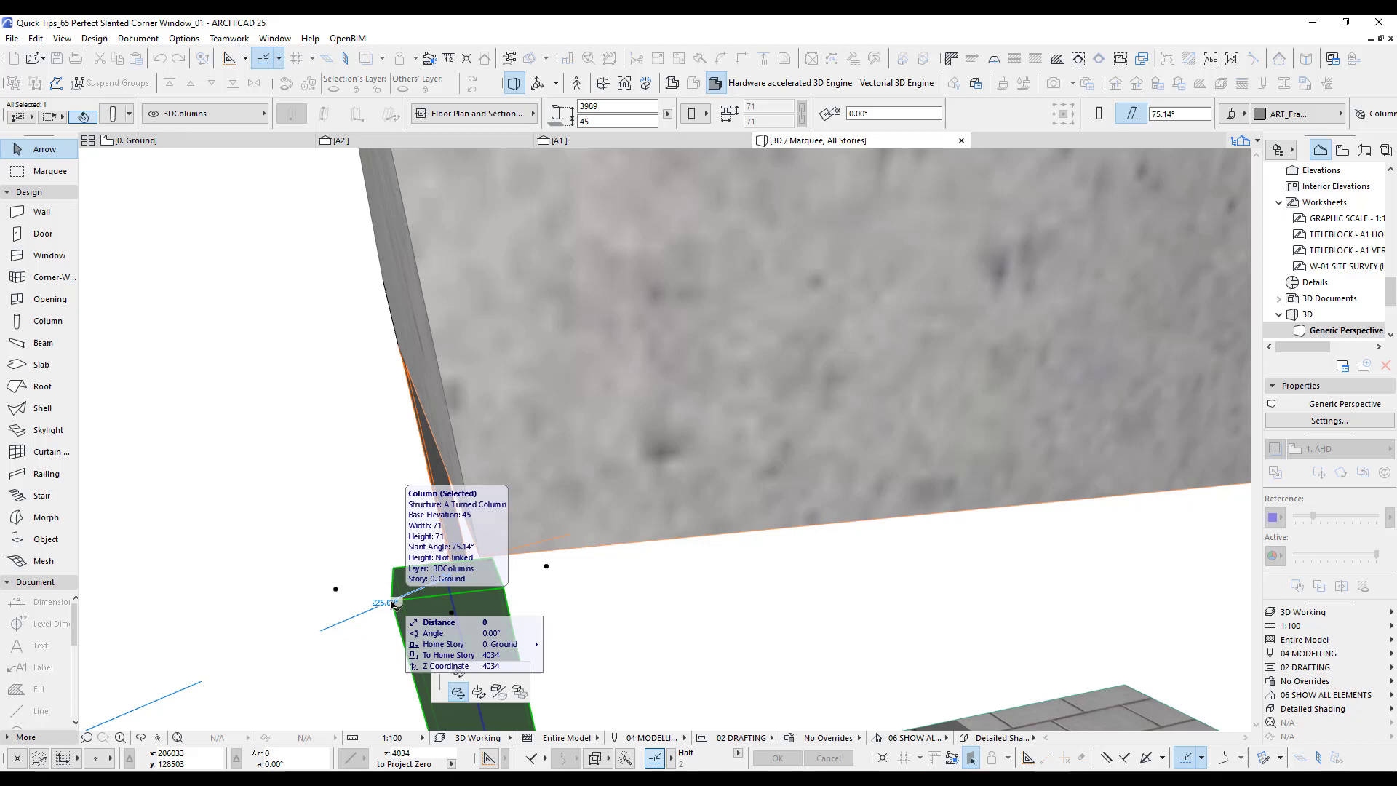
{"action": "left_click", "coordinate": [391, 603]}
{"action": "key", "text": "Escape"}
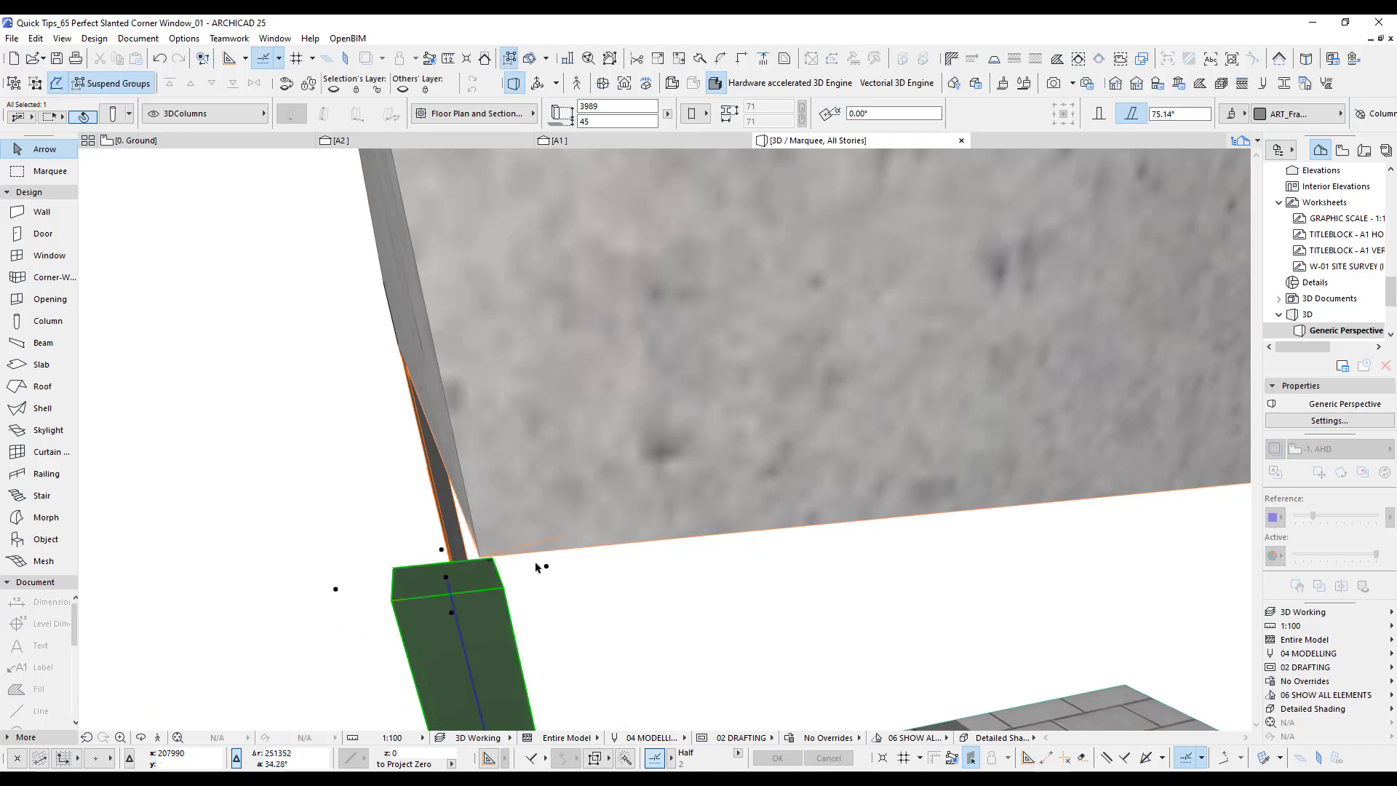
Step: Tilt the column's top end to the bottom corner of the concrete roof fascia and stretch its height up to that corner
{"action": "left_click", "coordinate": [449, 579]}
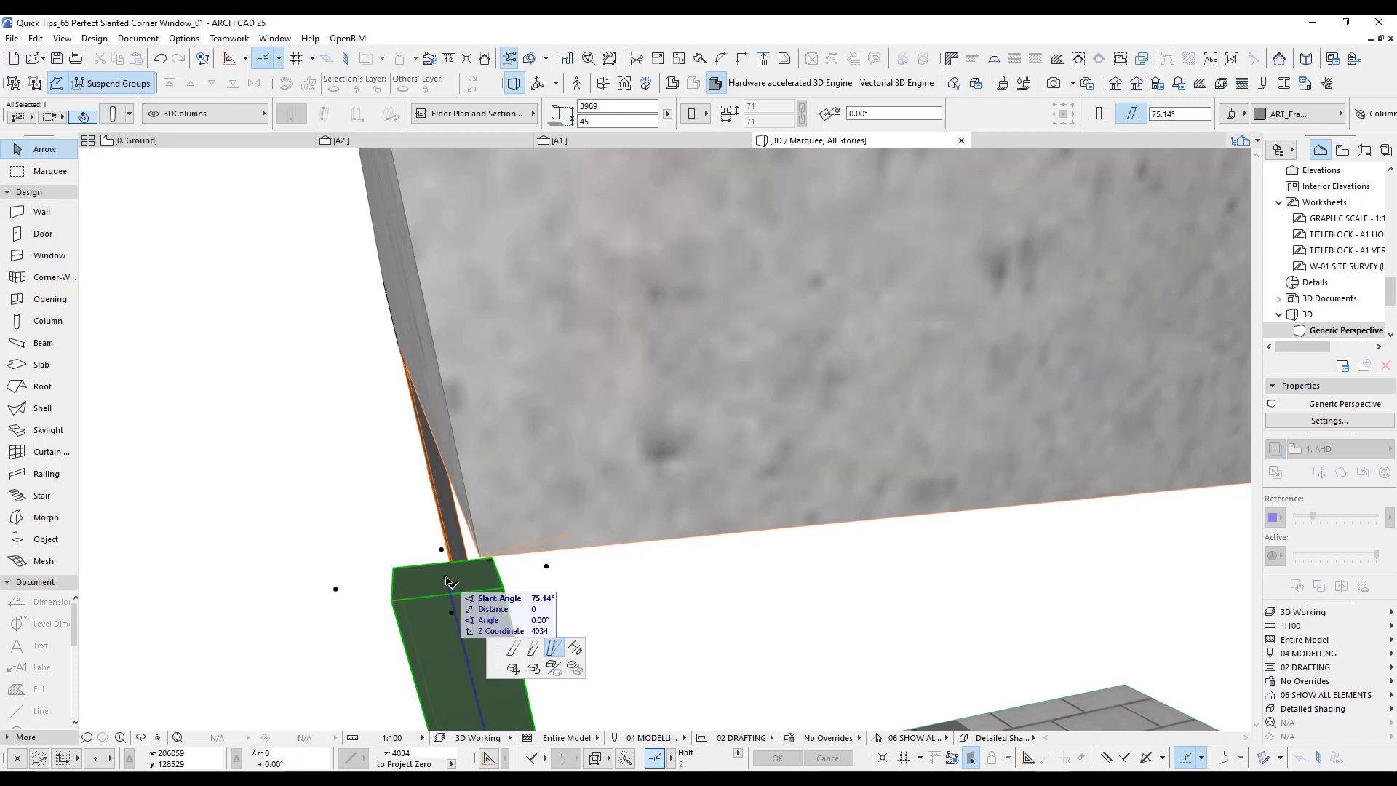
{"action": "left_click", "coordinate": [484, 550]}
{"action": "mouse_move", "coordinate": [588, 601]}
{"action": "middle_mouse_down"}
{"action": "mouse_move", "coordinate": [589, 558]}
{"action": "mouse_move", "coordinate": [596, 578]}
{"action": "middle_mouse_up"}
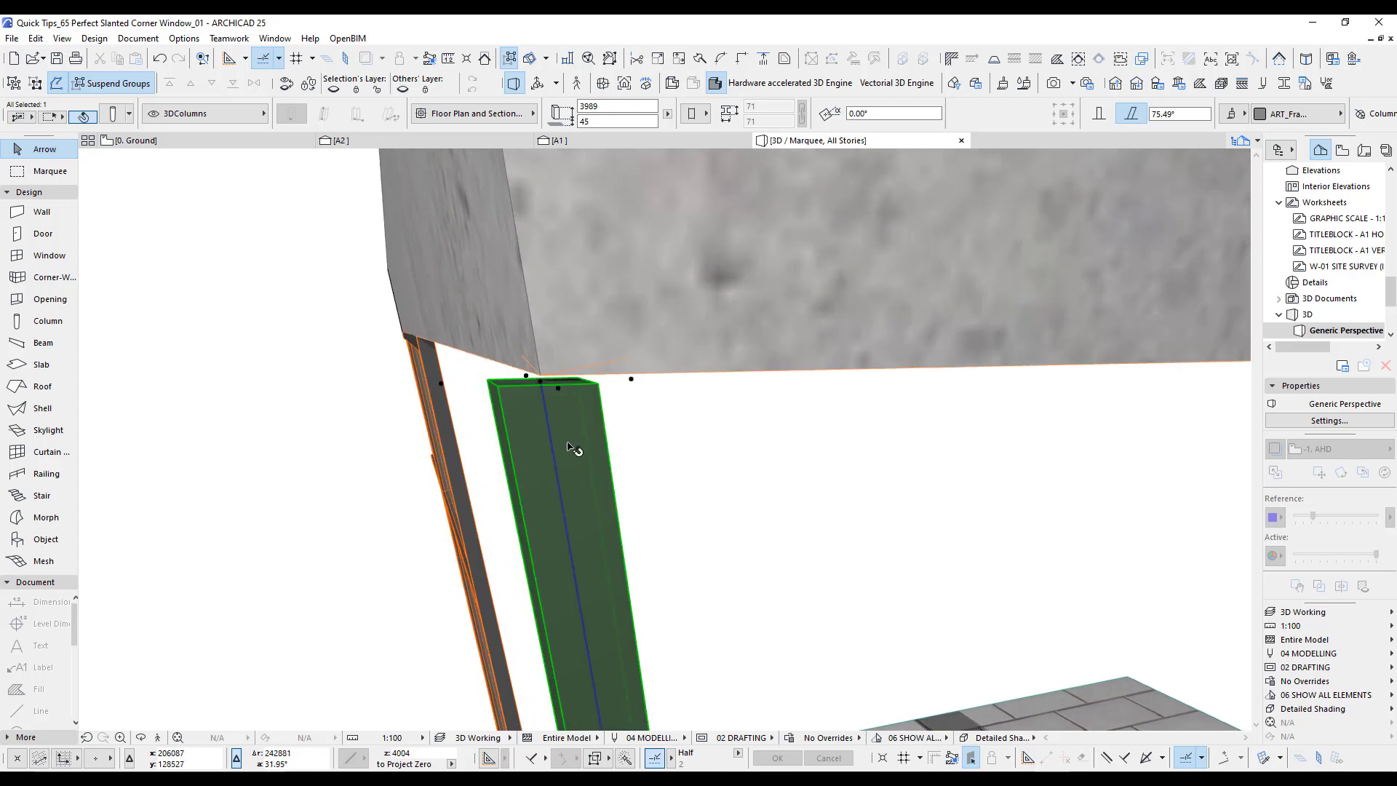
{"action": "scroll", "coordinate": [555, 396], "scroll_direction": "up", "scroll_amount": 1}
{"action": "left_click", "coordinate": [542, 382]}
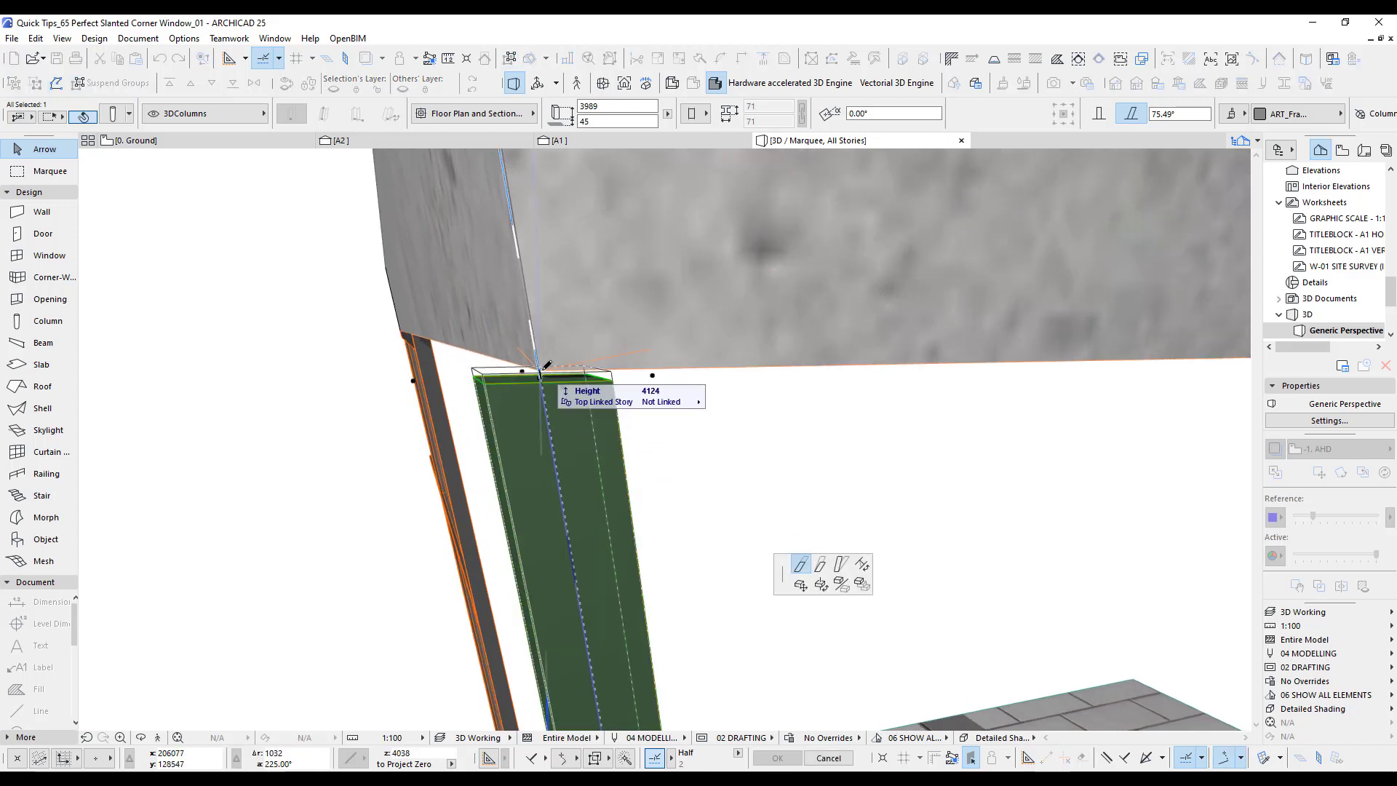
{"action": "left_click", "coordinate": [349, 381]}
Step: Set the corner column's slant angle to 76°
{"action": "middle_click_drag", "start_coordinate": [580, 428], "coordinate": [461, 396]}
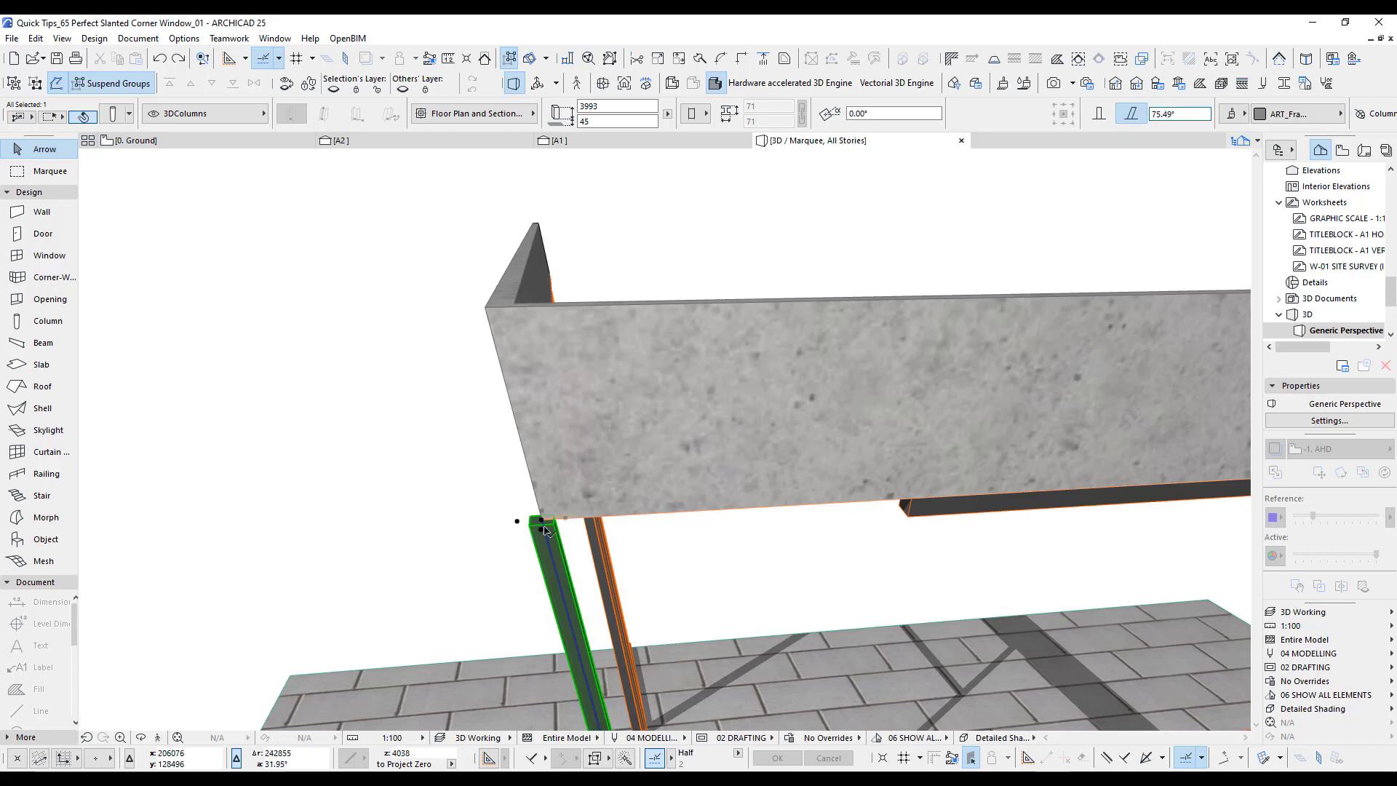
{"action": "scroll", "coordinate": [545, 529], "scroll_direction": "up", "scroll_amount": 7}
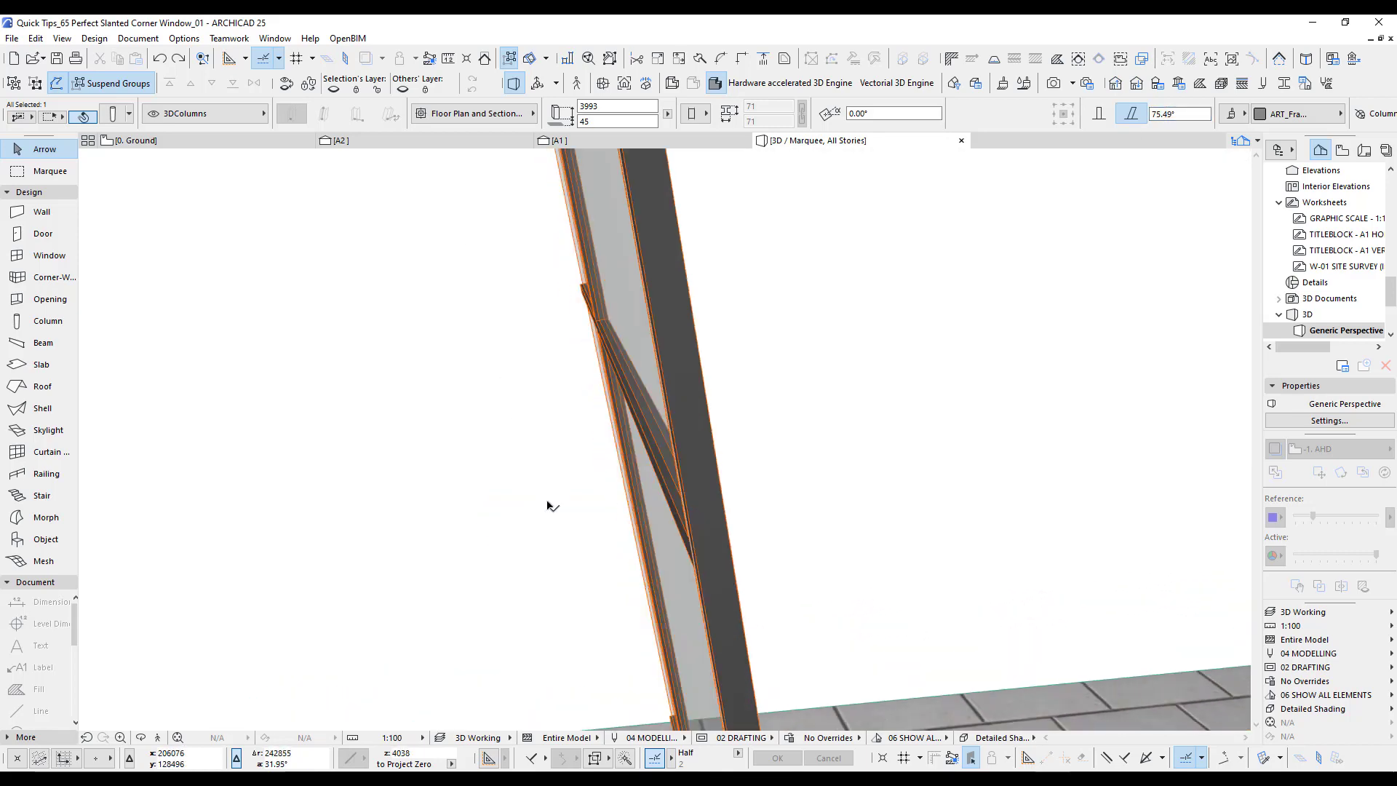
{"action": "scroll", "coordinate": [548, 501], "scroll_direction": "down", "scroll_amount": 3}
{"action": "scroll", "coordinate": [547, 501], "scroll_direction": "up", "scroll_amount": 5}
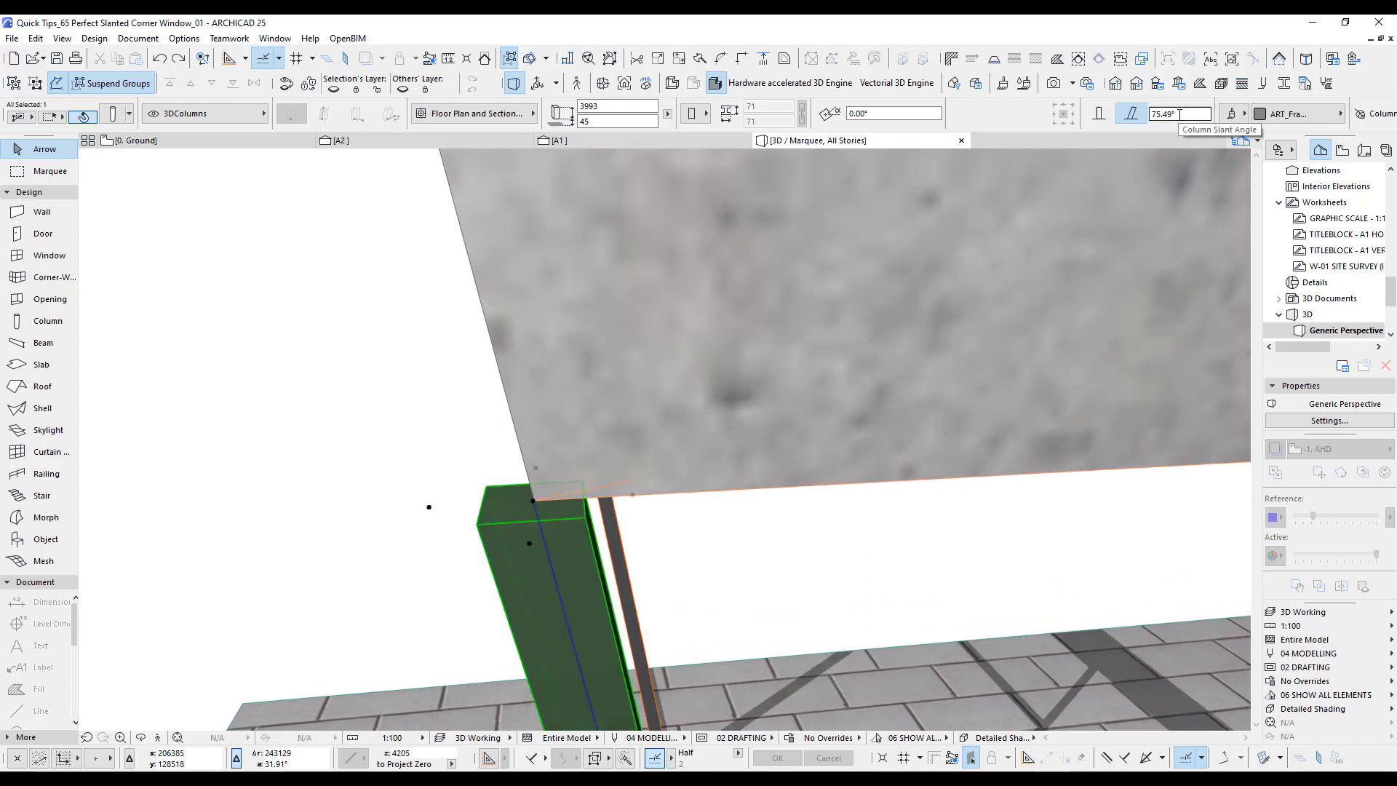
{"action": "left_click_drag", "start_coordinate": [1180, 114], "coordinate": [1166, 115]}
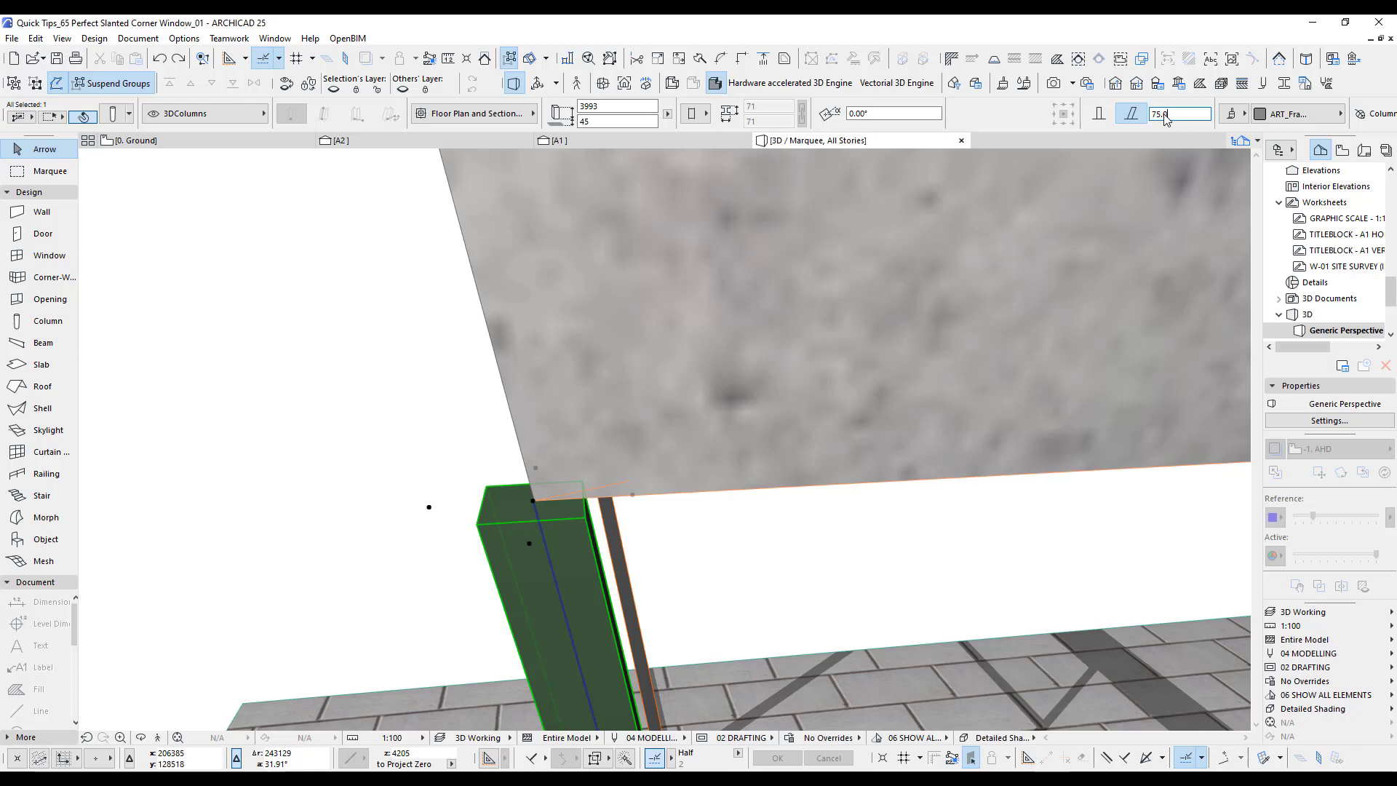
{"action": "key", "text": "Return"}
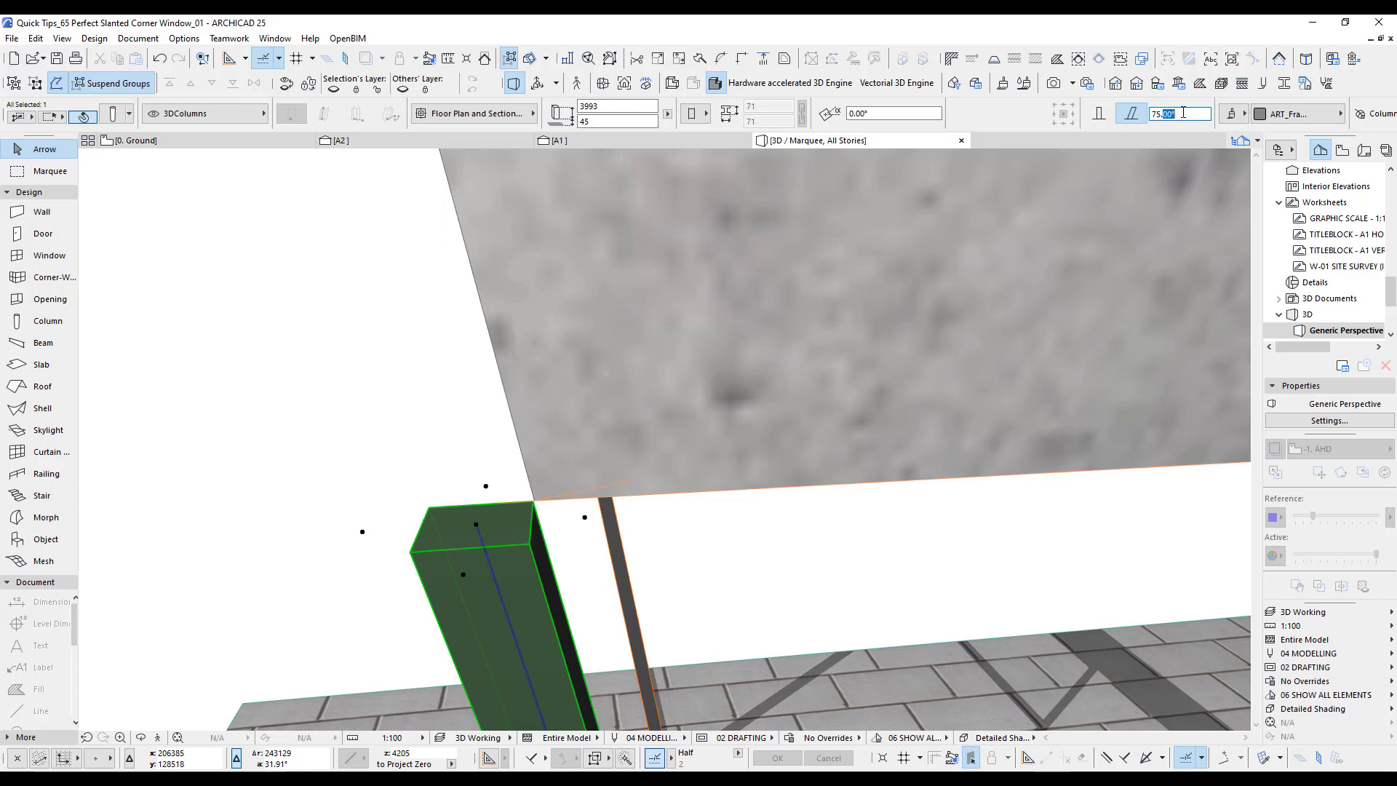
{"action": "key", "text": "Return"}
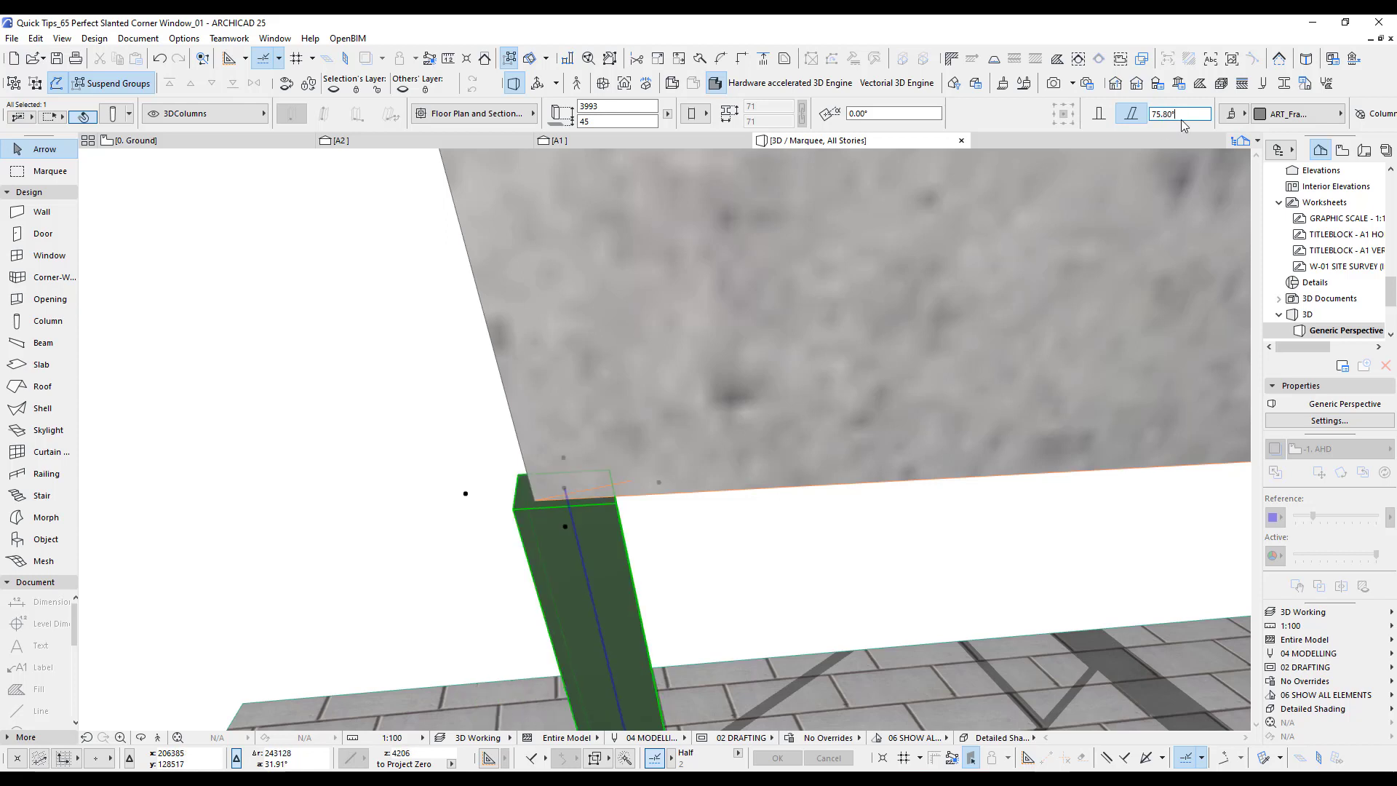
{"action": "left_click_drag", "start_coordinate": [1160, 117], "coordinate": [1175, 113]}
{"action": "key", "text": "Return"}
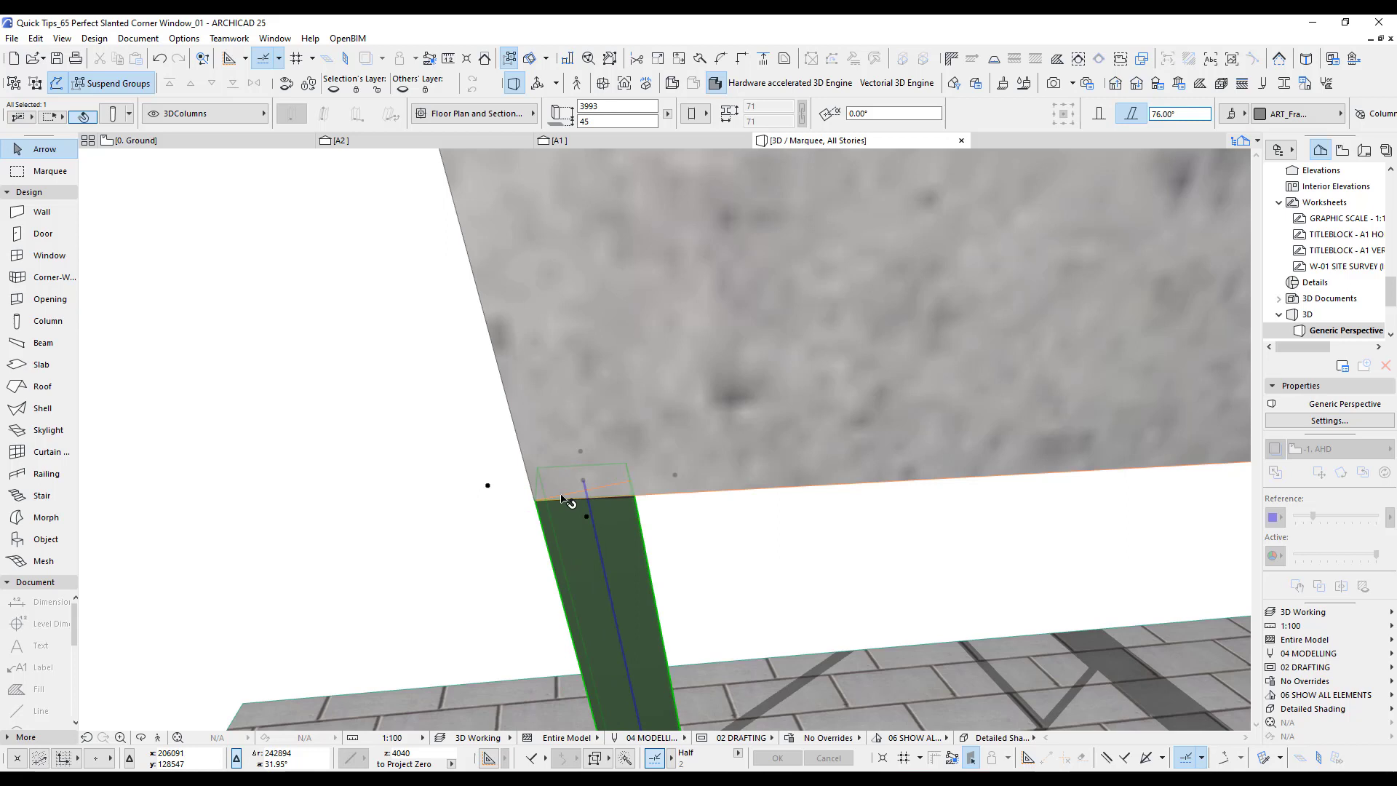
Step: Examine from several angles, including from below, how the top of the corner column meets the roof fascia's corner
{"action": "scroll", "coordinate": [561, 509], "scroll_direction": "up", "scroll_amount": 2}
{"action": "middle_click_drag", "start_coordinate": [571, 516], "coordinate": [754, 312]}
{"action": "scroll", "coordinate": [663, 478], "scroll_direction": "up", "scroll_amount": 2}
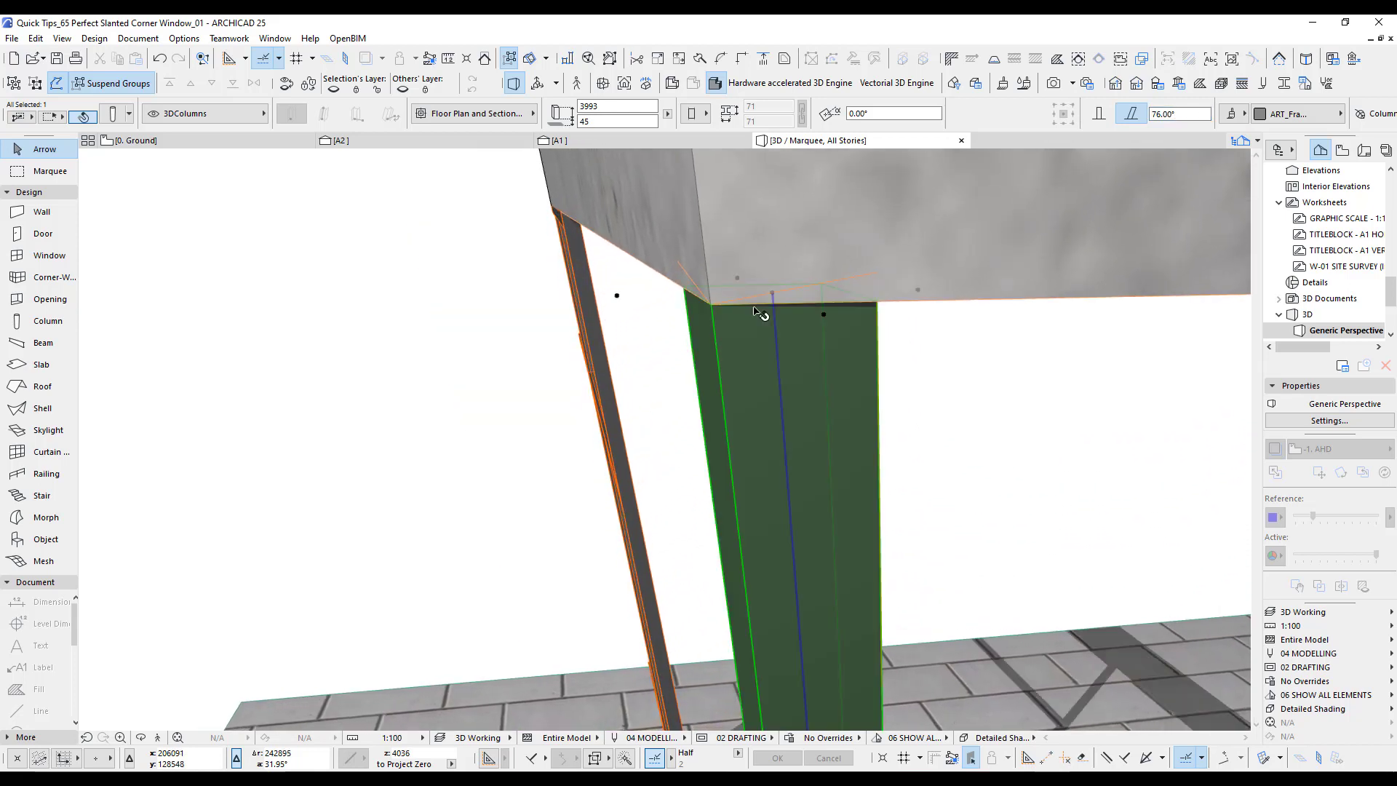
{"action": "scroll", "coordinate": [760, 313], "scroll_direction": "up", "scroll_amount": 2}
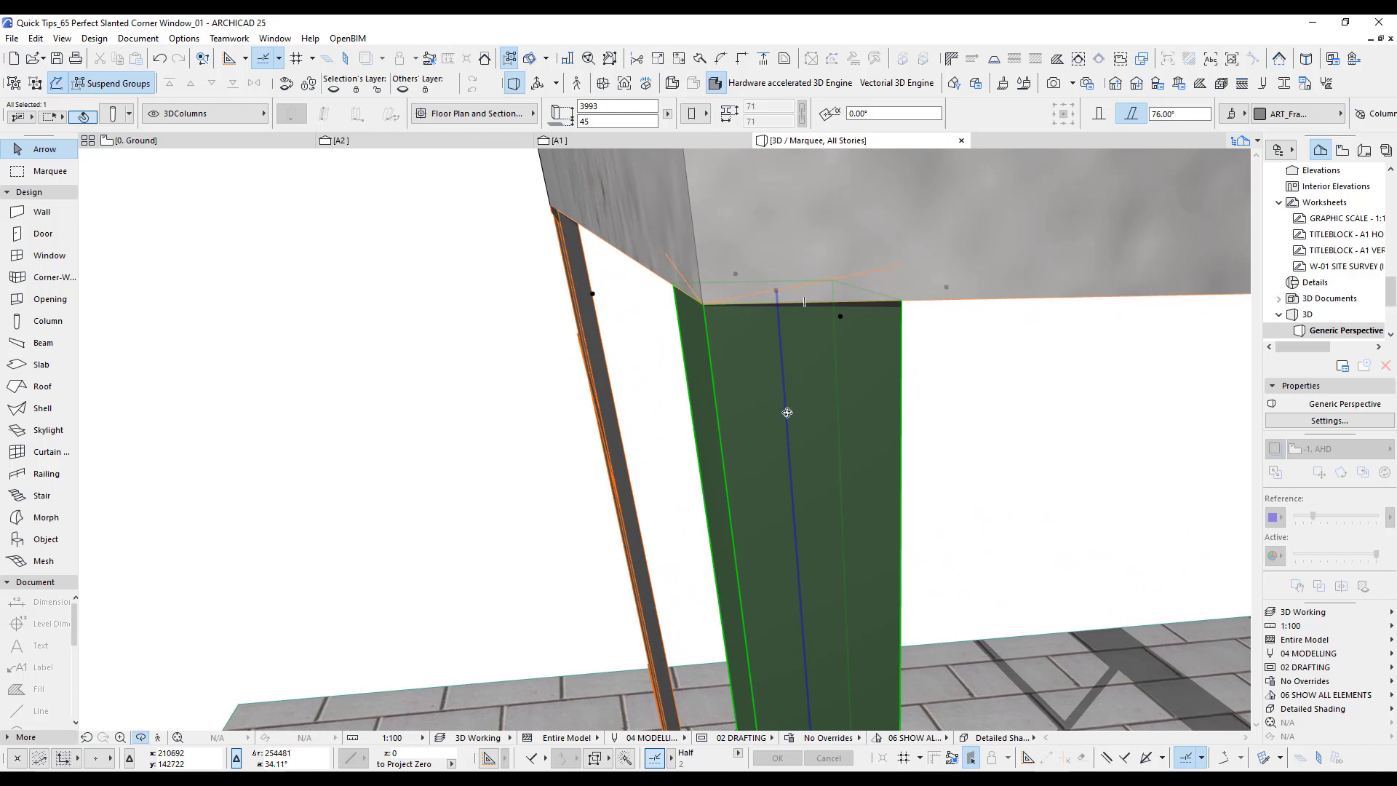
{"action": "middle_click_drag", "start_coordinate": [787, 413], "coordinate": [720, 243], "text": "shift"}
{"action": "scroll", "coordinate": [720, 242], "scroll_direction": "up", "scroll_amount": 3}
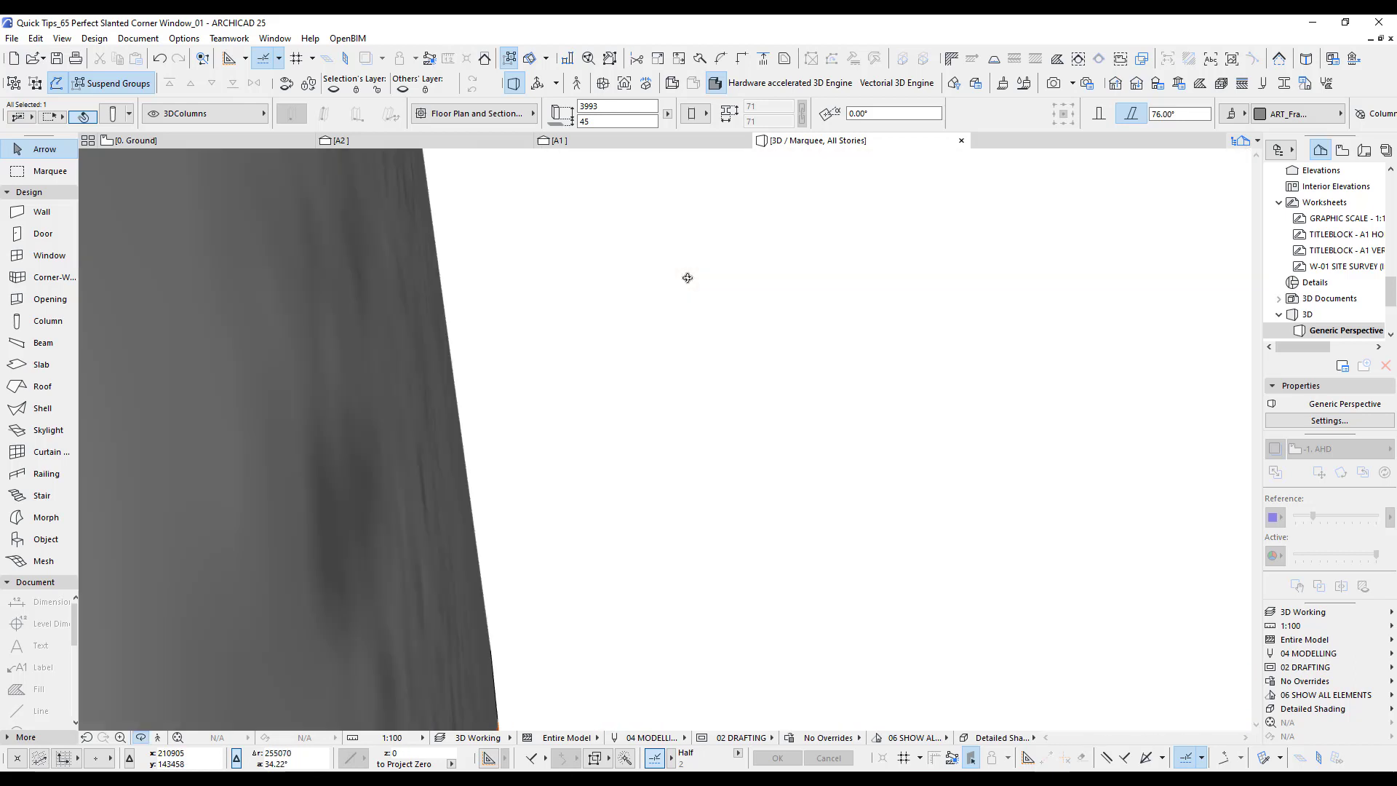
{"action": "scroll", "coordinate": [687, 278], "scroll_direction": "down", "scroll_amount": 3}
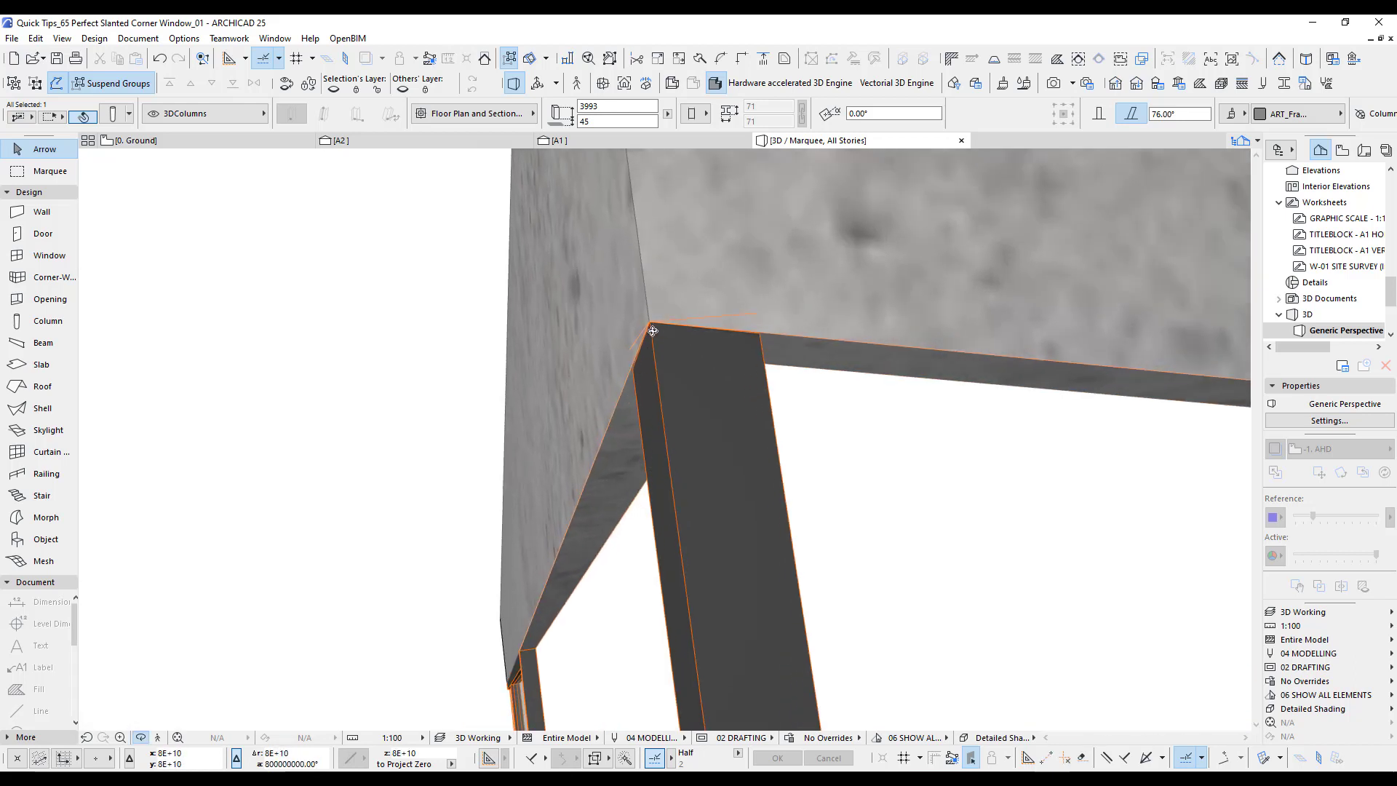
{"action": "scroll", "coordinate": [652, 331], "scroll_direction": "up", "scroll_amount": 3}
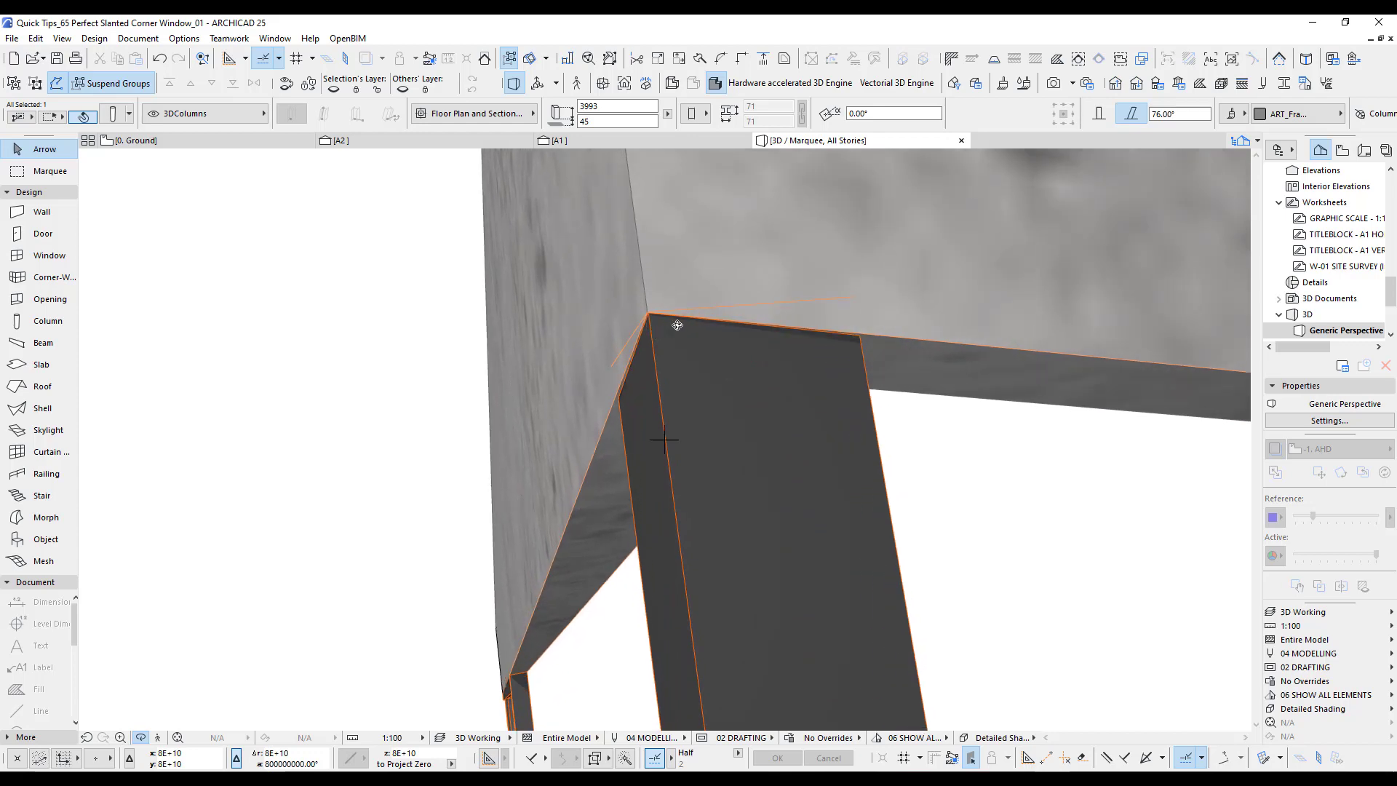
{"action": "scroll", "coordinate": [677, 325], "scroll_direction": "down", "scroll_amount": 6}
{"action": "middle_click_drag", "start_coordinate": [734, 303], "coordinate": [742, 451], "text": "shift"}
{"action": "scroll", "coordinate": [743, 439], "scroll_direction": "up", "scroll_amount": 1}
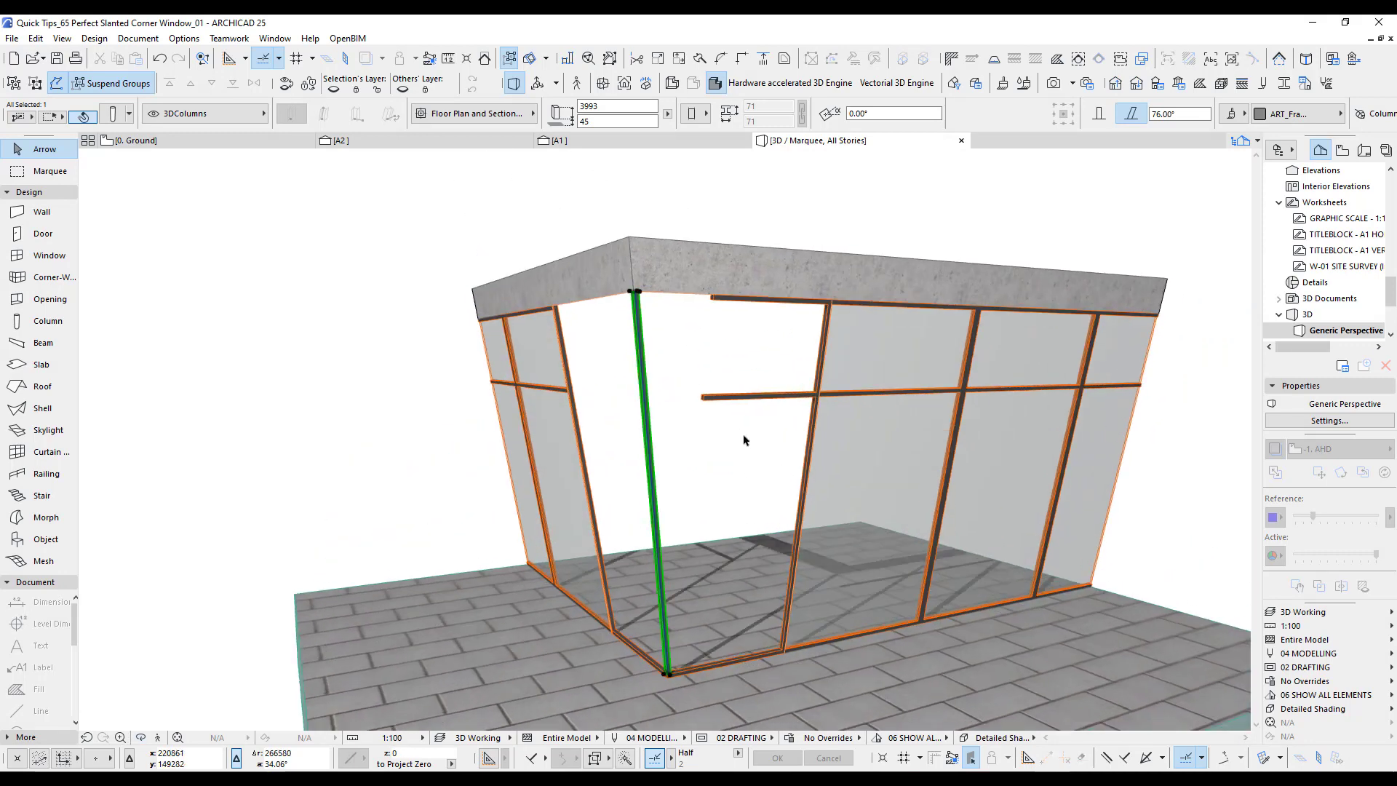
Step: Select the short head and transom beams beside the corner, extend both to the corner column, and deselect them
{"action": "left_click", "coordinate": [725, 400]}
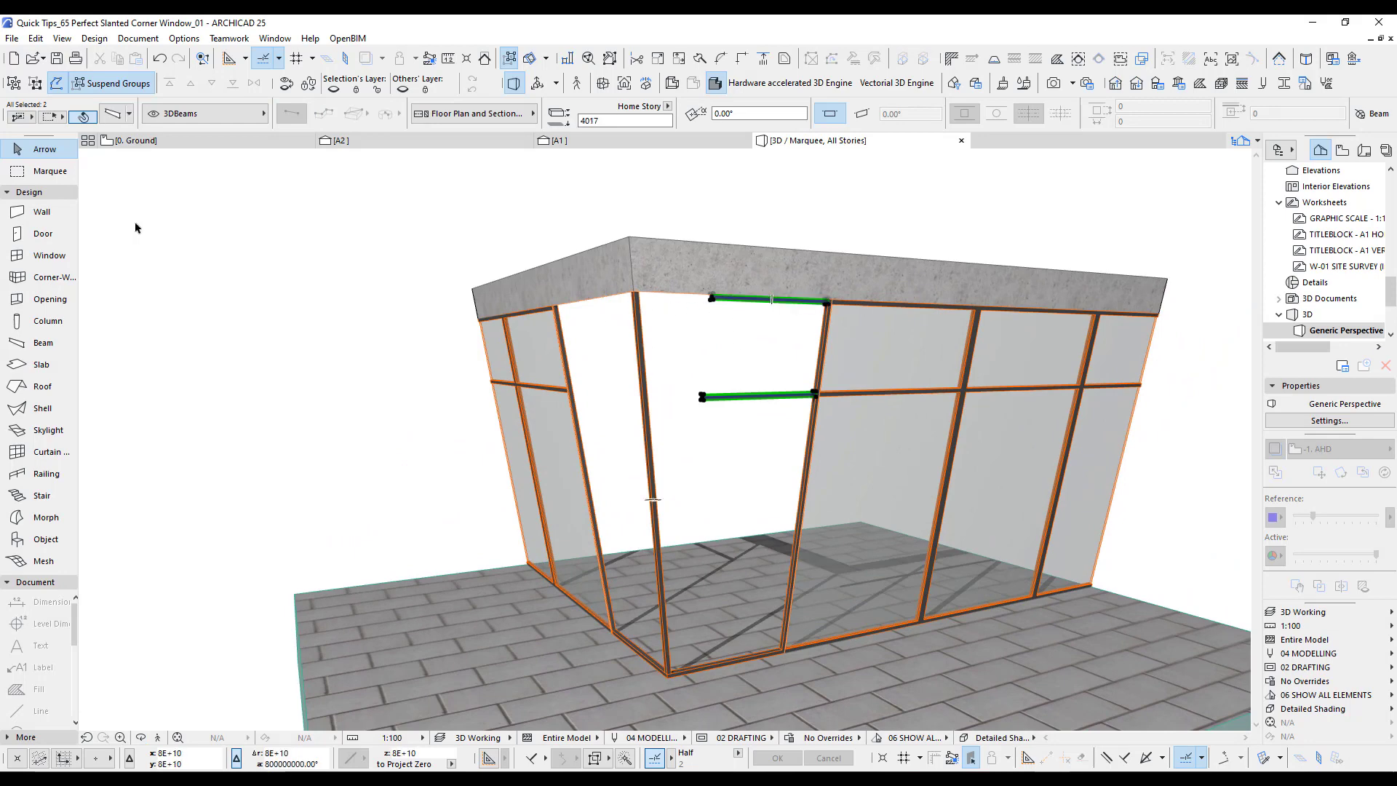
{"action": "left_click", "coordinate": [42, 343]}
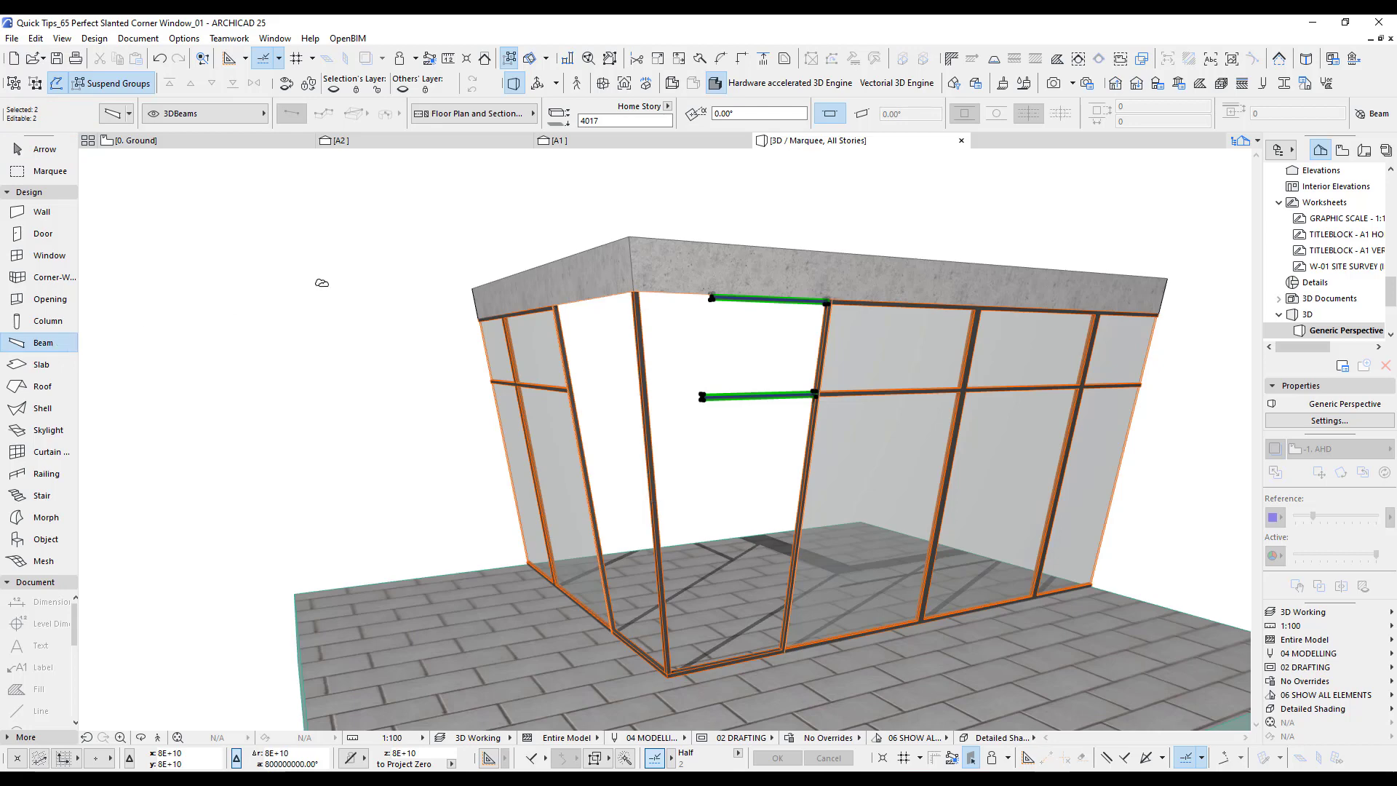
{"action": "scroll", "coordinate": [682, 419], "scroll_direction": "up", "scroll_amount": 5}
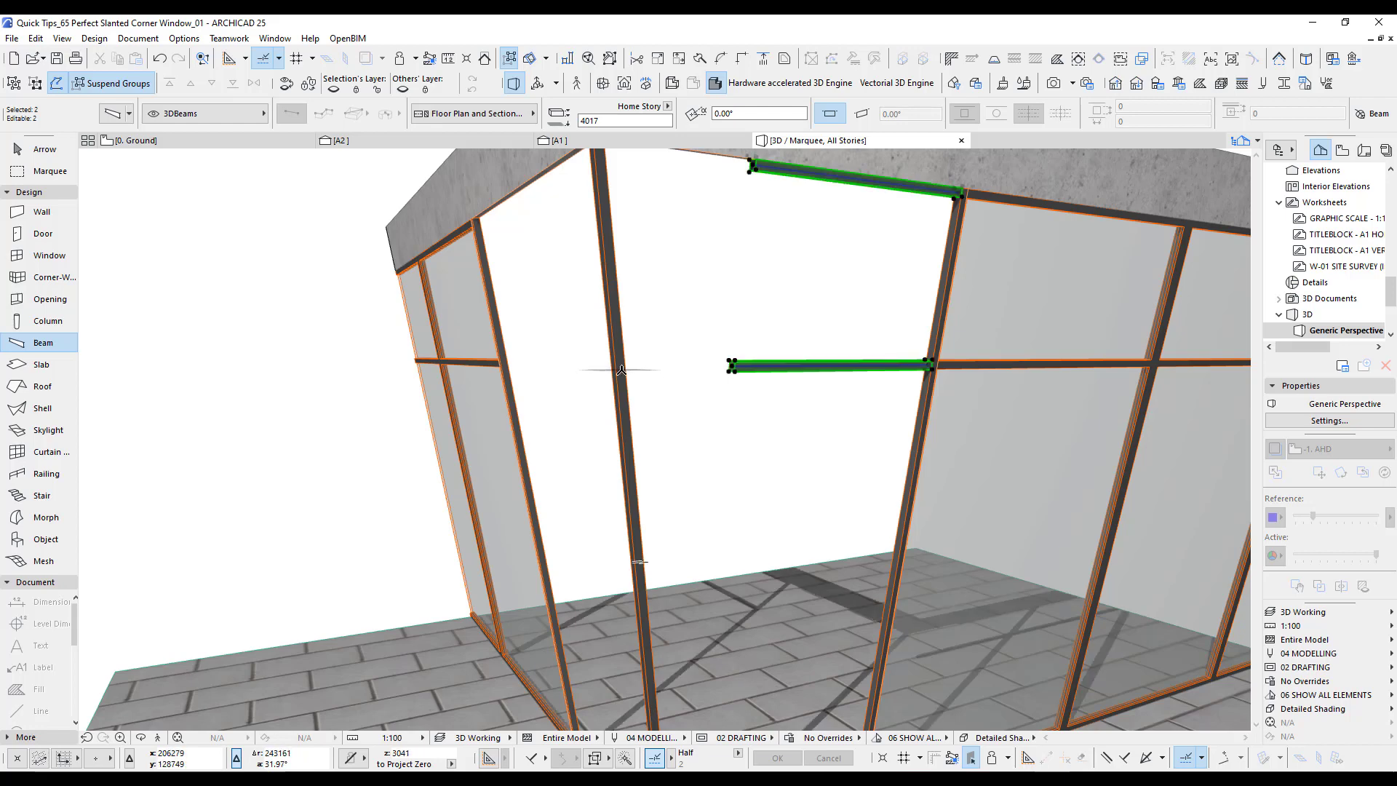
{"action": "left_click", "coordinate": [621, 370]}
{"action": "key", "text": "Escape"}
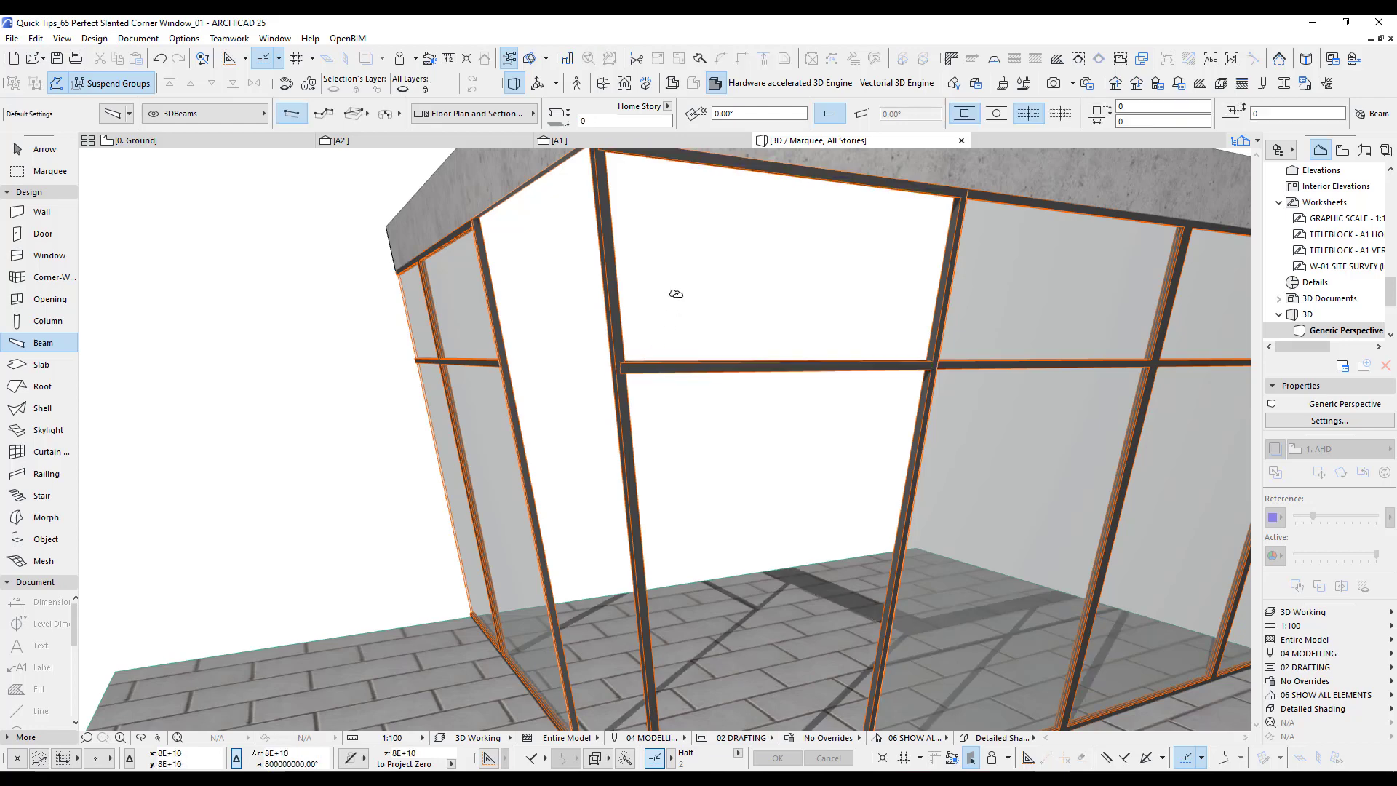
{"action": "middle_click_drag", "start_coordinate": [676, 293], "coordinate": [670, 371], "text": "shift"}
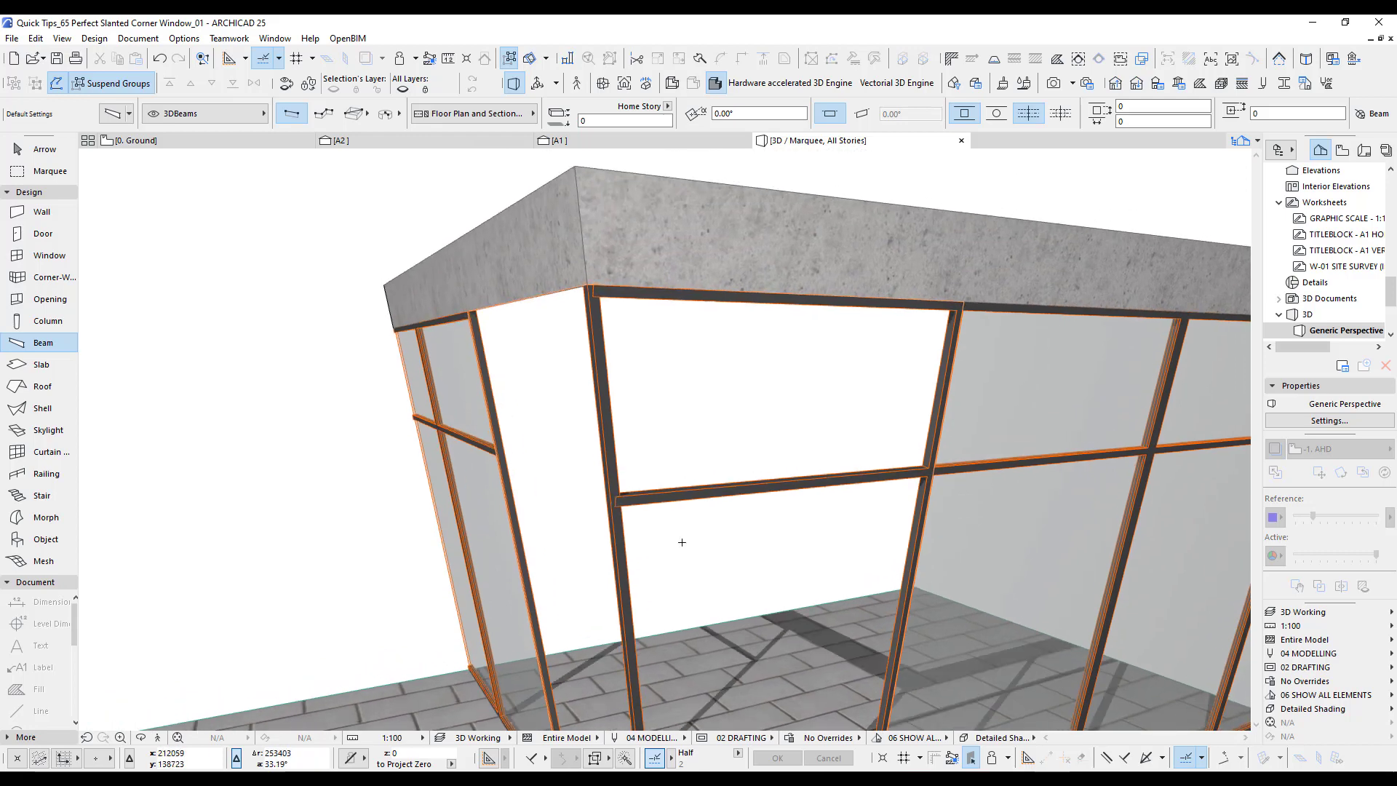
Step: Examine the joint between the transom beam's end and the corner column in 3D and in section A1
{"action": "scroll", "coordinate": [659, 533], "scroll_direction": "up", "scroll_amount": 5}
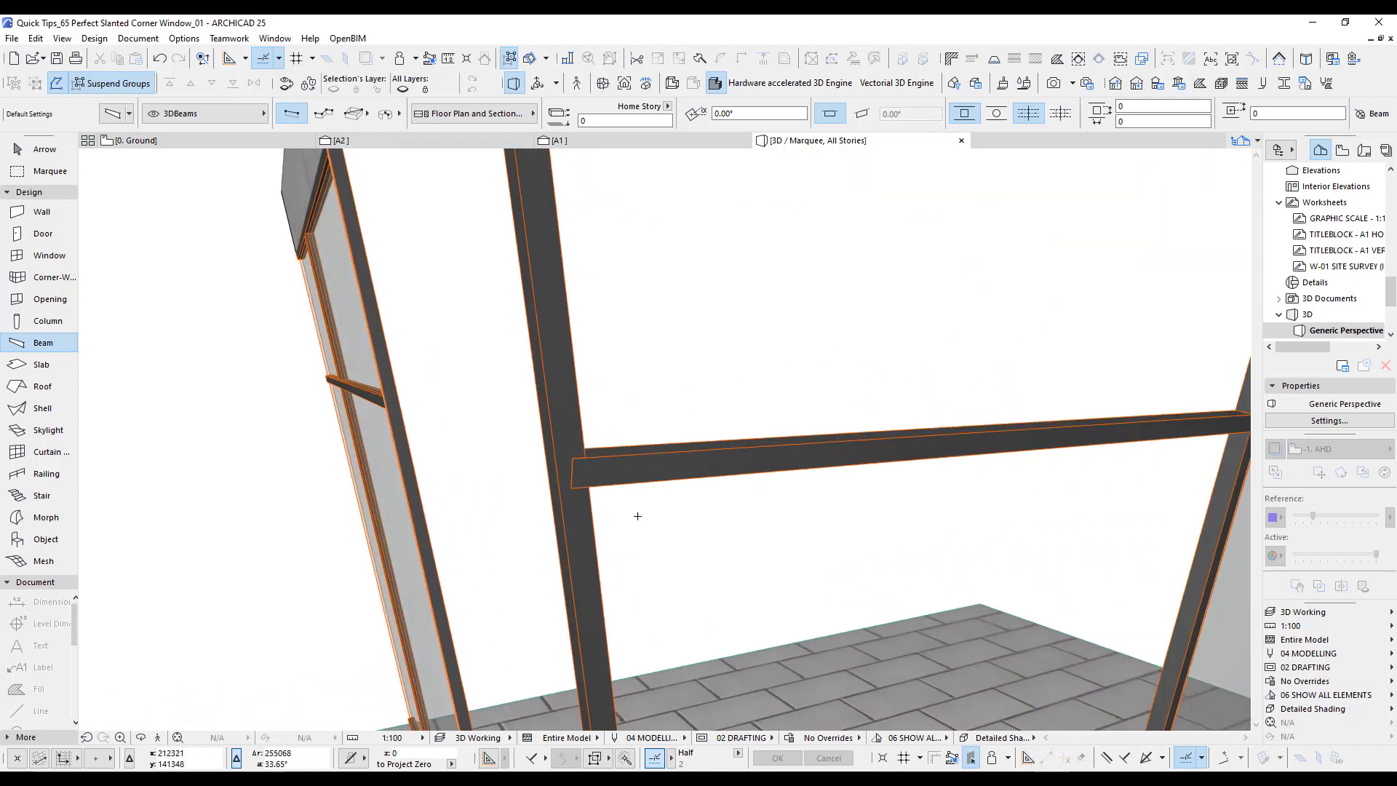
{"action": "left_click", "coordinate": [617, 473], "text": "shift"}
{"action": "scroll", "coordinate": [596, 451], "scroll_direction": "up", "scroll_amount": 2}
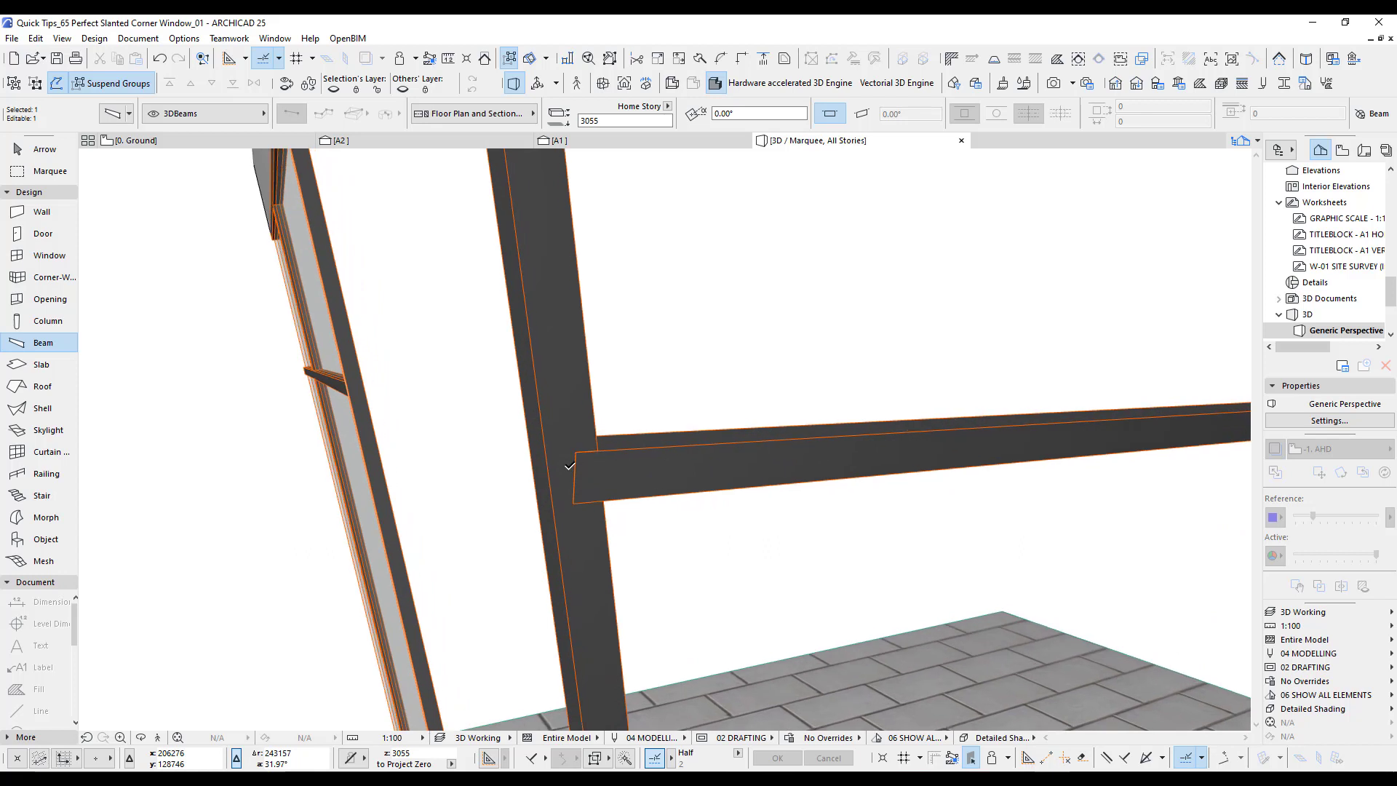
{"action": "key", "text": "Escape"}
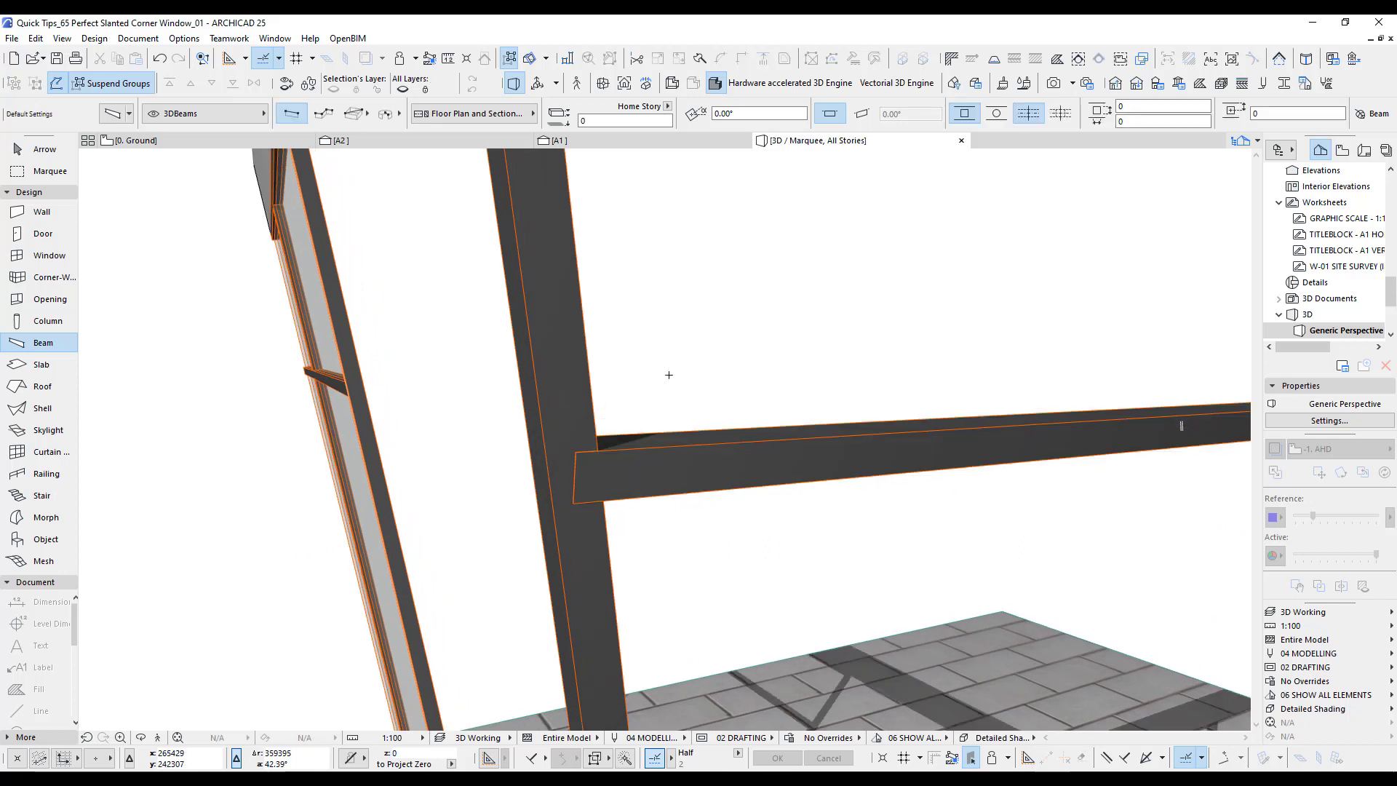
{"action": "left_click", "coordinate": [627, 140]}
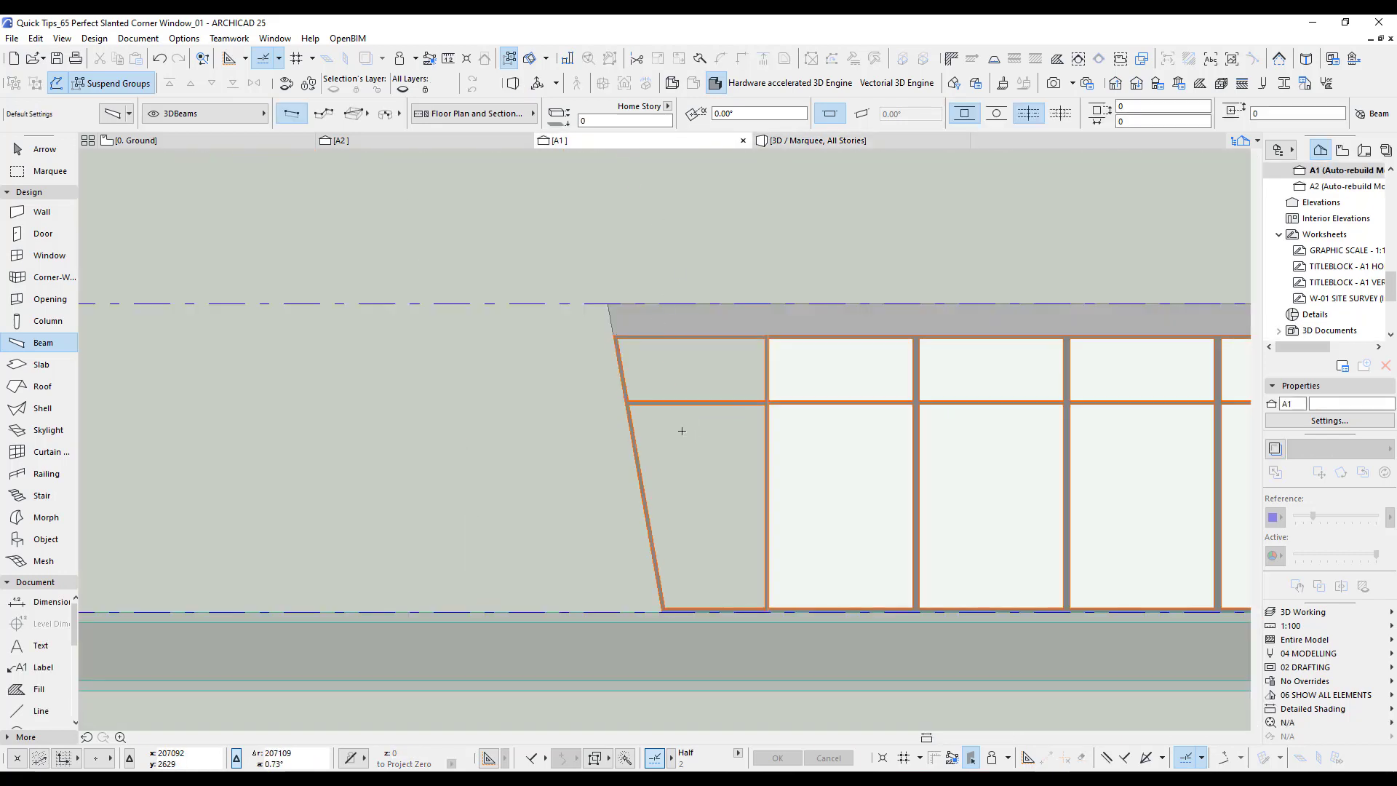
{"action": "scroll", "coordinate": [640, 399], "scroll_direction": "up", "scroll_amount": 6}
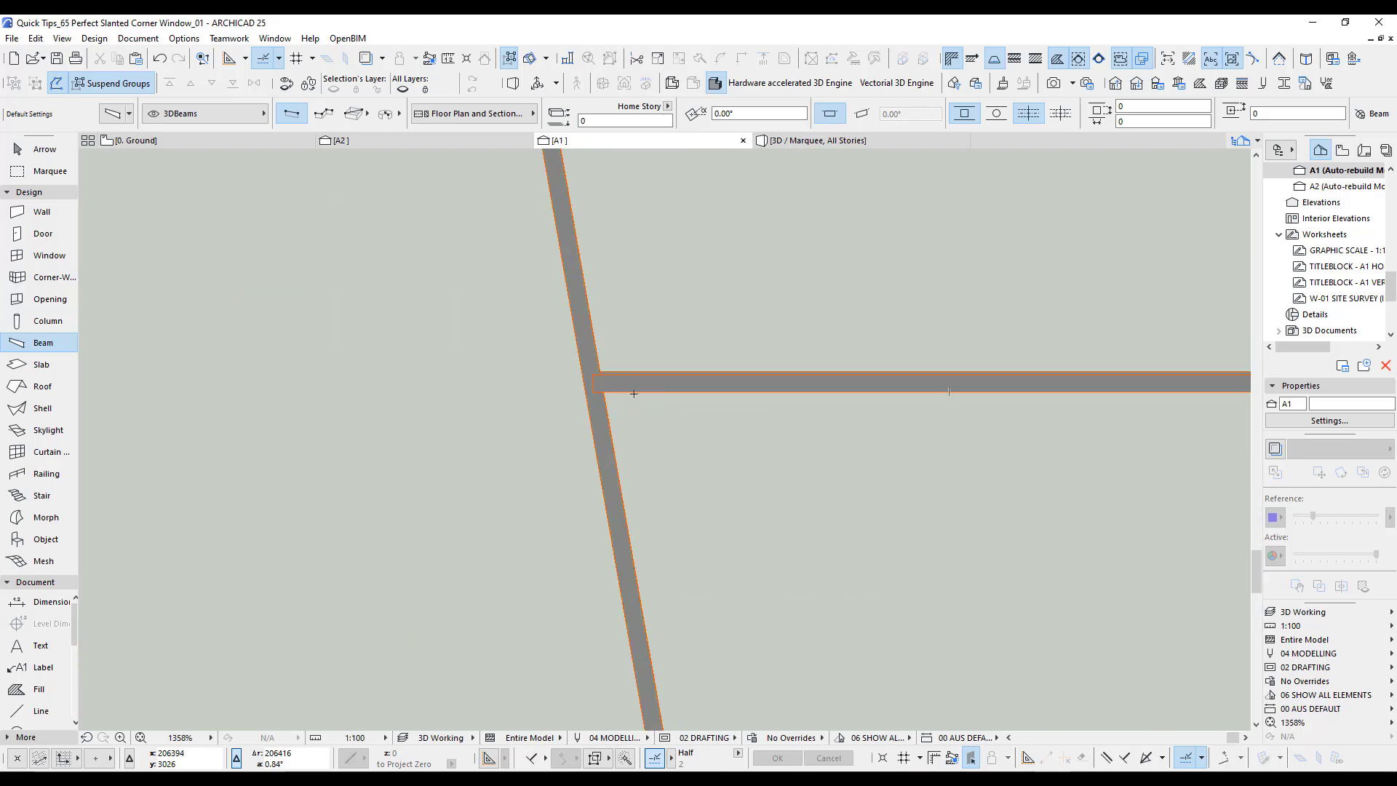
{"action": "key", "text": "F5"}
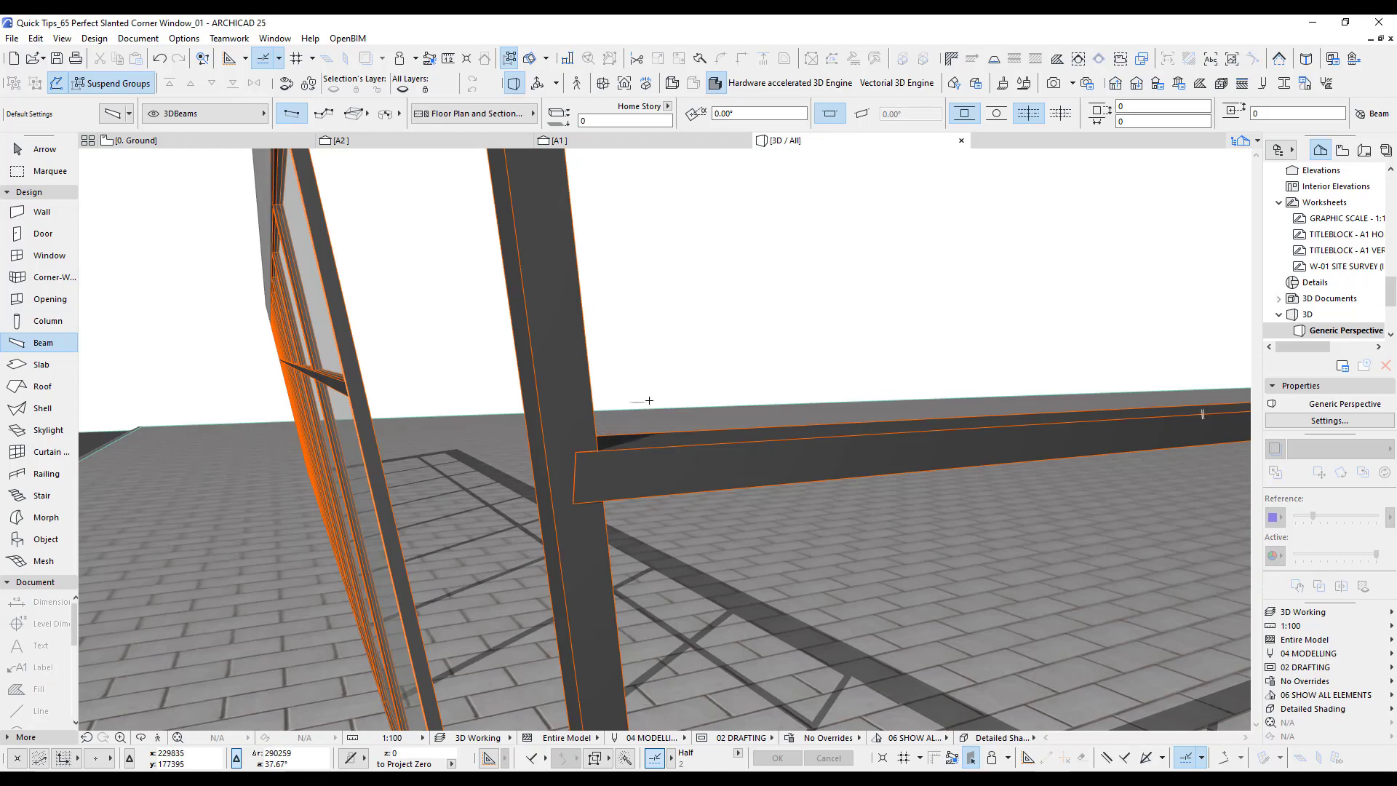
{"action": "middle_click_drag", "start_coordinate": [619, 473], "coordinate": [633, 365], "text": "shift"}
{"action": "scroll", "coordinate": [592, 456], "scroll_direction": "down", "scroll_amount": 8}
{"action": "scroll", "coordinate": [619, 320], "scroll_direction": "up", "scroll_amount": 1}
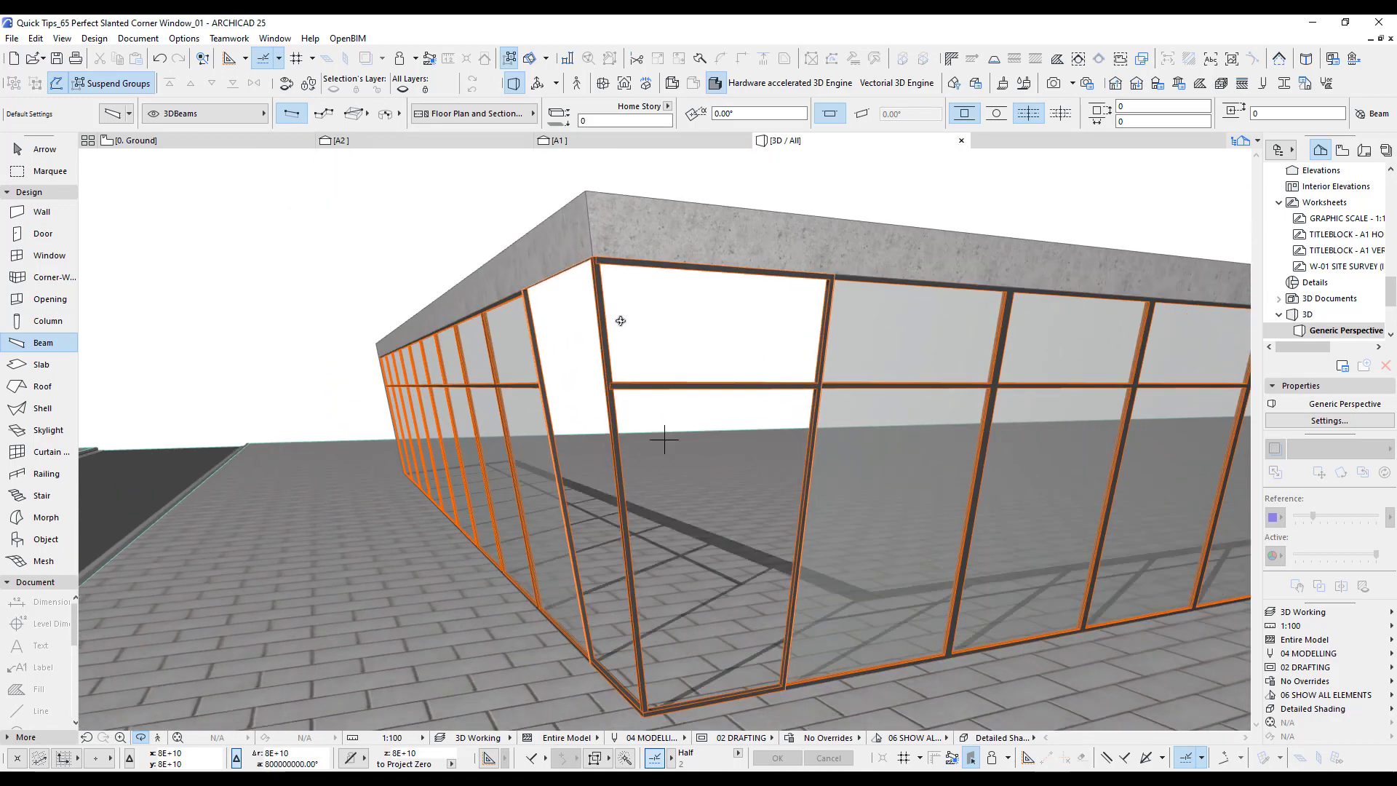
{"action": "scroll", "coordinate": [619, 319], "scroll_direction": "up", "scroll_amount": 1}
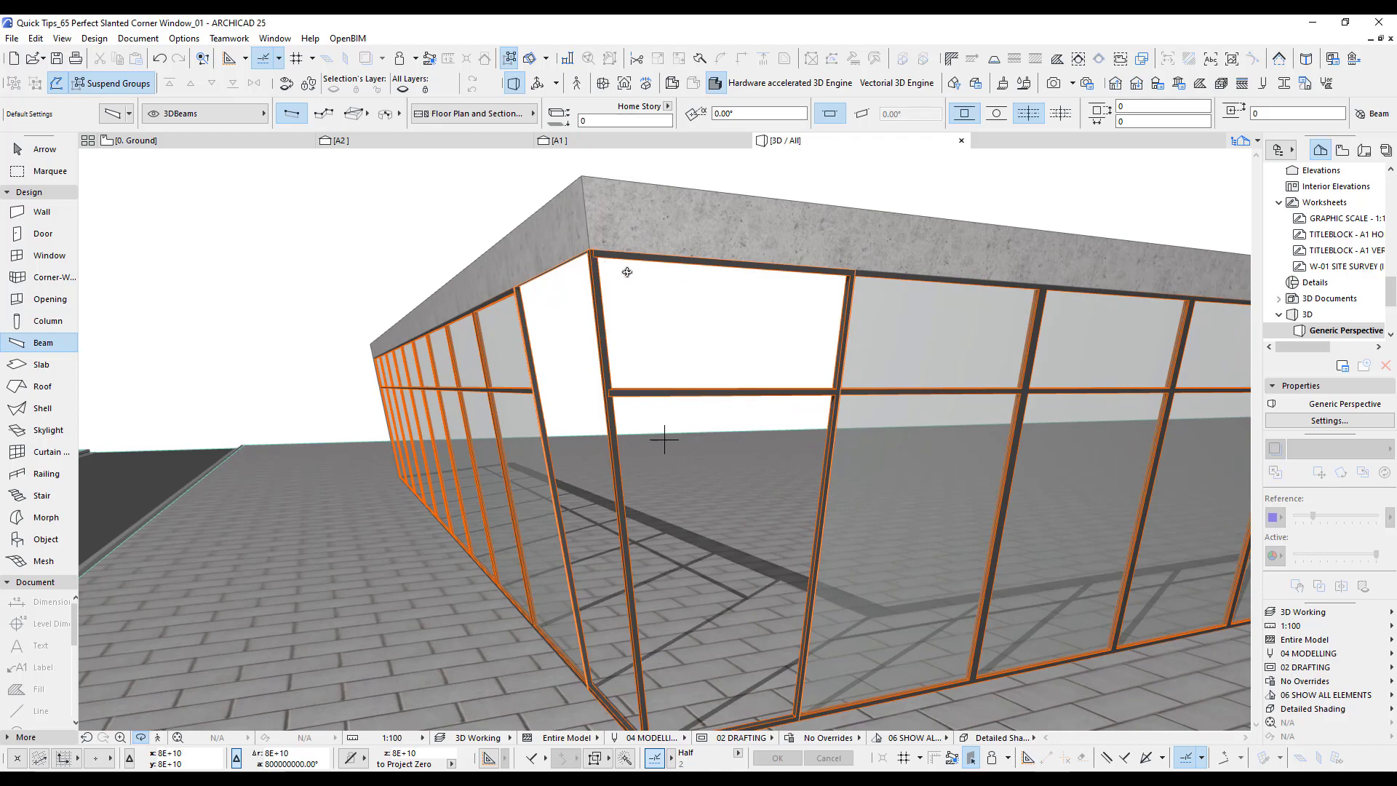
{"action": "scroll", "coordinate": [624, 364], "scroll_direction": "up", "scroll_amount": 8}
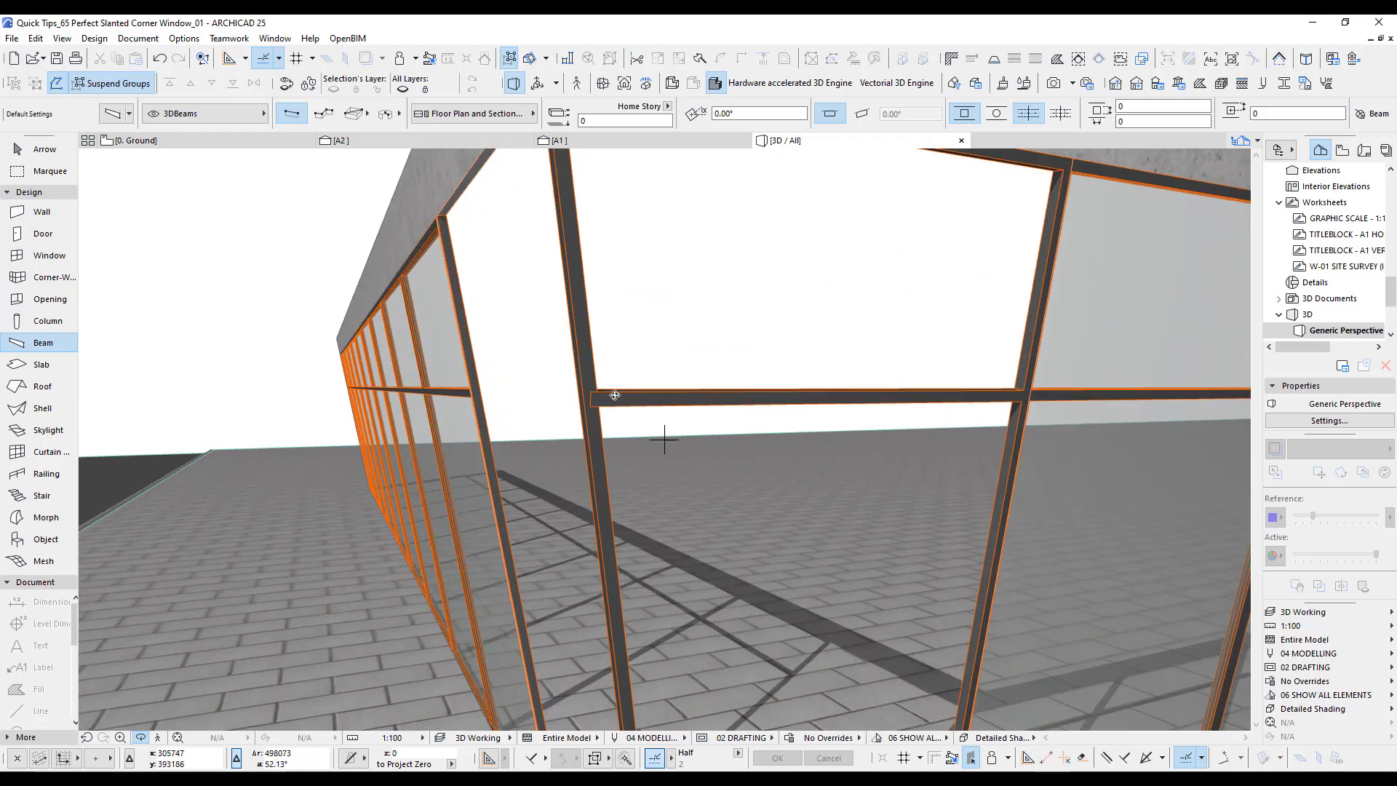
Step: Select the transom beam beside the corner and pull its end back to the corner column's inner edge, to a length of about 1990 mm
{"action": "middle_click_drag", "start_coordinate": [615, 395], "coordinate": [698, 473], "text": "shift"}
{"action": "left_click", "coordinate": [45, 149]}
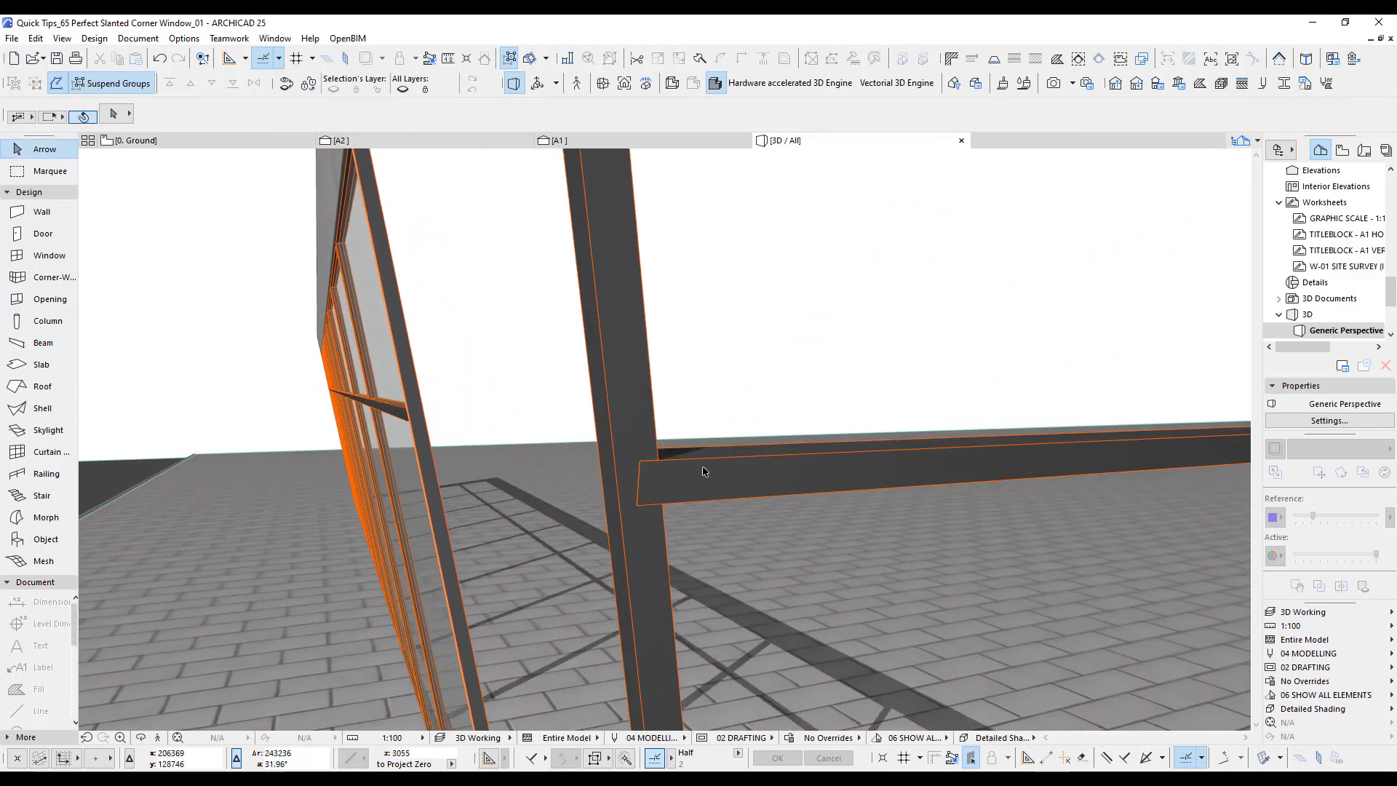
{"action": "left_click", "coordinate": [639, 482]}
{"action": "left_click", "coordinate": [640, 481]}
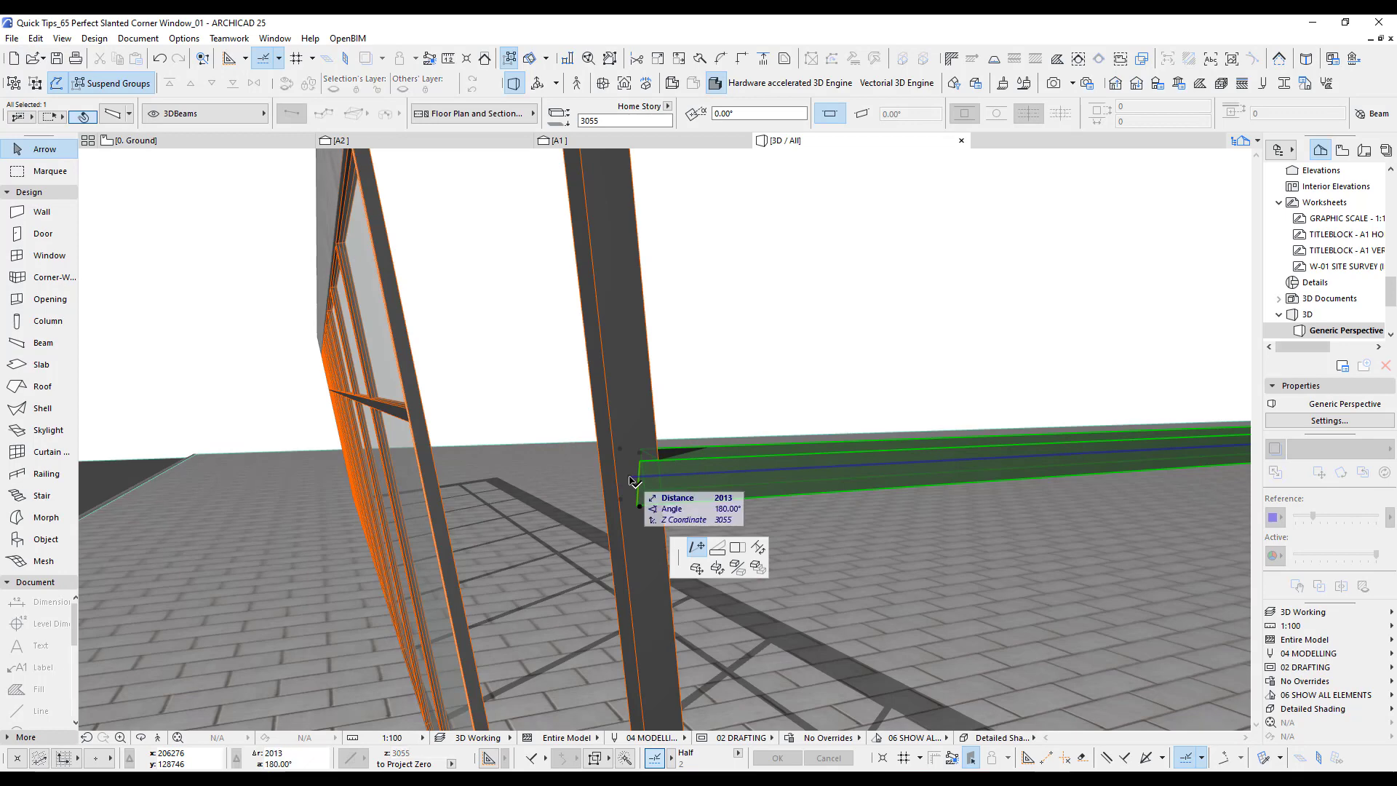
{"action": "left_click", "coordinate": [655, 472]}
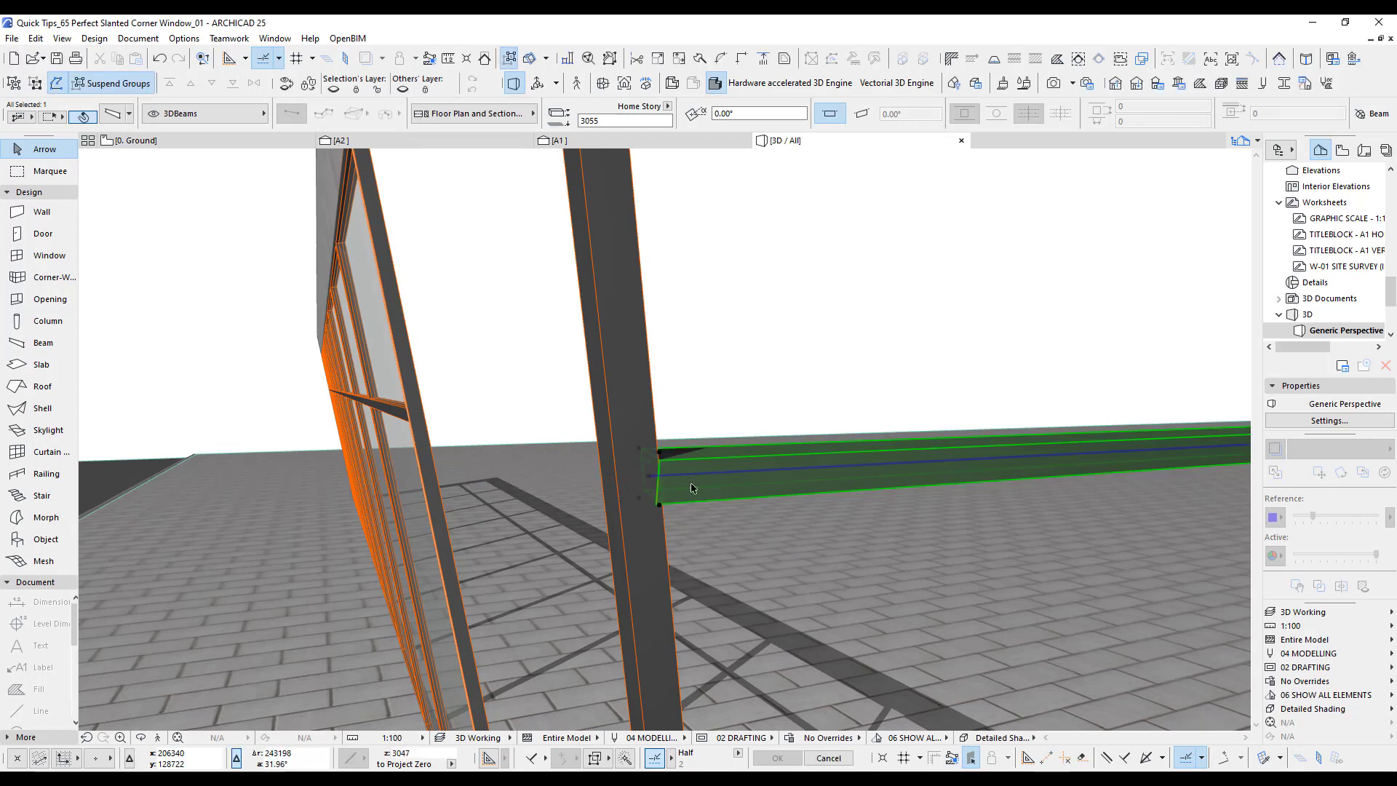
Step: Angle the transom beam's end cut so that it follows the slanted face of the corner column
{"action": "left_click", "coordinate": [654, 482]}
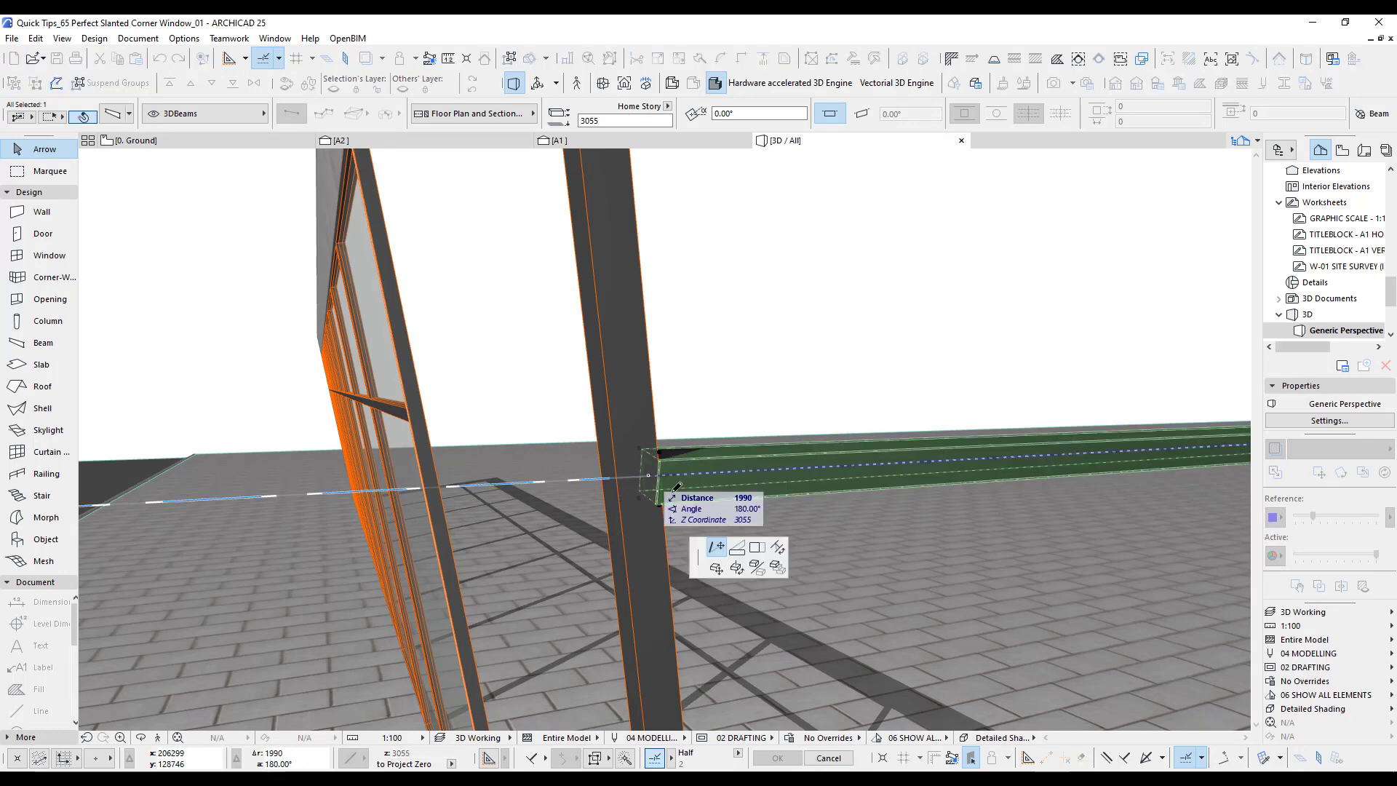
{"action": "left_click", "coordinate": [779, 551]}
{"action": "left_click", "coordinate": [647, 480]}
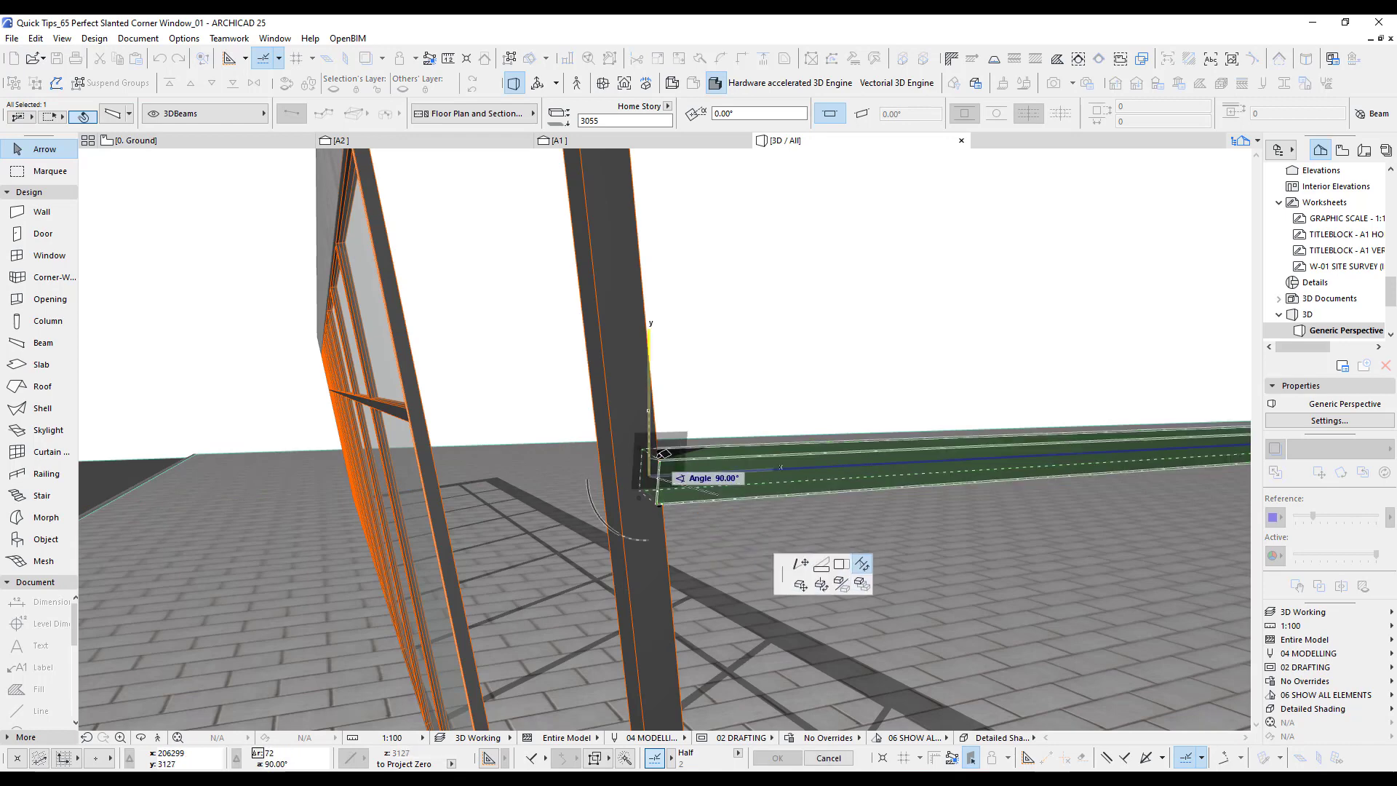
{"action": "left_click", "coordinate": [646, 539]}
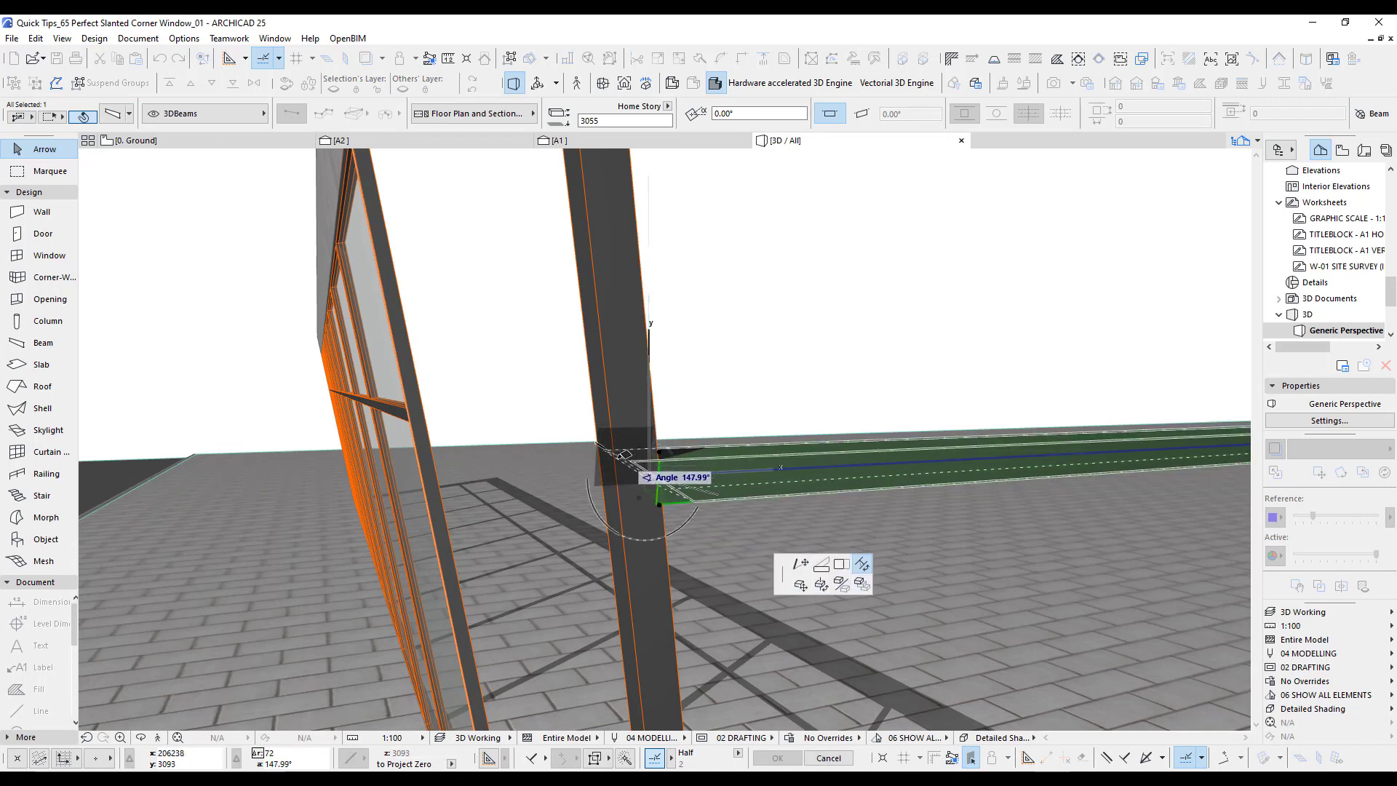
{"action": "left_click", "coordinate": [660, 444]}
Step: Adjust the transom beam's end to a length of about 1987 mm against the corner column and check the joint in section A1
{"action": "middle_click_drag", "start_coordinate": [725, 471], "coordinate": [602, 443]}
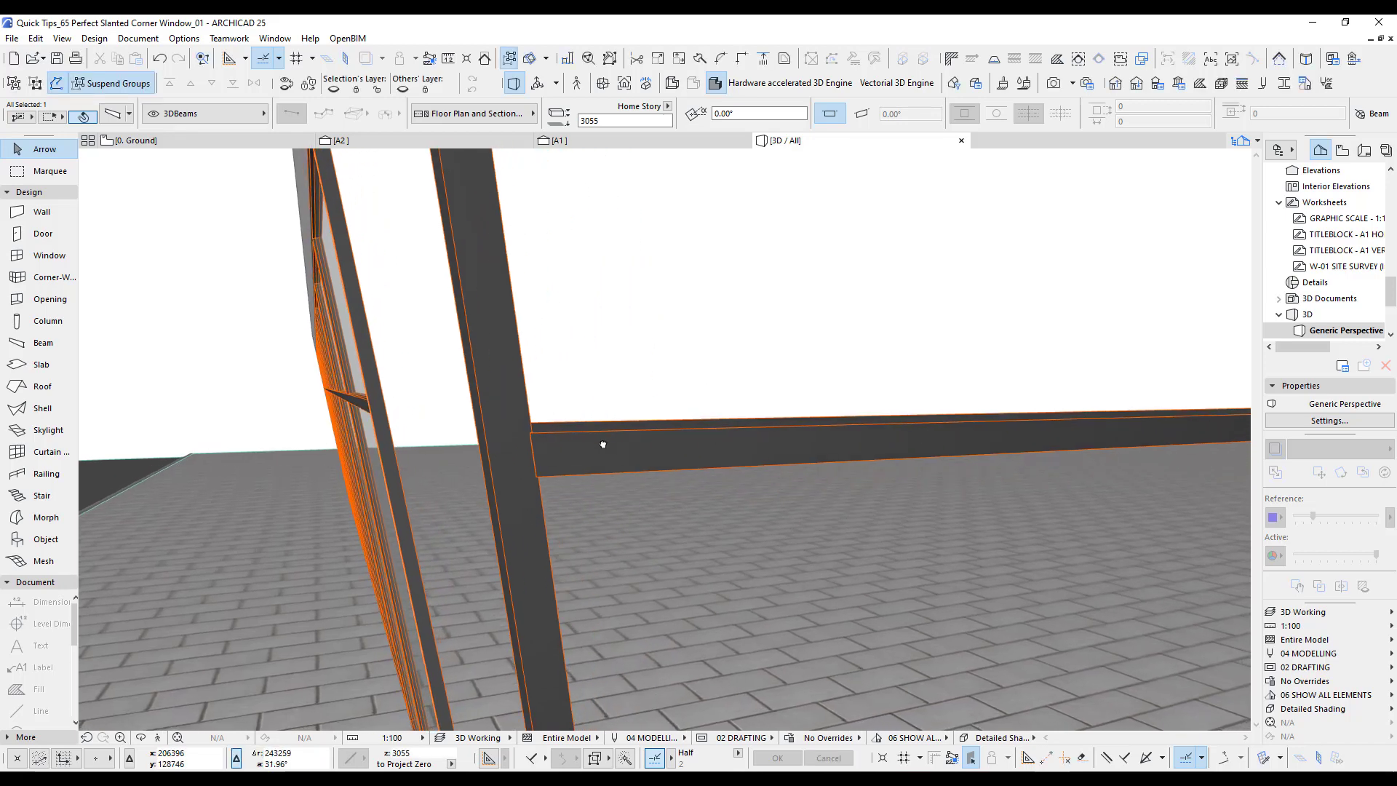
{"action": "scroll", "coordinate": [530, 454], "scroll_direction": "up", "scroll_amount": 3}
{"action": "scroll", "coordinate": [527, 451], "scroll_direction": "up", "scroll_amount": 2}
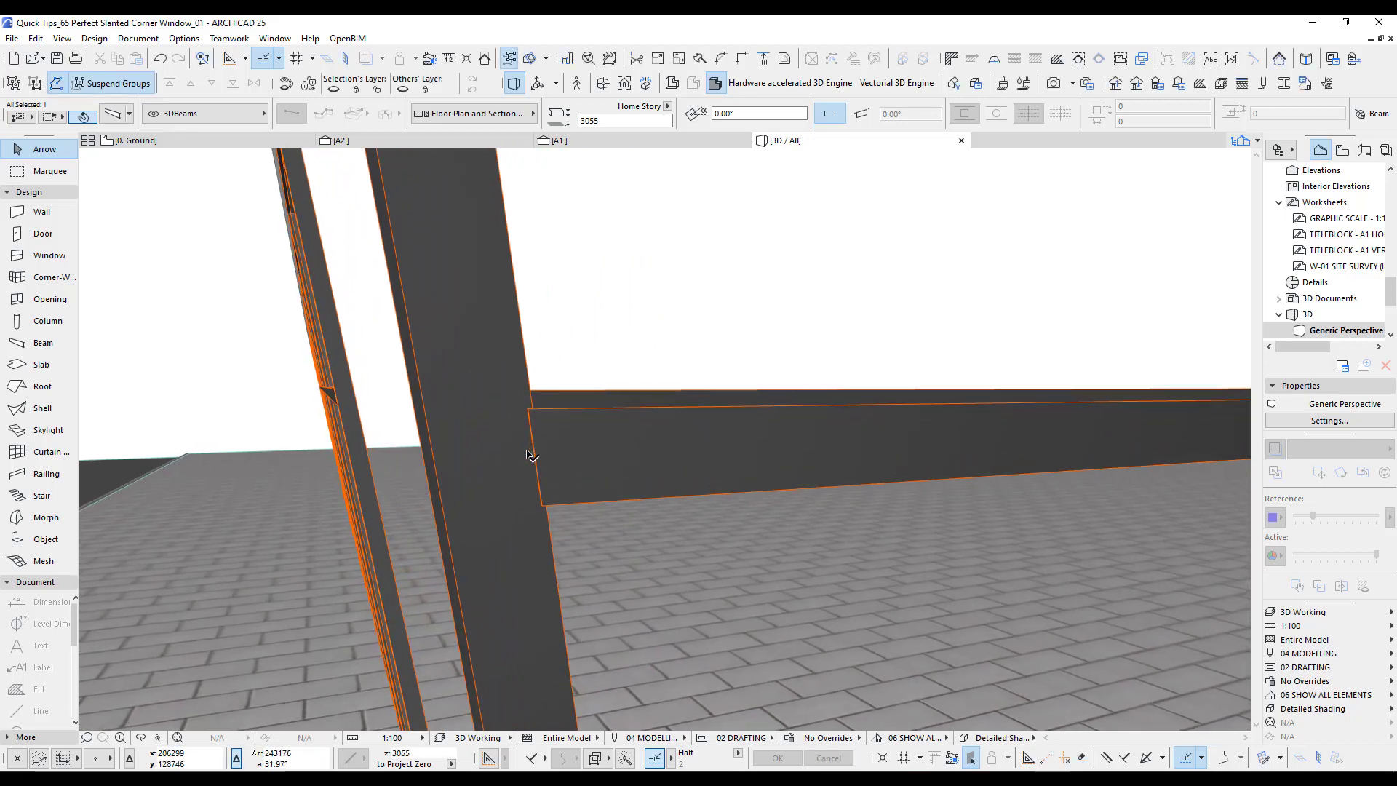
{"action": "left_click", "coordinate": [522, 445]}
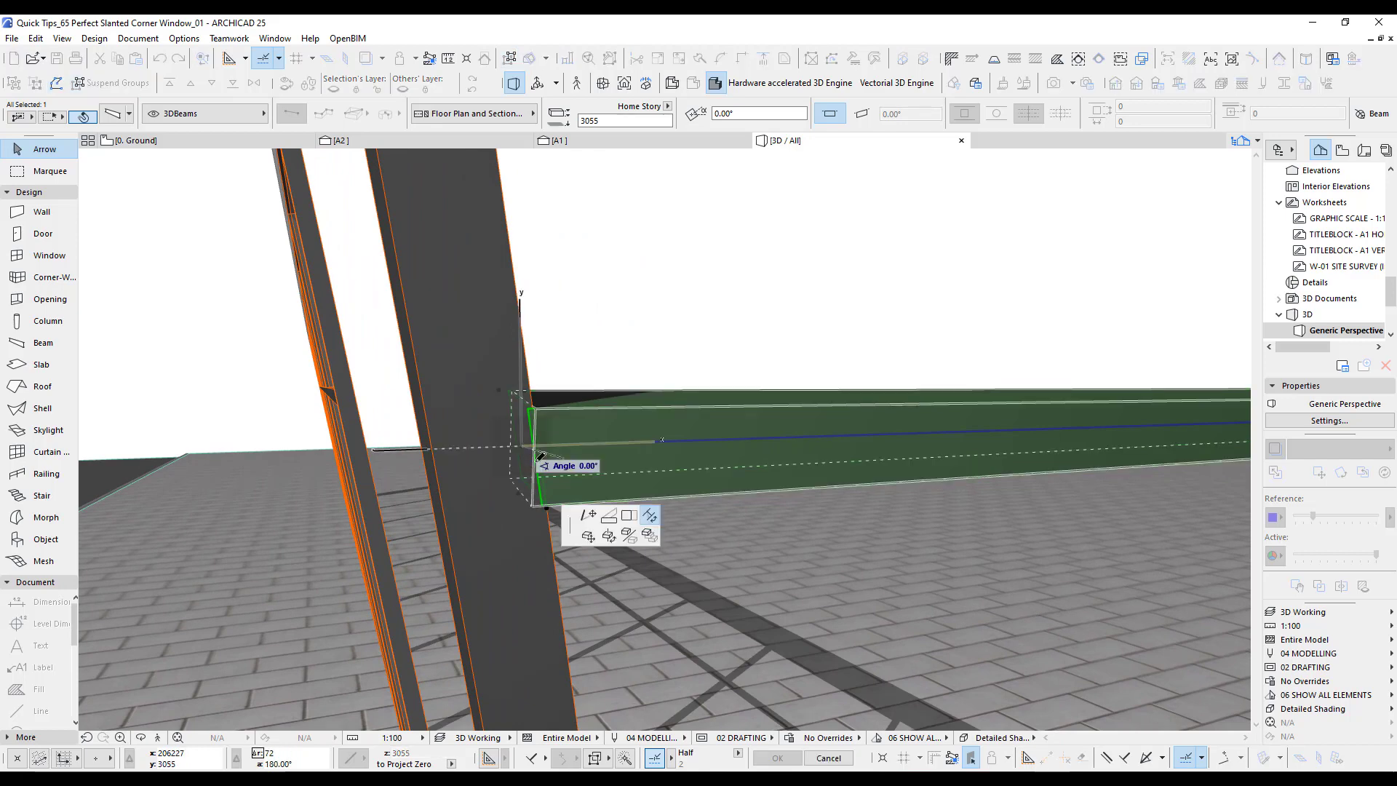
{"action": "left_click", "coordinate": [584, 514]}
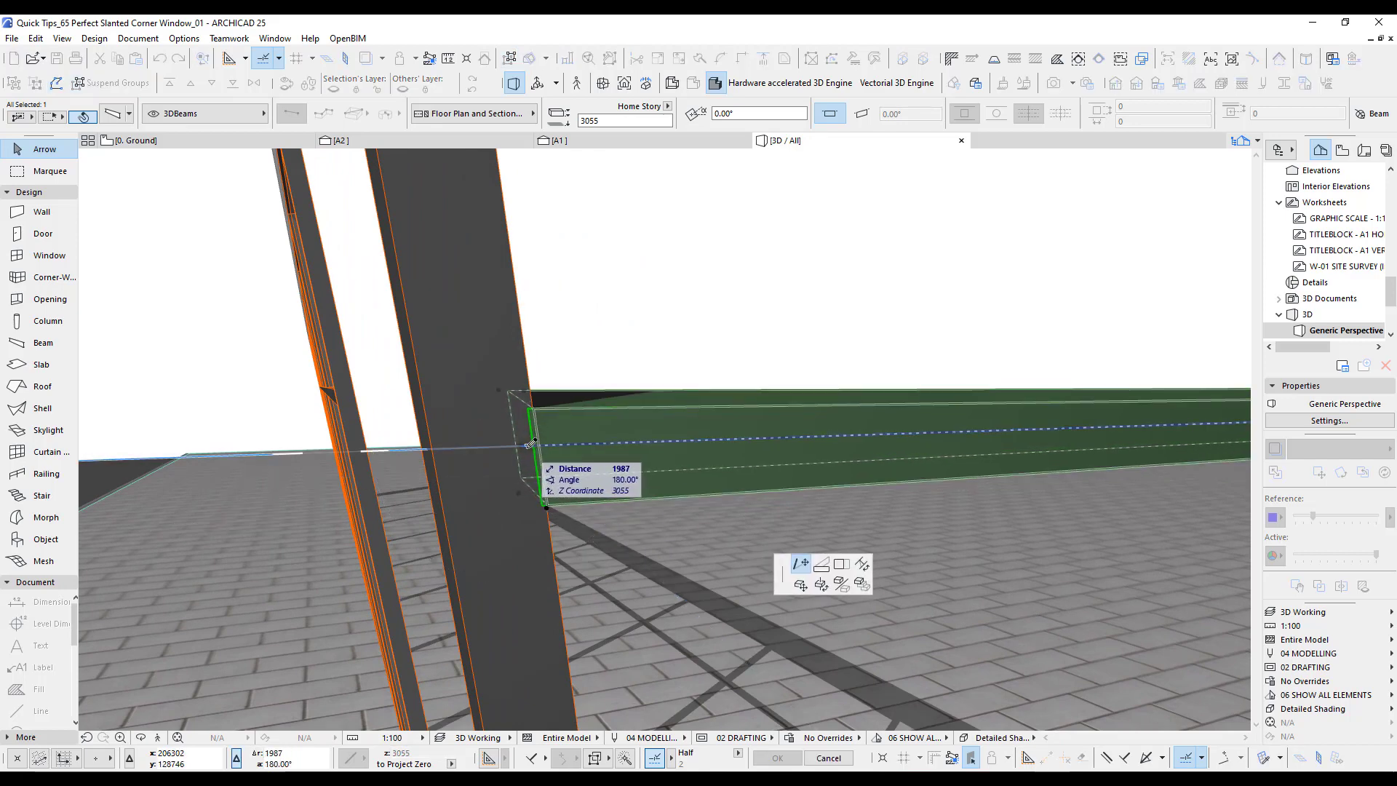
{"action": "left_click", "coordinate": [529, 444]}
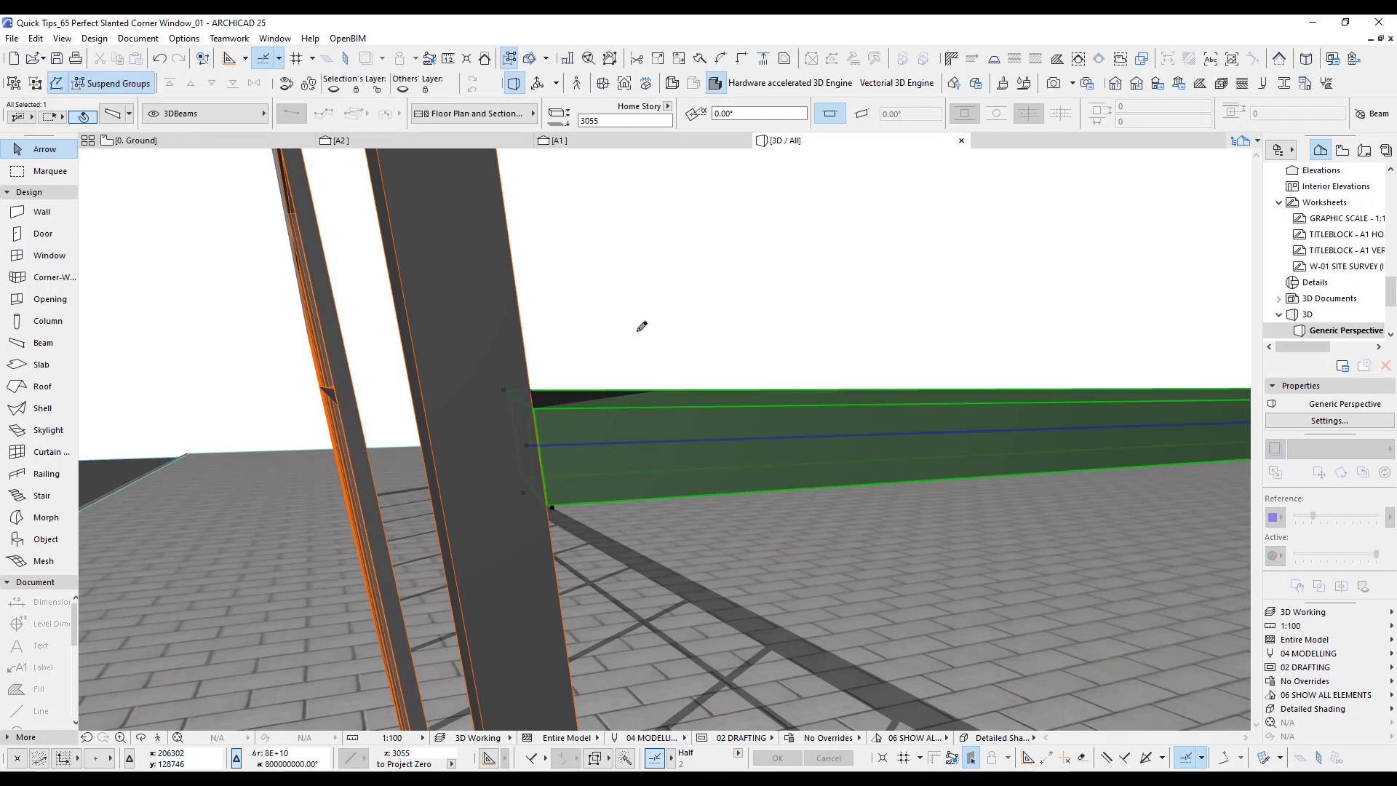
{"action": "left_click", "coordinate": [591, 138]}
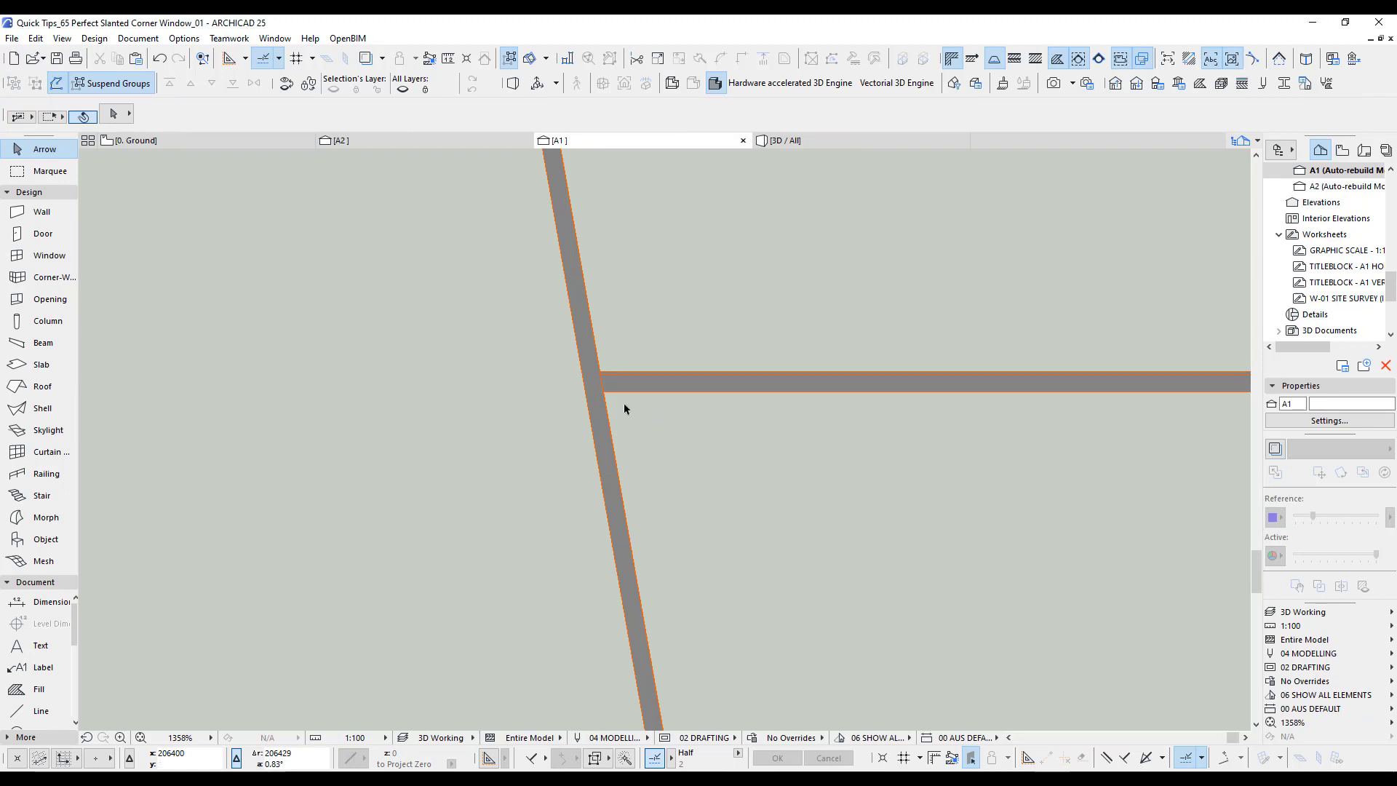
{"action": "scroll", "coordinate": [596, 393], "scroll_direction": "up", "scroll_amount": 10}
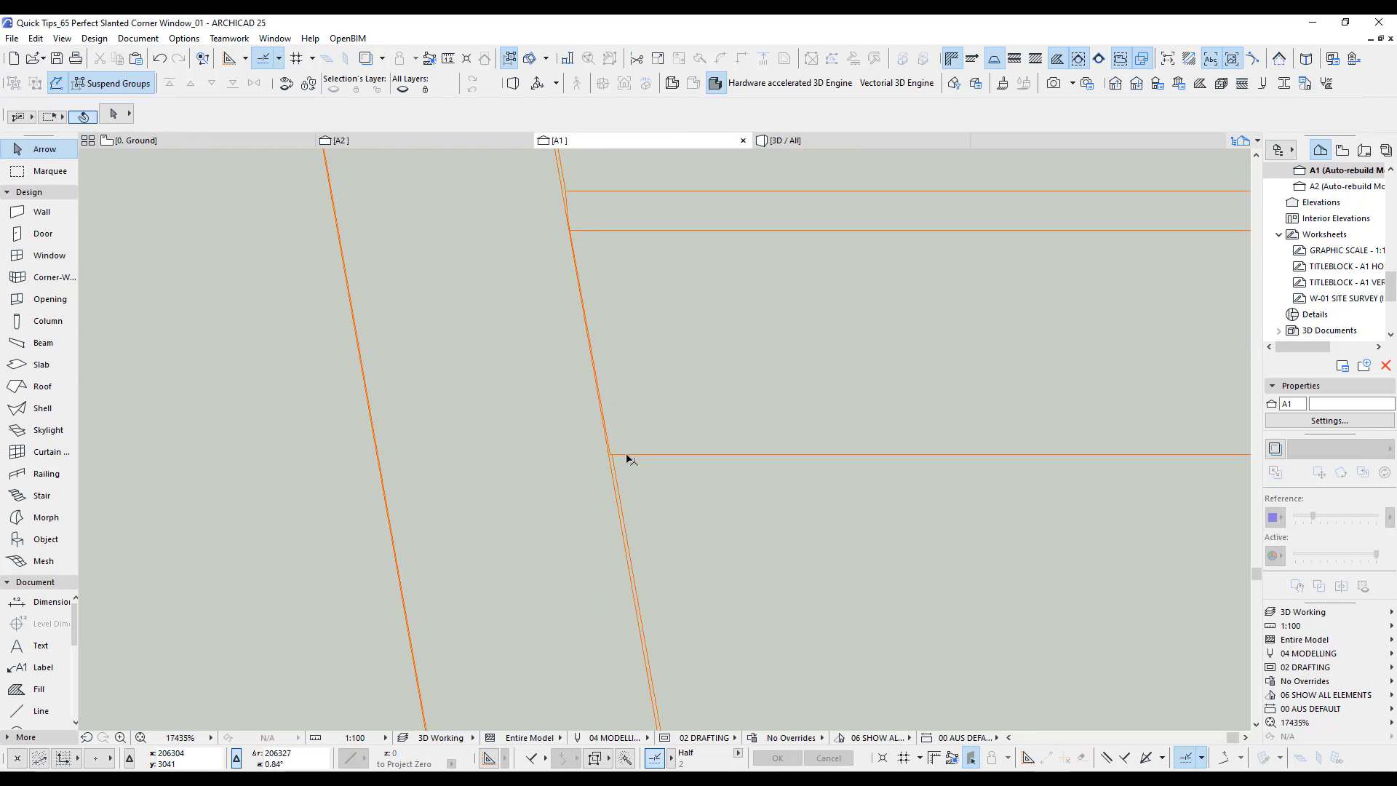
{"action": "scroll", "coordinate": [595, 426], "scroll_direction": "down", "scroll_amount": 18}
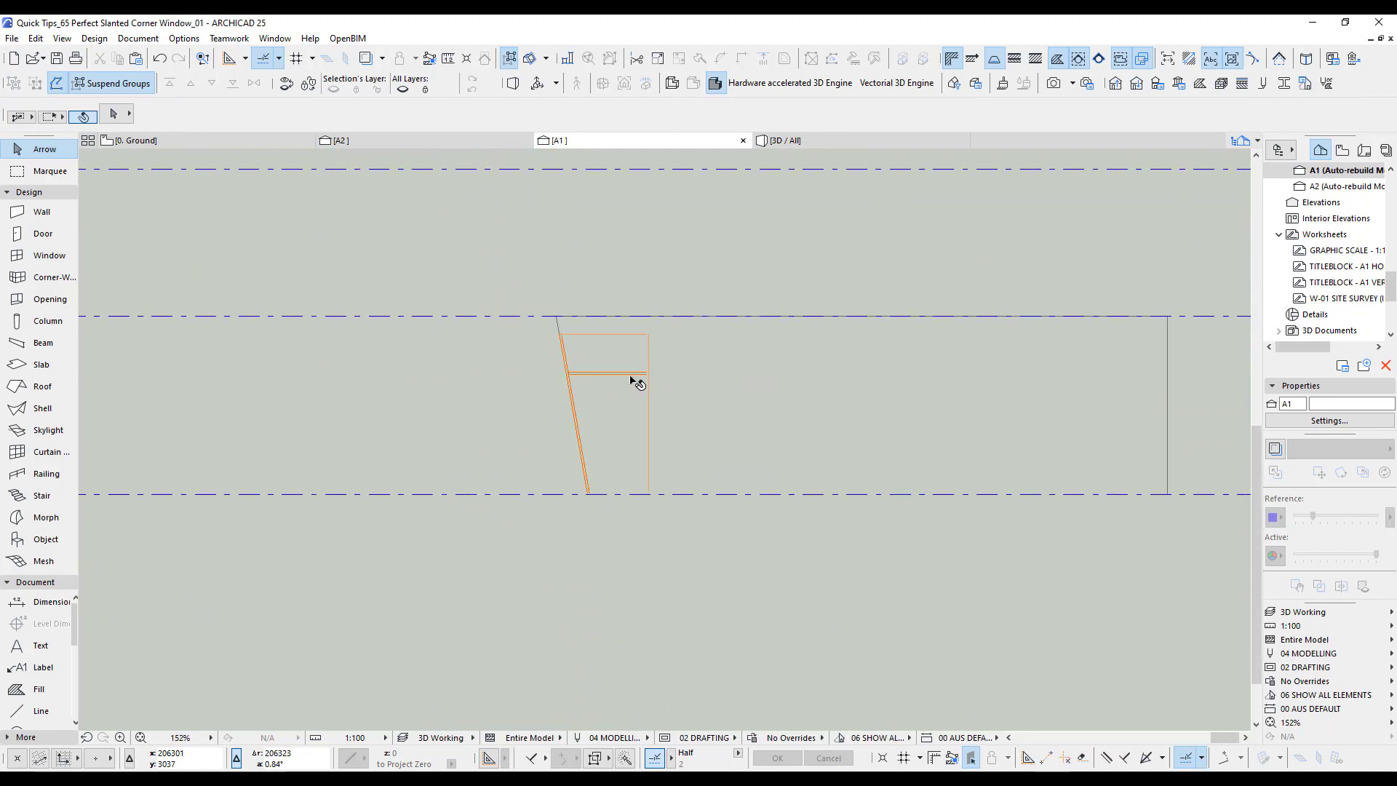
{"action": "scroll", "coordinate": [574, 355], "scroll_direction": "up", "scroll_amount": 5}
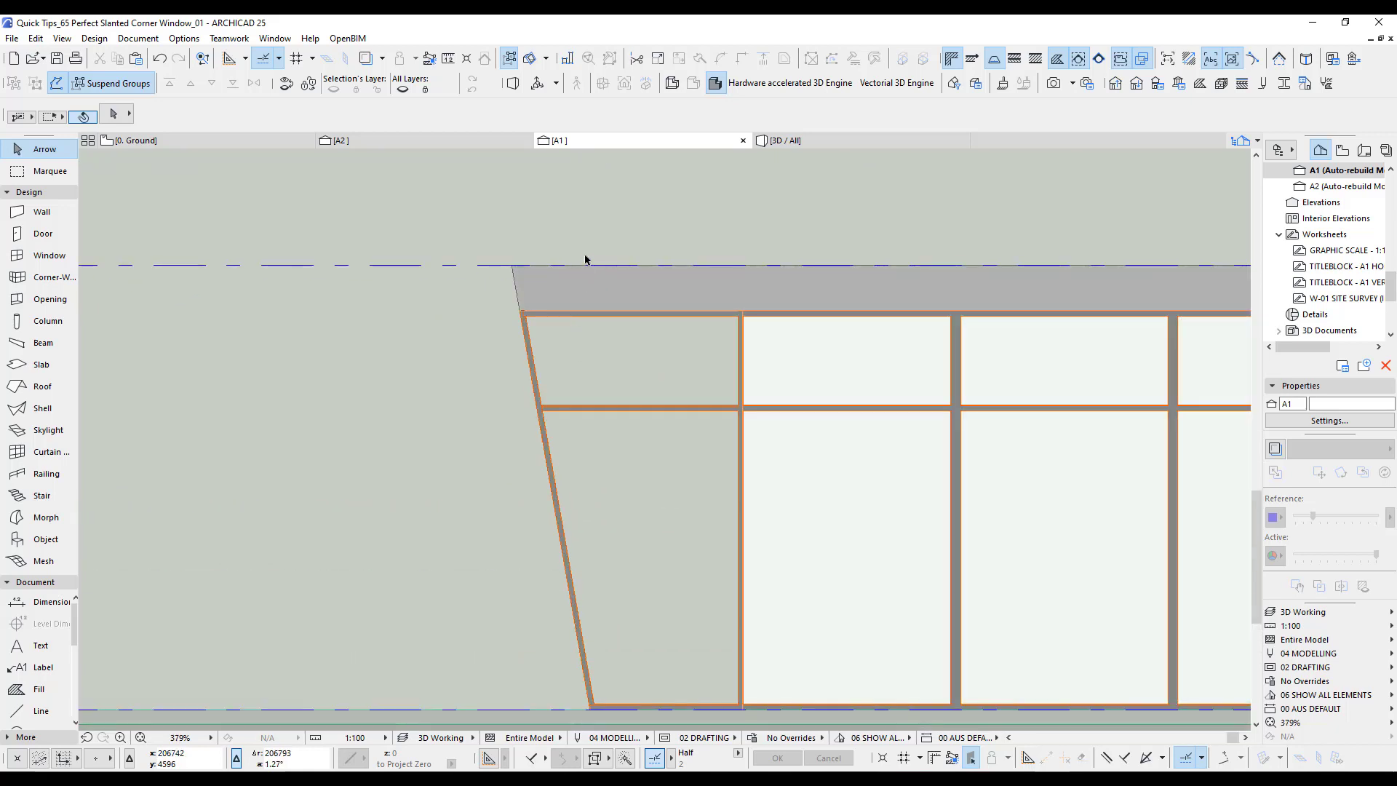
Step: Redisplay only the ground plan's marquee area in 3D, show the whole corner, and deselect the transom beam
{"action": "key", "text": "F2"}
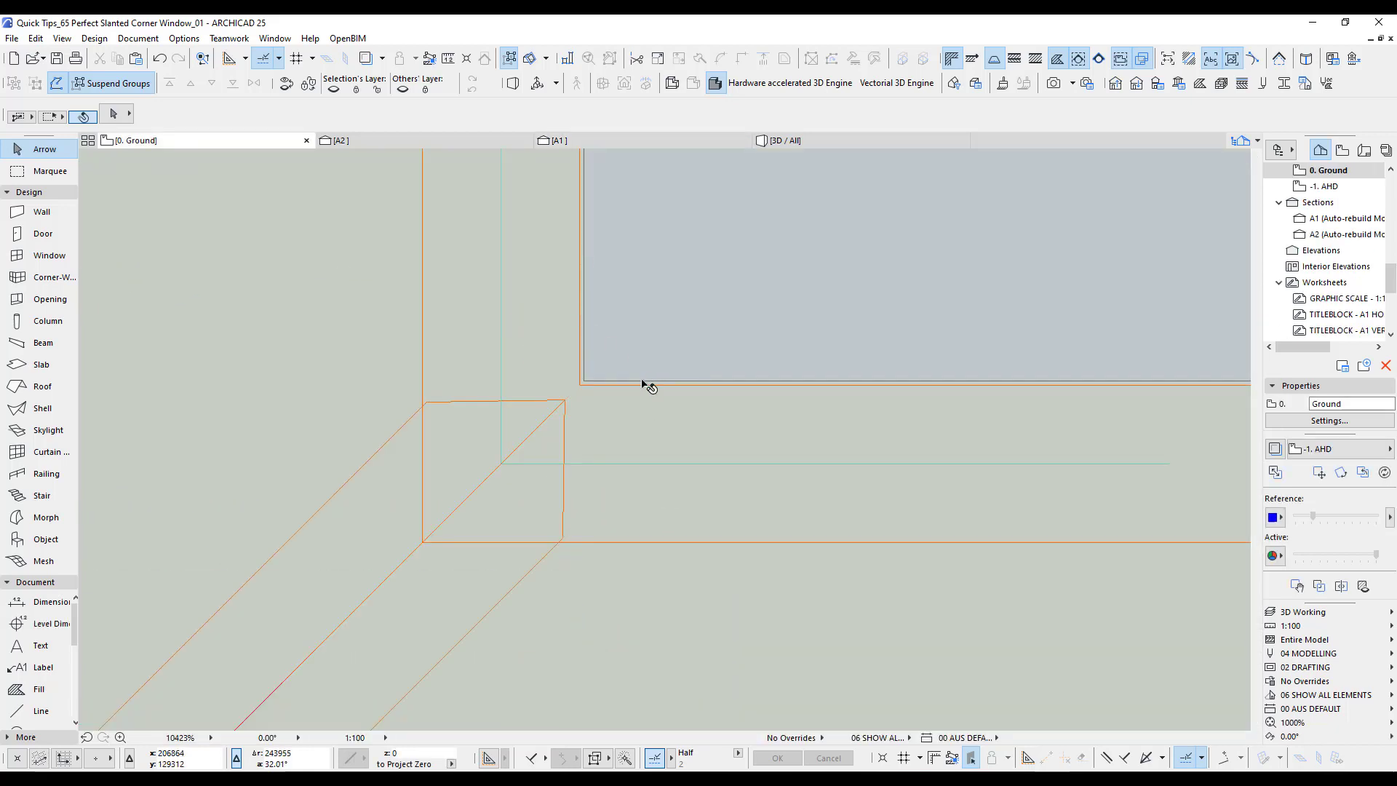
{"action": "scroll", "coordinate": [645, 385], "scroll_direction": "down", "scroll_amount": 10}
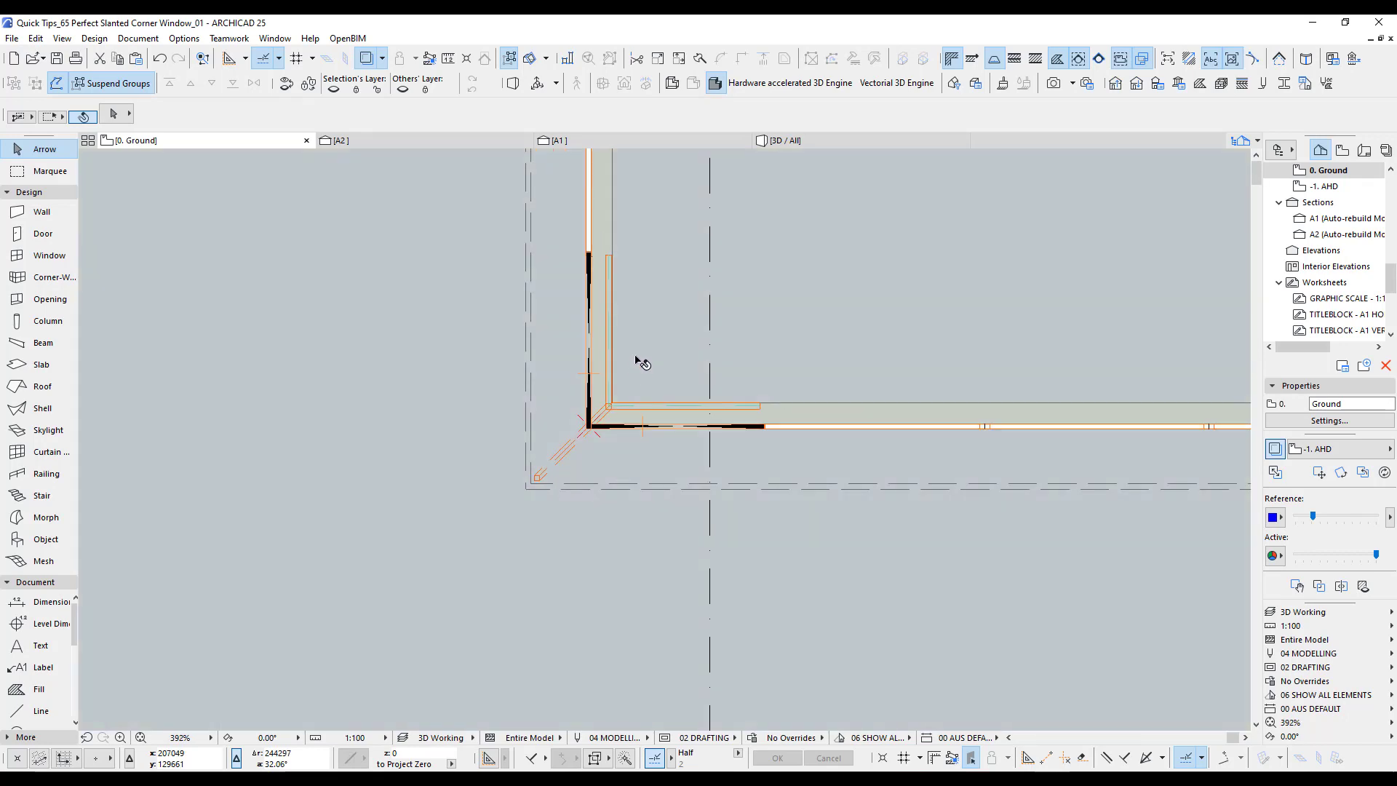
{"action": "key", "text": "F5"}
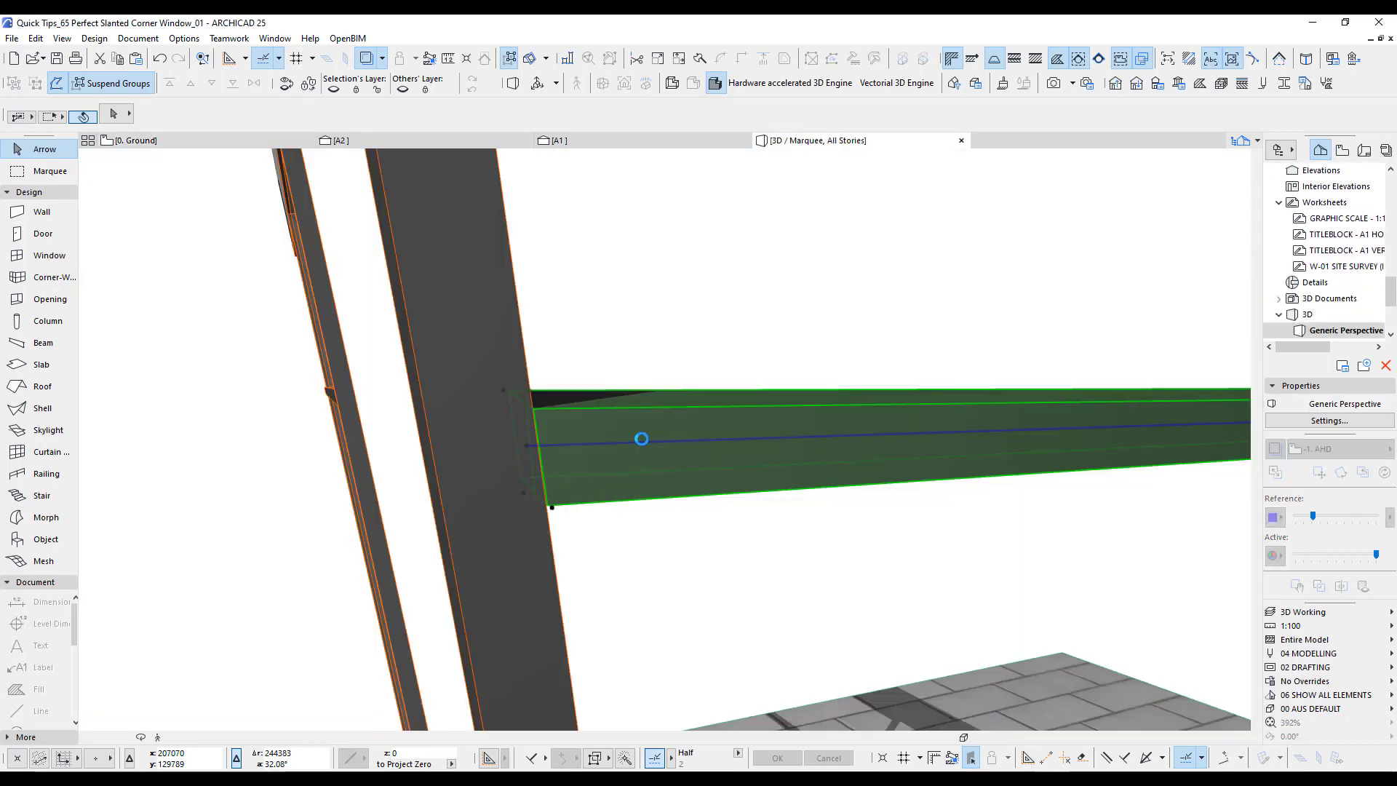
{"action": "left_click", "coordinate": [642, 438]}
{"action": "scroll", "coordinate": [693, 387], "scroll_direction": "down", "scroll_amount": 10}
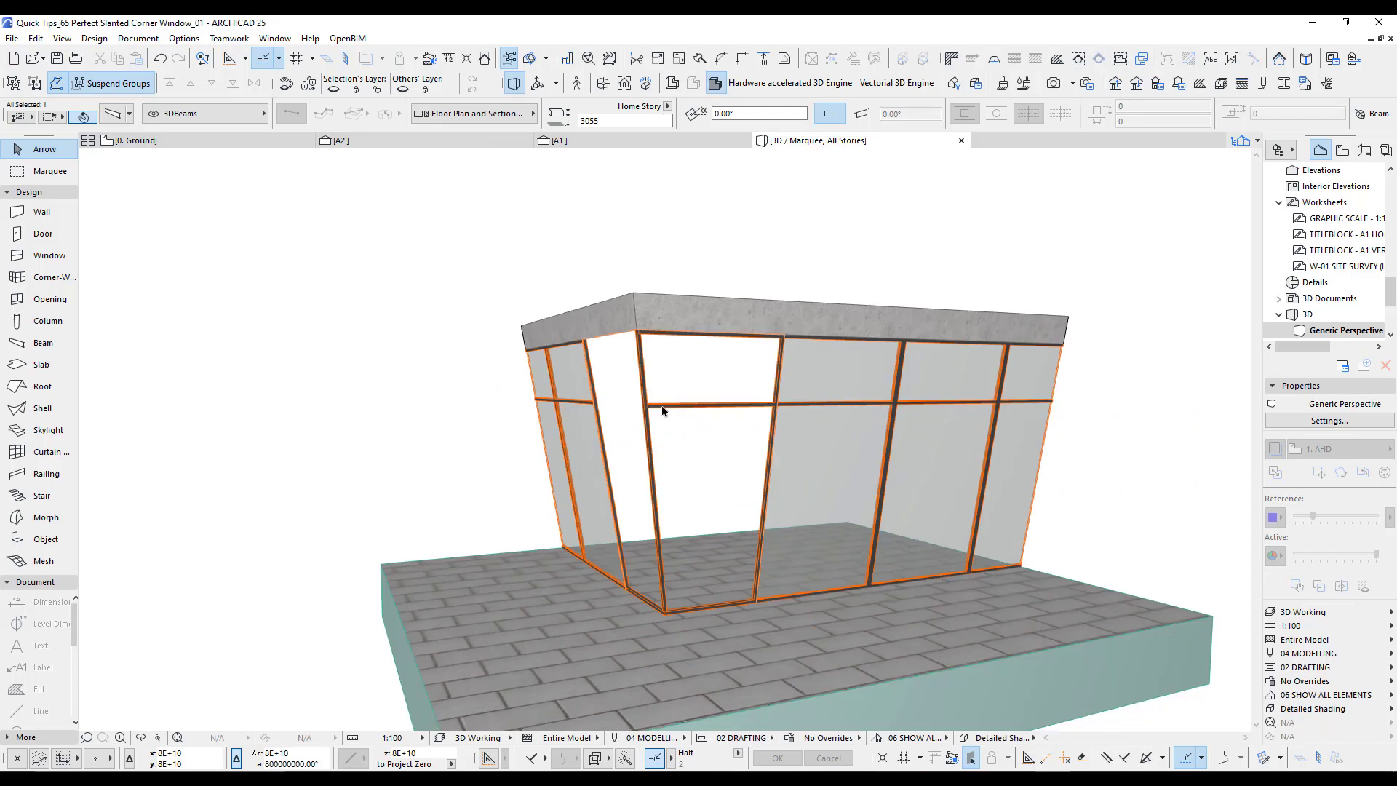
{"action": "left_click", "coordinate": [834, 363]}
{"action": "left_click", "coordinate": [800, 258]}
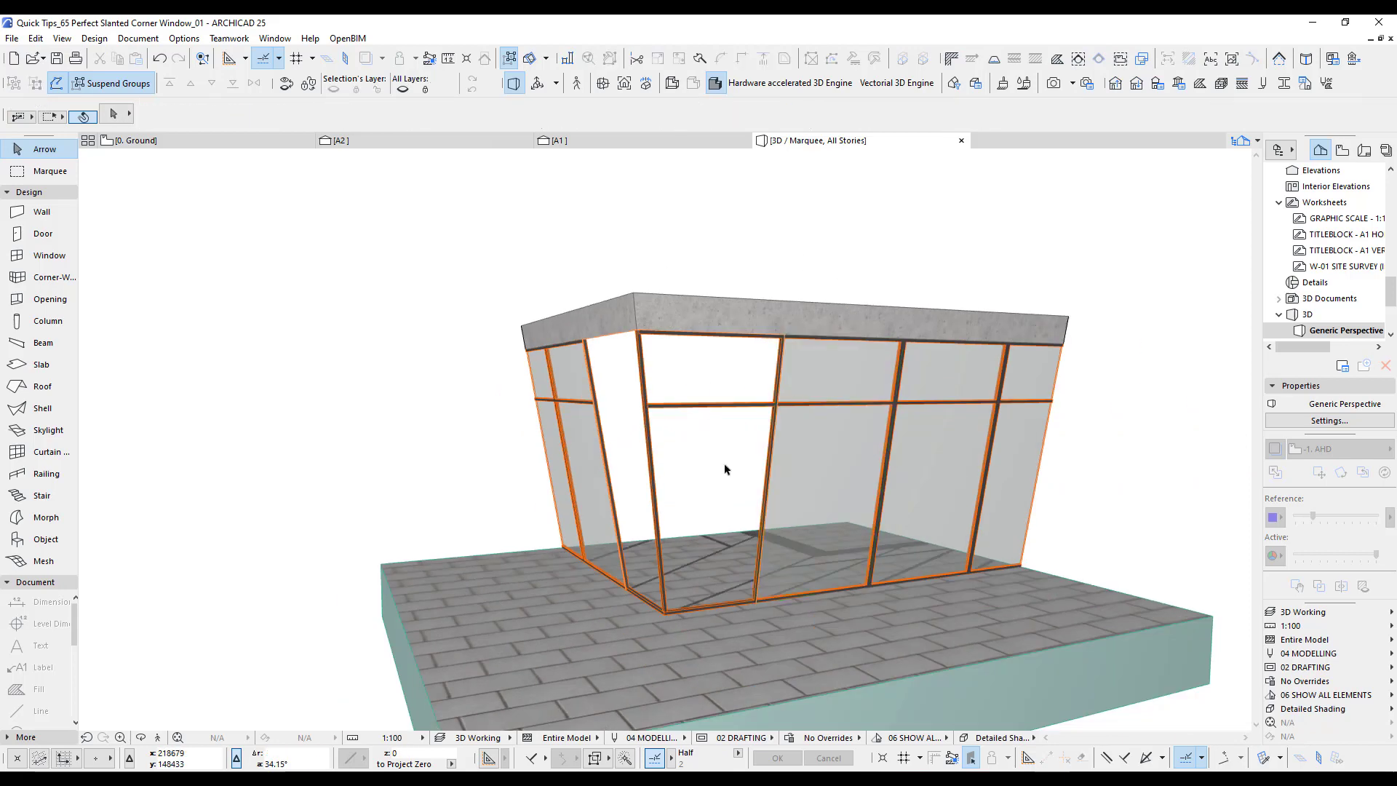
Step: Start a polyline morph at the head of the first mullion beside the corner and run it down the mullion's inner edge to the sill
{"action": "scroll", "coordinate": [724, 469], "scroll_direction": "up", "scroll_amount": 8}
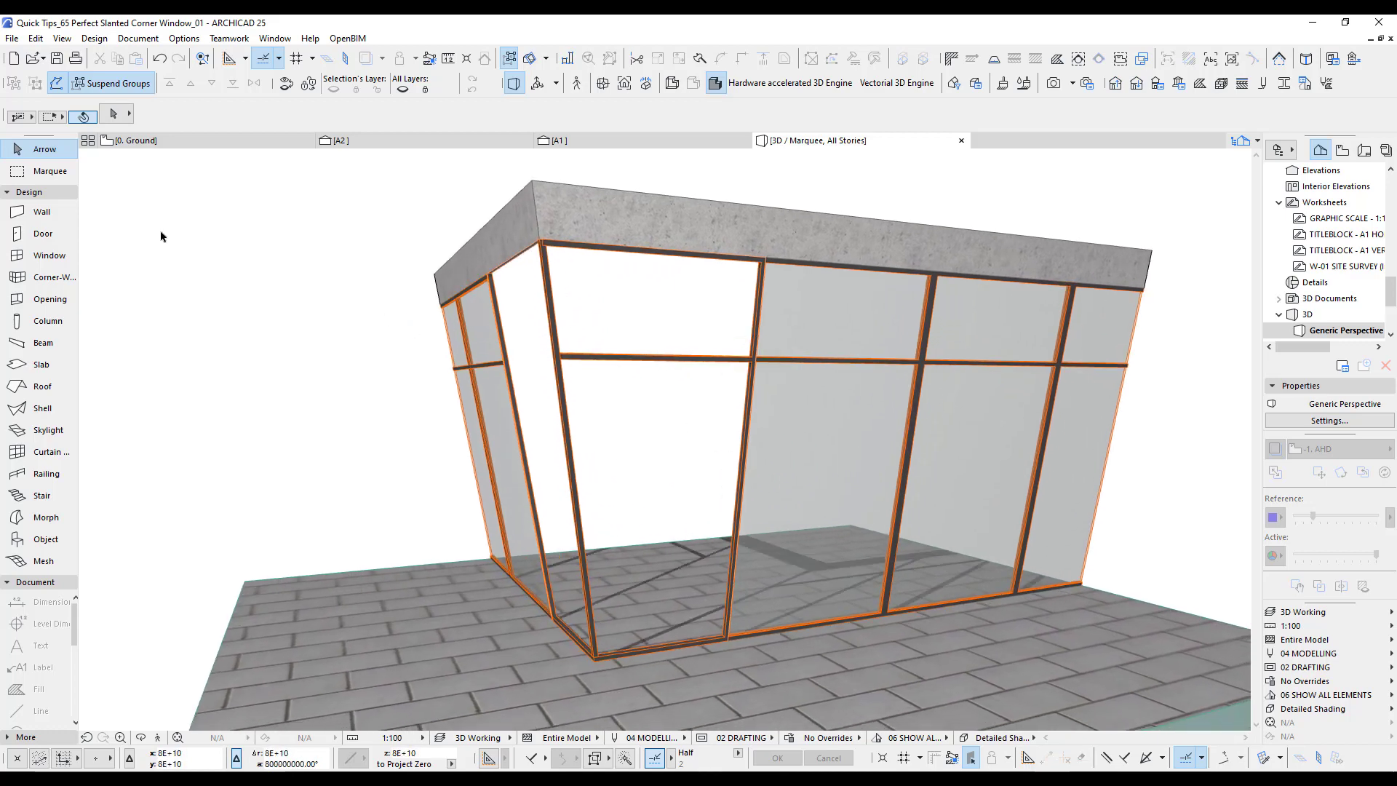
{"action": "left_click", "coordinate": [47, 518]}
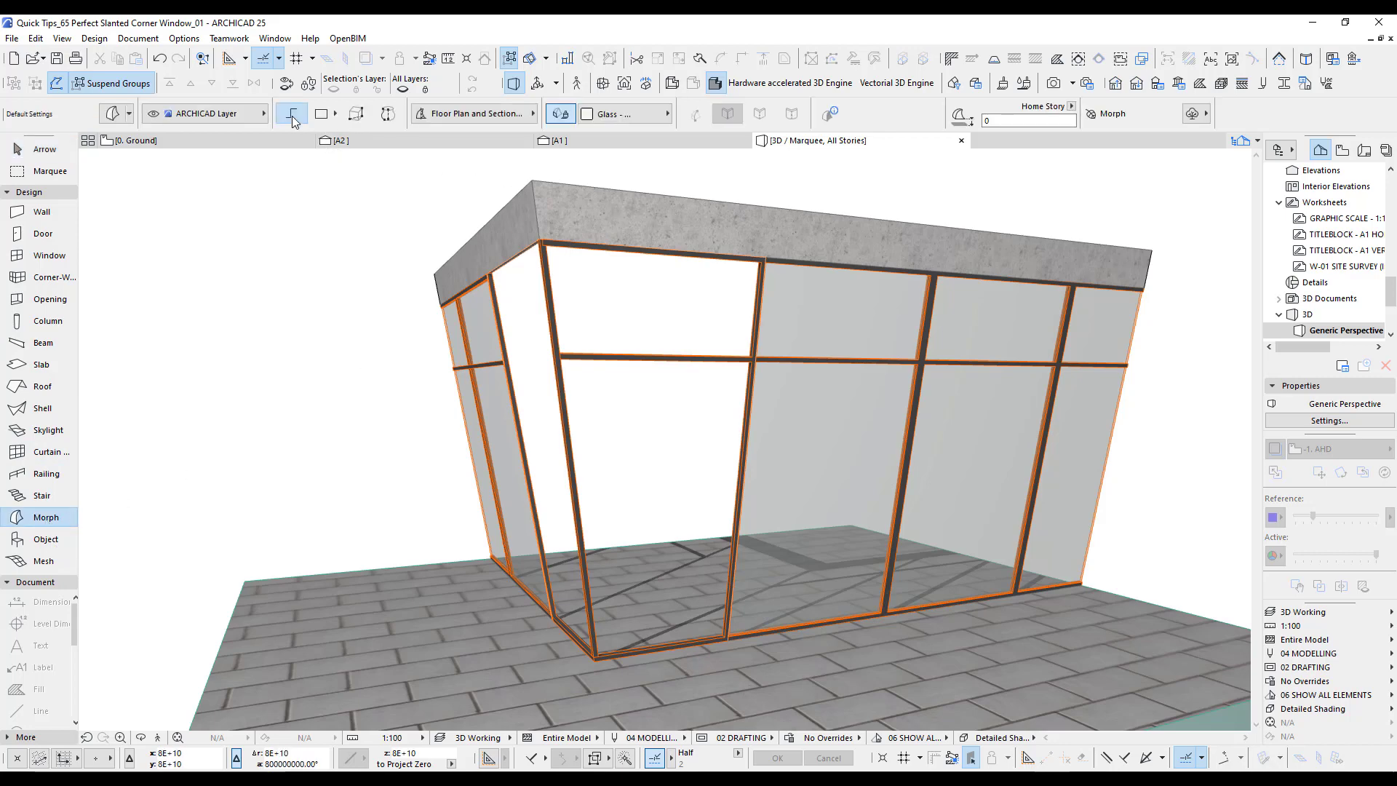
{"action": "scroll", "coordinate": [618, 271], "scroll_direction": "up", "scroll_amount": 3}
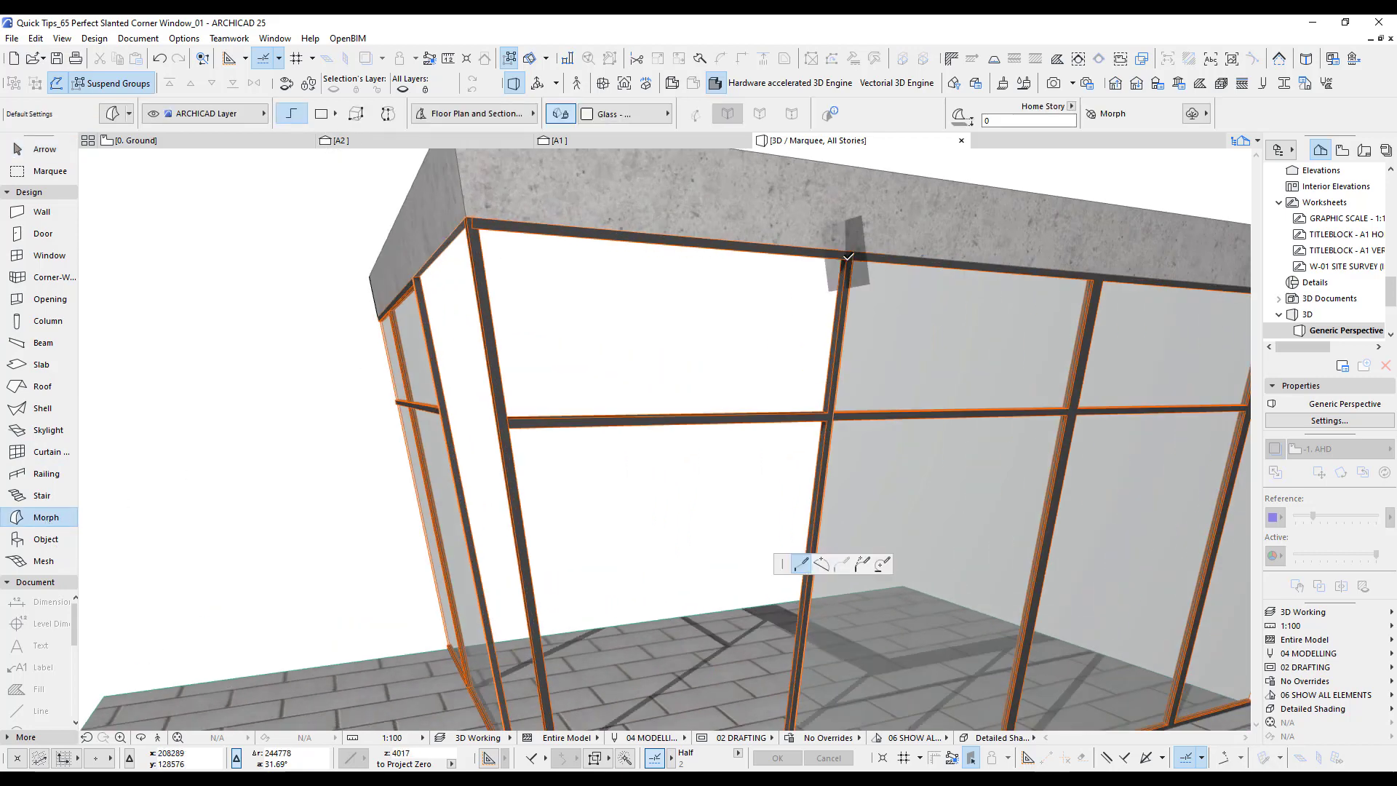
{"action": "left_click", "coordinate": [848, 256]}
{"action": "scroll", "coordinate": [844, 311], "scroll_direction": "down", "scroll_amount": 1}
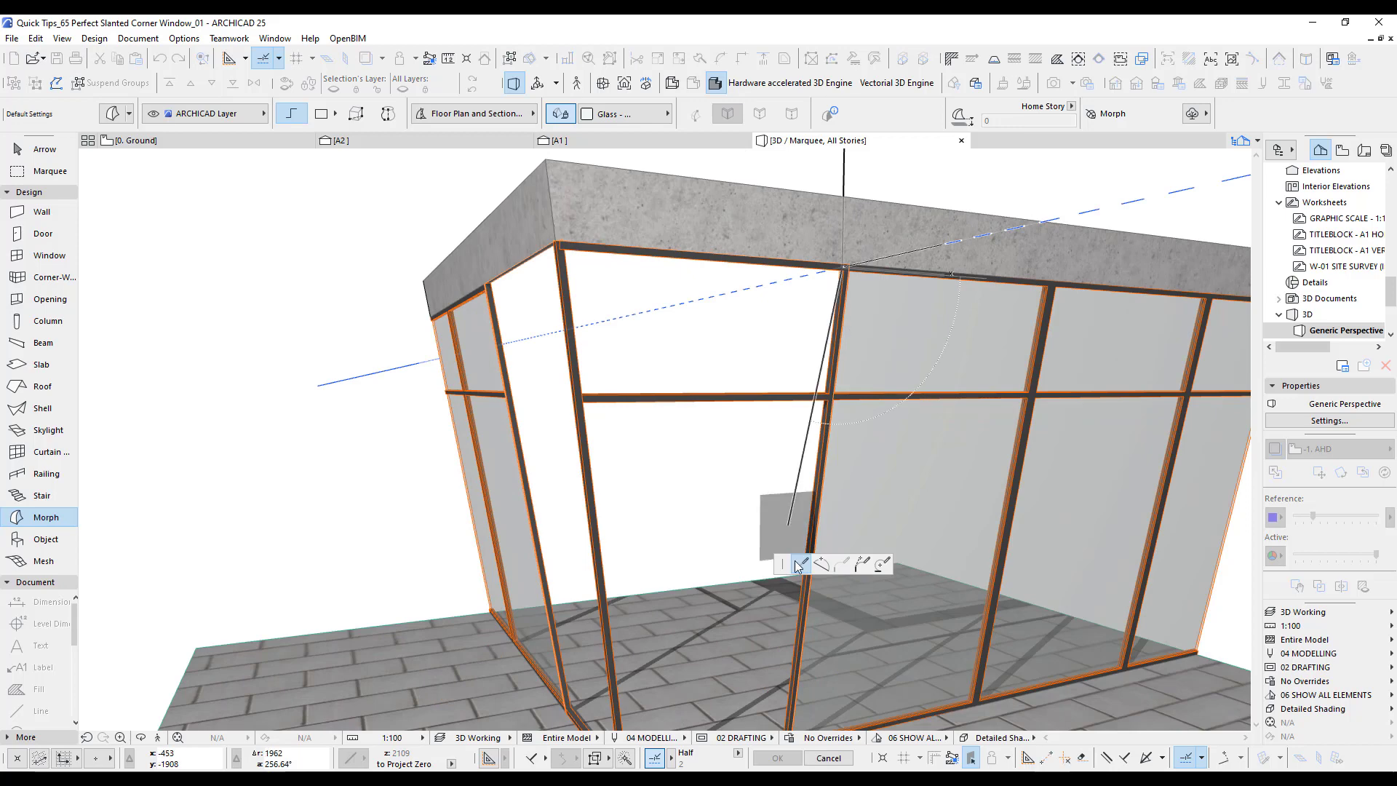
{"action": "middle_click_drag", "start_coordinate": [783, 521], "coordinate": [773, 378]}
{"action": "scroll", "coordinate": [777, 617], "scroll_direction": "up", "scroll_amount": 4}
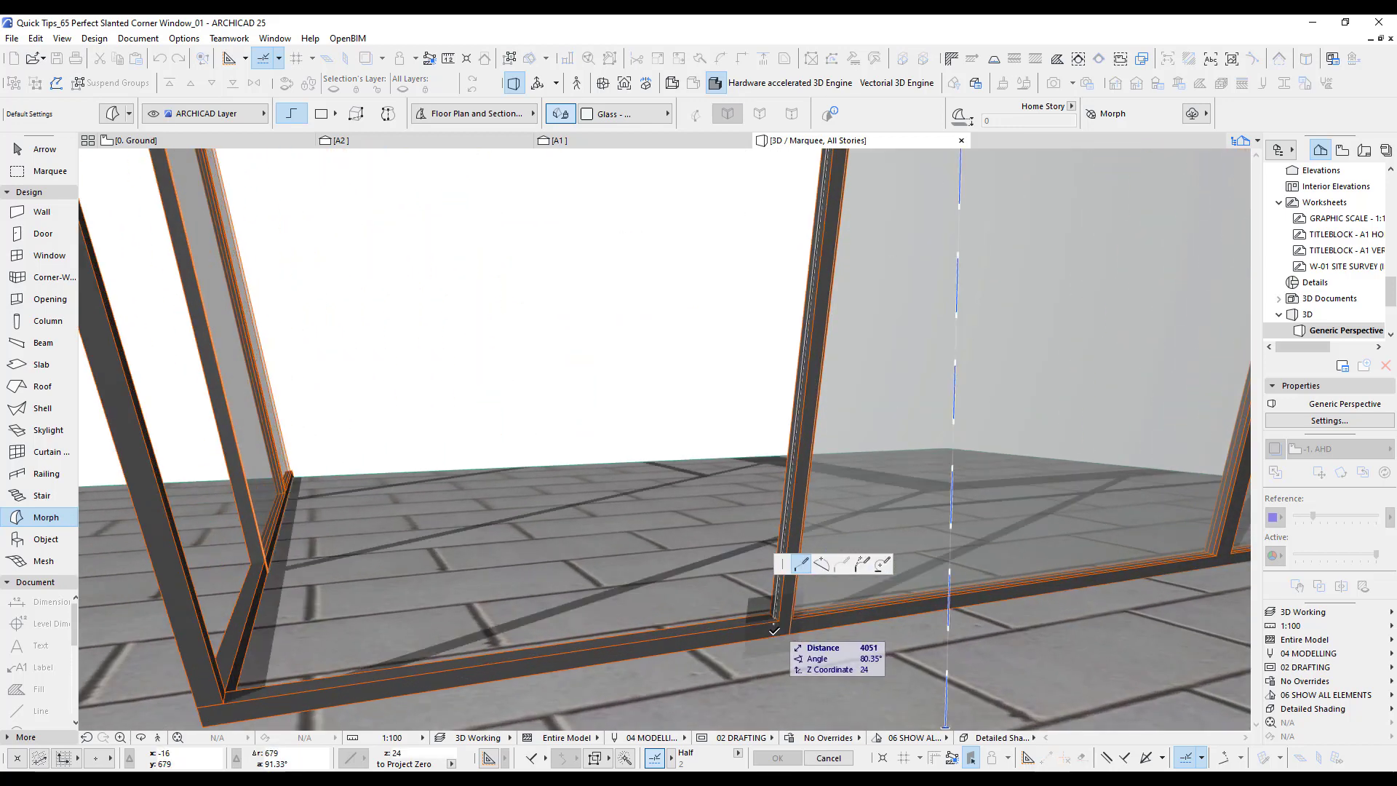
{"action": "double_click", "coordinate": [779, 619]}
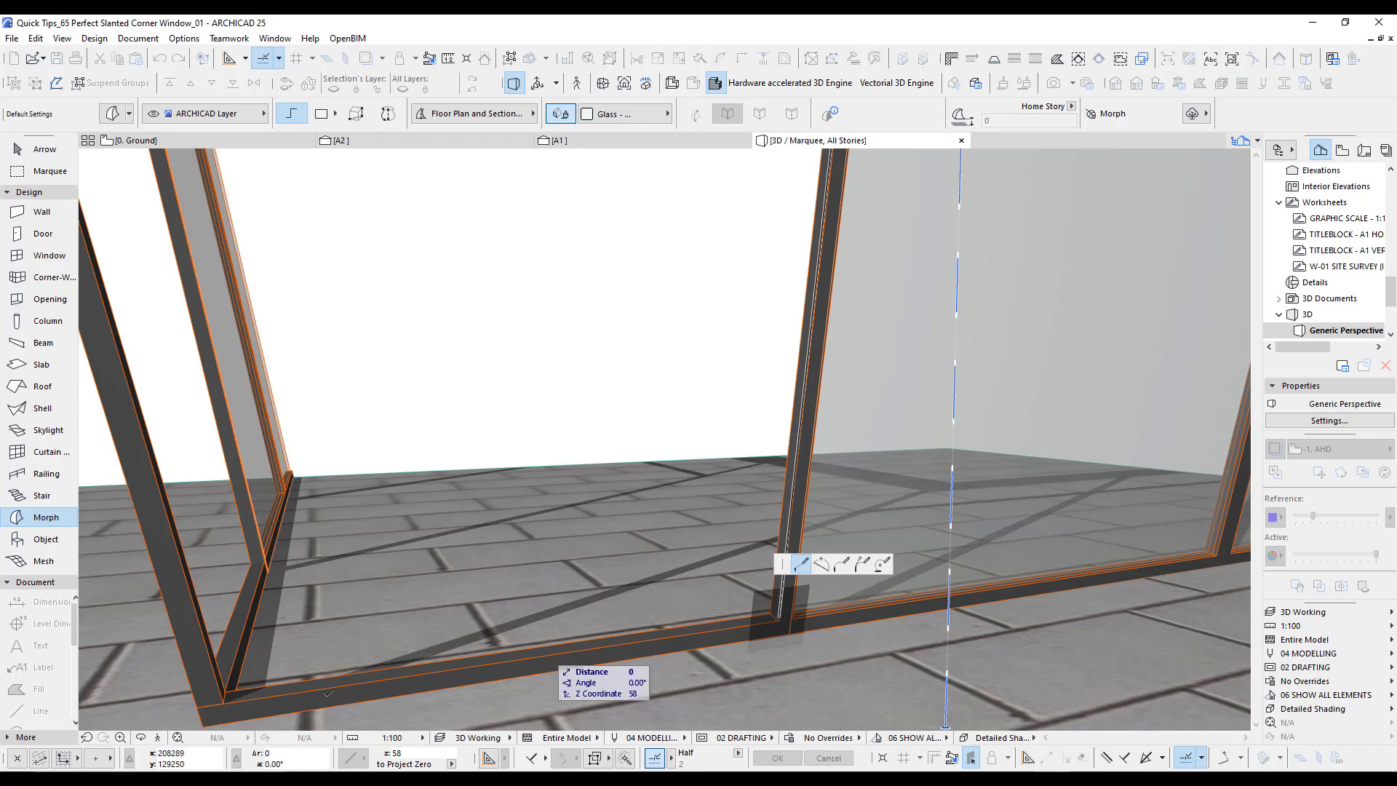
Step: Continue the morph outline along the sill to the corner column, up the column's inner edge, and along the head to the mullion
{"action": "left_click", "coordinate": [225, 691]}
{"action": "middle_click_drag", "start_coordinate": [495, 240], "coordinate": [561, 518]}
{"action": "left_click", "coordinate": [489, 256]}
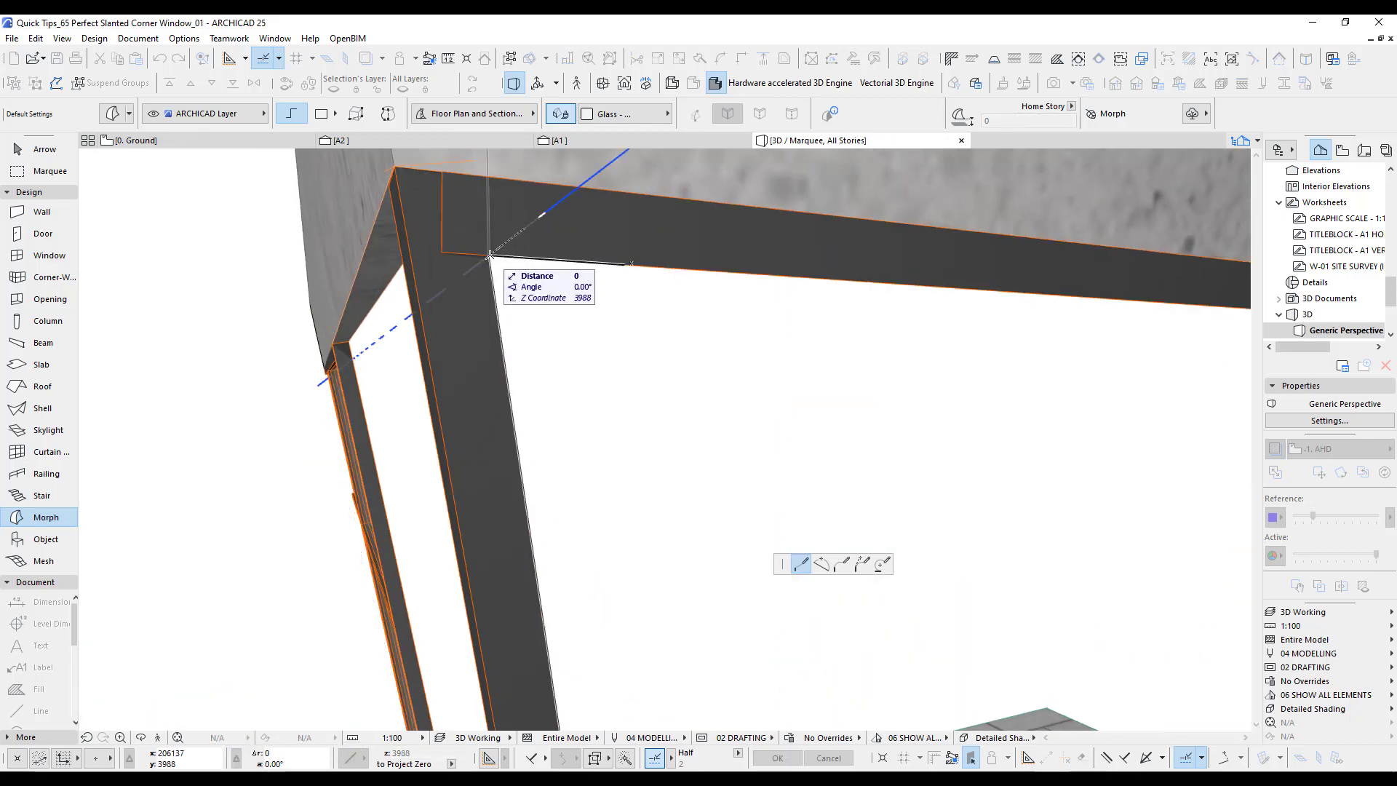
{"action": "scroll", "coordinate": [488, 256], "scroll_direction": "down", "scroll_amount": 3}
{"action": "middle_click_drag", "start_coordinate": [1193, 309], "coordinate": [1228, 348]}
{"action": "left_click", "coordinate": [717, 325]}
{"action": "double_click", "coordinate": [1228, 348]}
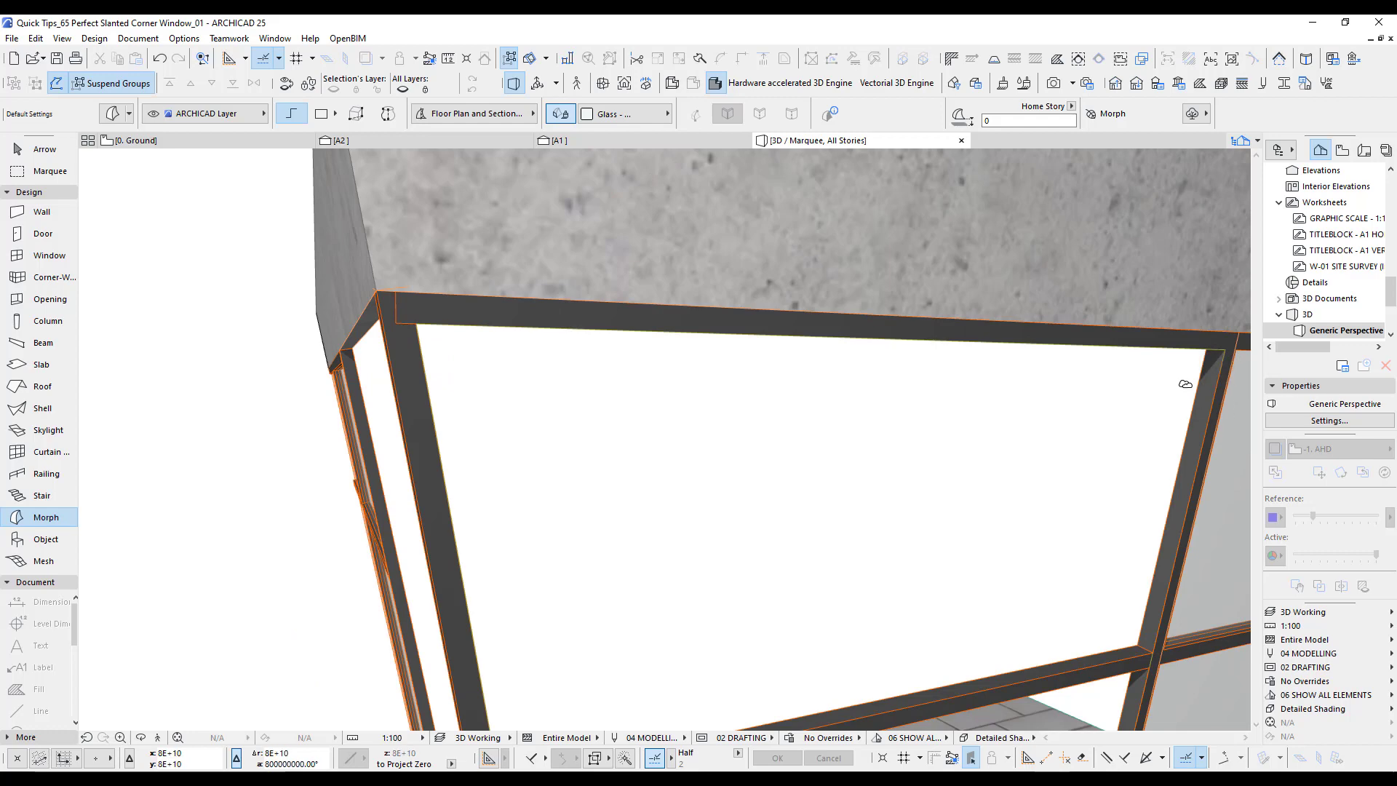
Step: Select the morph outline around the corner opening and cover it with faces using sharp edges
{"action": "left_click", "coordinate": [1222, 353], "text": "shift"}
{"action": "scroll", "coordinate": [795, 537], "scroll_direction": "down", "scroll_amount": 5}
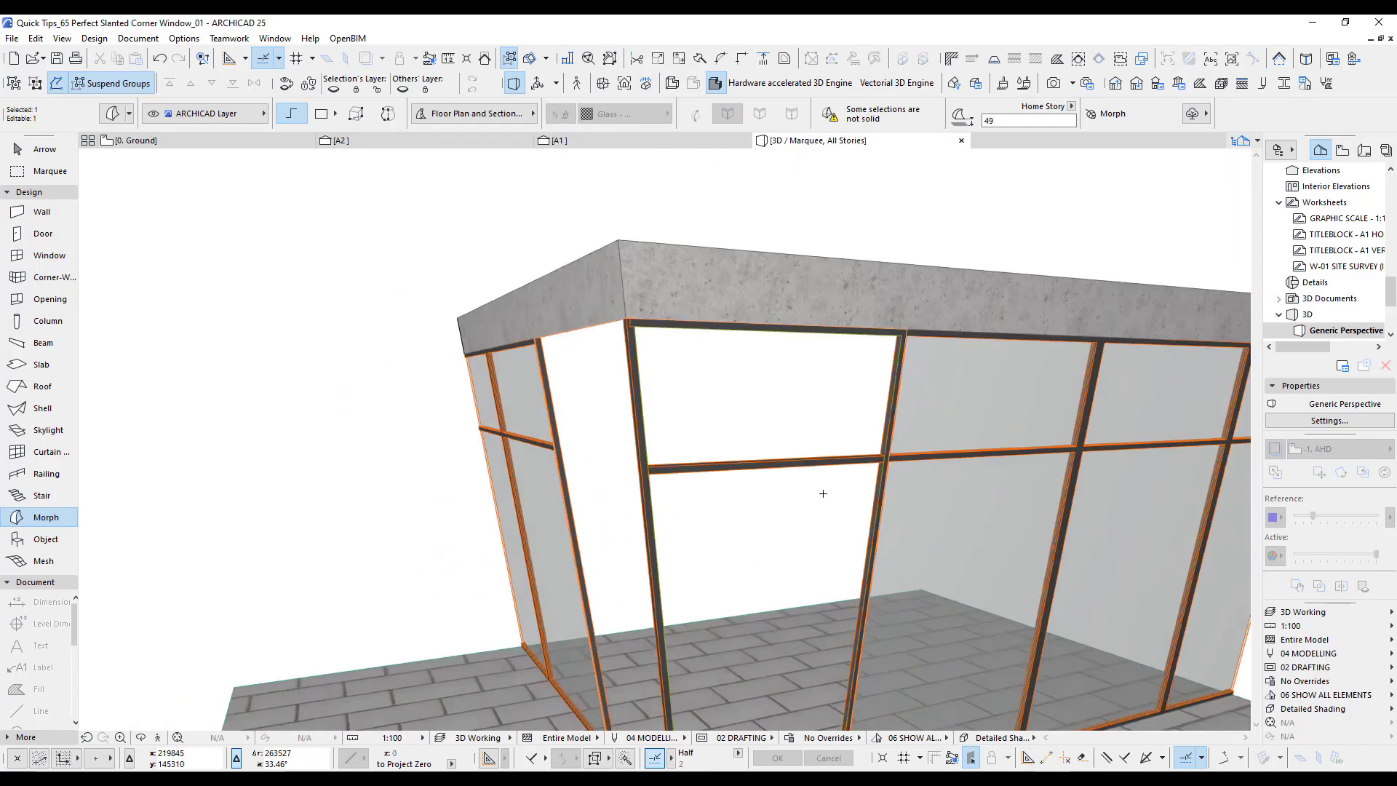
{"action": "middle_click_drag", "start_coordinate": [795, 537], "coordinate": [722, 450]}
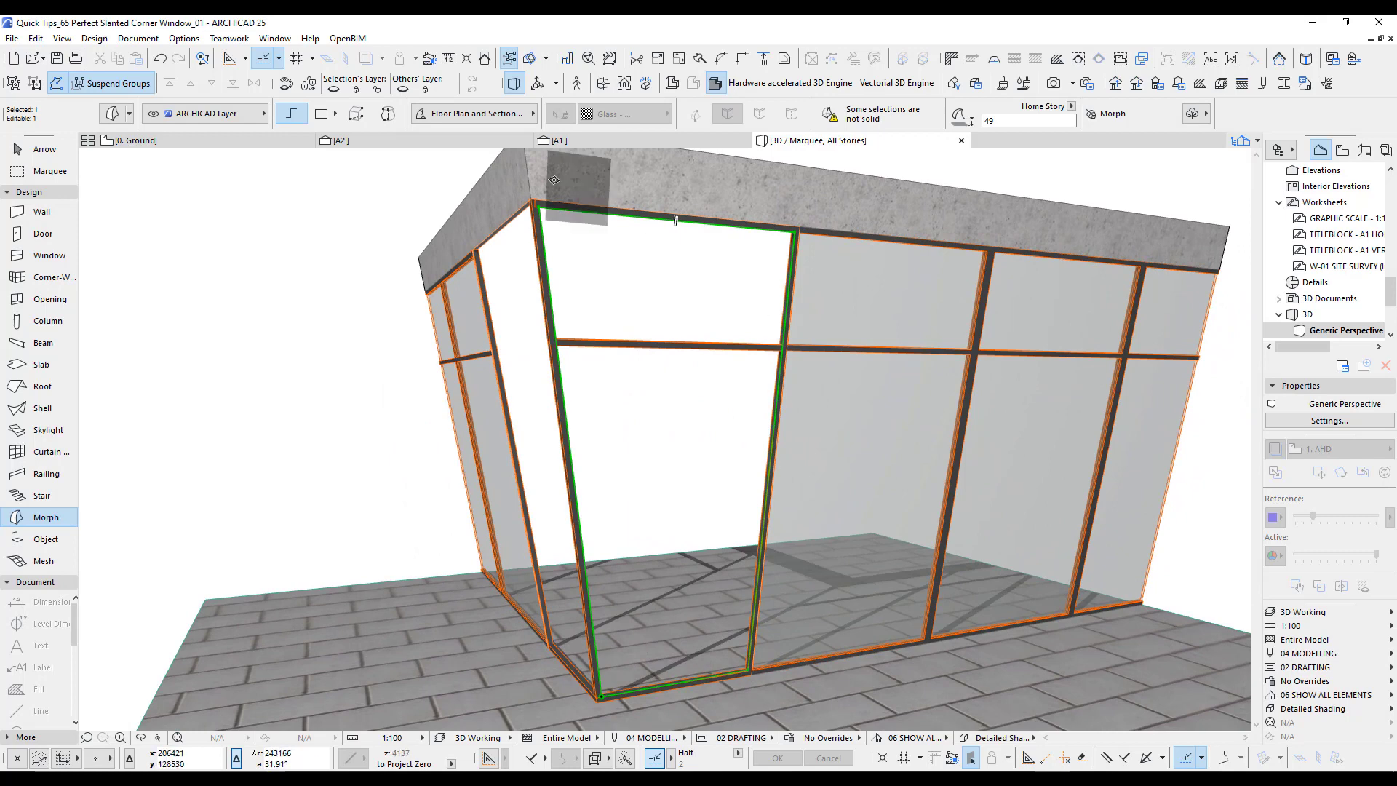
{"action": "left_click", "coordinate": [95, 38]}
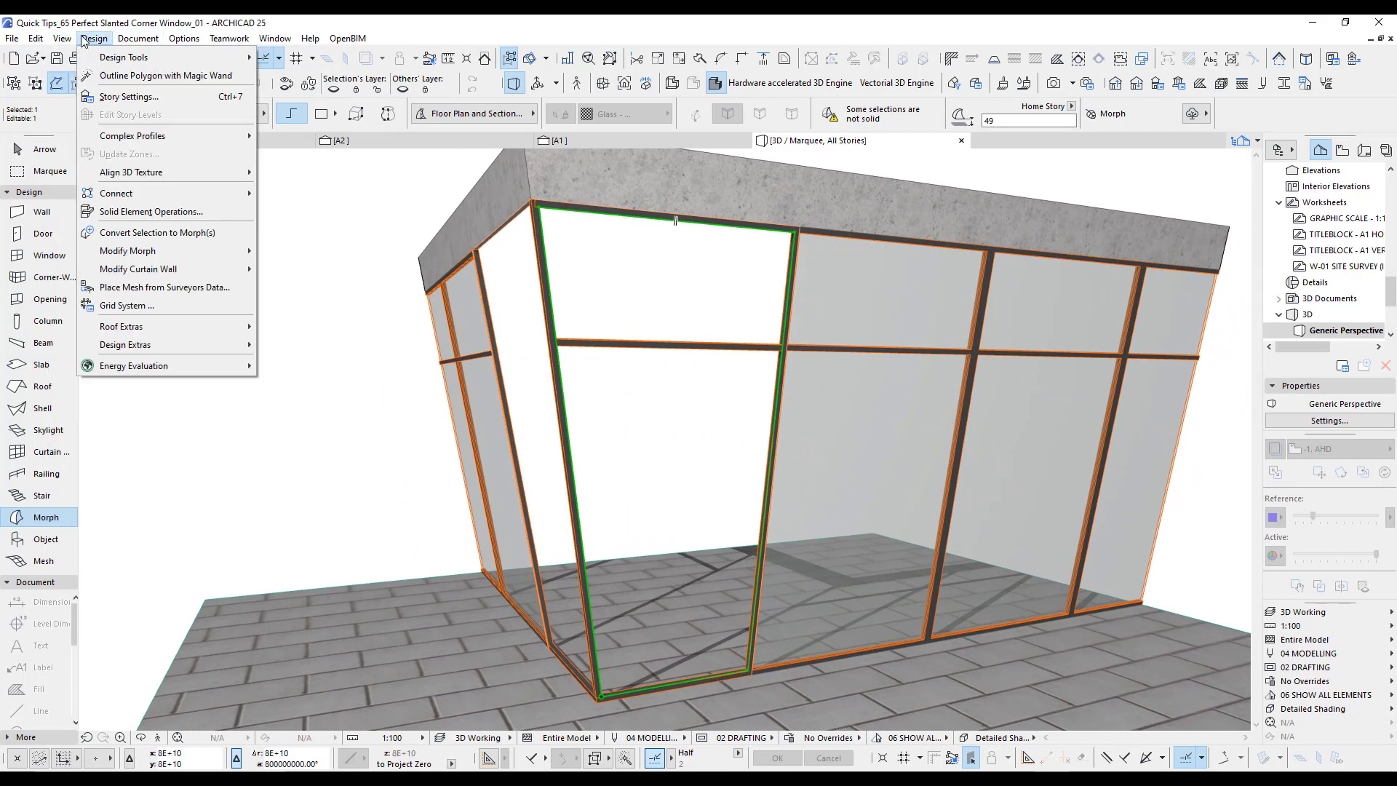
{"action": "mouse_move", "coordinate": [134, 254]}
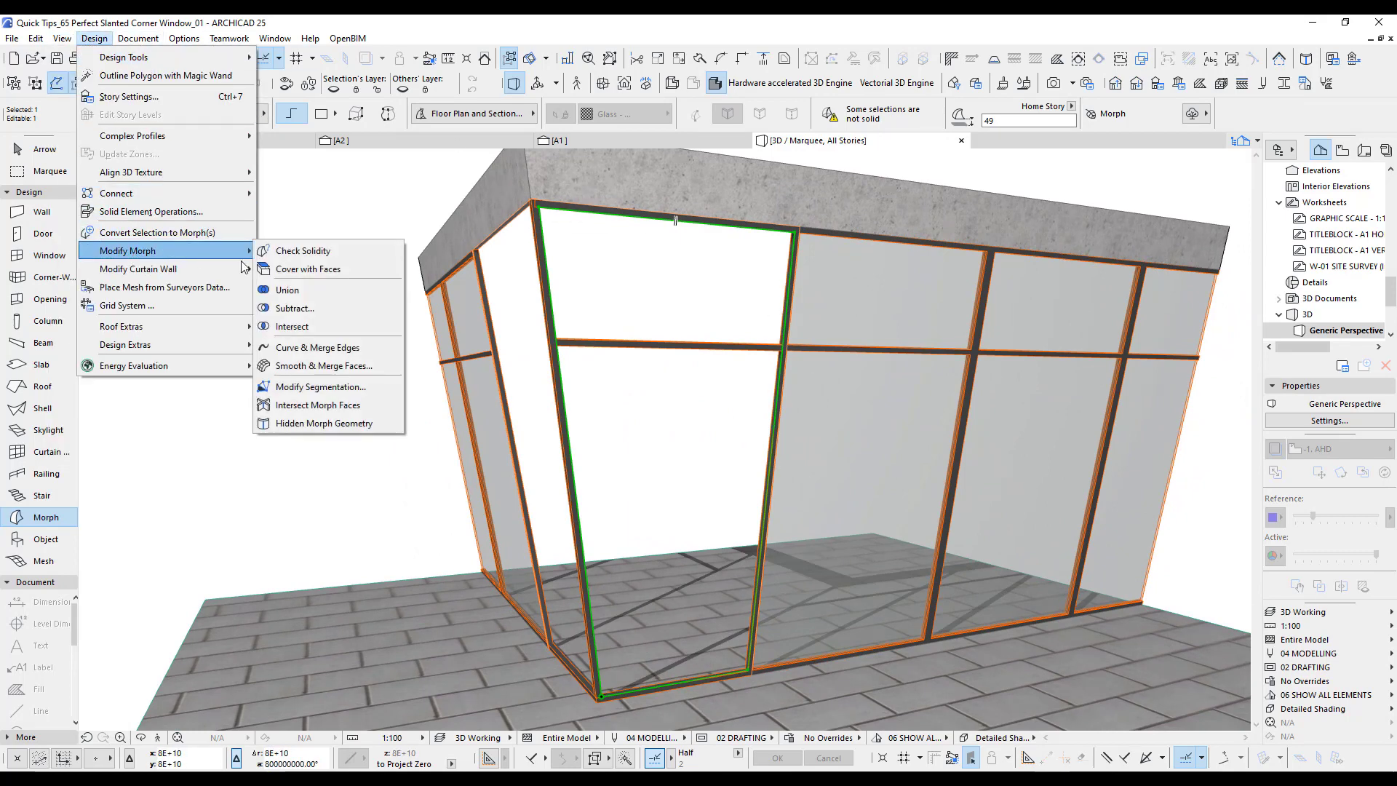
{"action": "left_click", "coordinate": [308, 269]}
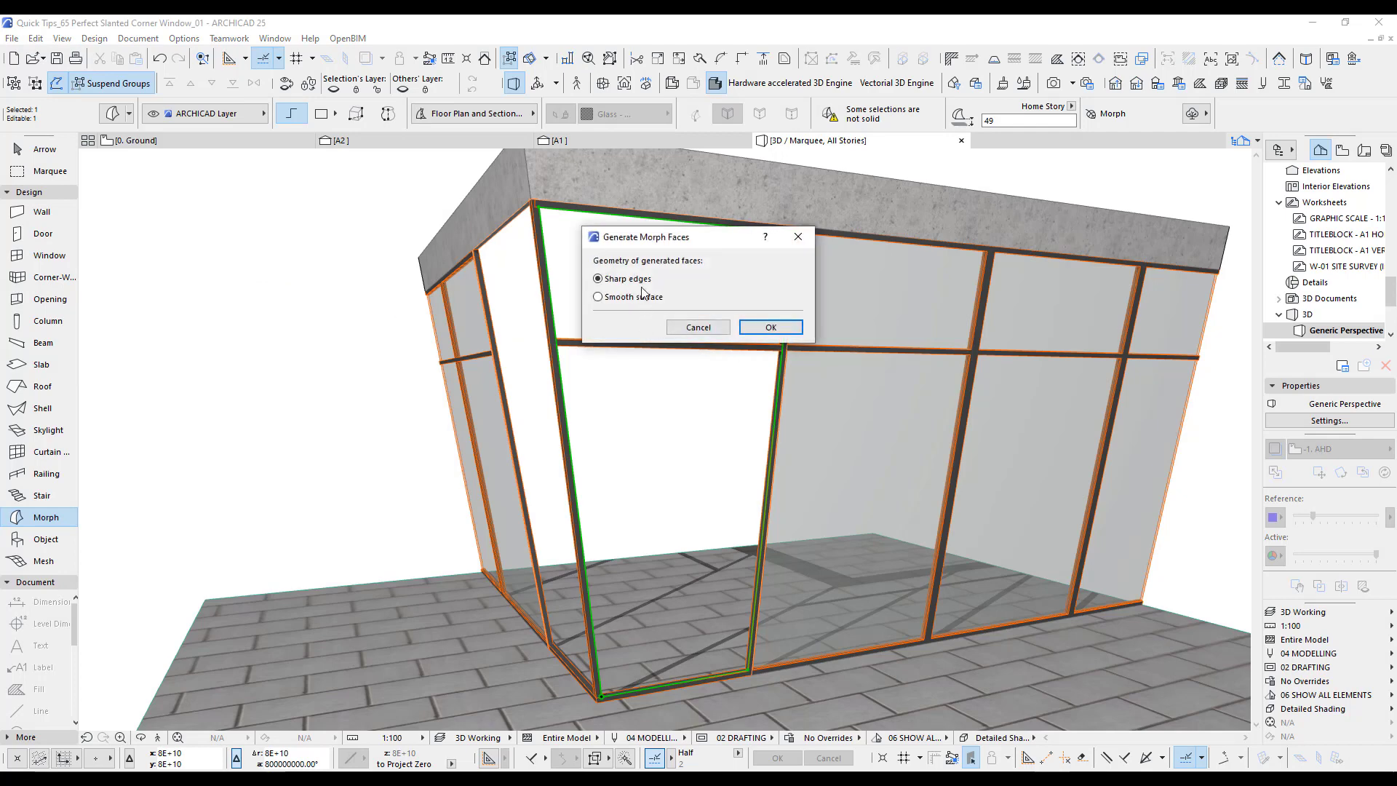
{"action": "left_click", "coordinate": [771, 327]}
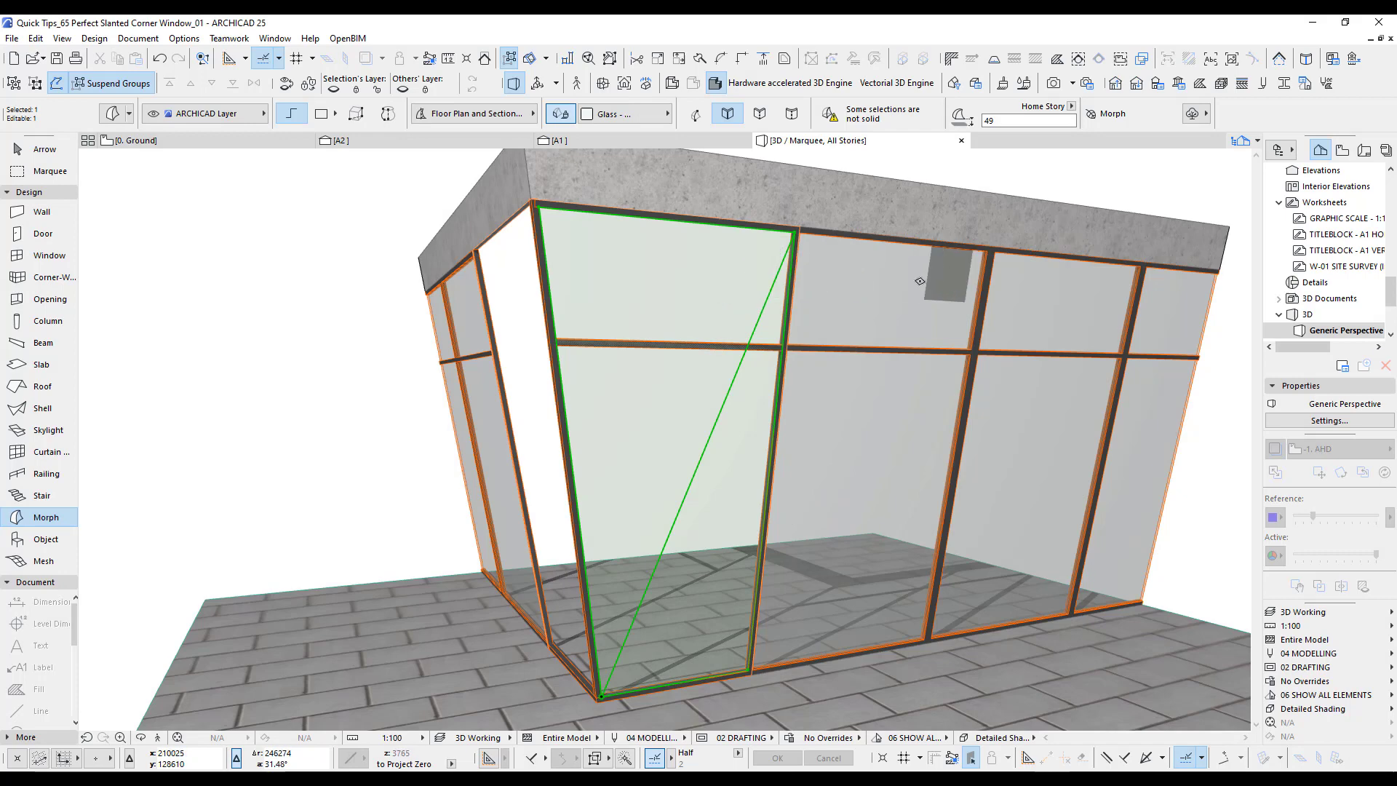
Step: Push/pull the first triangular face of the glass morph by 20 mm to give it thickness
{"action": "left_click", "coordinate": [727, 276]}
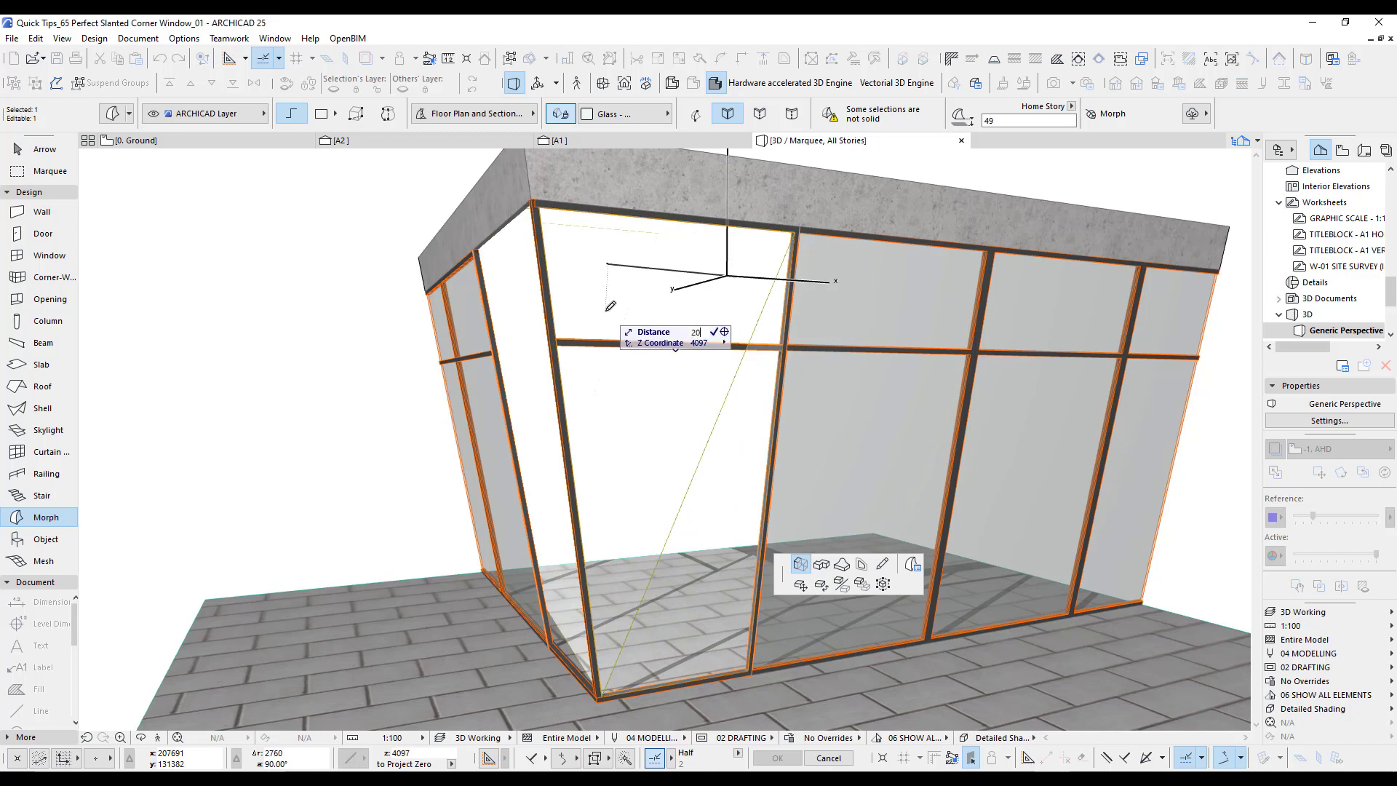
{"action": "key", "text": "Return"}
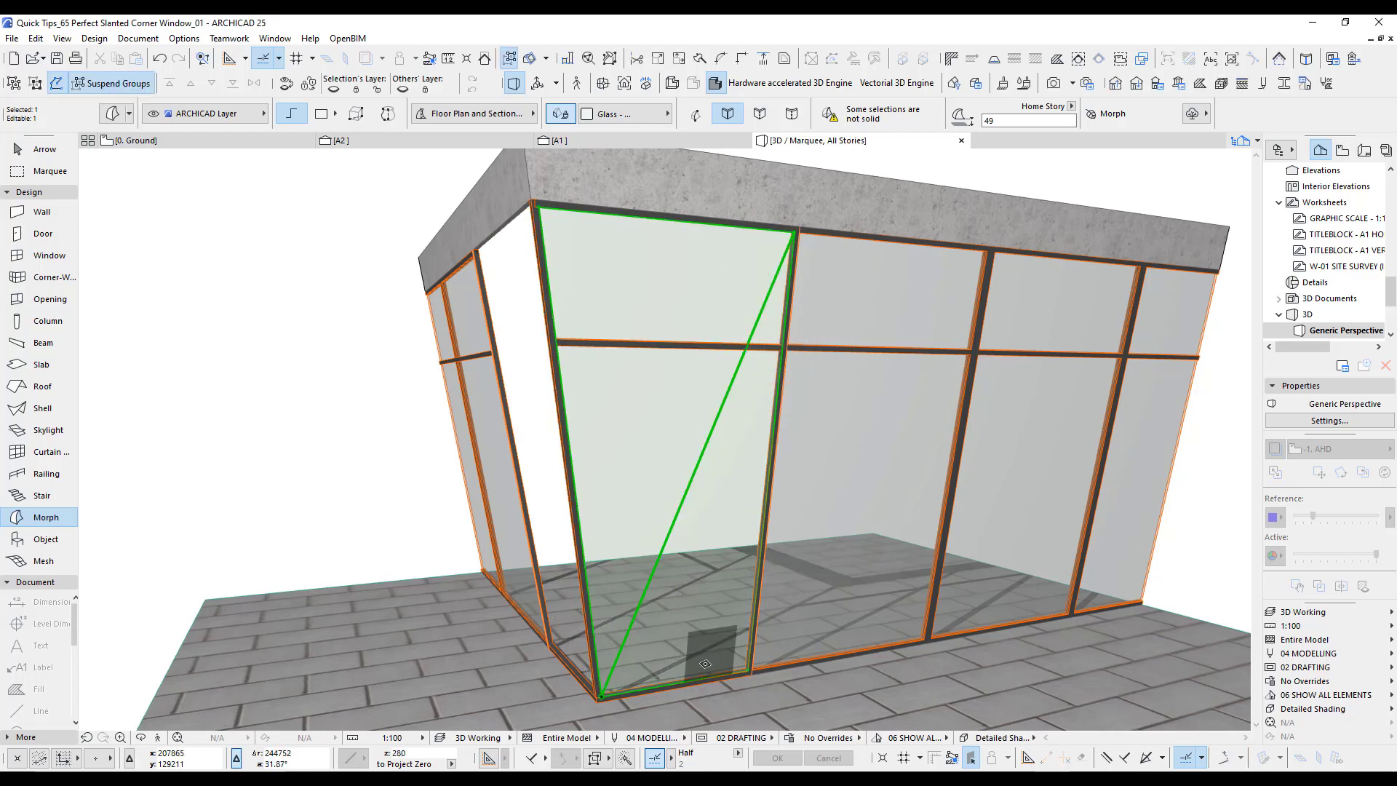
{"action": "scroll", "coordinate": [705, 664], "scroll_direction": "up", "scroll_amount": 8}
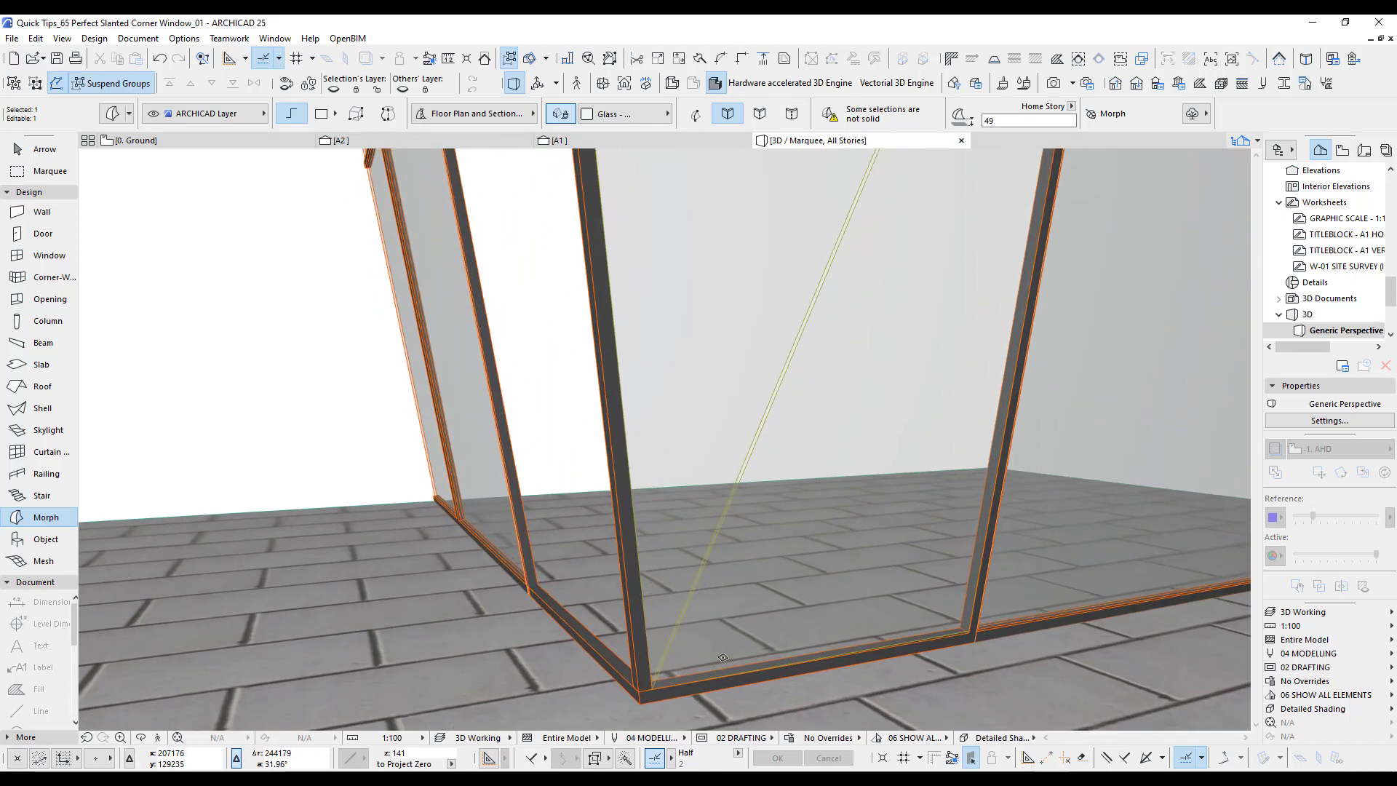
{"action": "scroll", "coordinate": [722, 657], "scroll_direction": "up", "scroll_amount": 3}
{"action": "scroll", "coordinate": [706, 664], "scroll_direction": "down", "scroll_amount": 3}
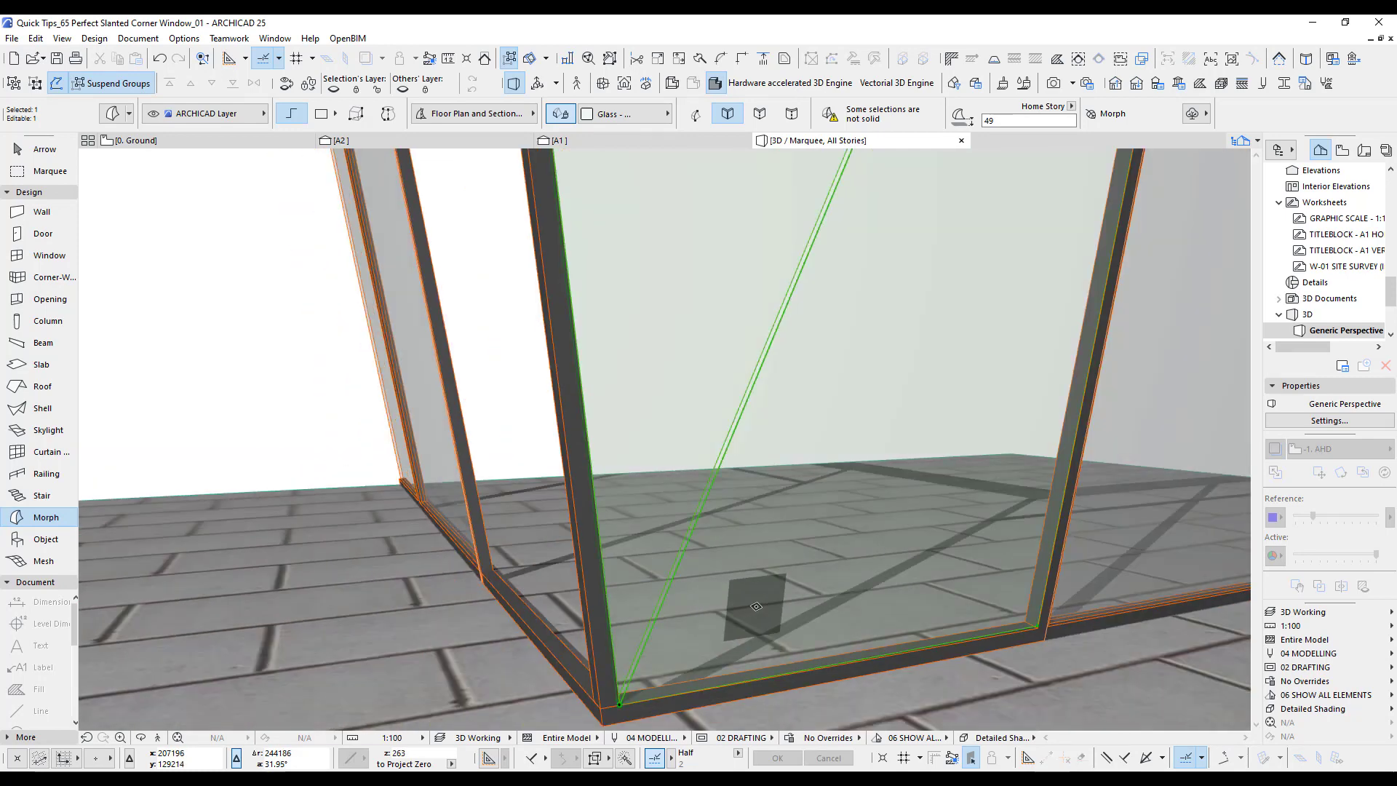
Step: Isolate the glass morph in 3D and push its other triangular face to the rear corner point so both halves match, and deselect it
{"action": "key", "text": "F5"}
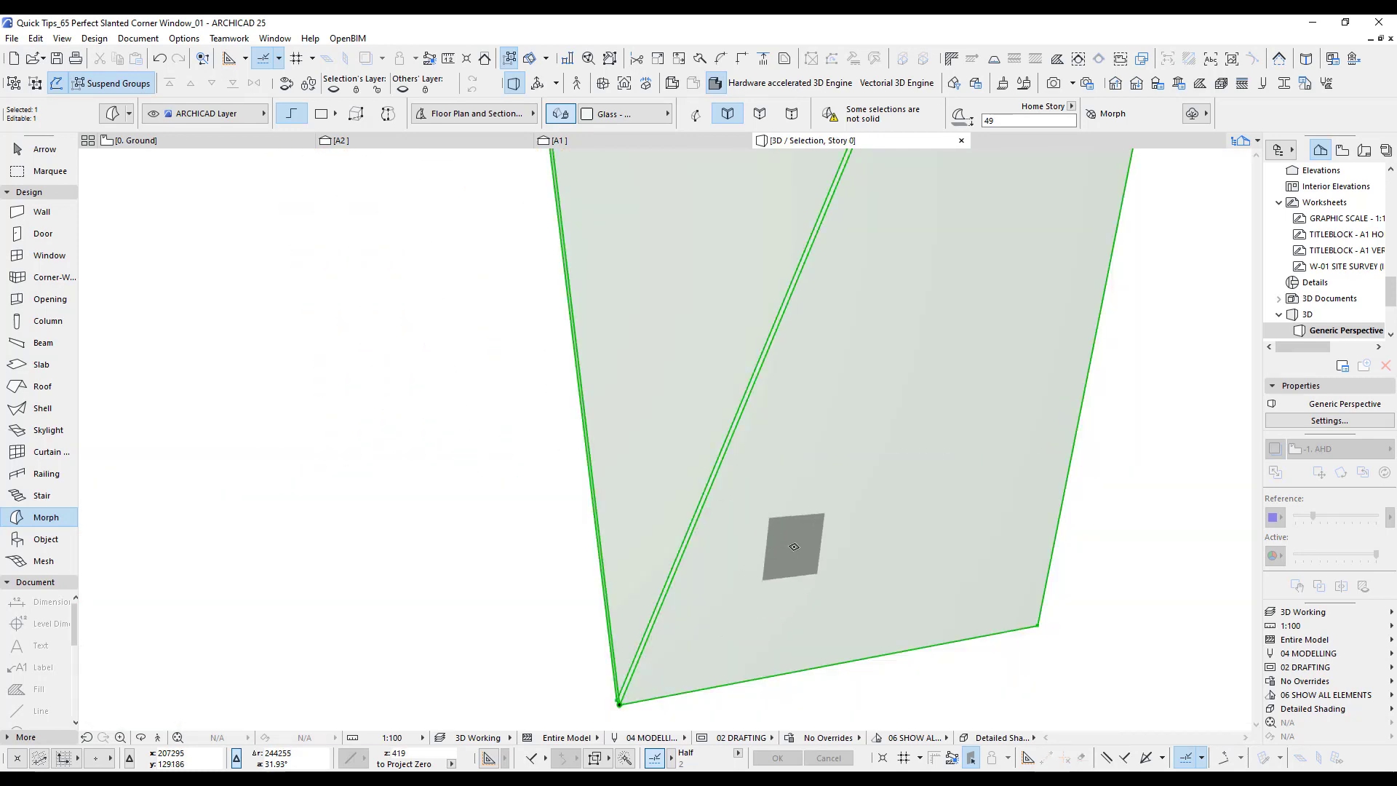
{"action": "middle_click_drag", "start_coordinate": [936, 509], "coordinate": [653, 494], "text": "shift"}
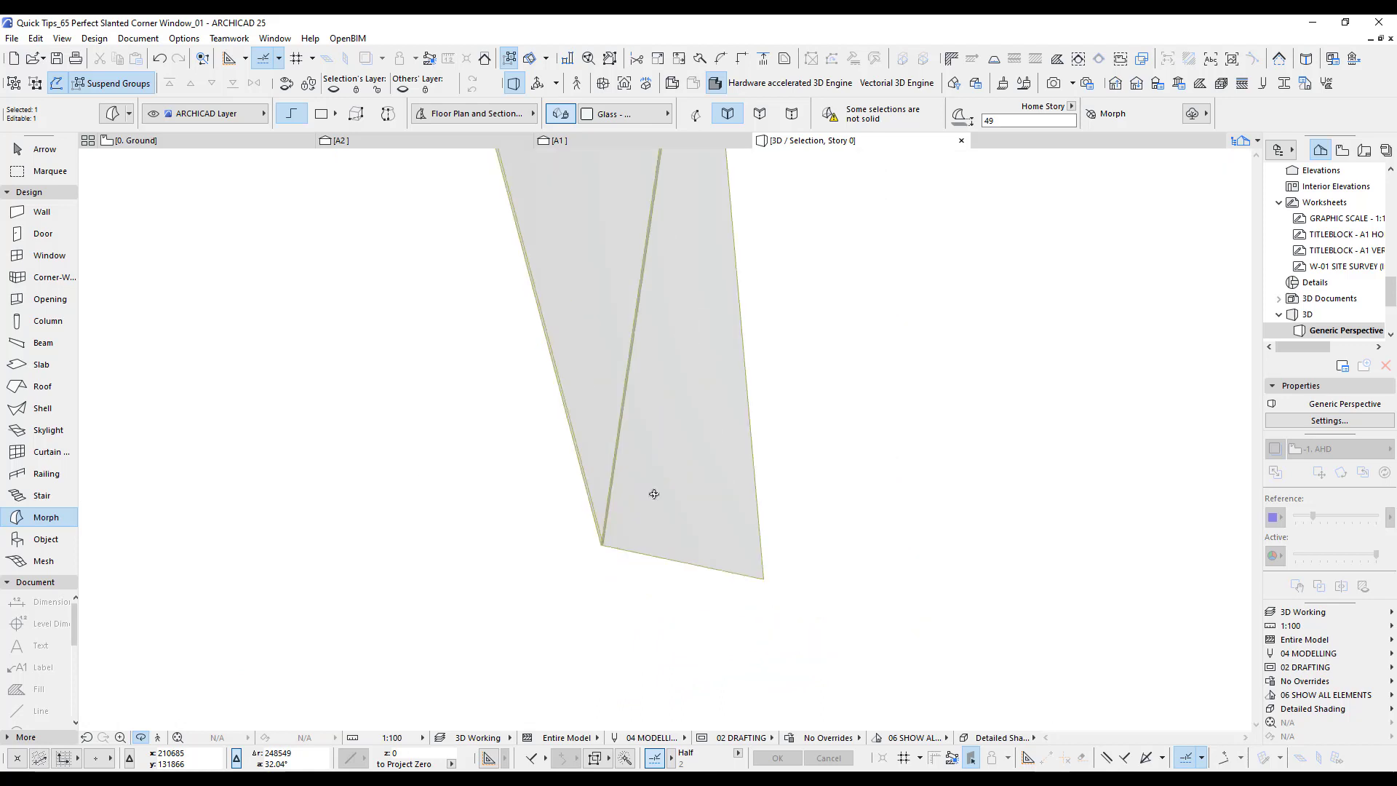
{"action": "middle_click_drag", "start_coordinate": [681, 350], "coordinate": [574, 402], "text": "shift"}
{"action": "scroll", "coordinate": [571, 404], "scroll_direction": "down", "scroll_amount": 3}
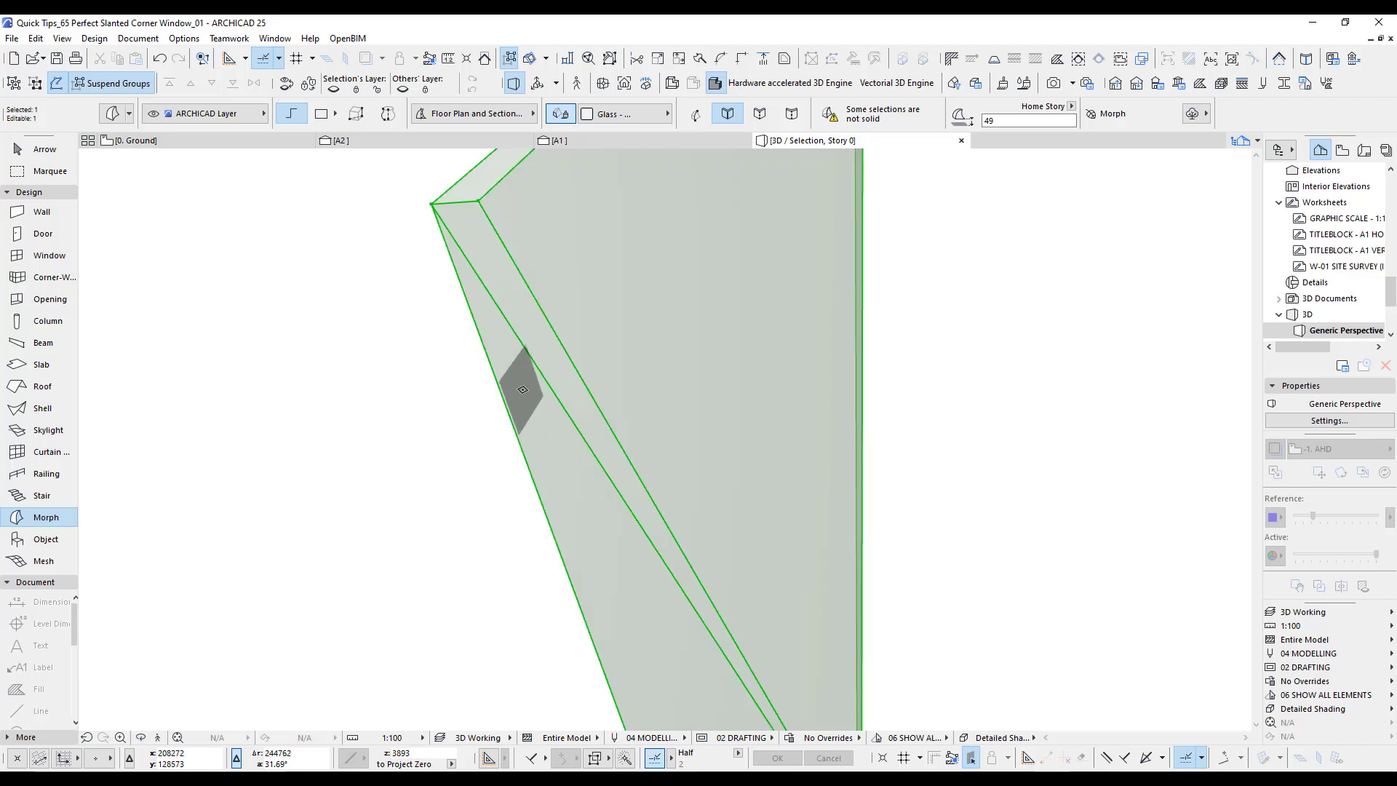
{"action": "left_click", "coordinate": [522, 389]}
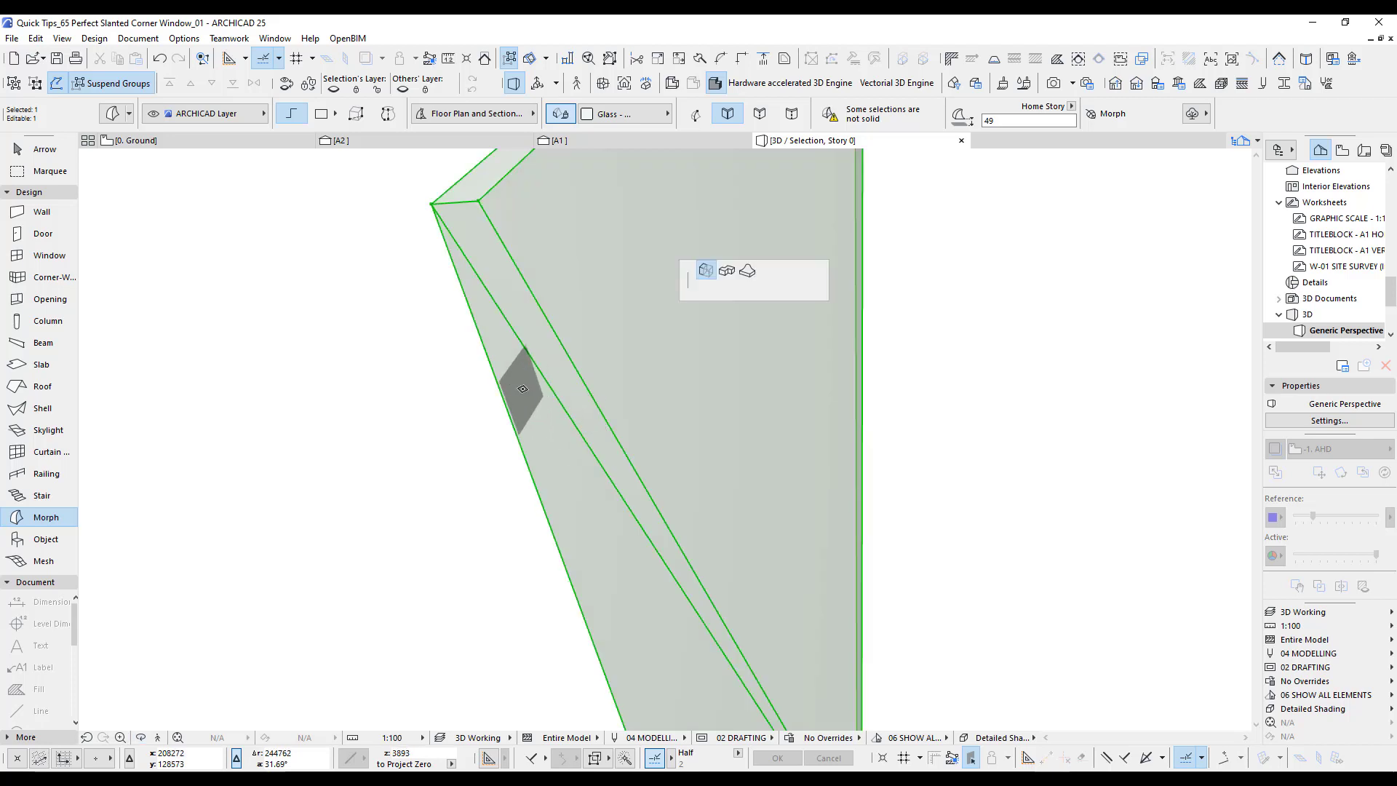
{"action": "left_click", "coordinate": [484, 195]}
{"action": "key", "text": "Escape"}
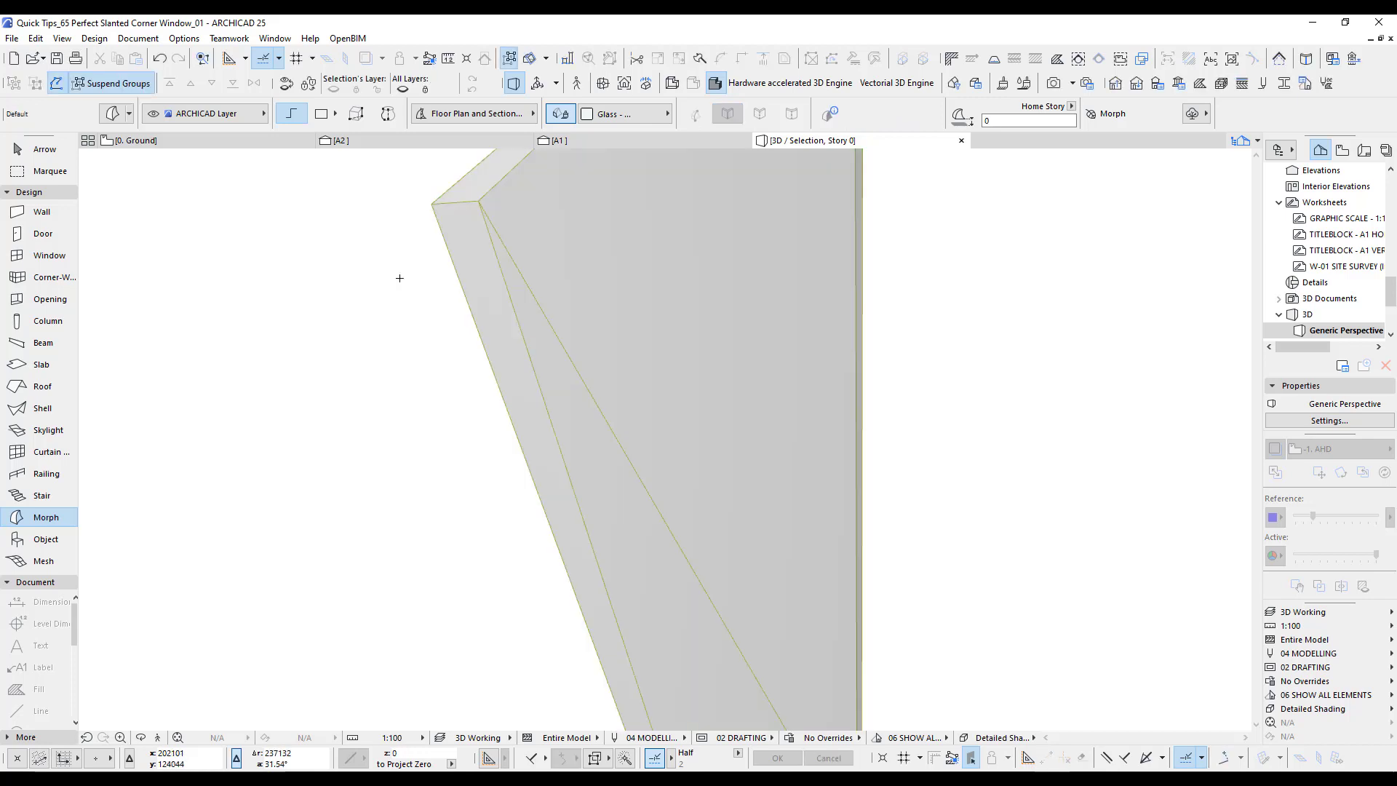
Step: In section A2, select the glass pane morph at the sill and move it inward within the frame
{"action": "left_click", "coordinate": [392, 140]}
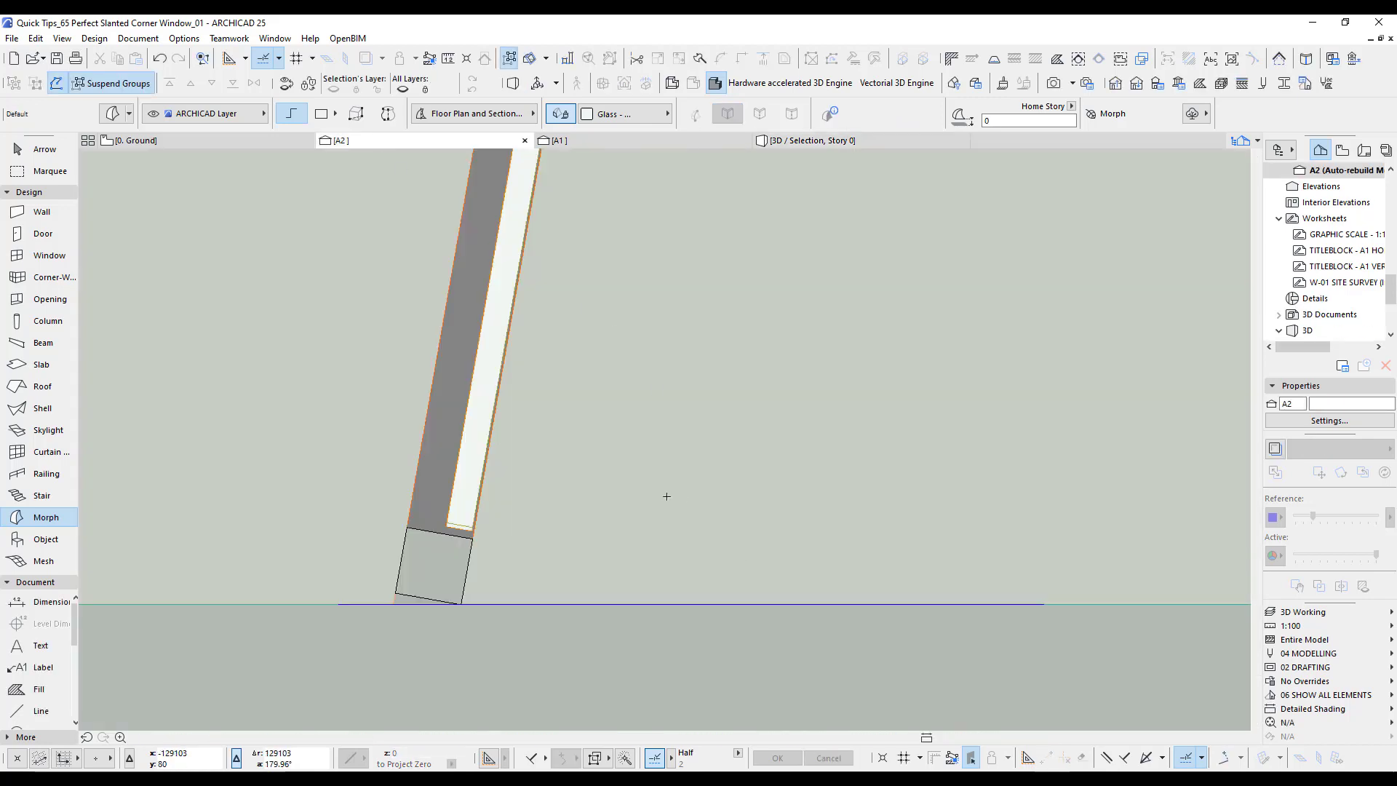
{"action": "scroll", "coordinate": [562, 555], "scroll_direction": "up", "scroll_amount": 1}
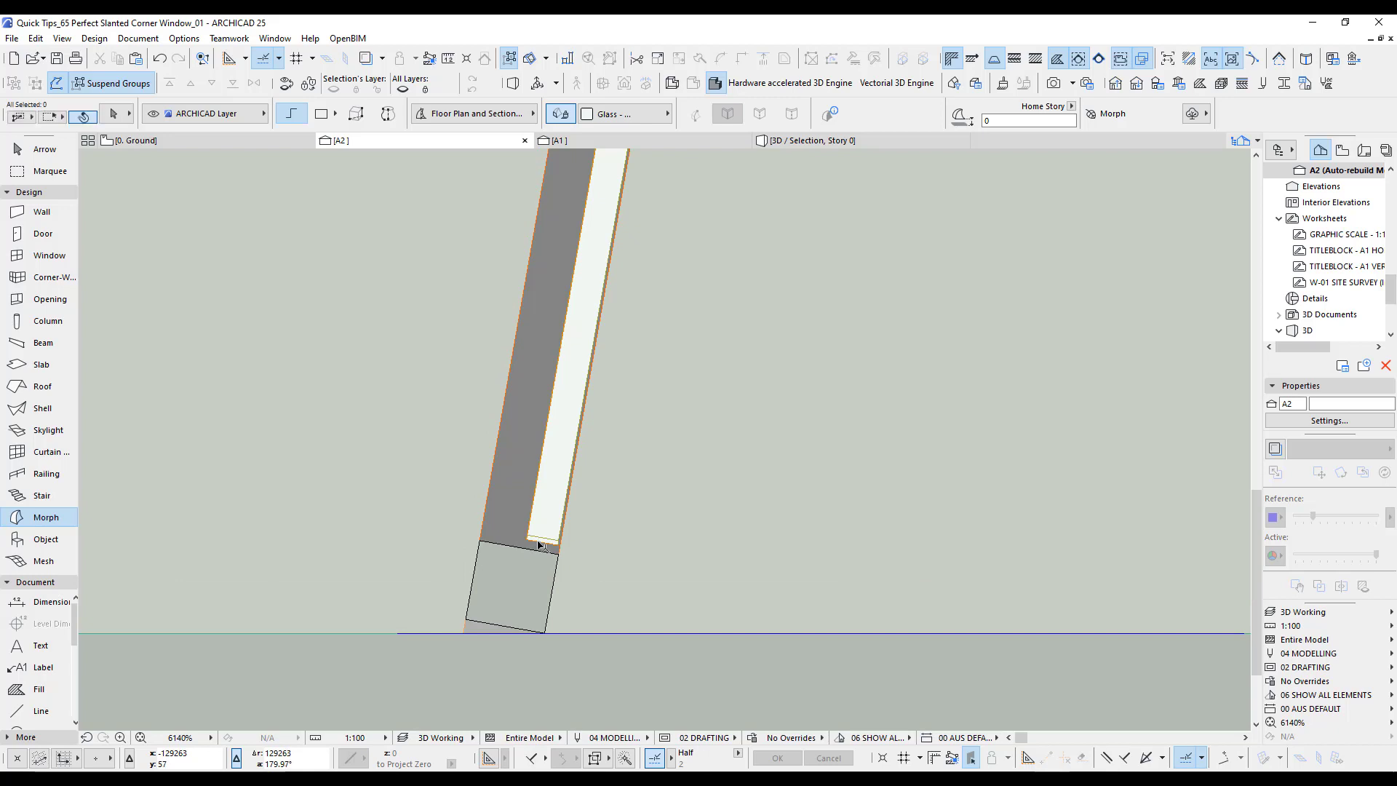
{"action": "left_click", "coordinate": [540, 545]}
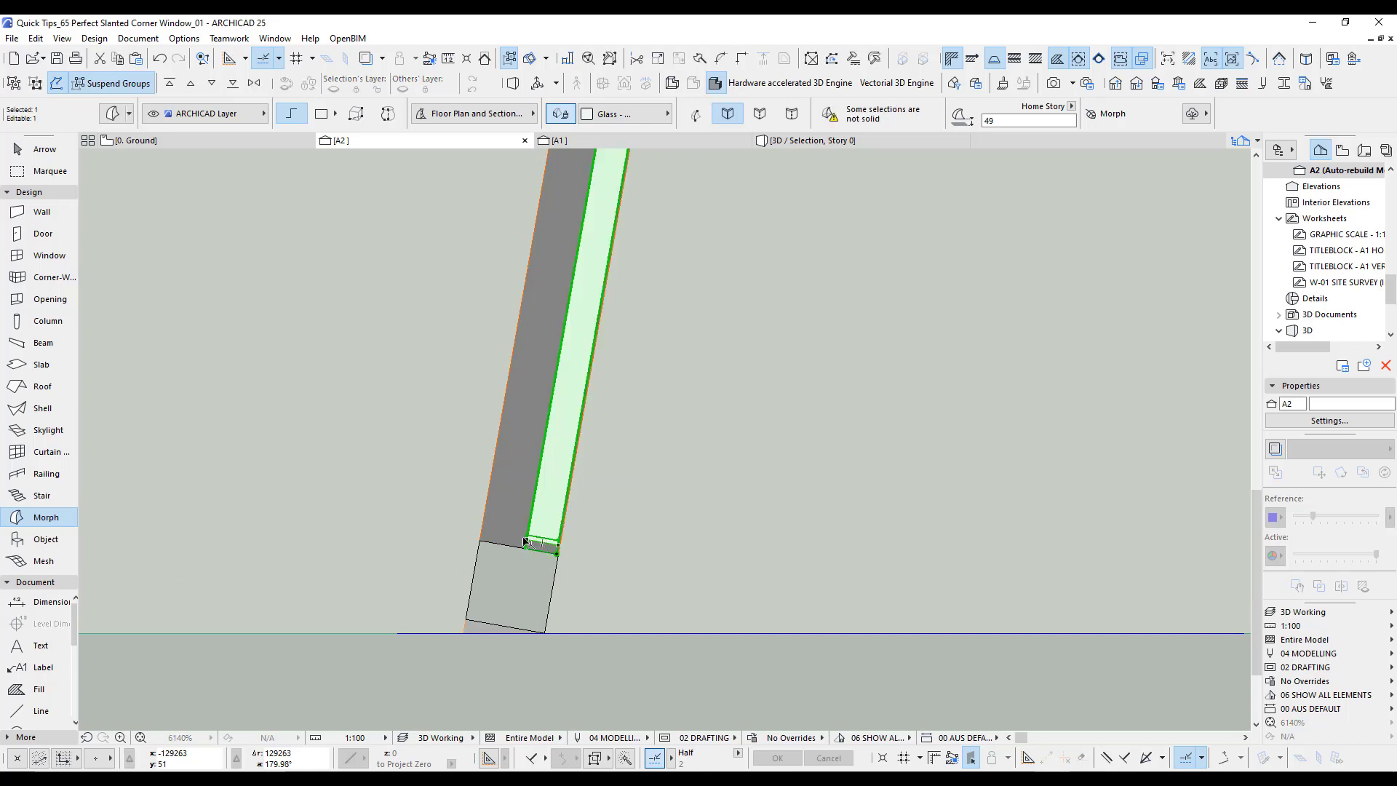
{"action": "left_click_drag", "start_coordinate": [525, 541], "coordinate": [509, 552]}
Step: Redisplay the ground plan's marquee area in 3D and examine the corner window with its glass pane
{"action": "key", "text": "F2"}
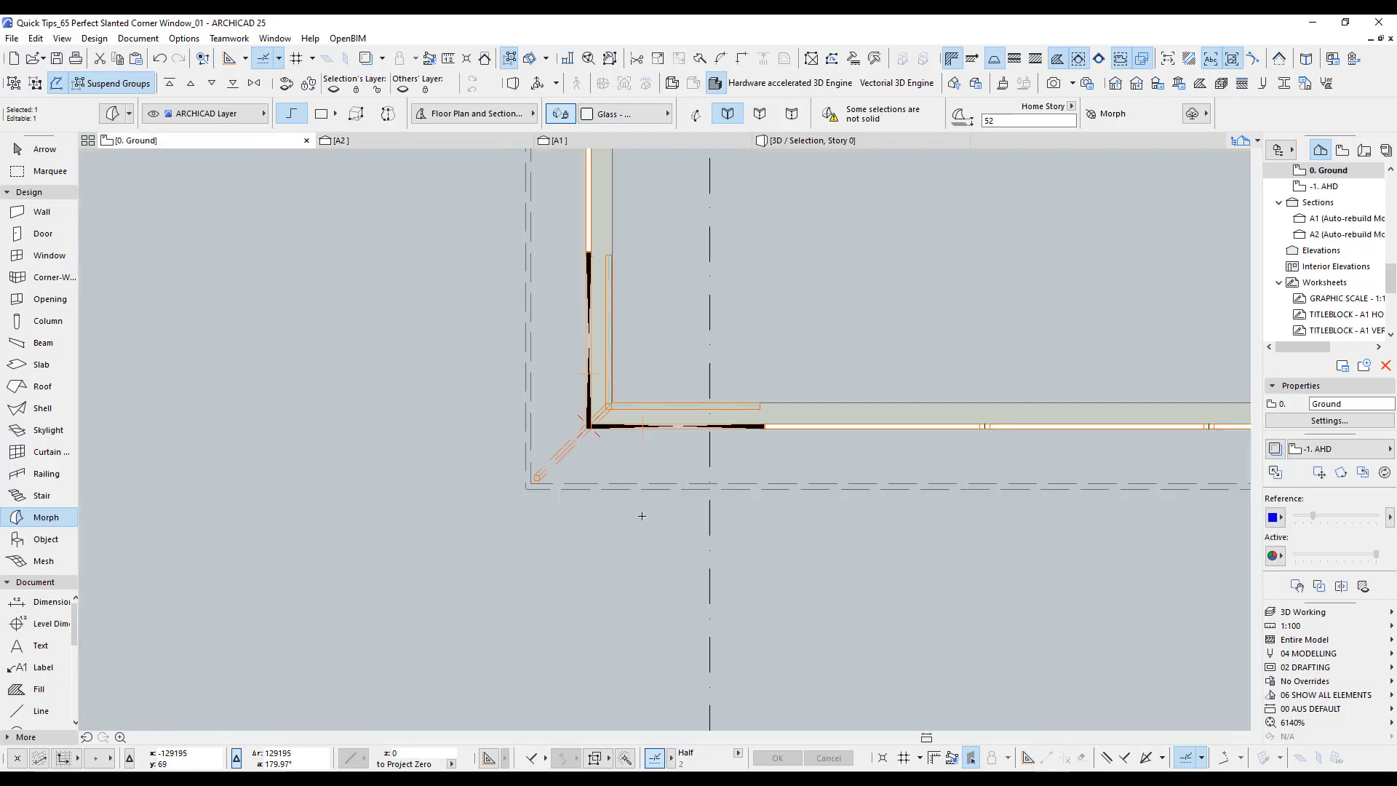
{"action": "key", "text": "F5"}
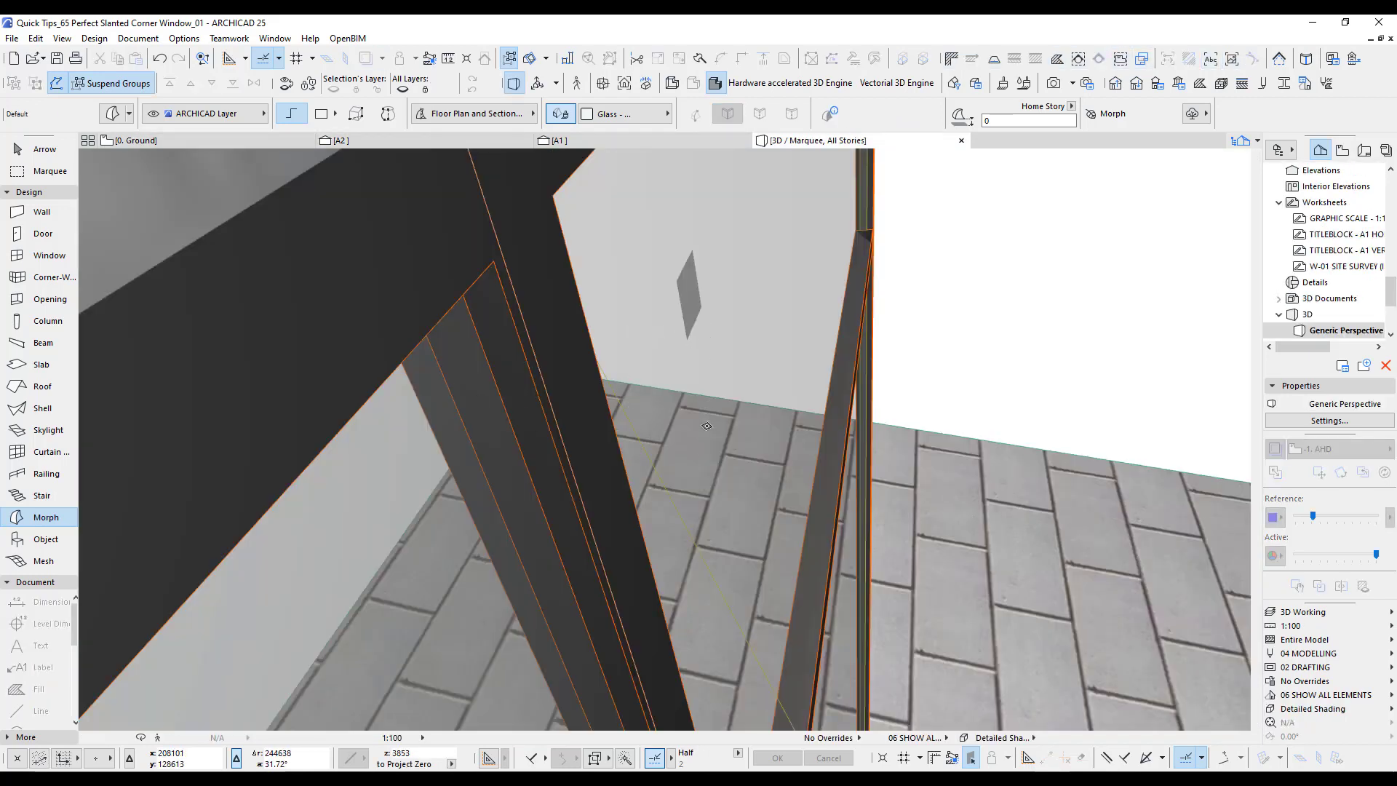
{"action": "scroll", "coordinate": [628, 525], "scroll_direction": "down", "scroll_amount": 10}
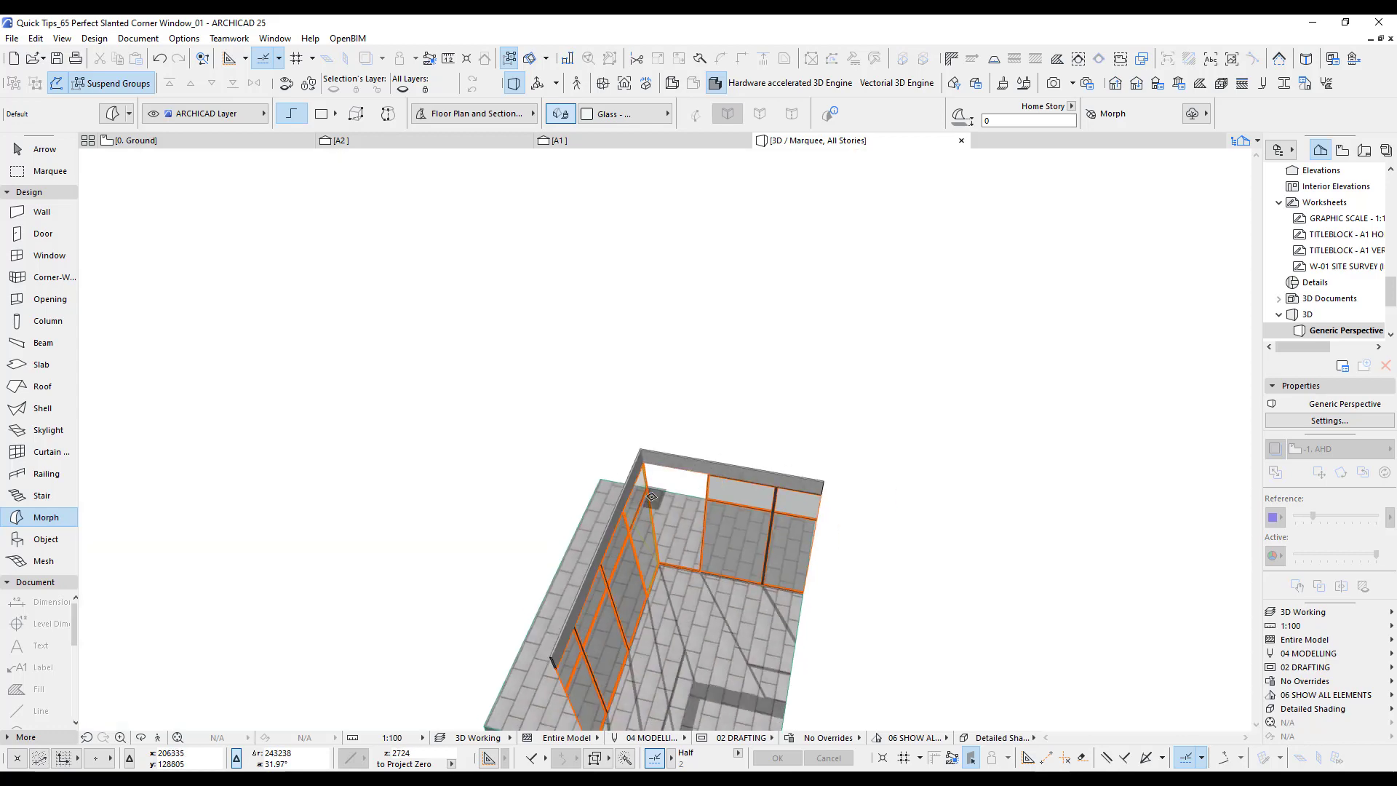
{"action": "middle_click_drag", "start_coordinate": [576, 489], "coordinate": [646, 570], "text": "shift"}
{"action": "scroll", "coordinate": [649, 596], "scroll_direction": "up", "scroll_amount": 2}
{"action": "left_click_drag", "start_coordinate": [819, 602], "coordinate": [604, 533]}
{"action": "scroll", "coordinate": [604, 533], "scroll_direction": "up", "scroll_amount": 2}
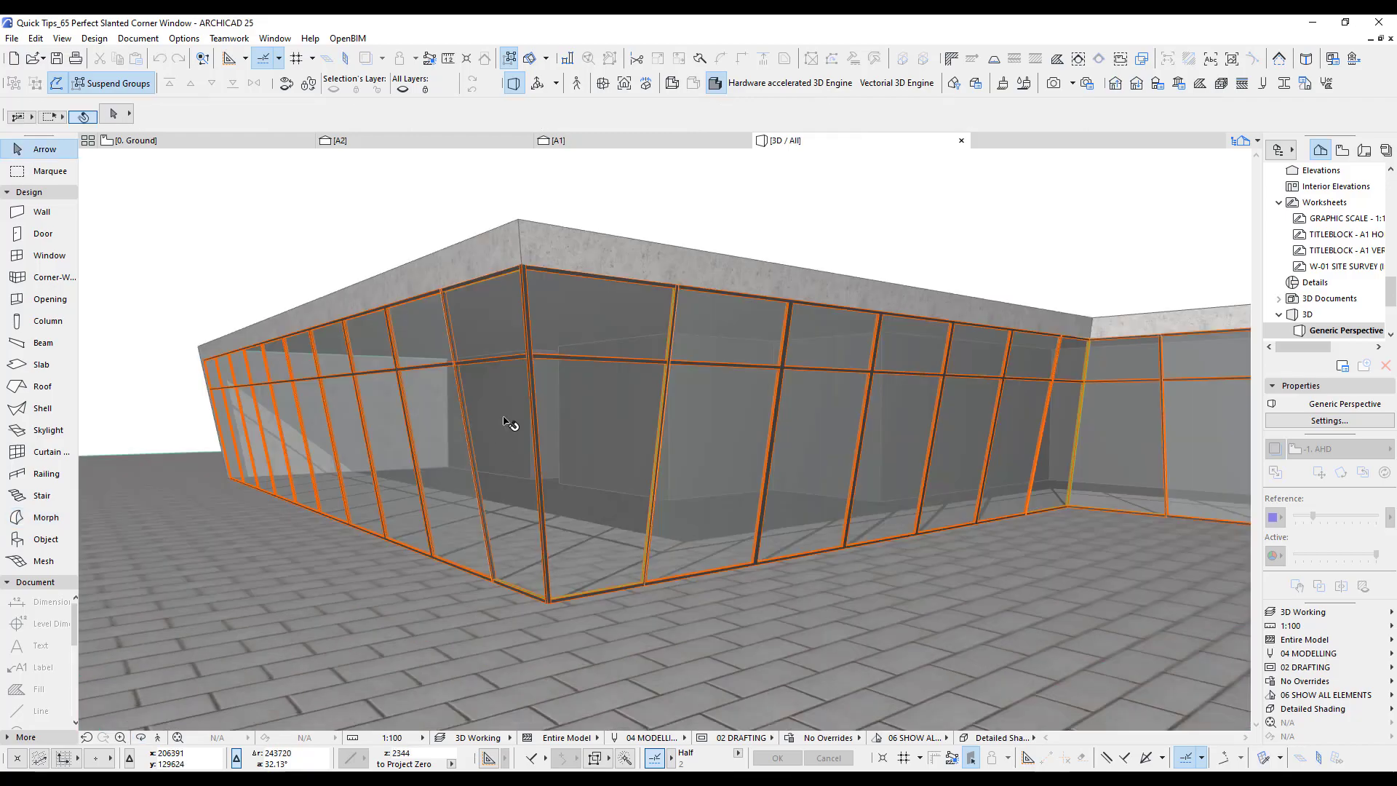
Step: Examine the slanted glazing at the outer and inner corners in the complete 3D model
{"action": "left_click_drag", "start_coordinate": [573, 402], "coordinate": [509, 389]}
{"action": "scroll", "coordinate": [509, 389], "scroll_direction": "up", "scroll_amount": 2}
{"action": "middle_click_drag", "start_coordinate": [509, 389], "coordinate": [512, 411]}
{"action": "left_click_drag", "start_coordinate": [513, 410], "coordinate": [686, 587]}
{"action": "middle_click_drag", "start_coordinate": [686, 586], "coordinate": [553, 562]}
{"action": "left_click_drag", "start_coordinate": [553, 562], "coordinate": [671, 582]}
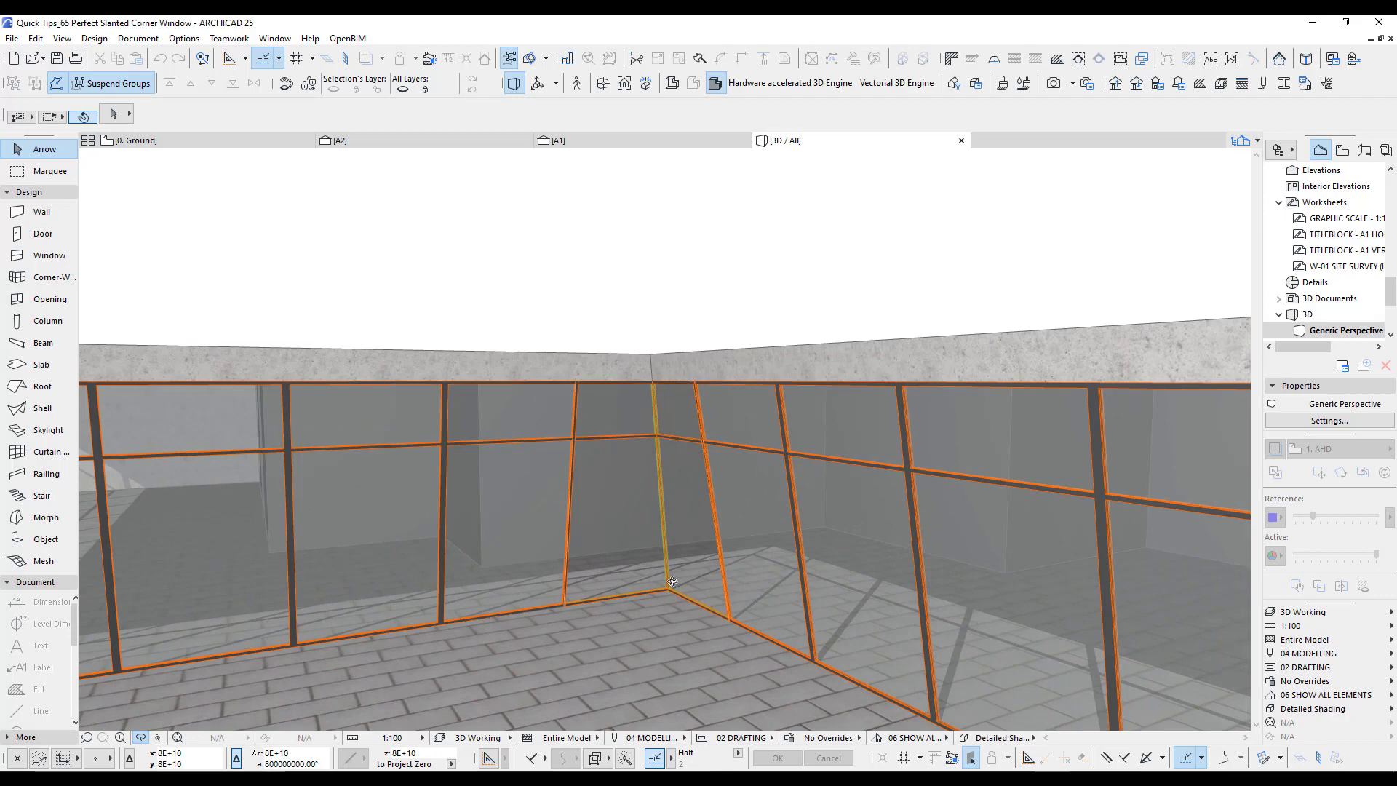
{"action": "left_click_drag", "start_coordinate": [713, 521], "coordinate": [376, 606]}
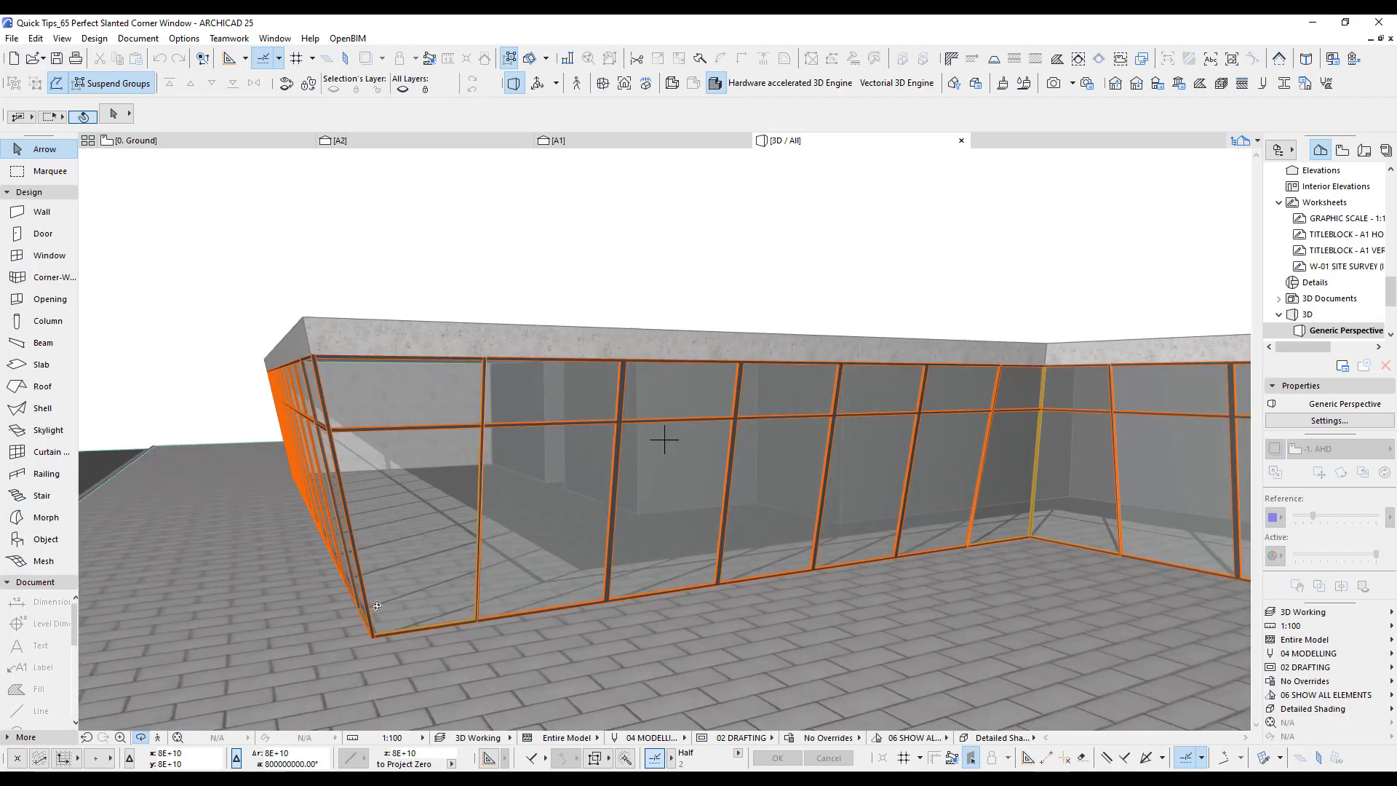
{"action": "left_click_drag", "start_coordinate": [579, 445], "coordinate": [798, 467]}
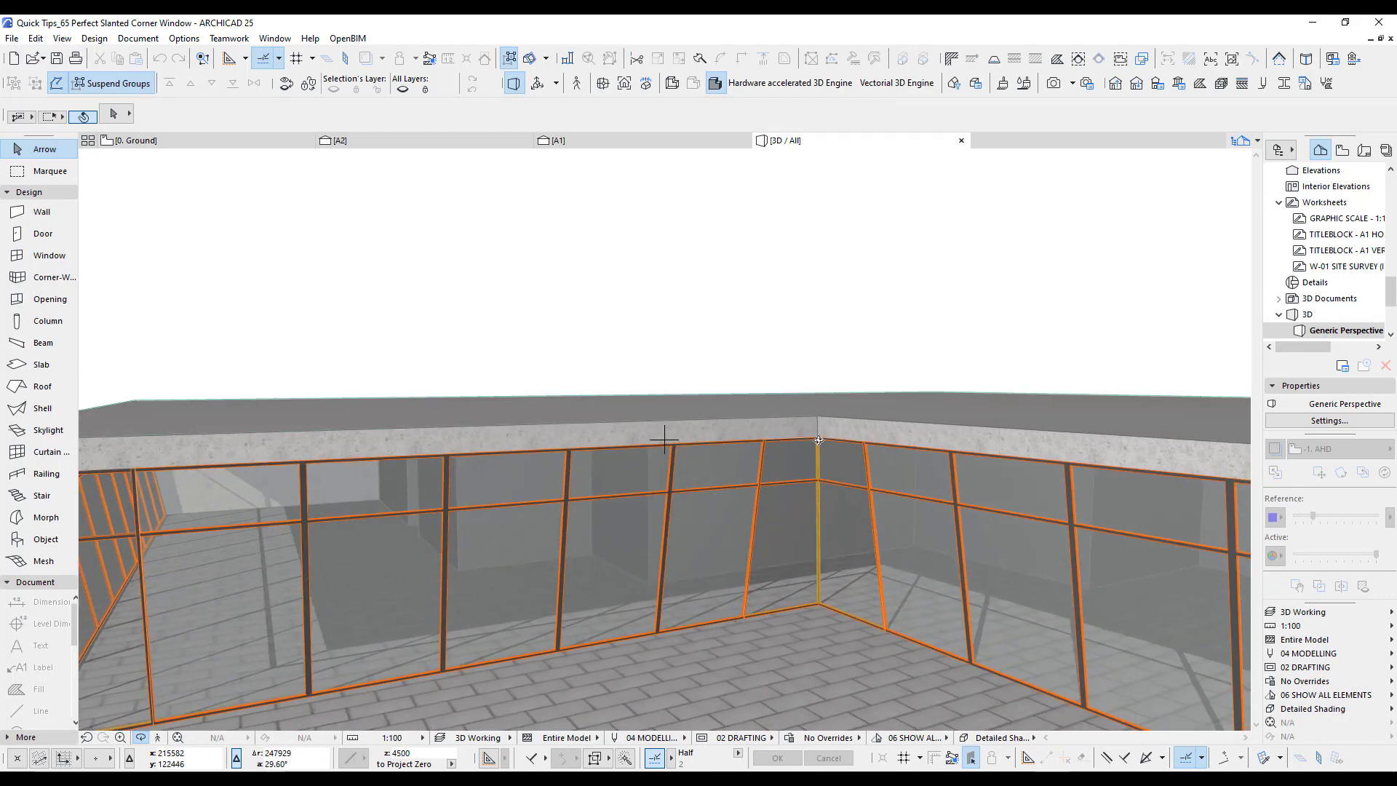
{"action": "left_click_drag", "start_coordinate": [810, 590], "coordinate": [797, 511]}
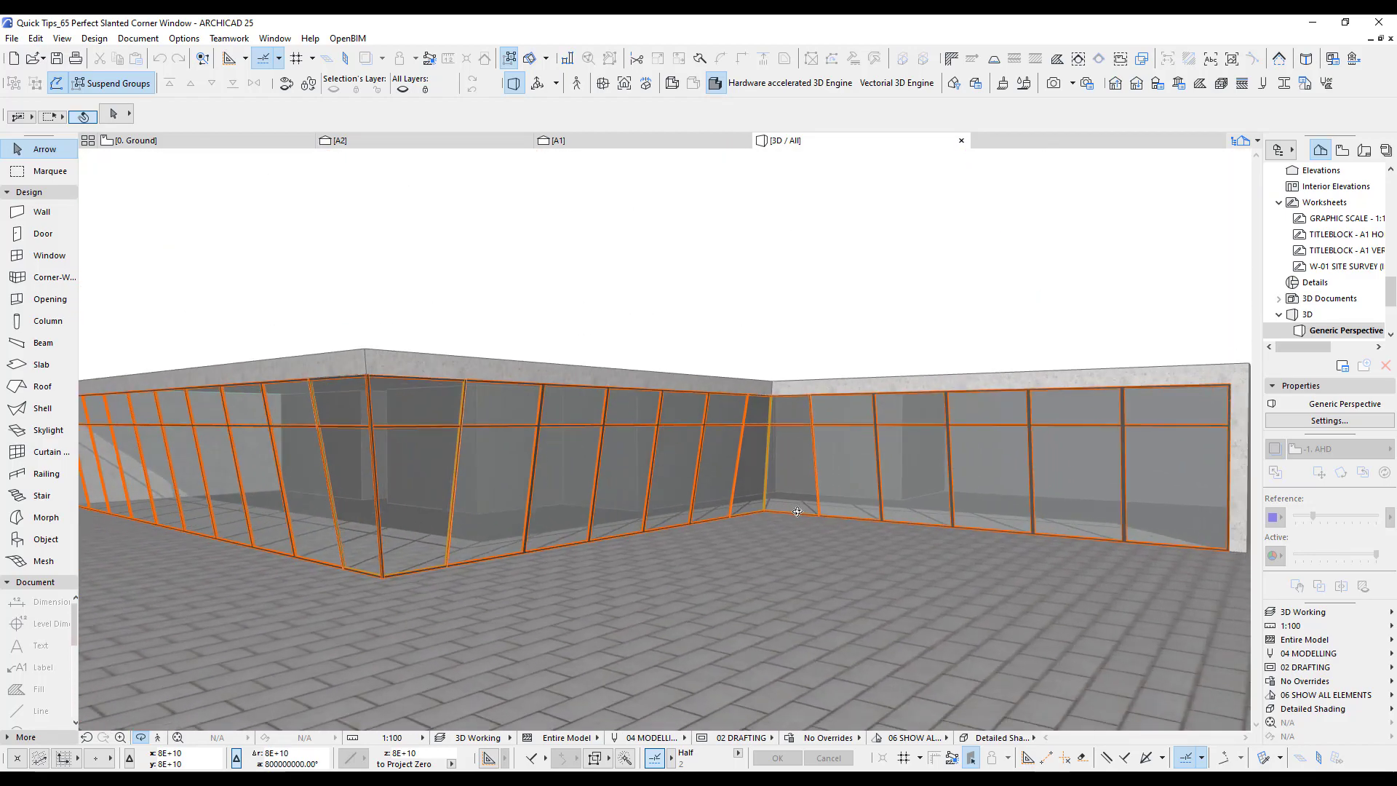